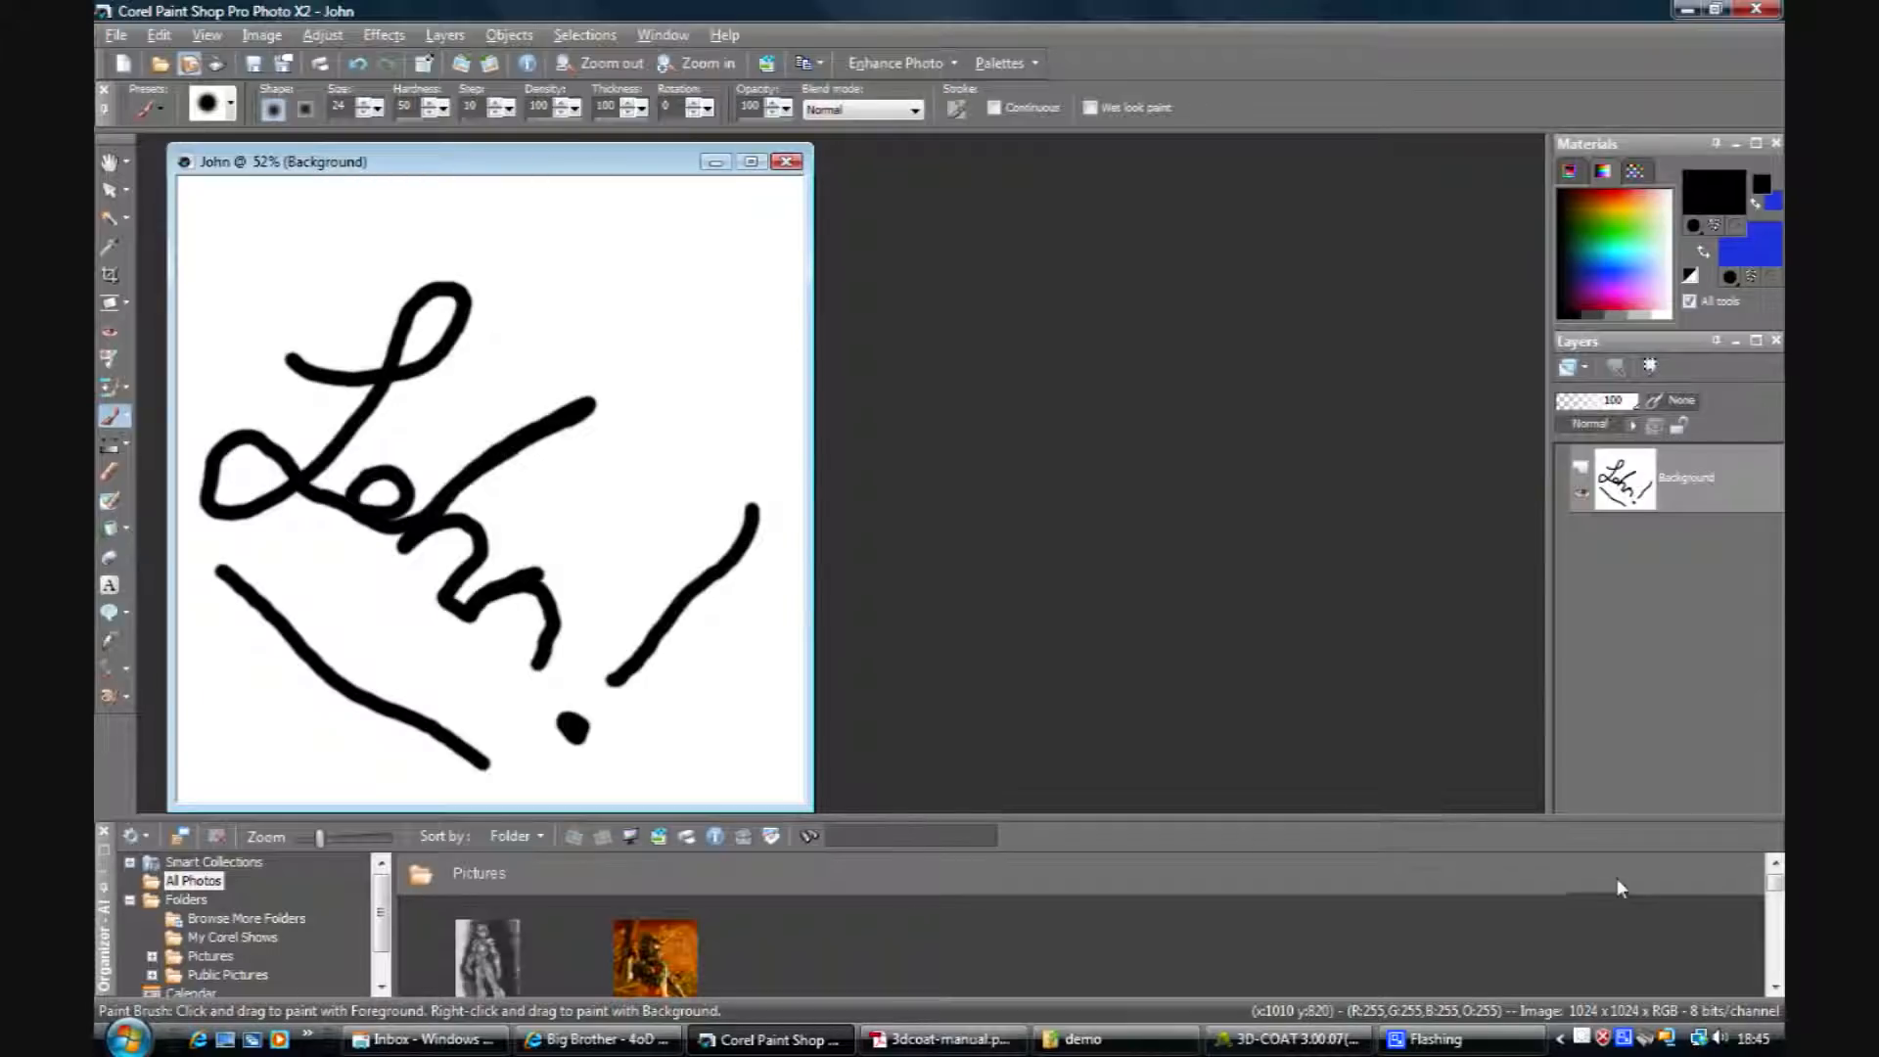
Step: Switch to 3D-Coat and load the handwritten signature image from the Desktop as a new pen
{"action": "mouse_move", "coordinate": [1454, 1050]}
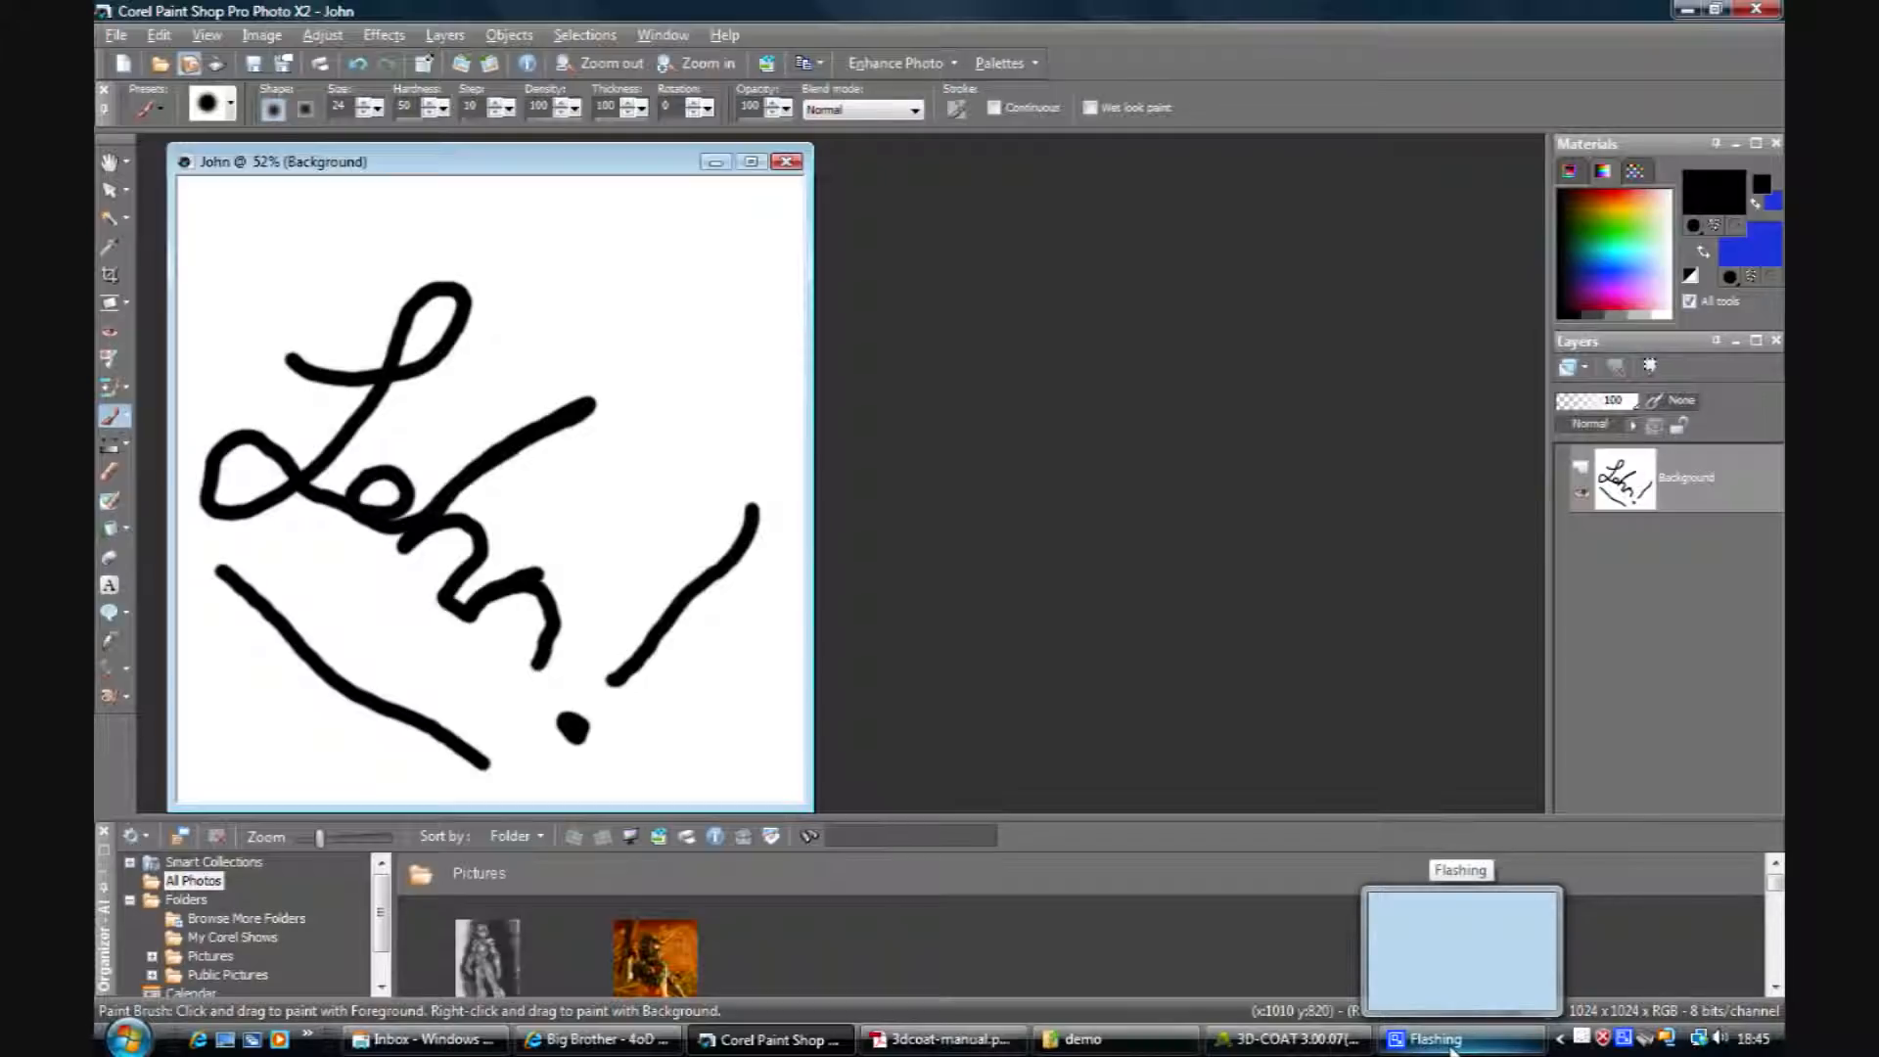
{"action": "left_click", "coordinate": [1331, 1041]}
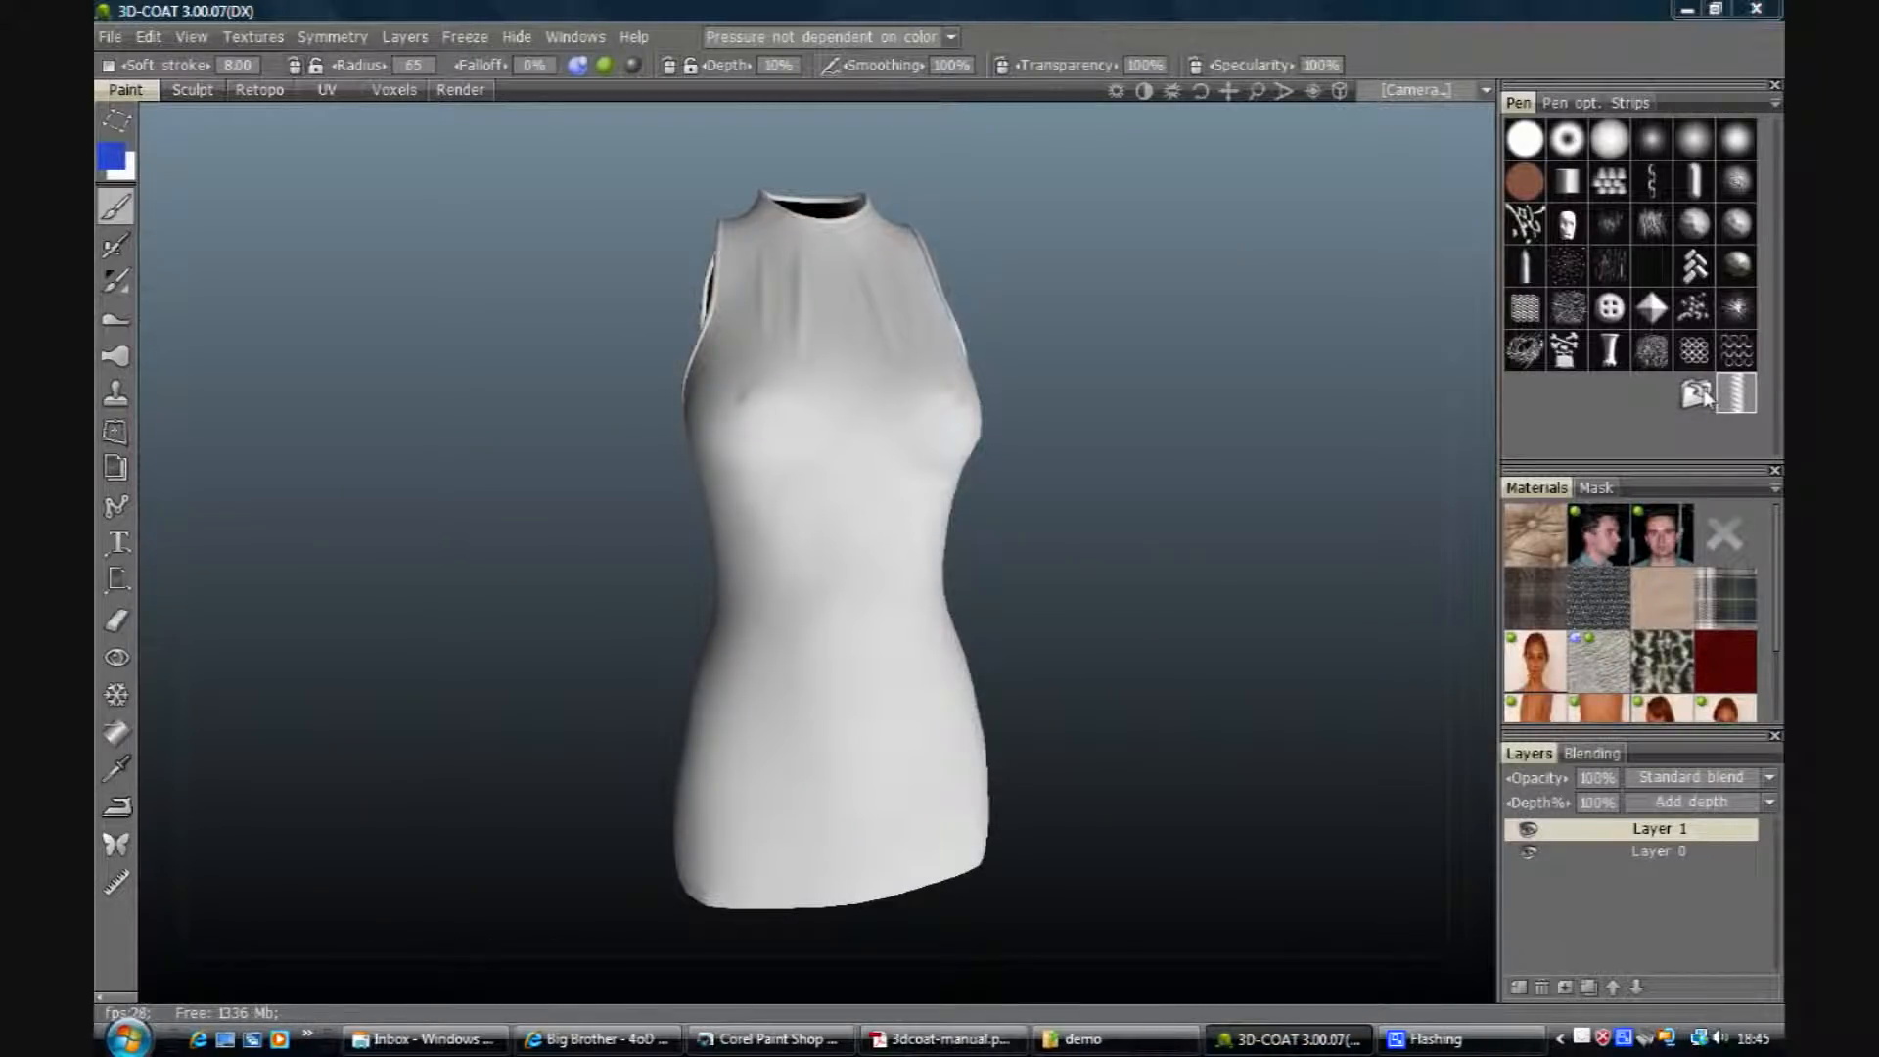
{"action": "left_click", "coordinate": [1700, 395]}
{"action": "scroll", "coordinate": [1400, 411], "scroll_direction": "down", "scroll_amount": 1}
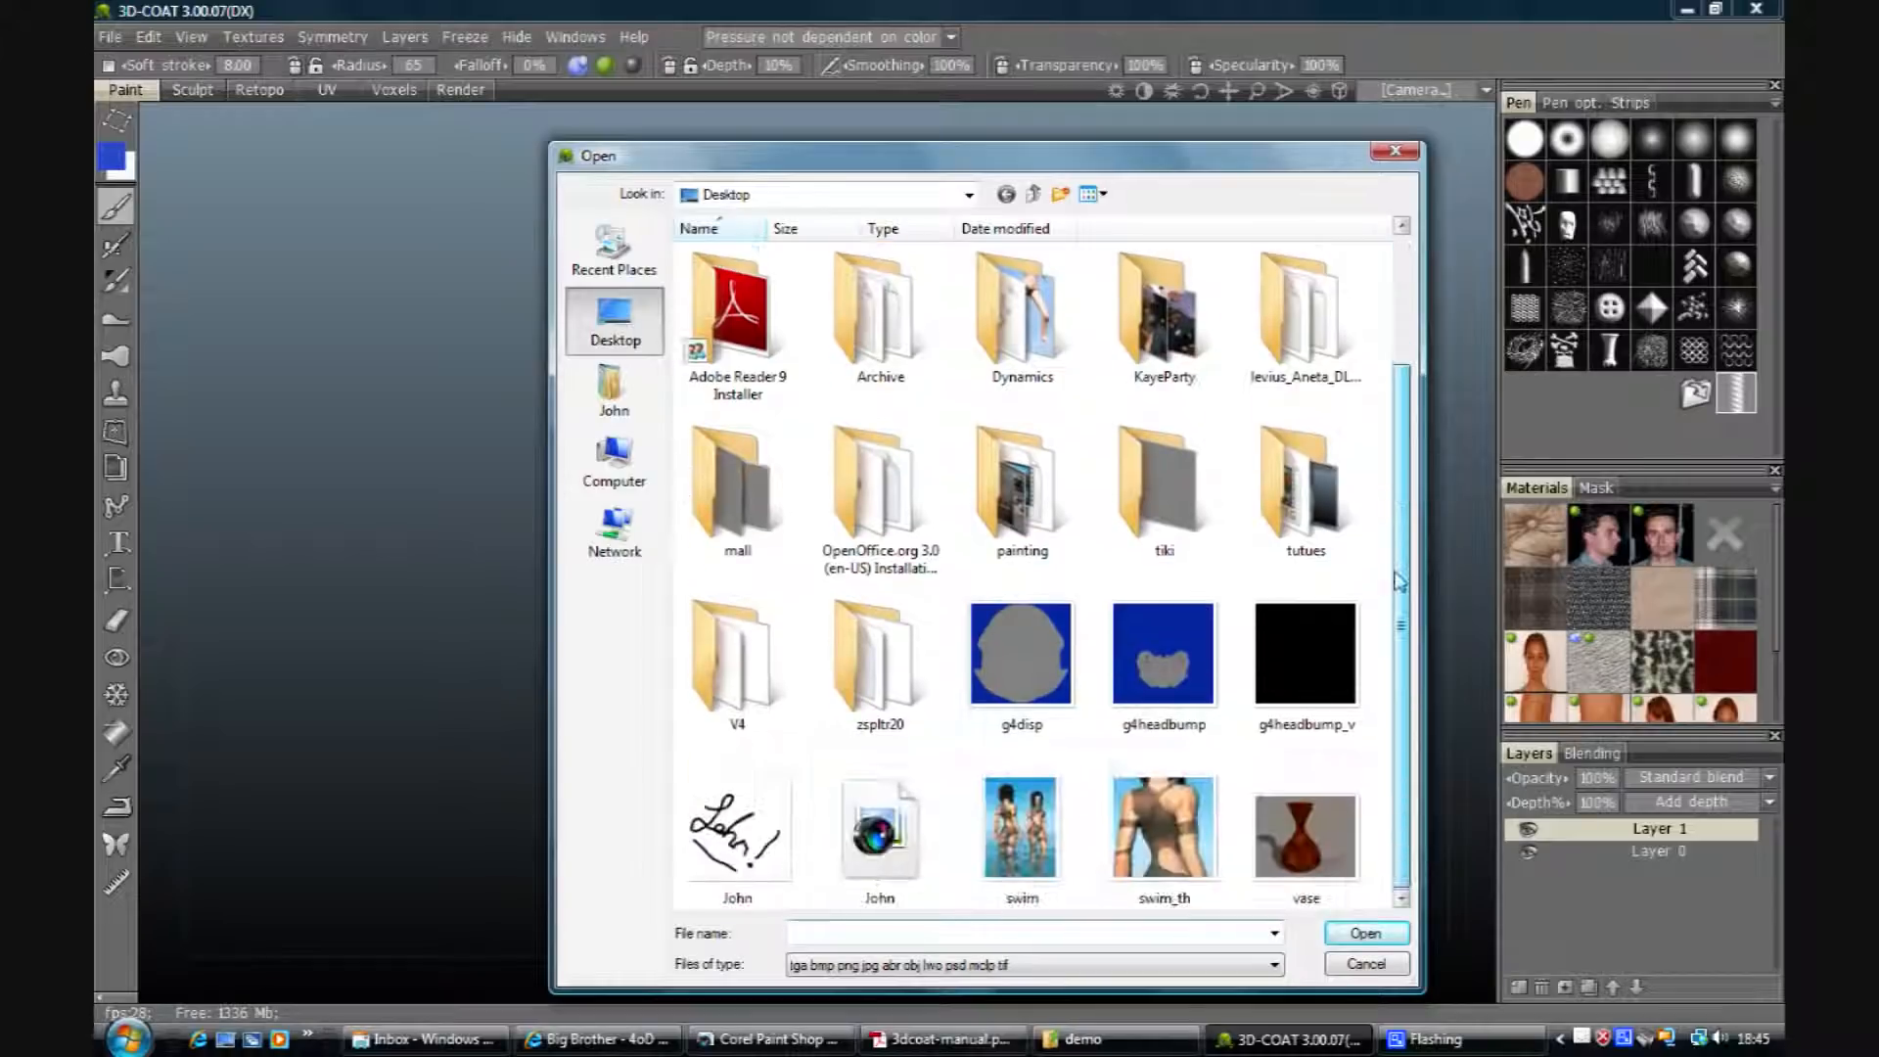
{"action": "left_click", "coordinate": [728, 821]}
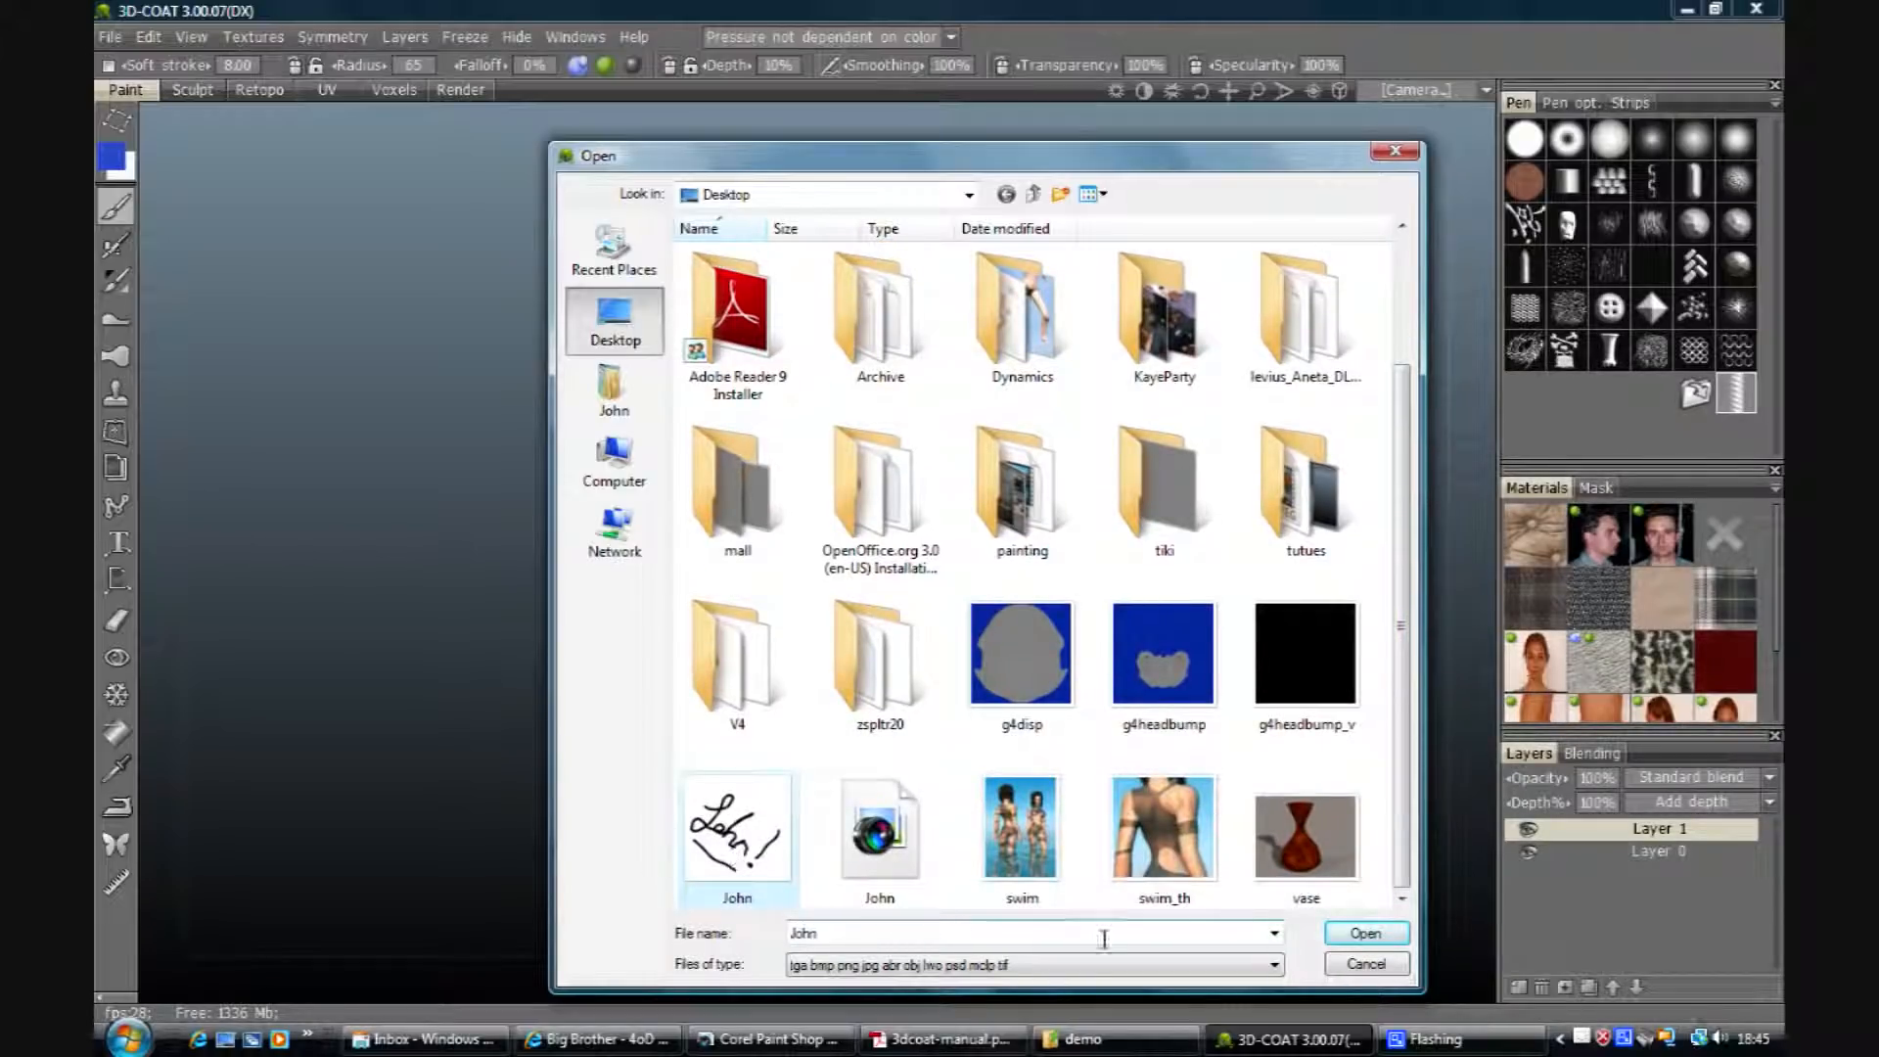
{"action": "left_click", "coordinate": [1367, 936]}
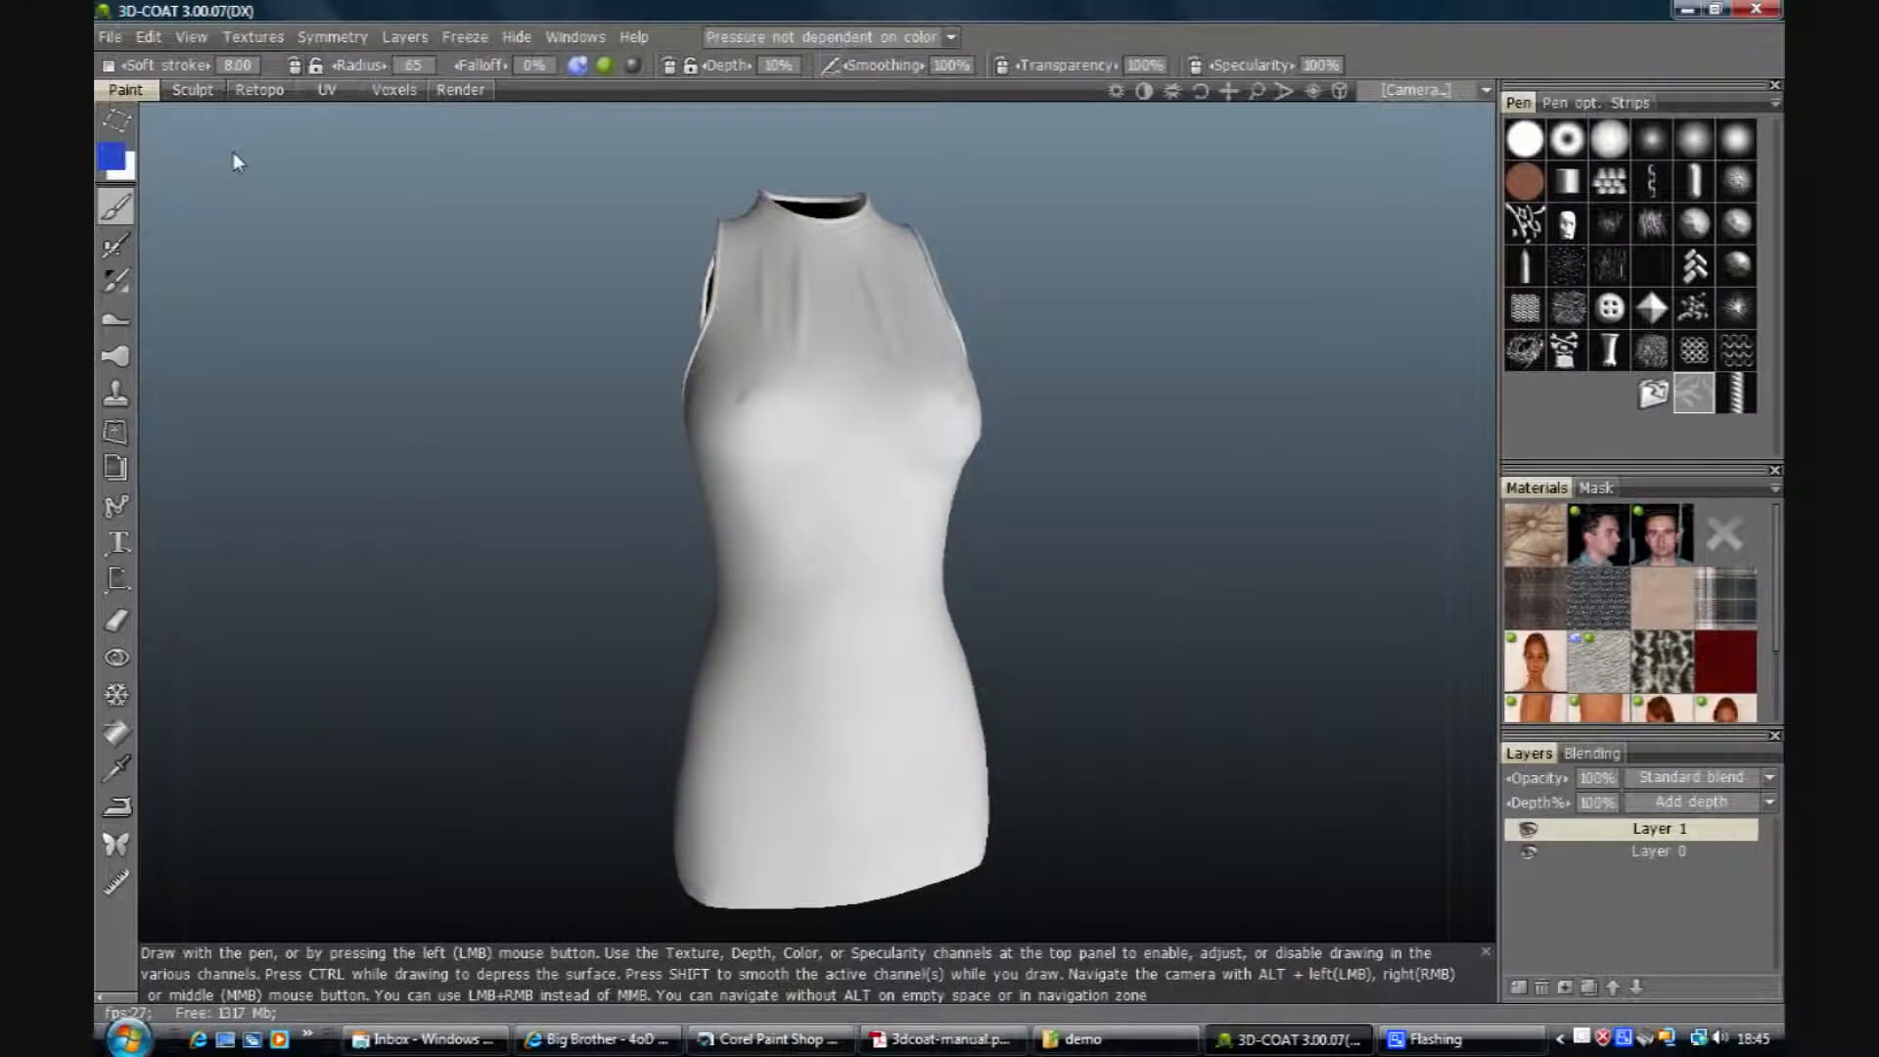
Step: Try a freehand stroke with the signature pen down the dress front at radius 29
{"action": "left_click", "coordinate": [120, 121]}
{"action": "left_click", "coordinate": [118, 120]}
{"action": "right_click_drag", "start_coordinate": [847, 578], "coordinate": [773, 575]}
{"action": "mouse_move", "coordinate": [812, 455]}
{"action": "left_mouse_down"}
{"action": "mouse_move", "coordinate": [881, 558]}
{"action": "mouse_move", "coordinate": [866, 631]}
{"action": "mouse_move", "coordinate": [797, 675]}
{"action": "mouse_move", "coordinate": [782, 724]}
{"action": "mouse_move", "coordinate": [879, 753]}
{"action": "mouse_move", "coordinate": [783, 836]}
{"action": "mouse_move", "coordinate": [832, 861]}
{"action": "mouse_move", "coordinate": [847, 848]}
{"action": "left_mouse_up"}
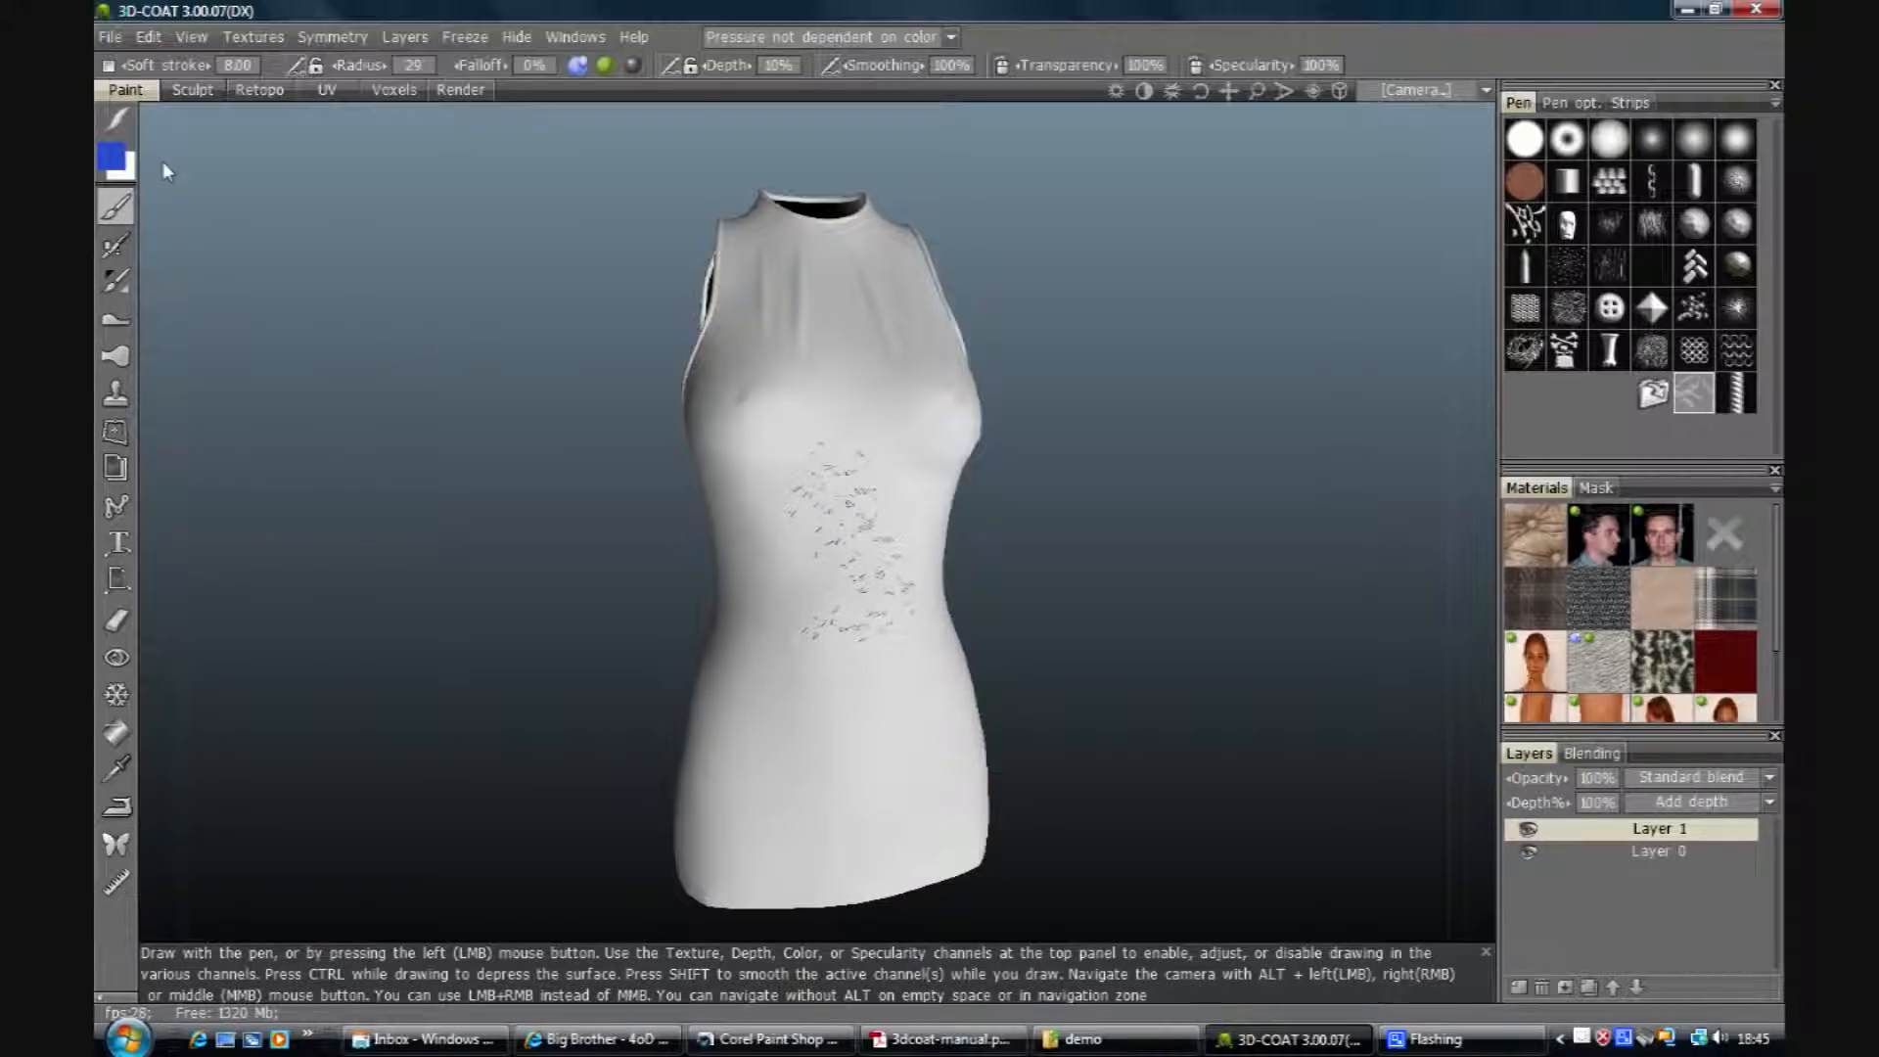
Step: Switch to the rotatable square stamp drawing mode and stamp the signature in blue across the dress's torso at radius 103
{"action": "mouse_move", "coordinate": [111, 129]}
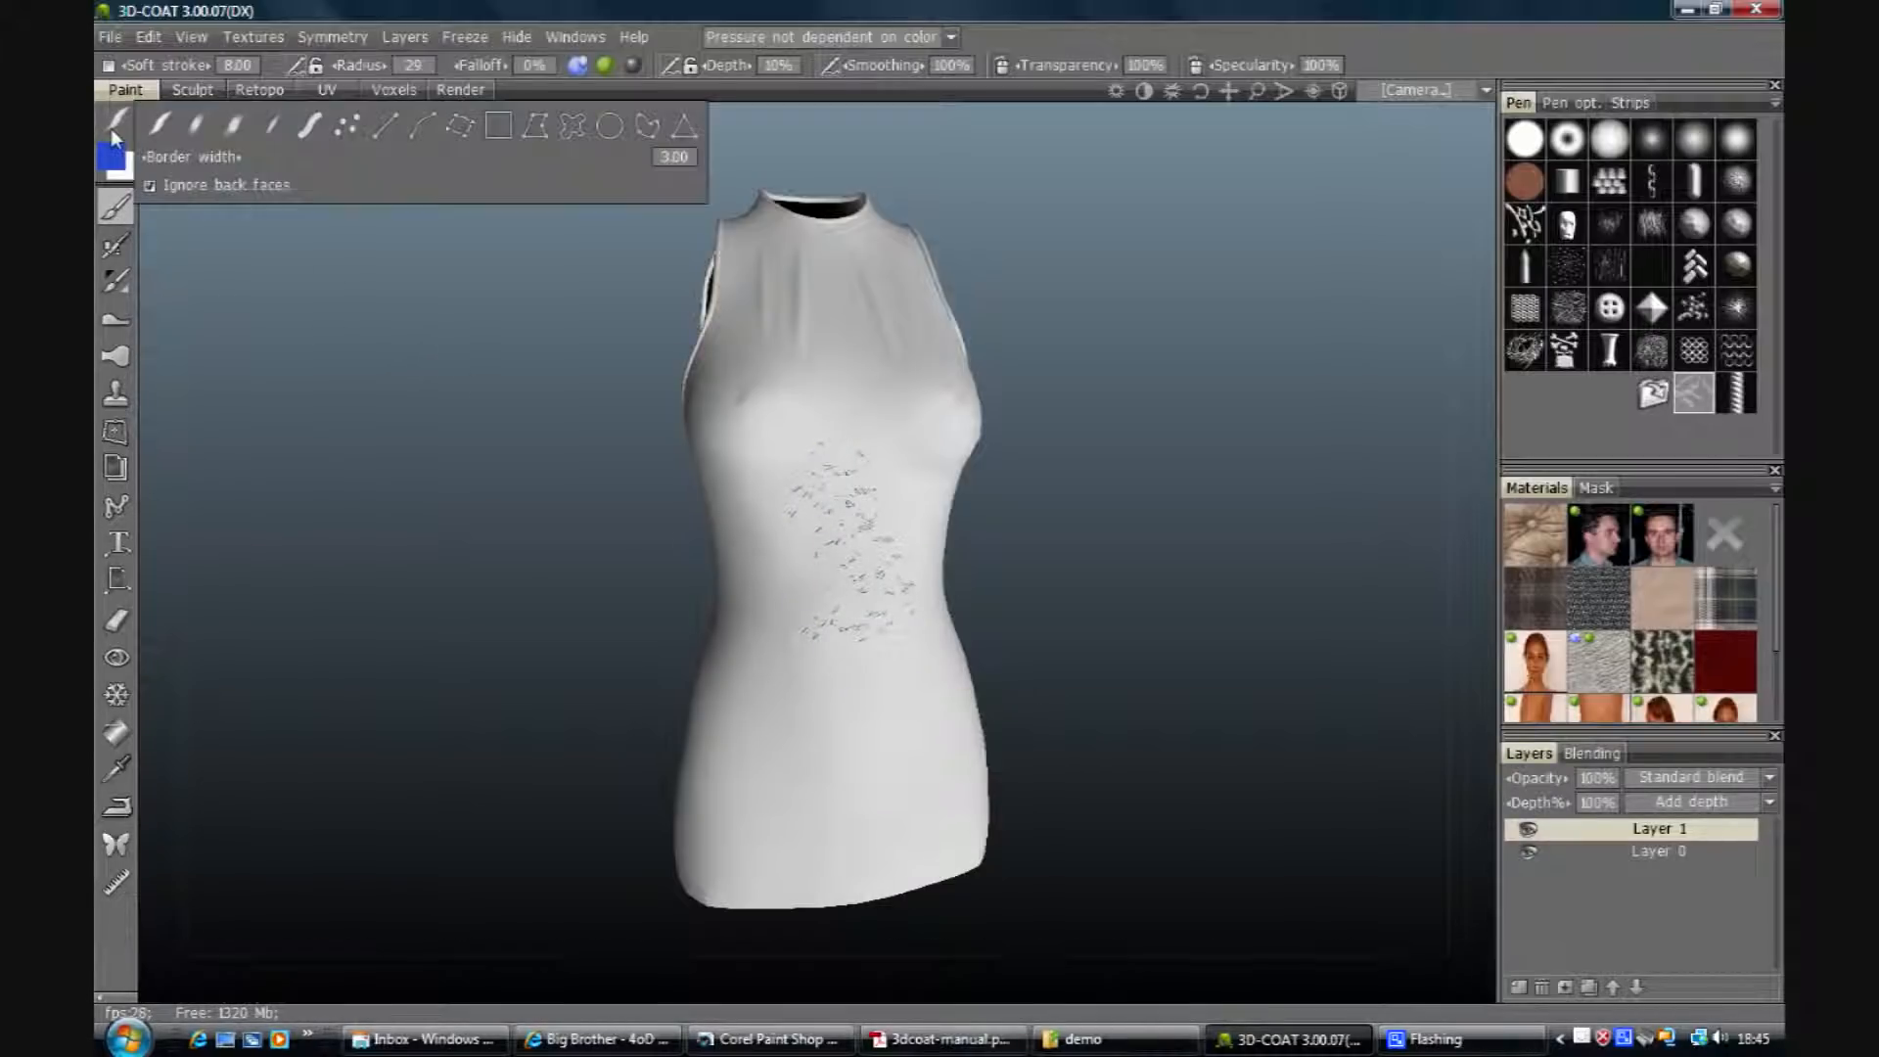
{"action": "left_click", "coordinate": [462, 127]}
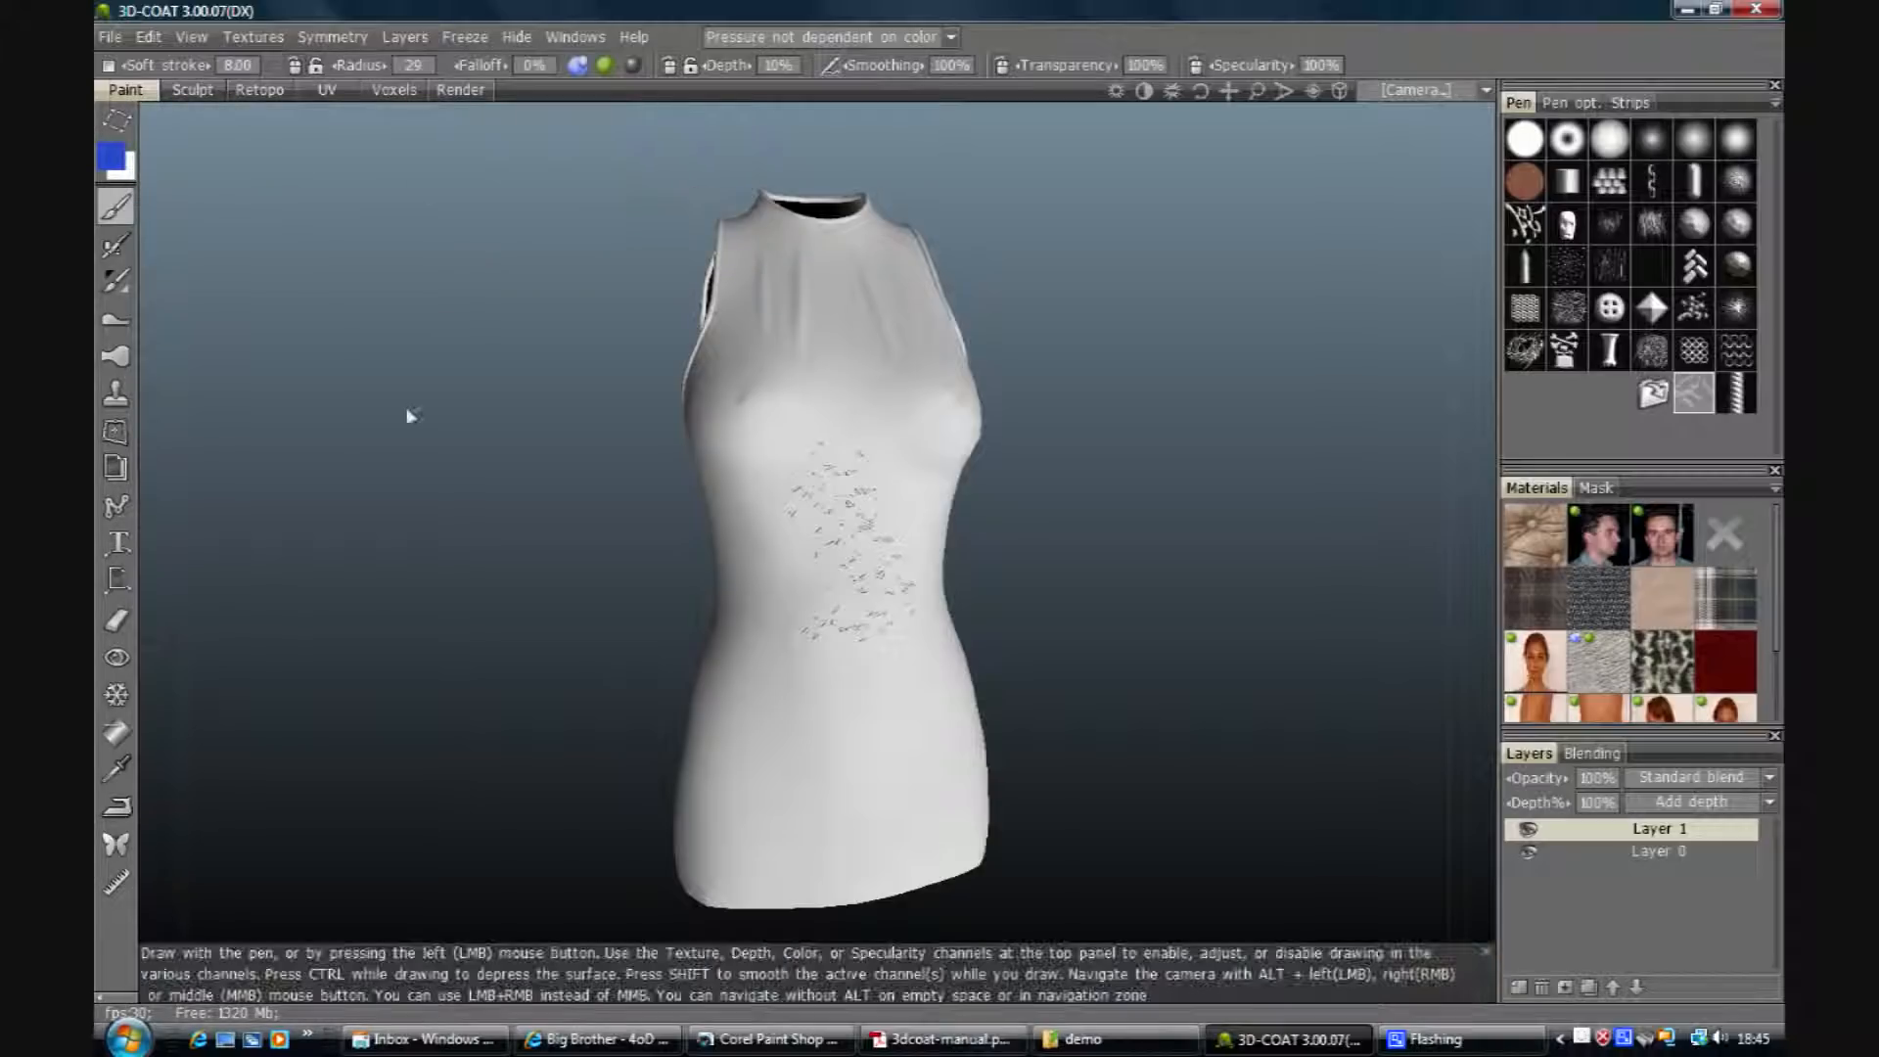
{"action": "left_click_drag", "start_coordinate": [1235, 93], "coordinate": [1197, 91]}
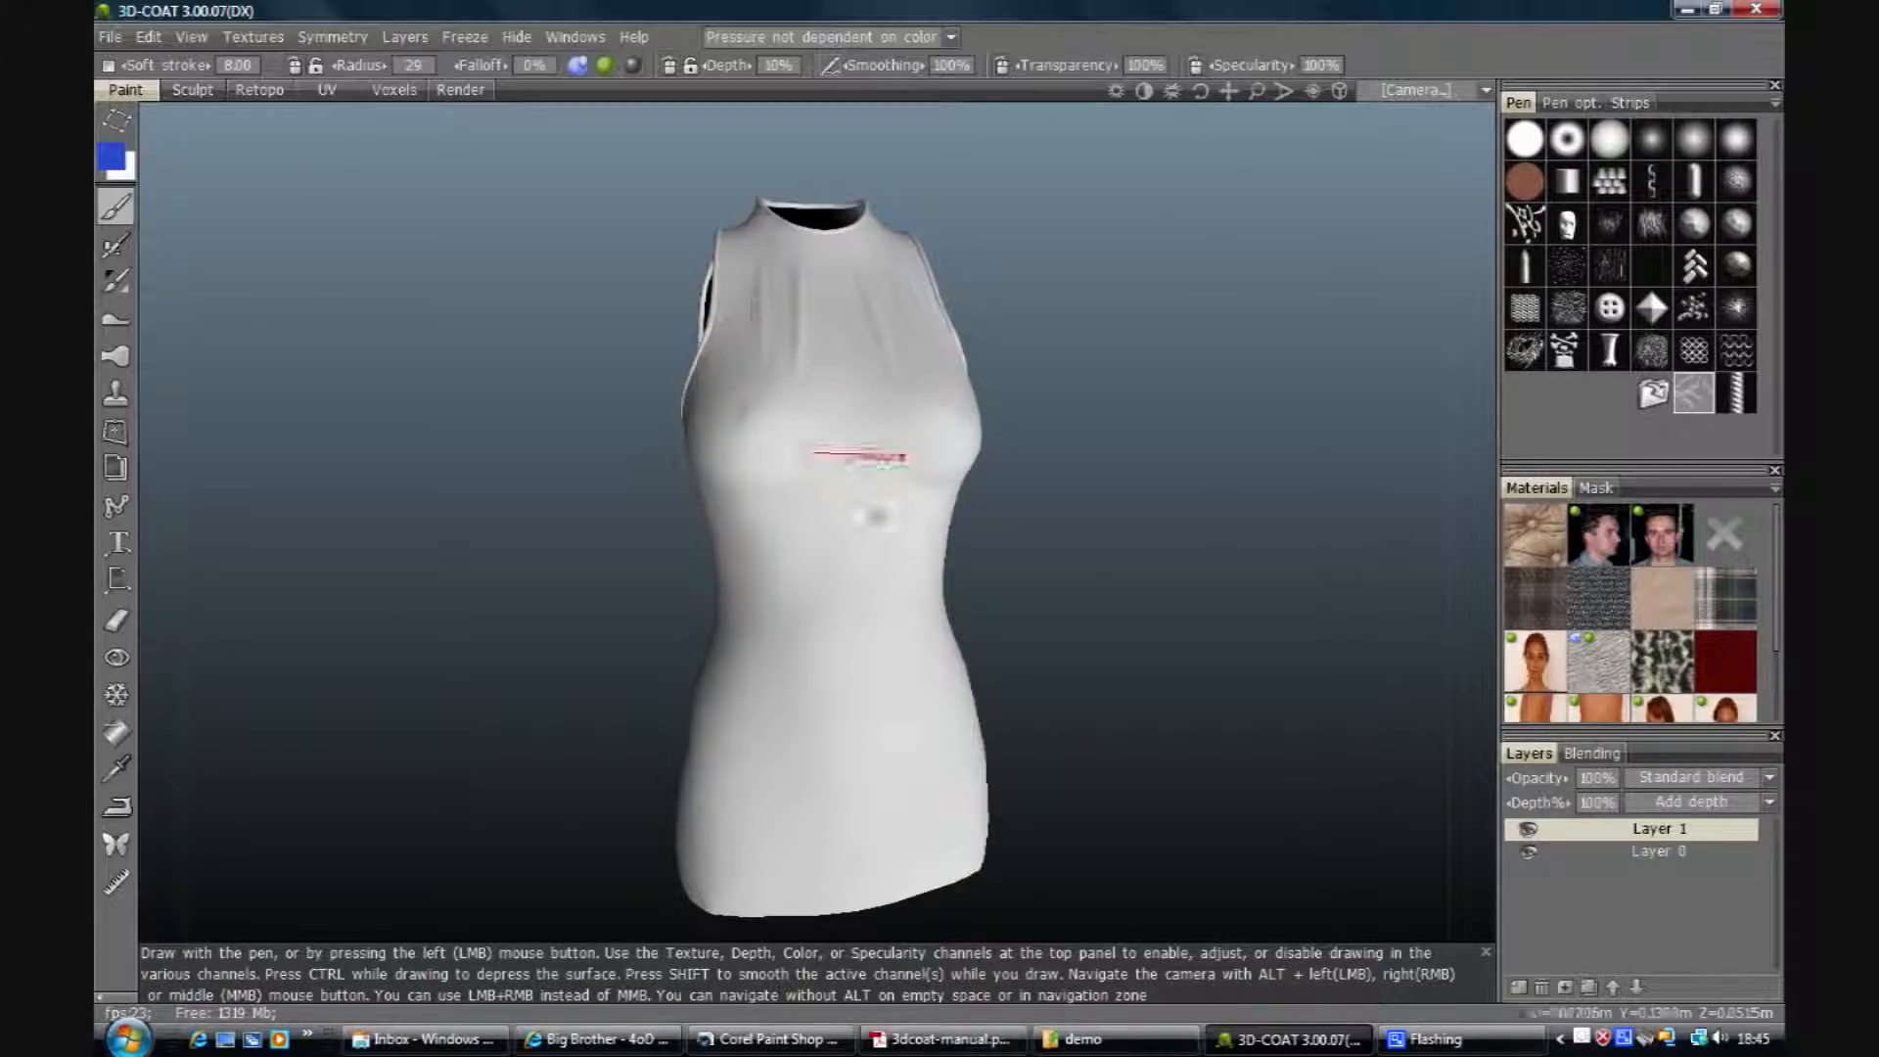
{"action": "mouse_move", "coordinate": [120, 137]}
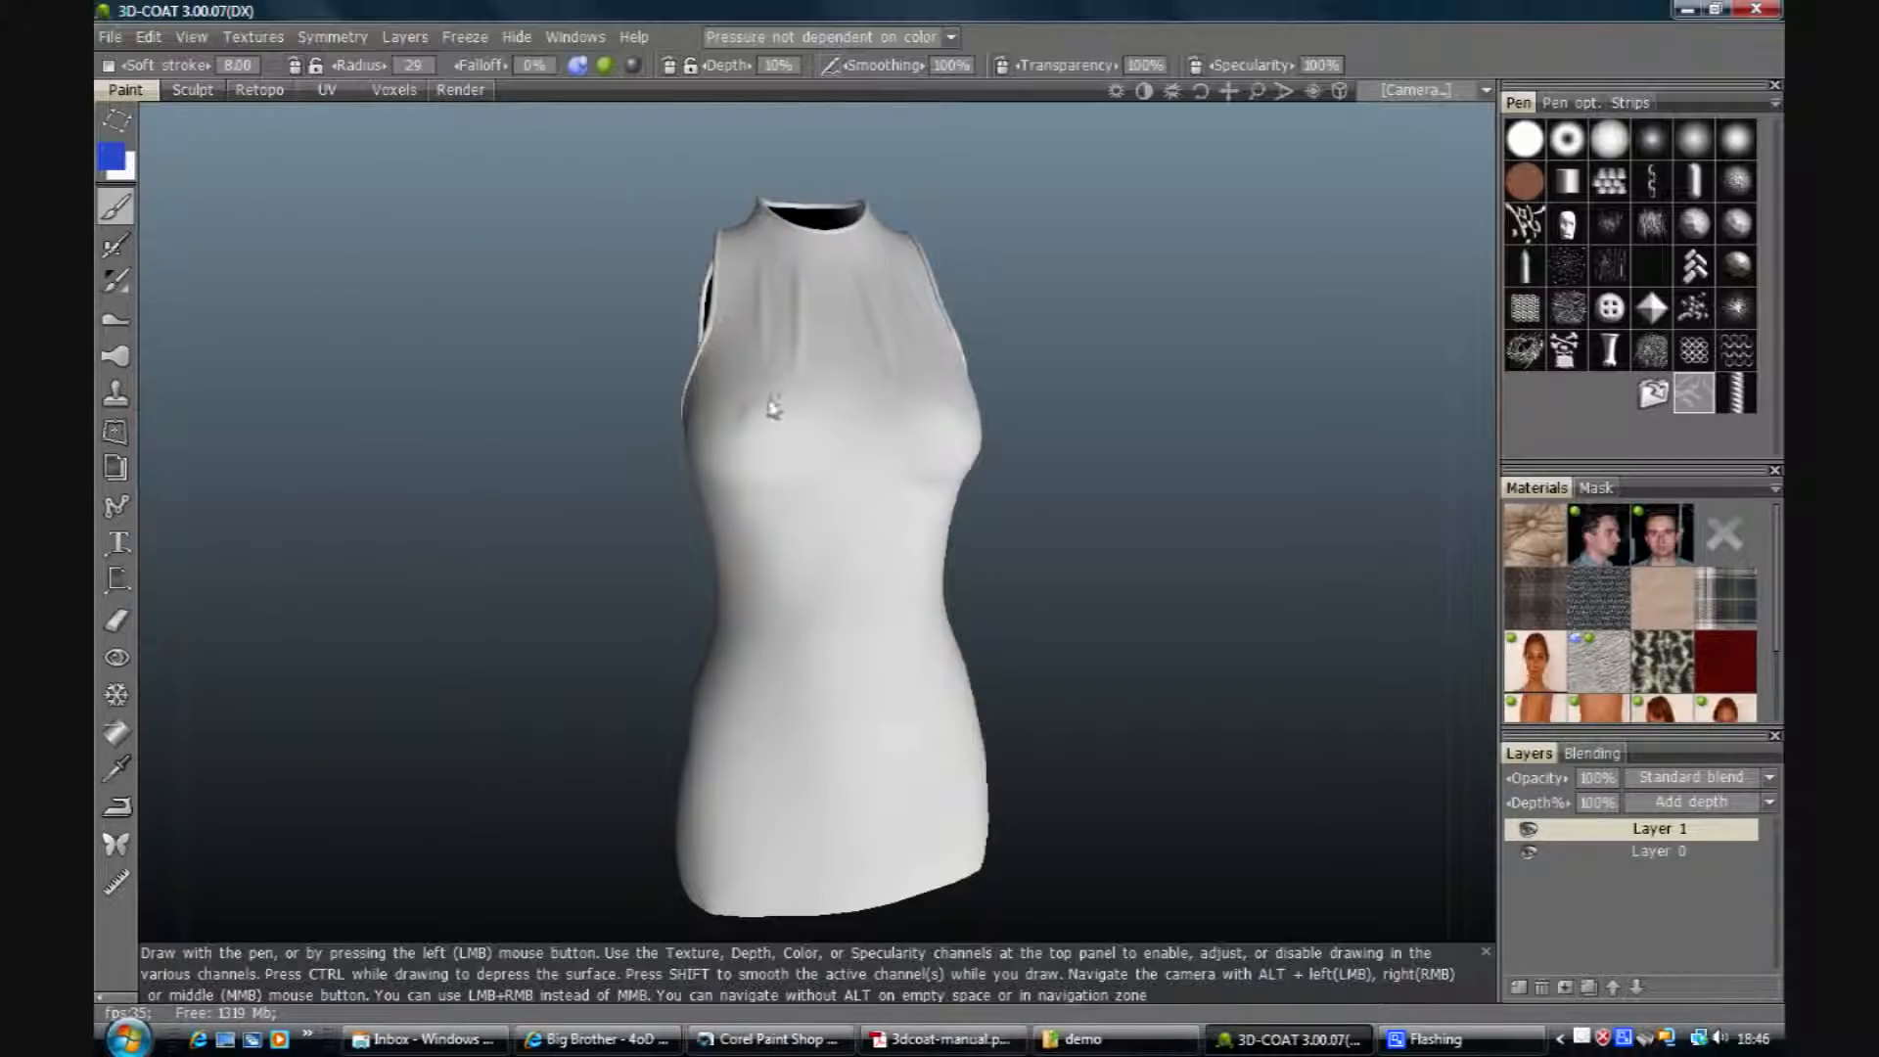
{"action": "left_click_drag", "start_coordinate": [853, 602], "coordinate": [639, 577]}
{"action": "left_click_drag", "start_coordinate": [660, 644], "coordinate": [635, 462]}
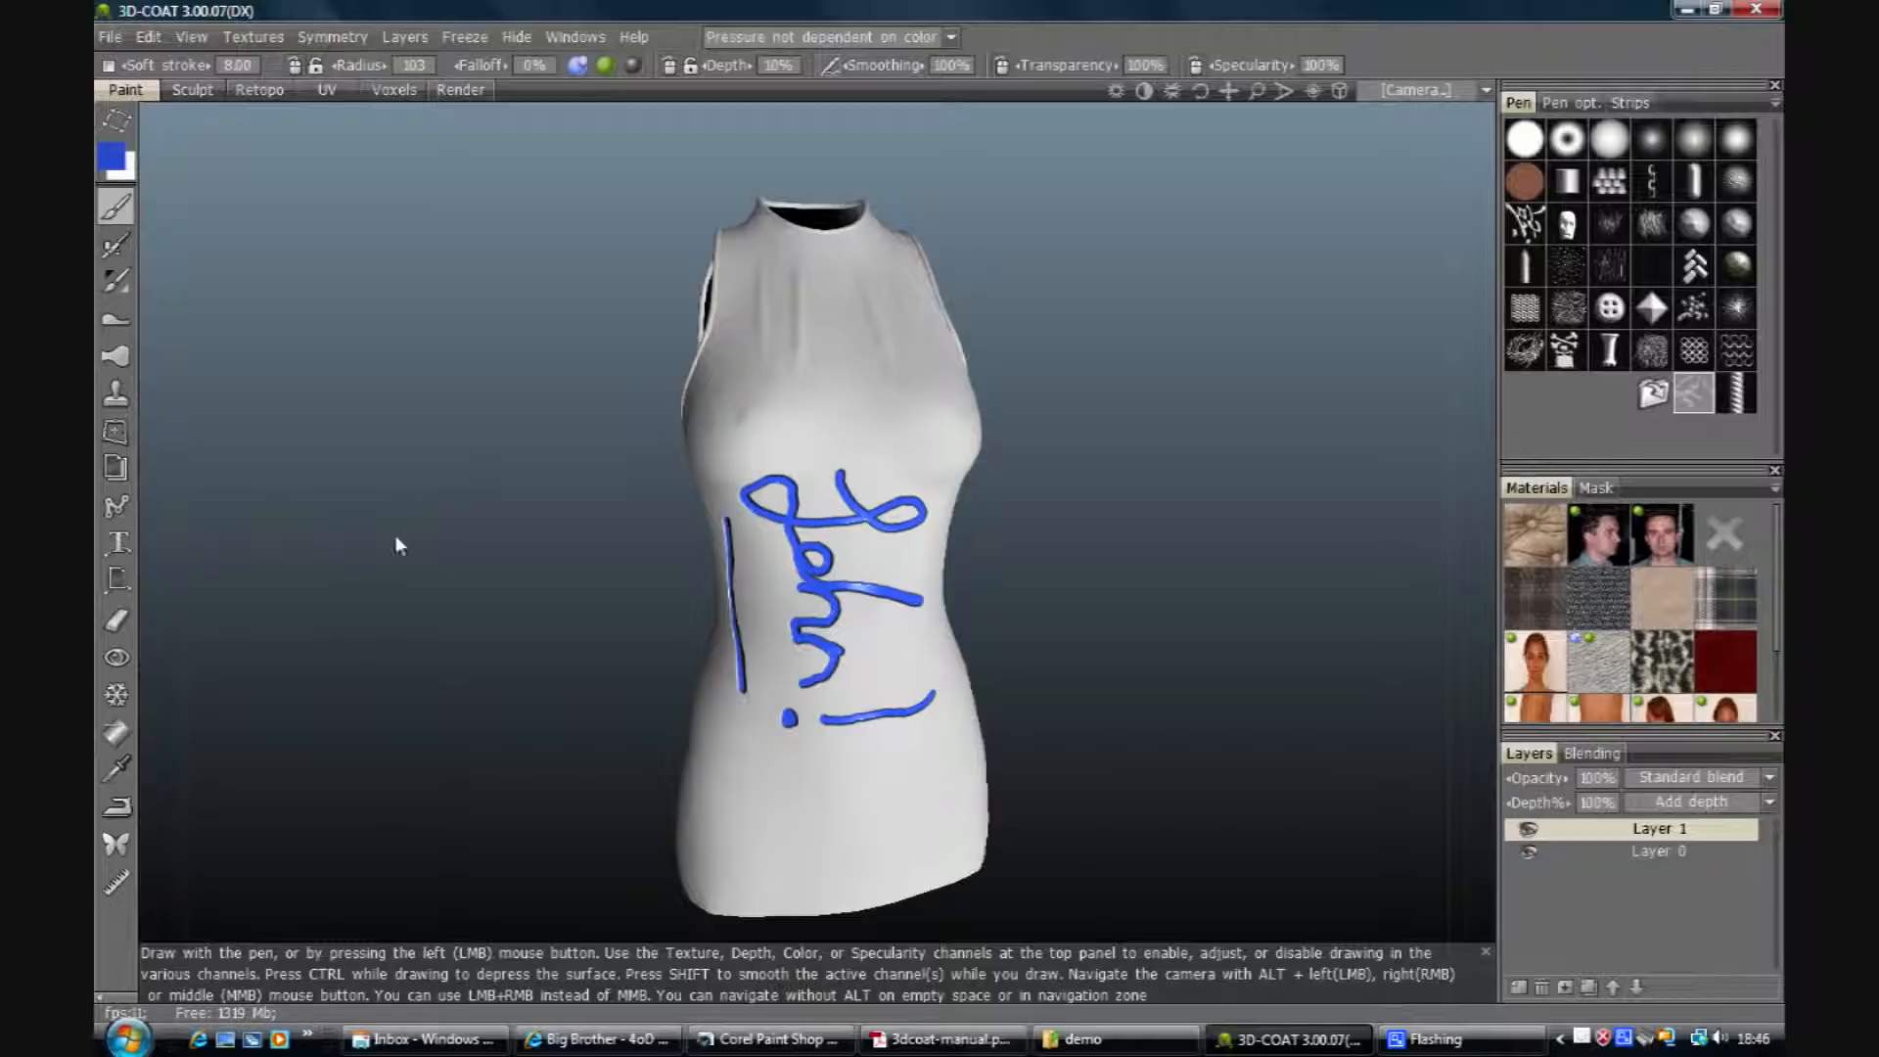
Step: Set the brush radius to 29 and inspect the stamped signature from the dress's side
{"action": "right_click_drag", "start_coordinate": [928, 771], "coordinate": [842, 771]}
{"action": "left_click_drag", "start_coordinate": [1200, 90], "coordinate": [1198, 91]}
{"action": "middle_click_drag", "start_coordinate": [1239, 293], "coordinate": [1221, 318]}
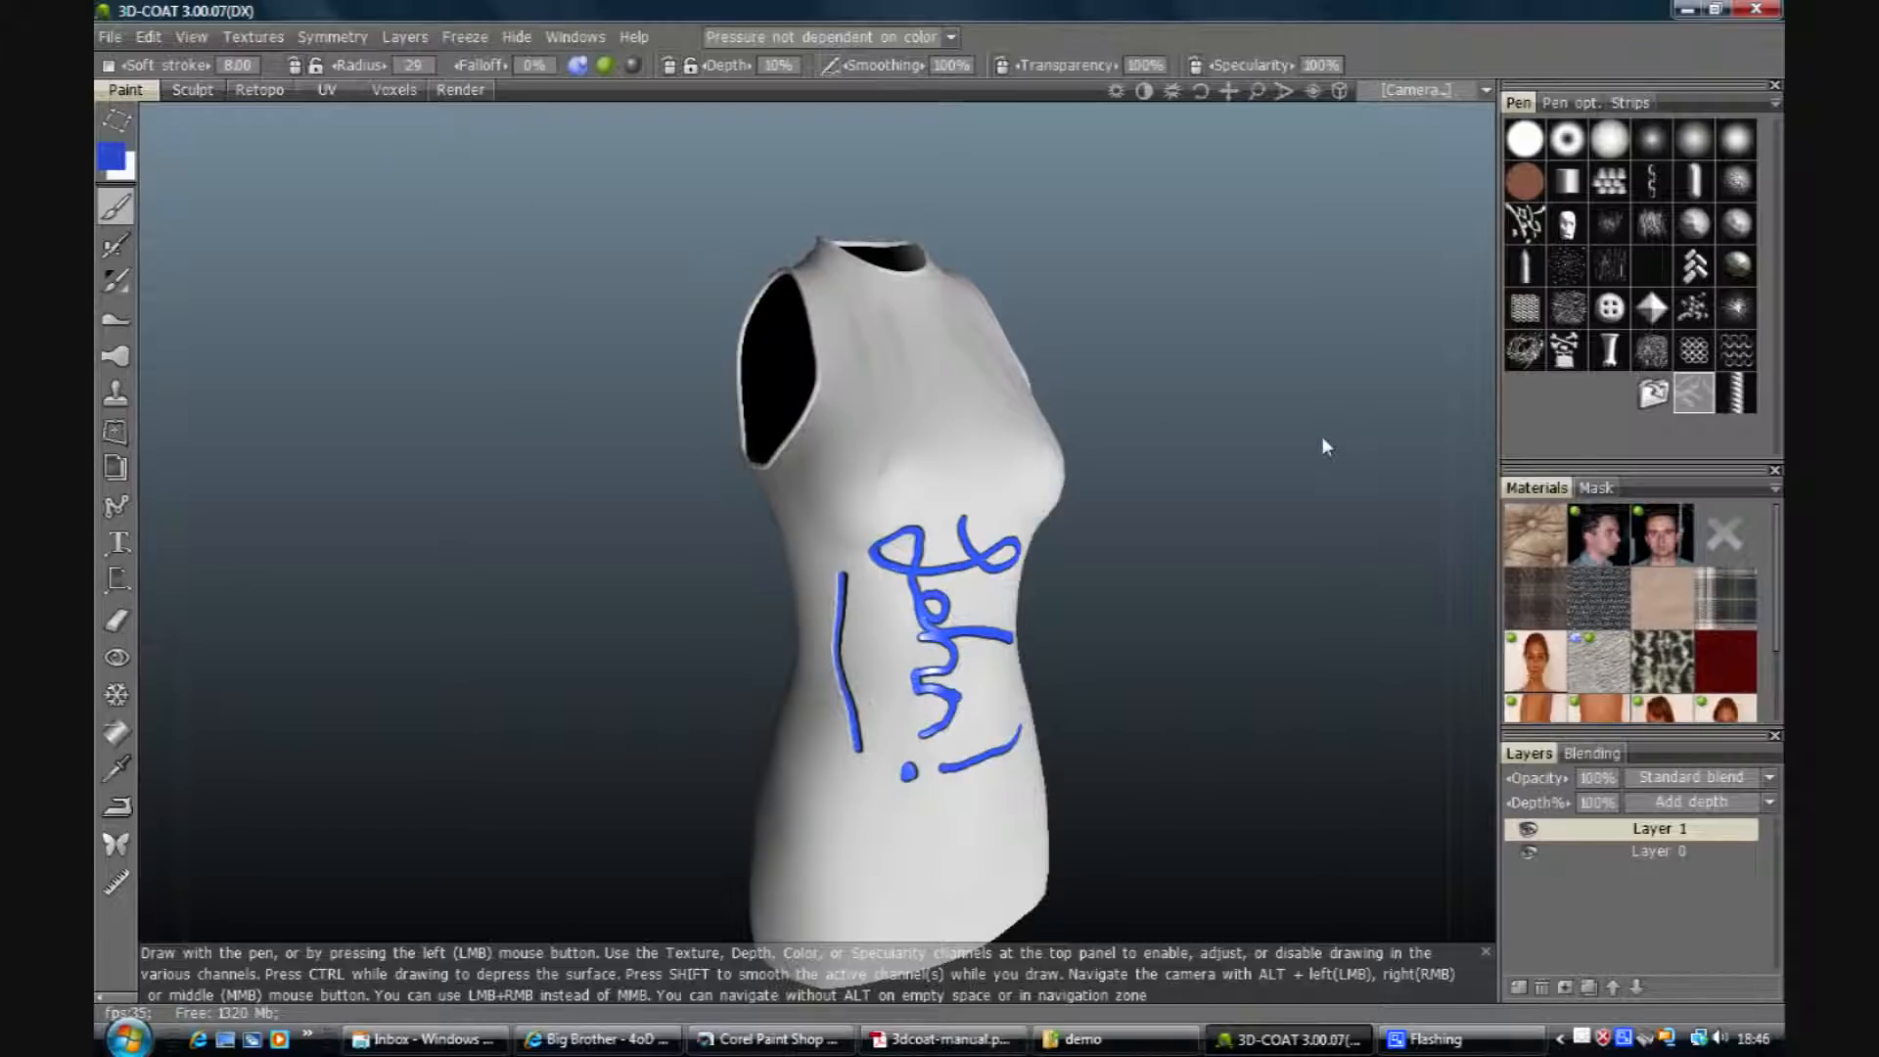
{"action": "middle_click_drag", "start_coordinate": [1143, 409], "coordinate": [1083, 332]}
Step: Start loading another pen and open the obj folder on the FREECOM HDD (L:) drive
{"action": "left_click", "coordinate": [1651, 392]}
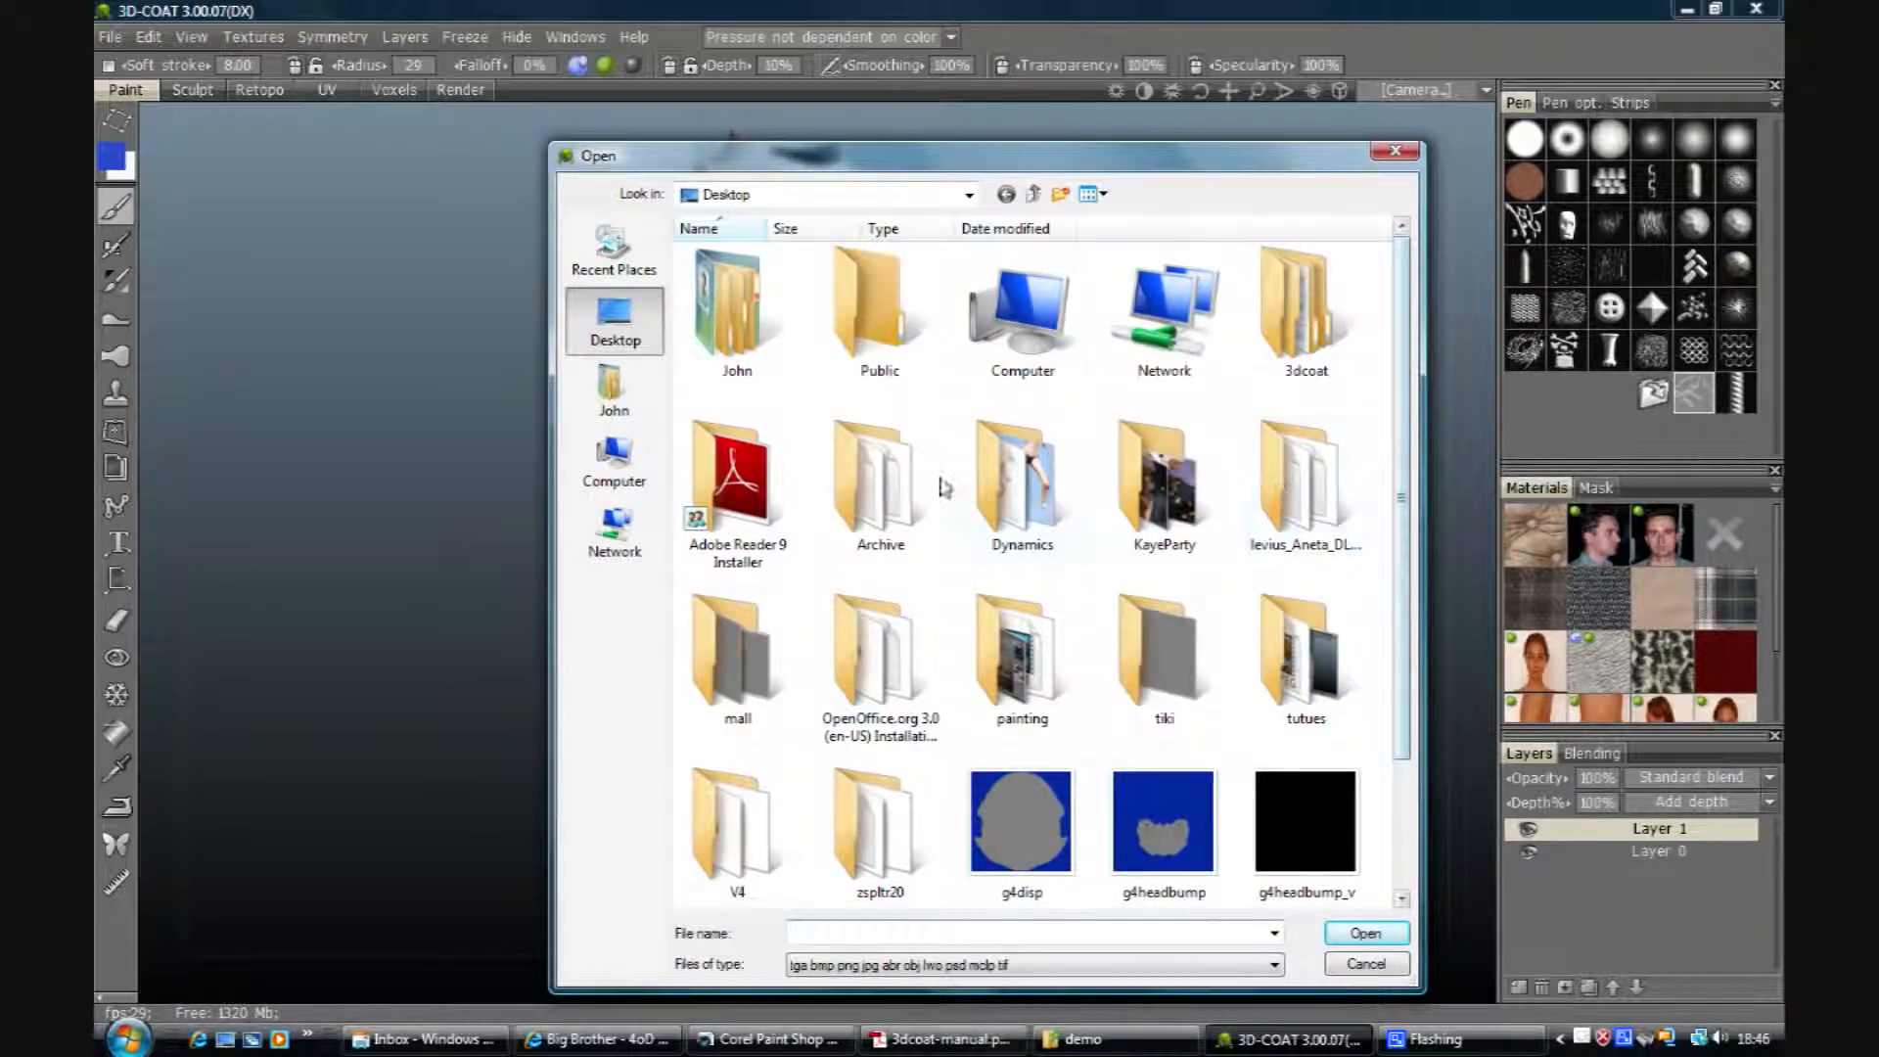
{"action": "double_click", "coordinate": [1034, 311]}
{"action": "double_click", "coordinate": [1007, 370]}
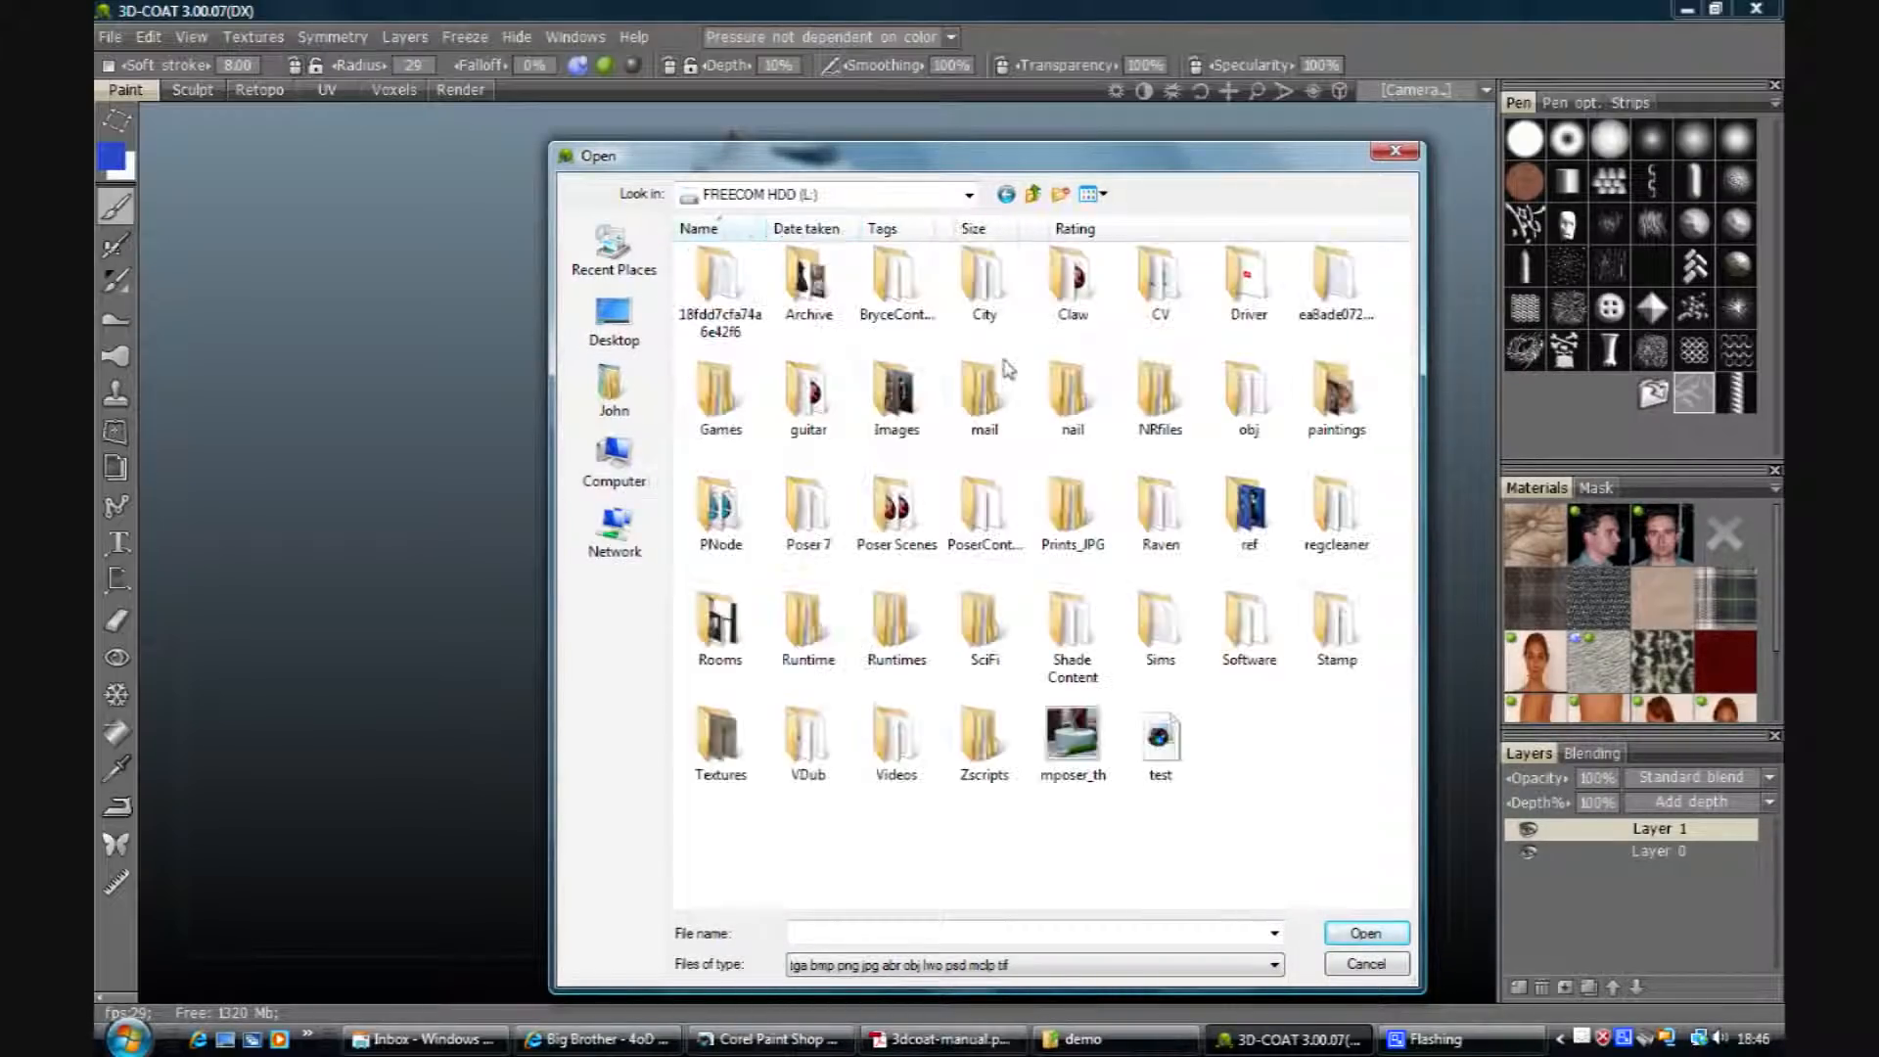
{"action": "double_click", "coordinate": [1246, 396]}
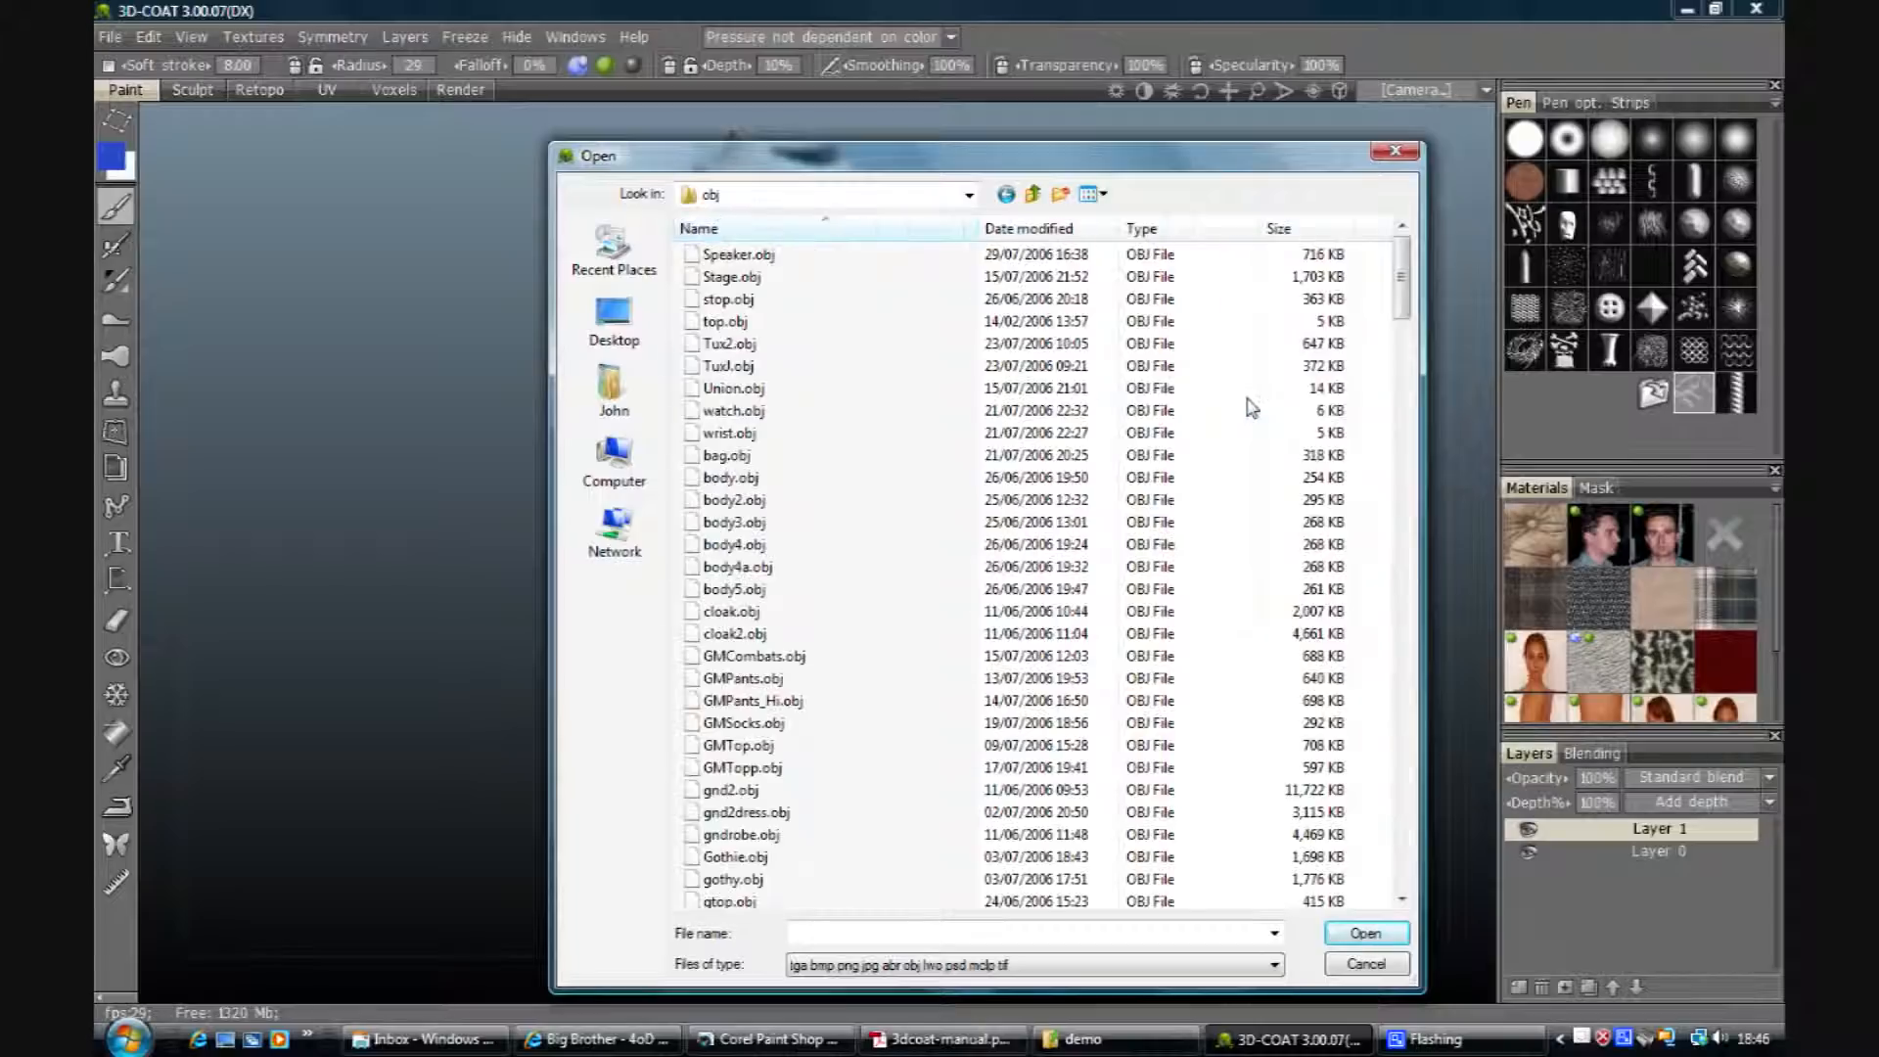
Step: Find an OBJ model in the obj folder and open it as the source for a 3D pen
{"action": "scroll", "coordinate": [784, 659], "scroll_direction": "down", "scroll_amount": 10}
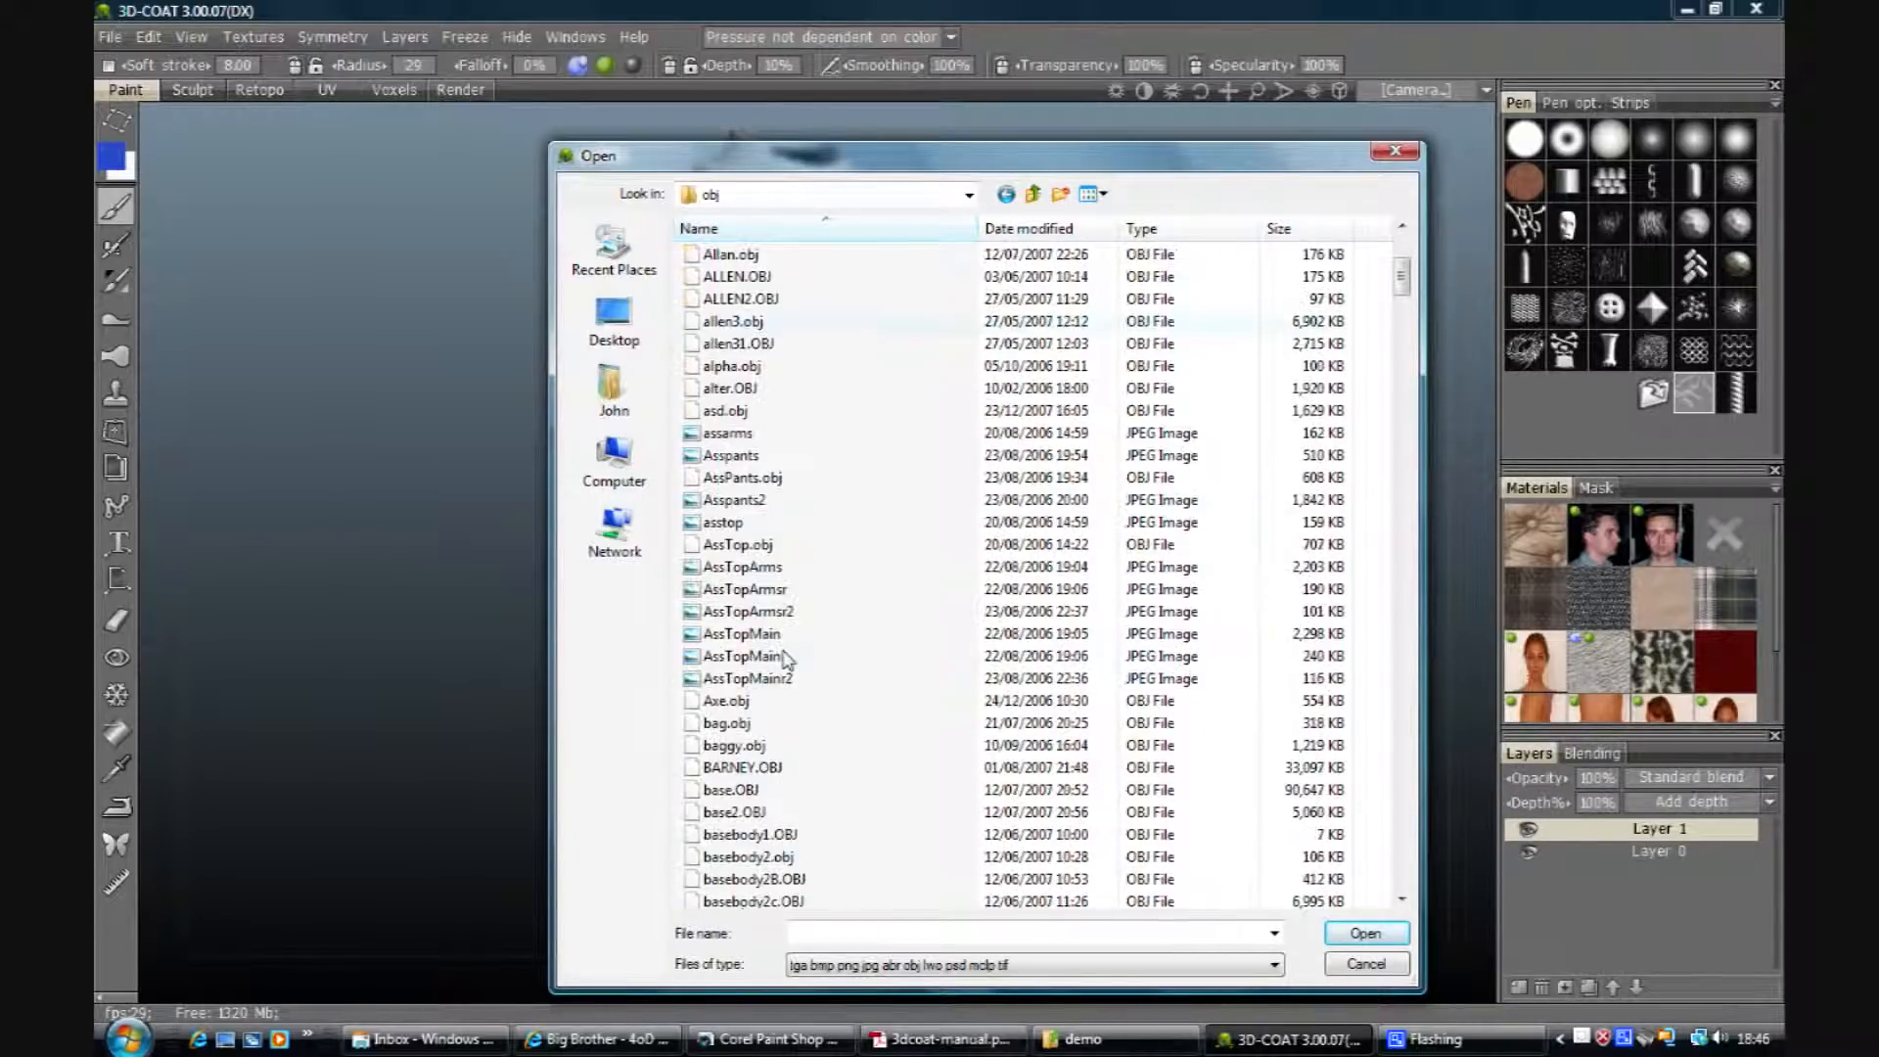
{"action": "scroll", "coordinate": [784, 659], "scroll_direction": "down", "scroll_amount": 8}
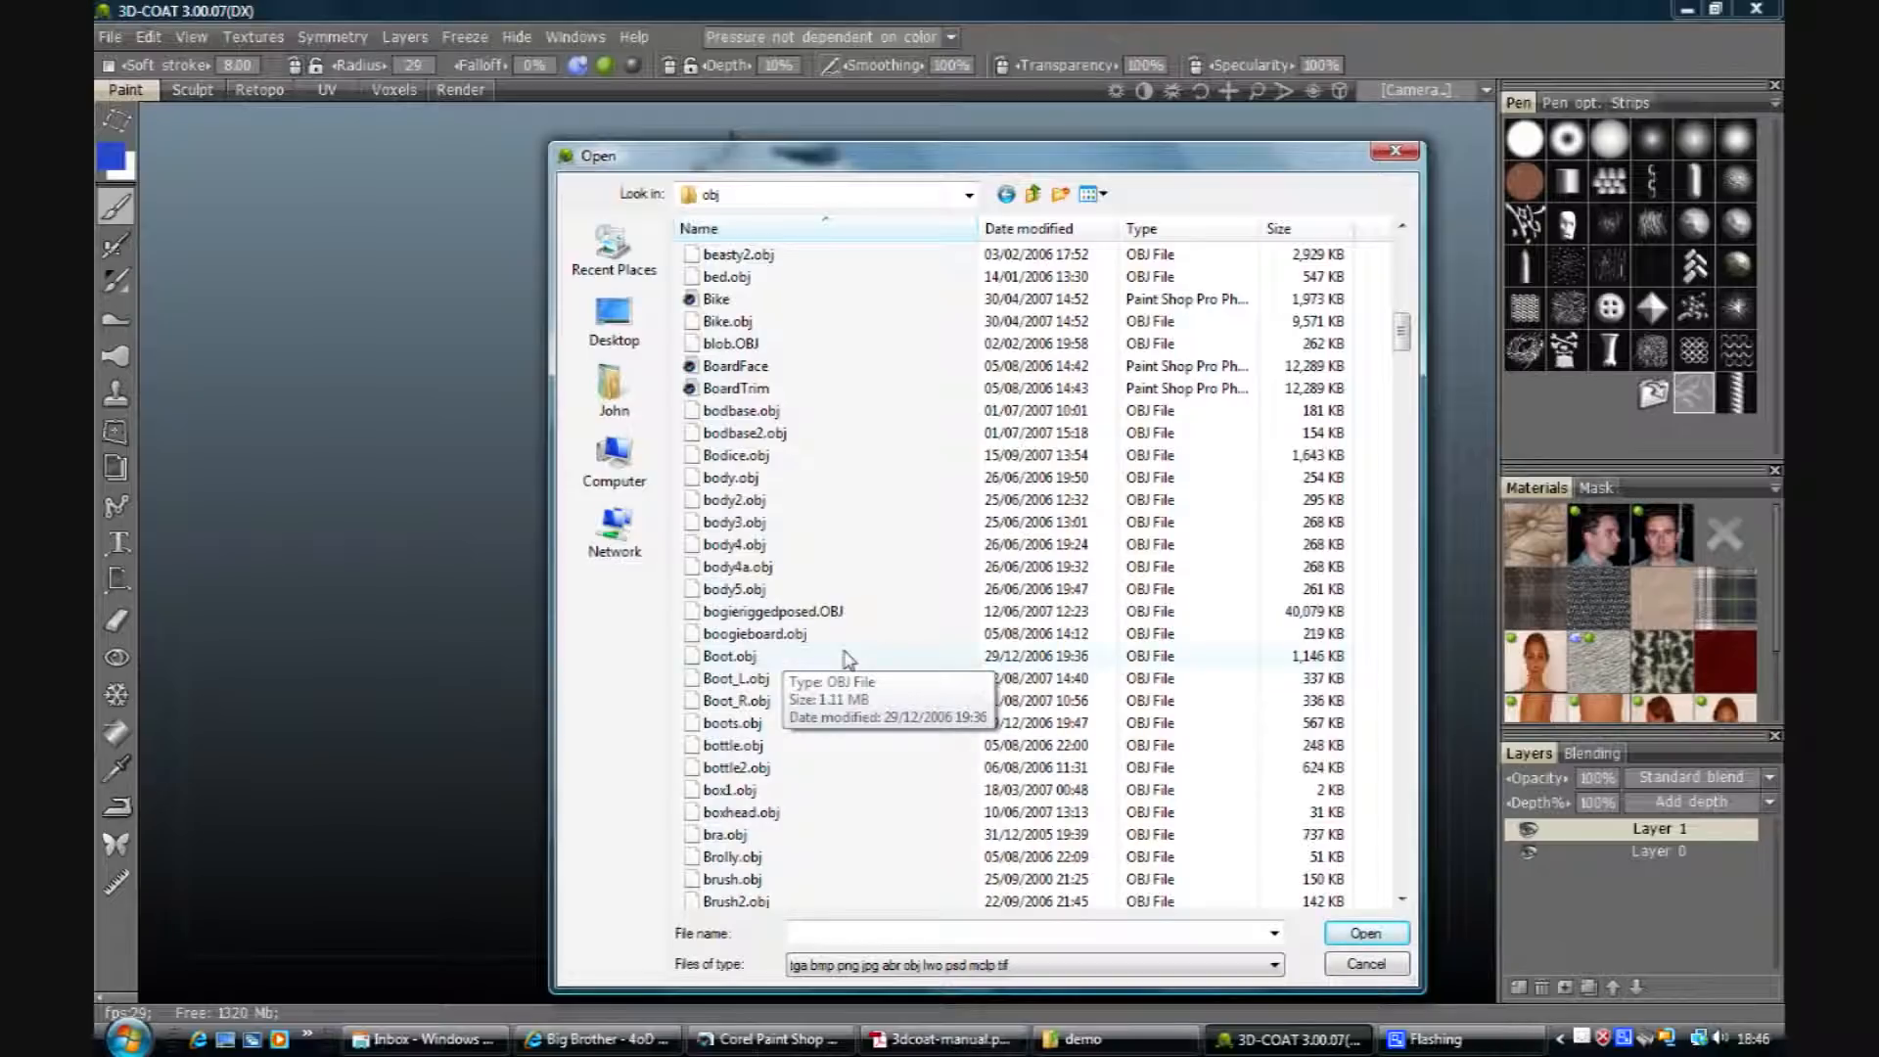
{"action": "scroll", "coordinate": [847, 659], "scroll_direction": "down", "scroll_amount": 5}
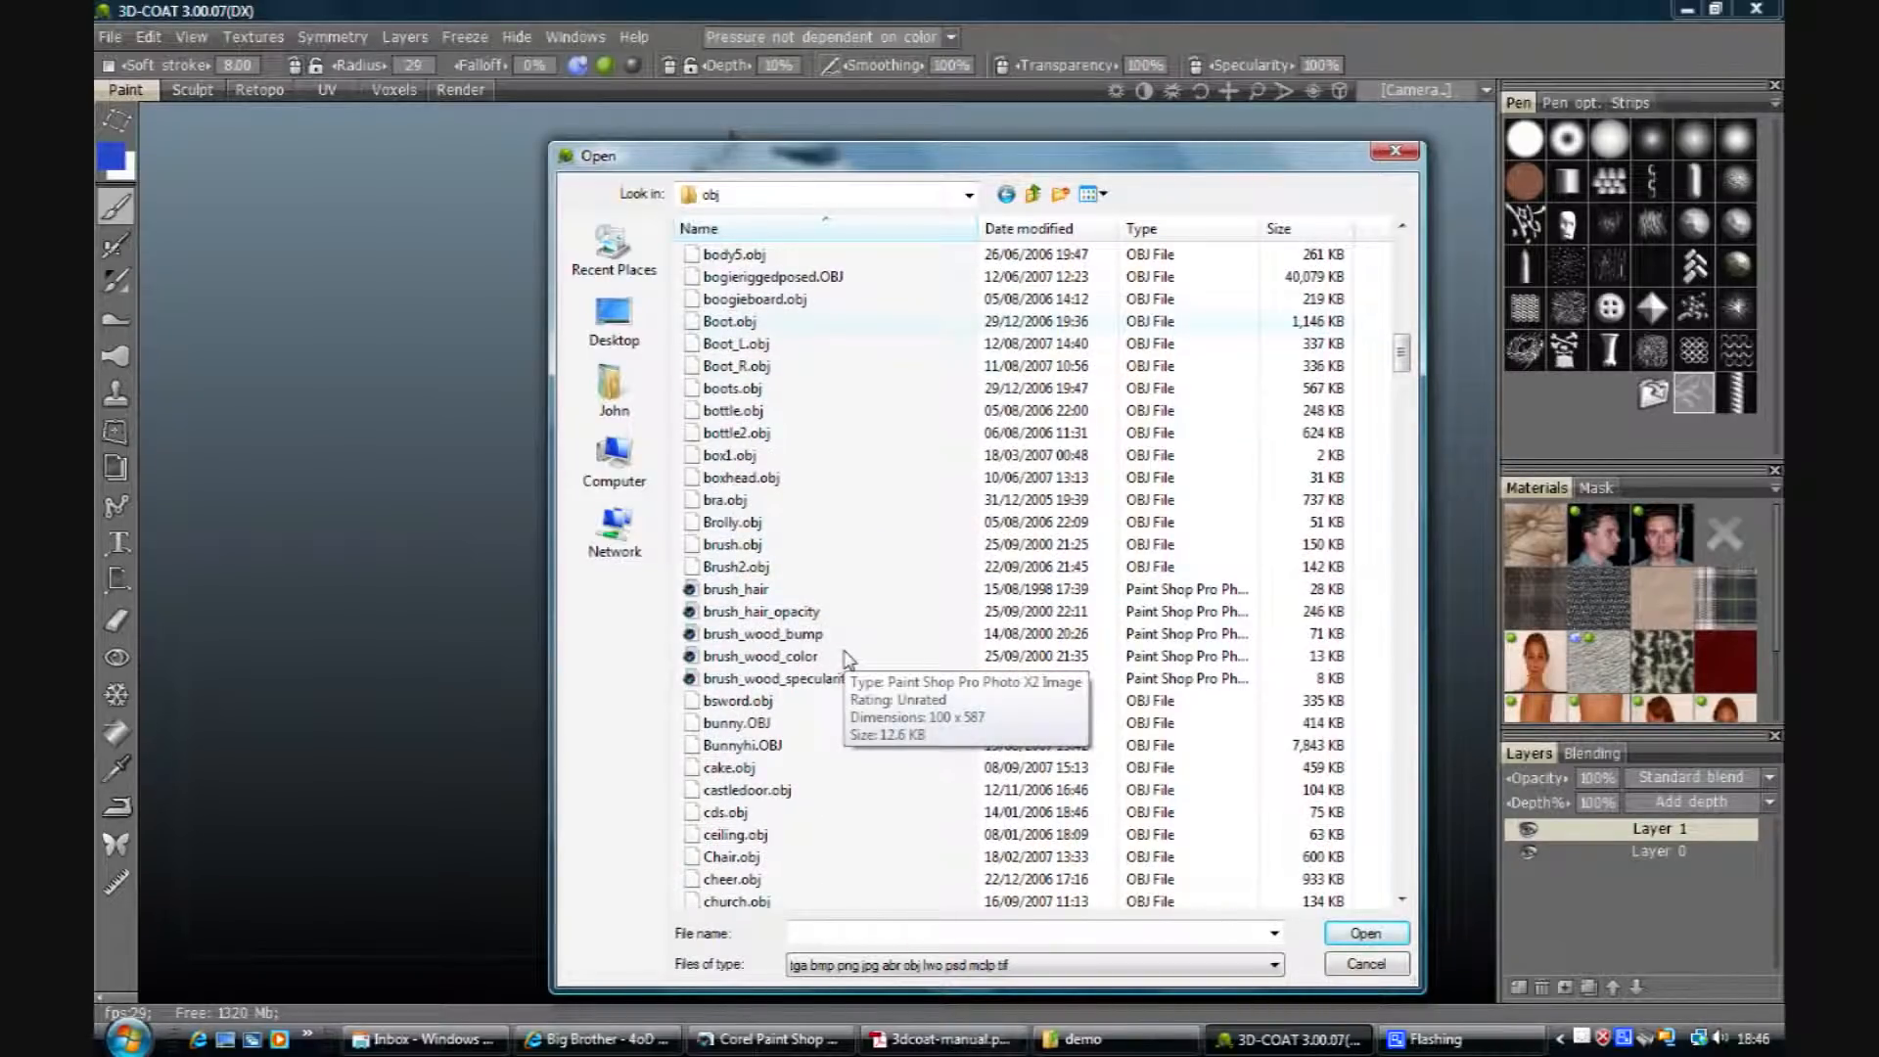
{"action": "scroll", "coordinate": [889, 530], "scroll_direction": "down", "scroll_amount": 2}
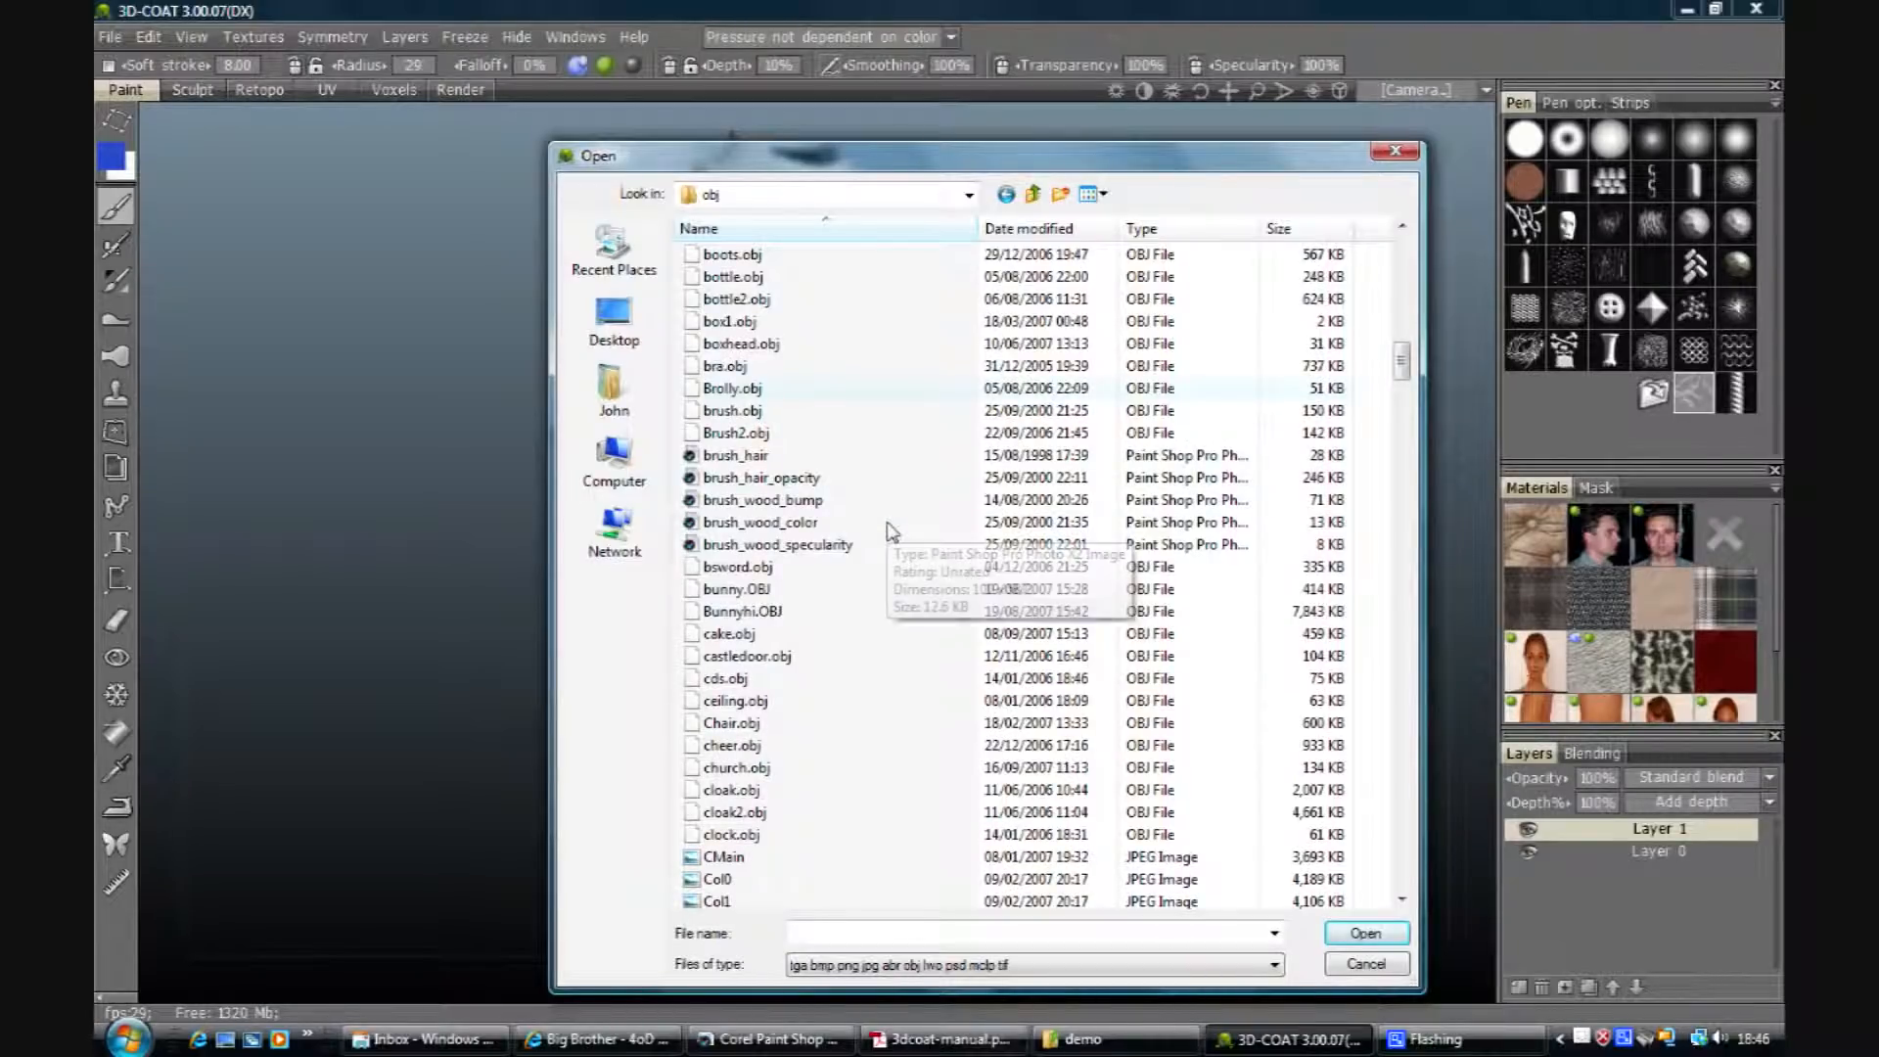
{"action": "scroll", "coordinate": [893, 531], "scroll_direction": "up", "scroll_amount": 3}
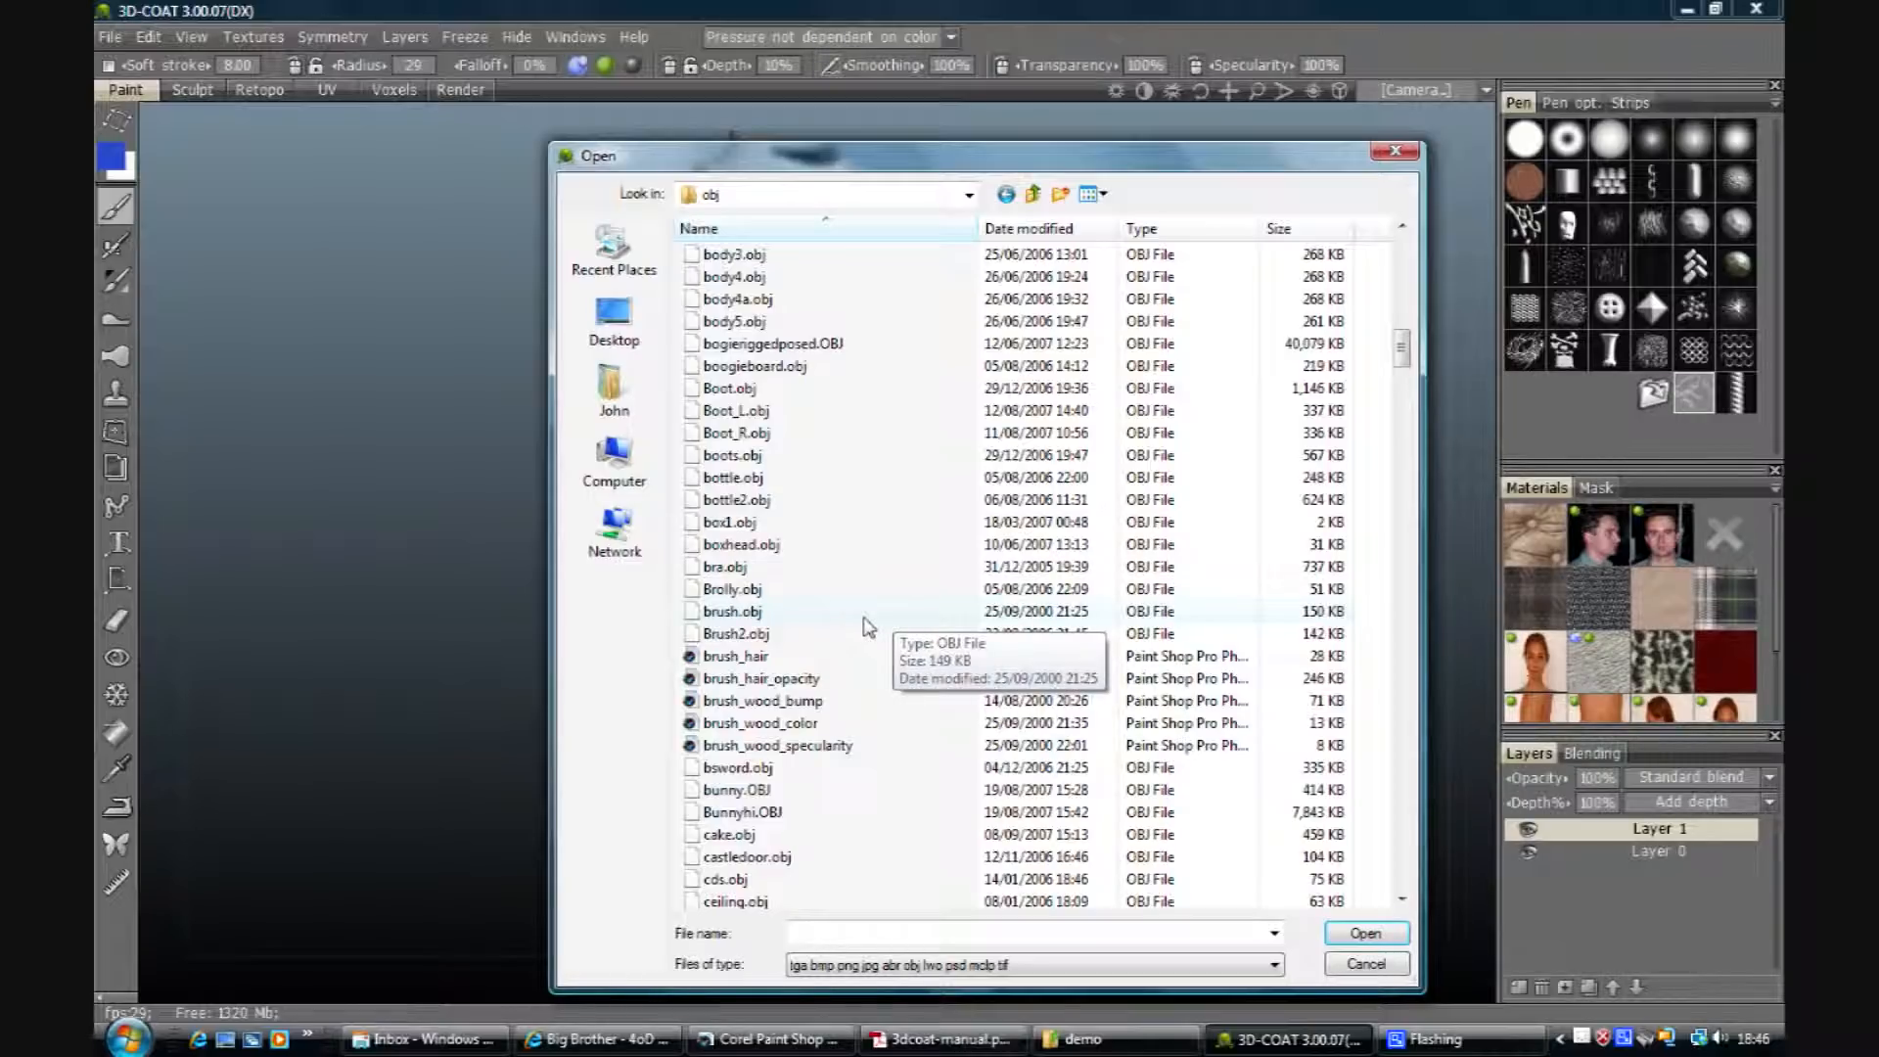
{"action": "scroll", "coordinate": [867, 626], "scroll_direction": "down", "scroll_amount": 1}
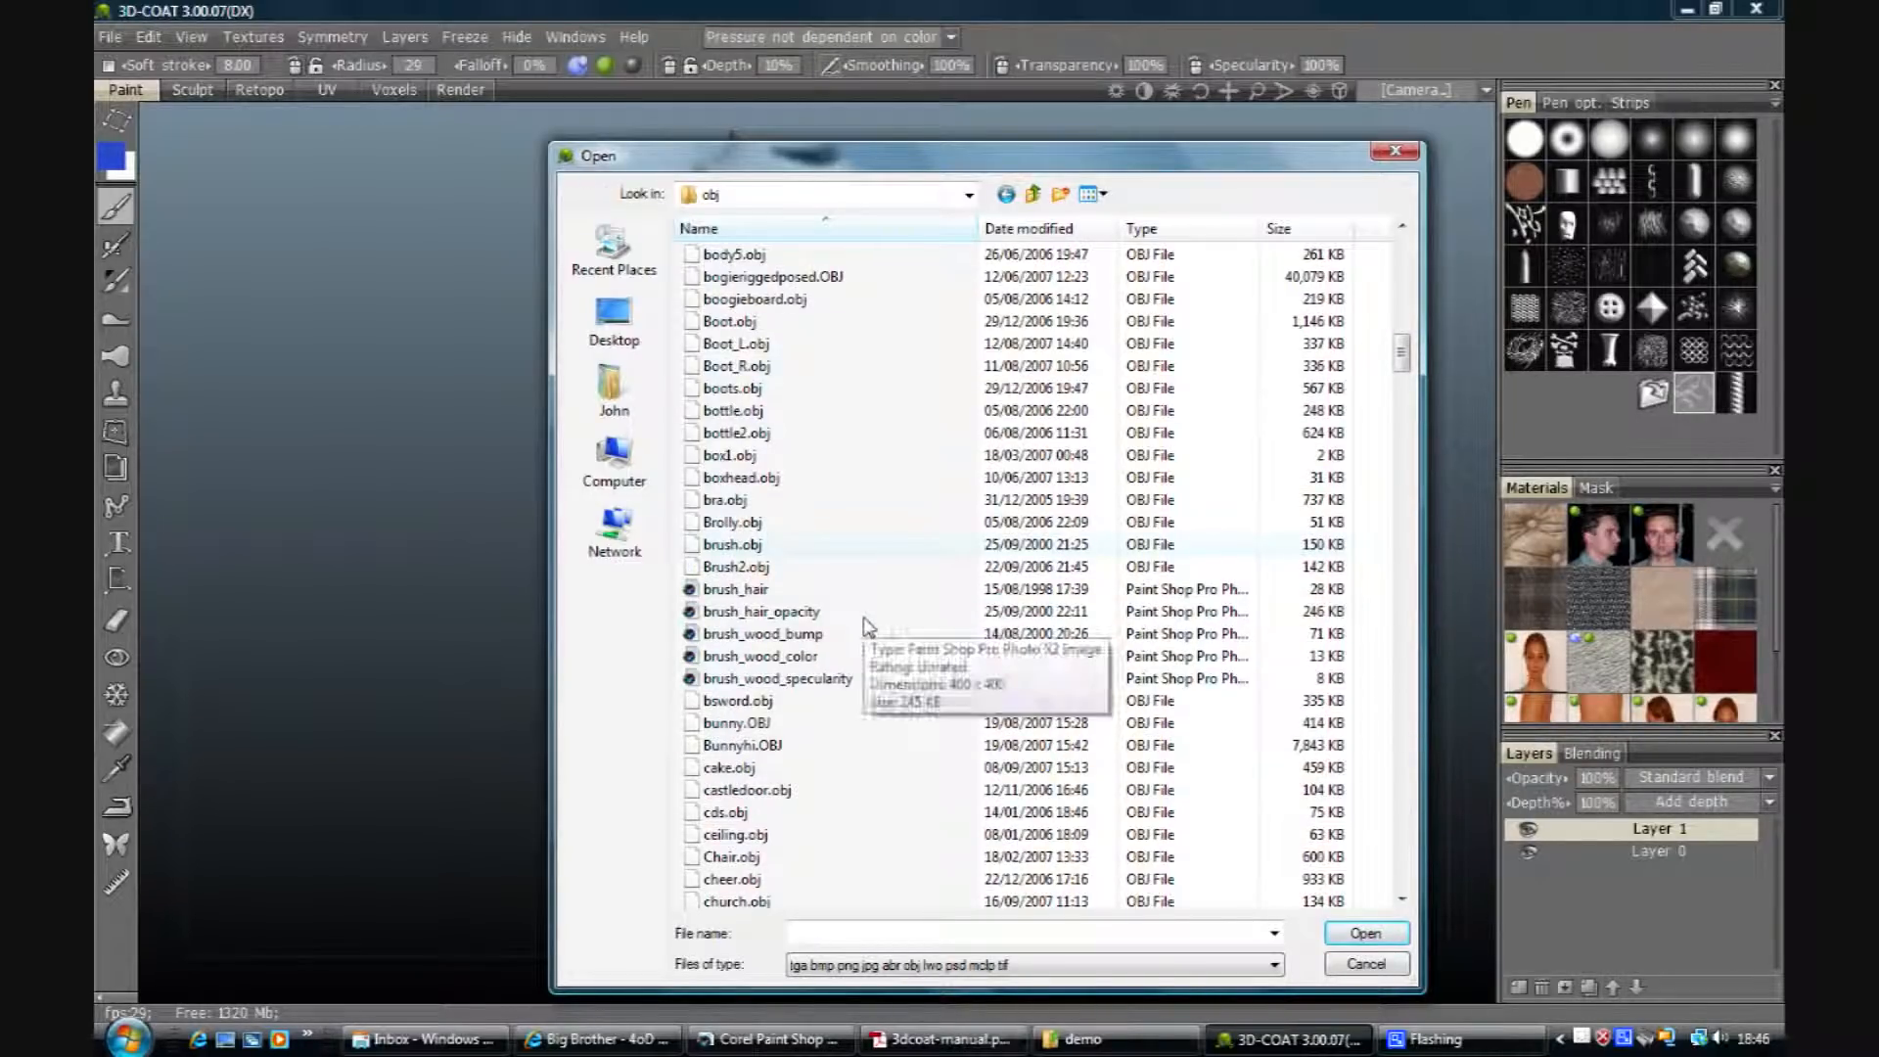
{"action": "scroll", "coordinate": [867, 626], "scroll_direction": "up", "scroll_amount": 4}
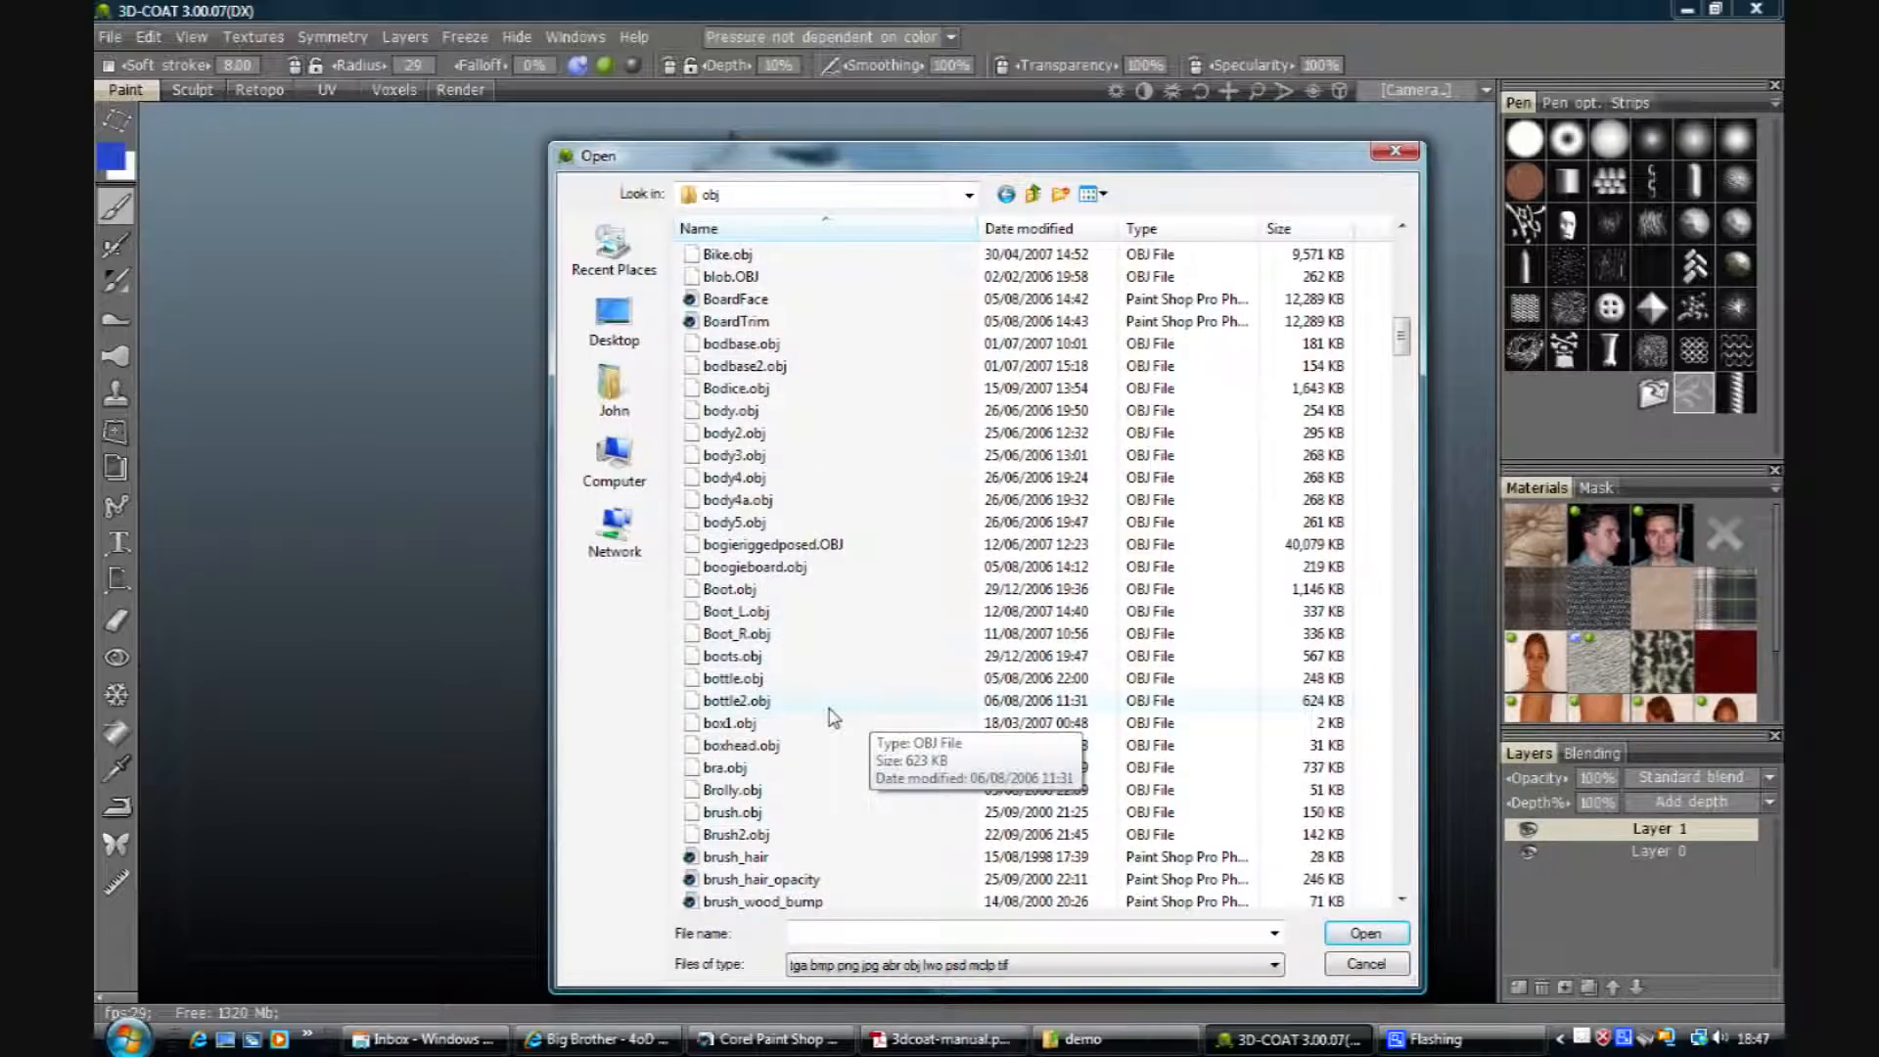
{"action": "scroll", "coordinate": [830, 717], "scroll_direction": "down", "scroll_amount": 1}
{"action": "double_click", "coordinate": [739, 679]}
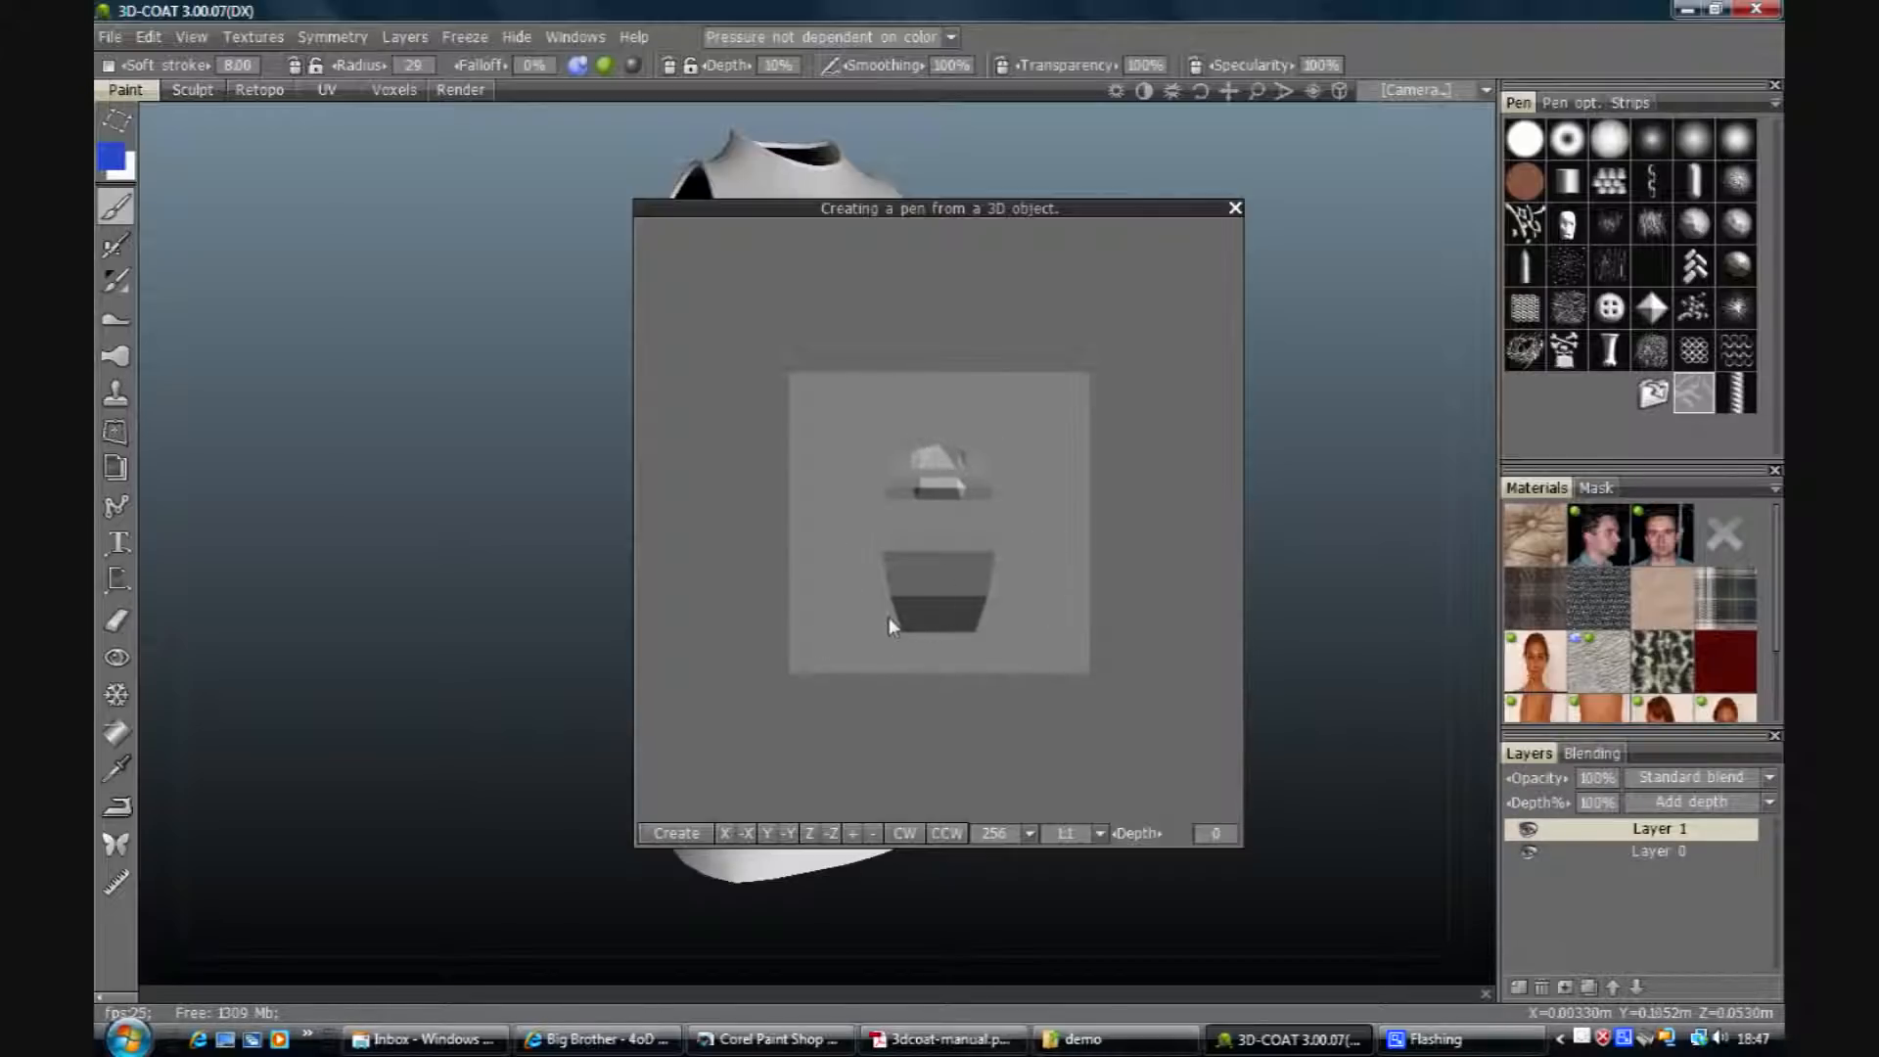
Step: Preview the model for the pen from the X, Y, Z and -Z directions, ending on Z
{"action": "left_click", "coordinate": [725, 834]}
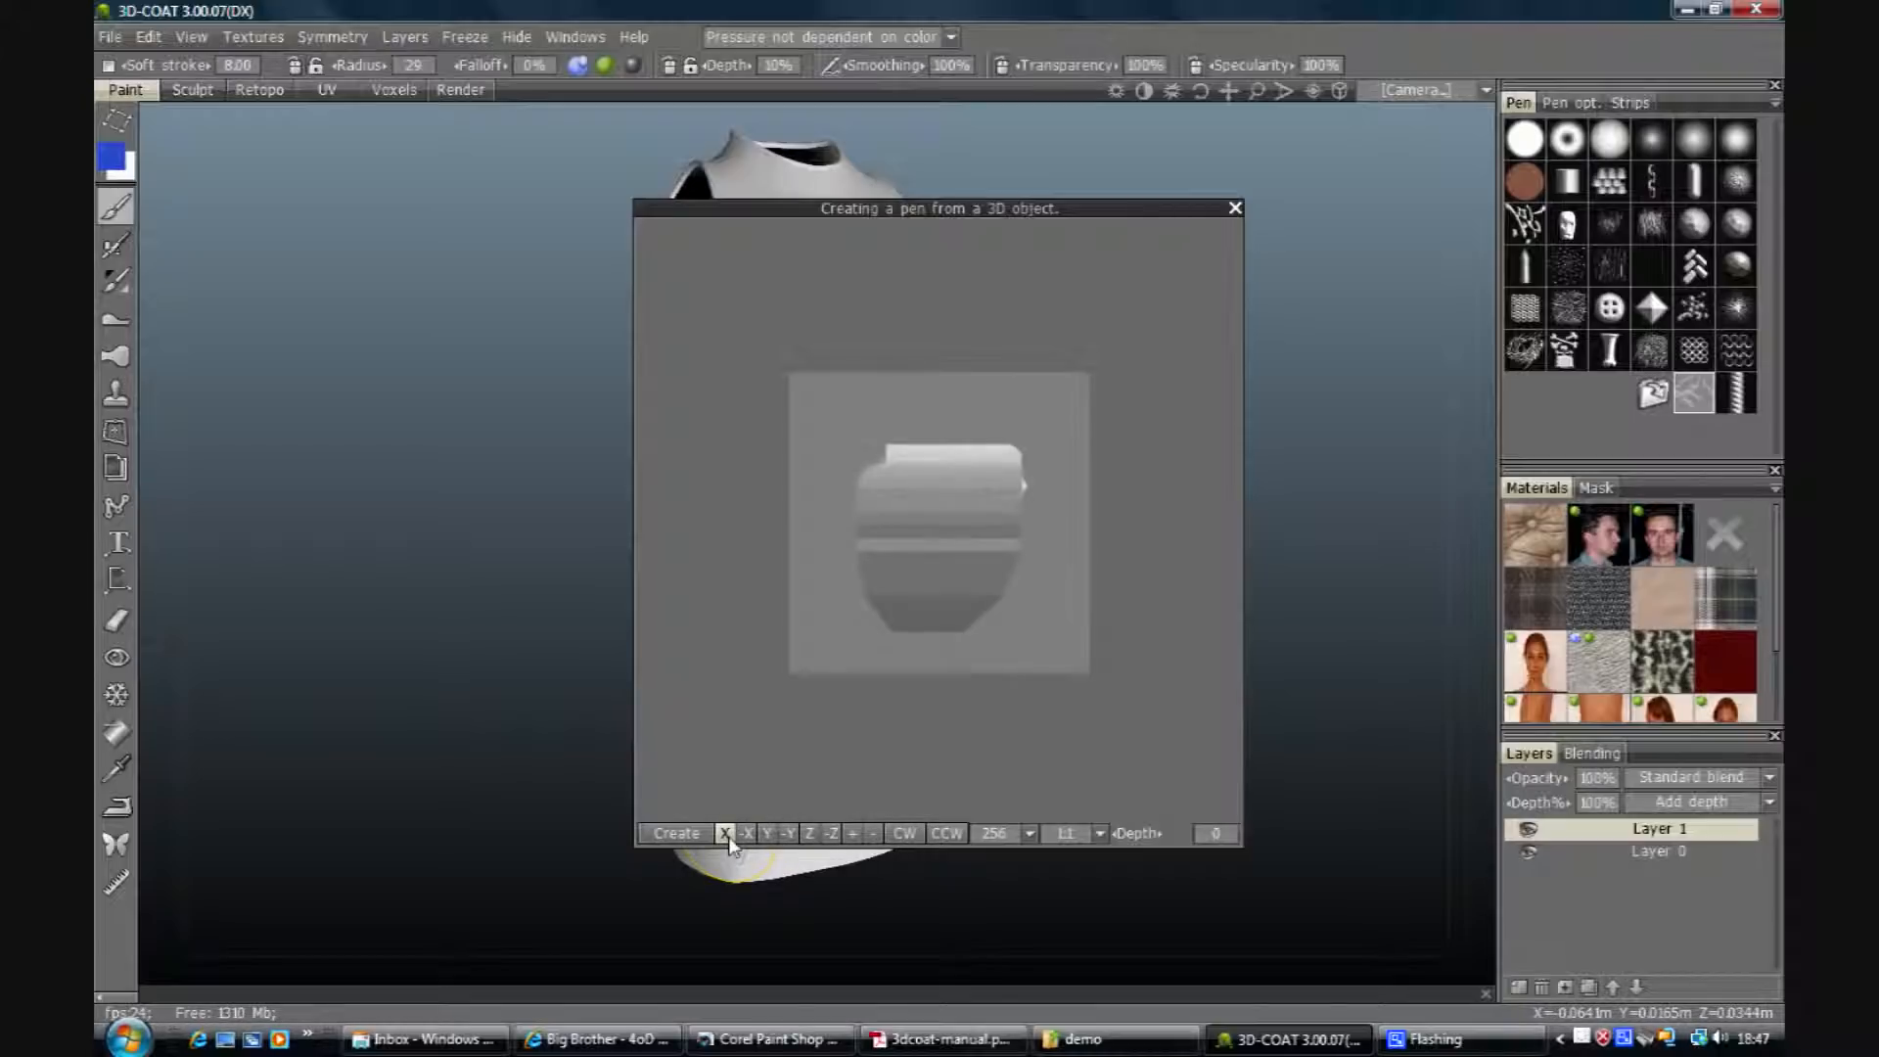
{"action": "left_click", "coordinate": [767, 833]}
{"action": "left_click", "coordinate": [815, 835]}
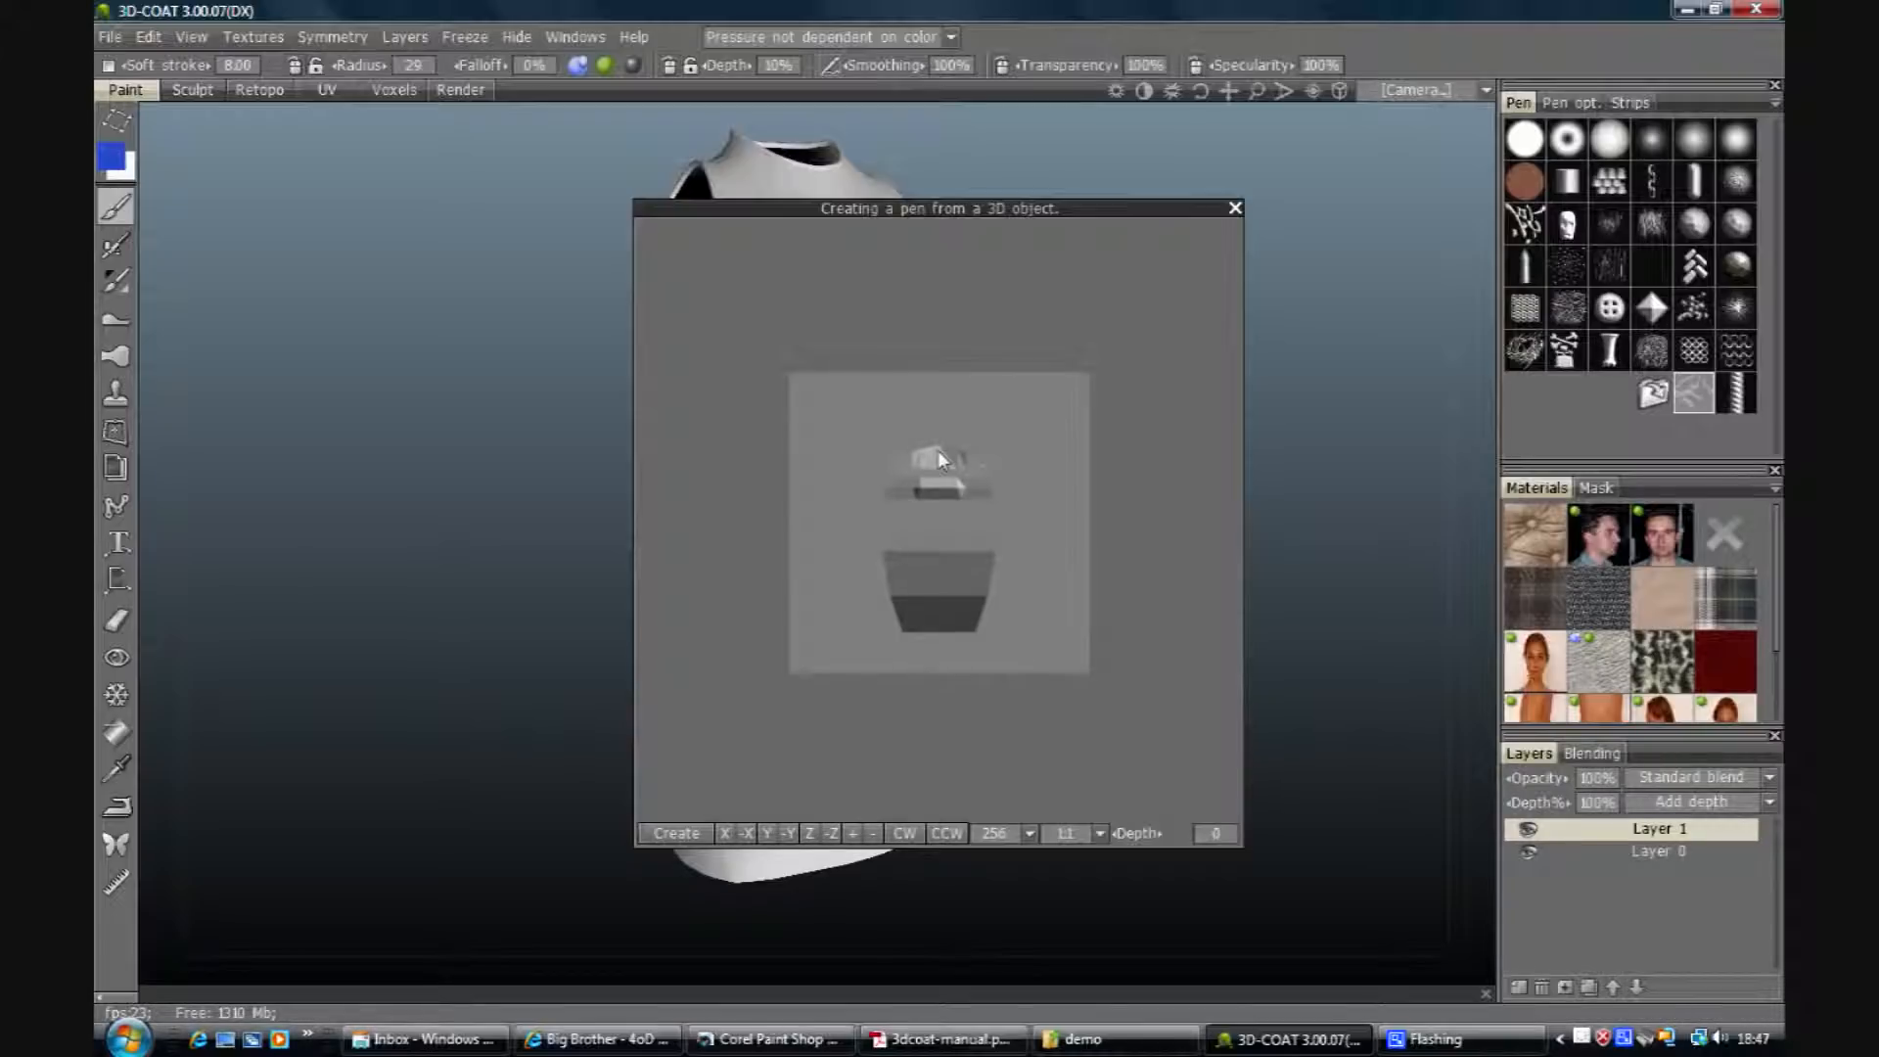
{"action": "left_click", "coordinate": [829, 834]}
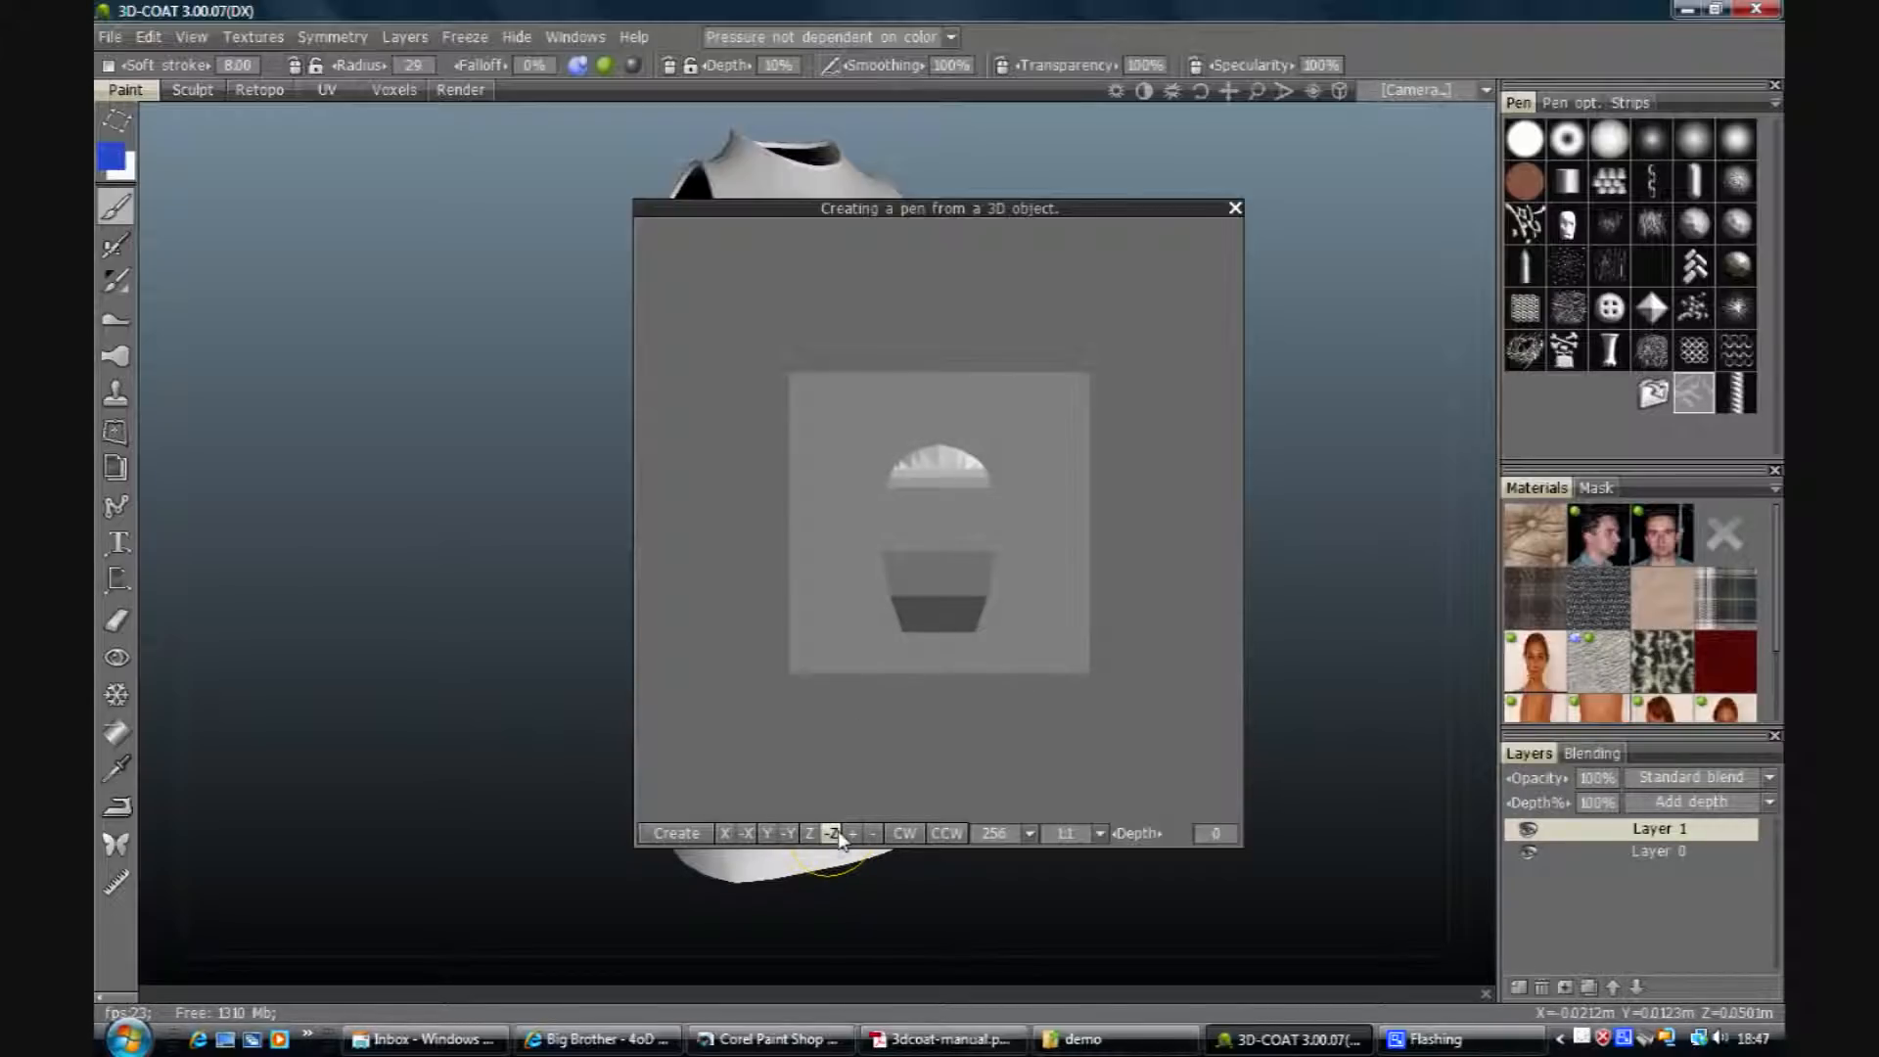
{"action": "left_click", "coordinate": [811, 835]}
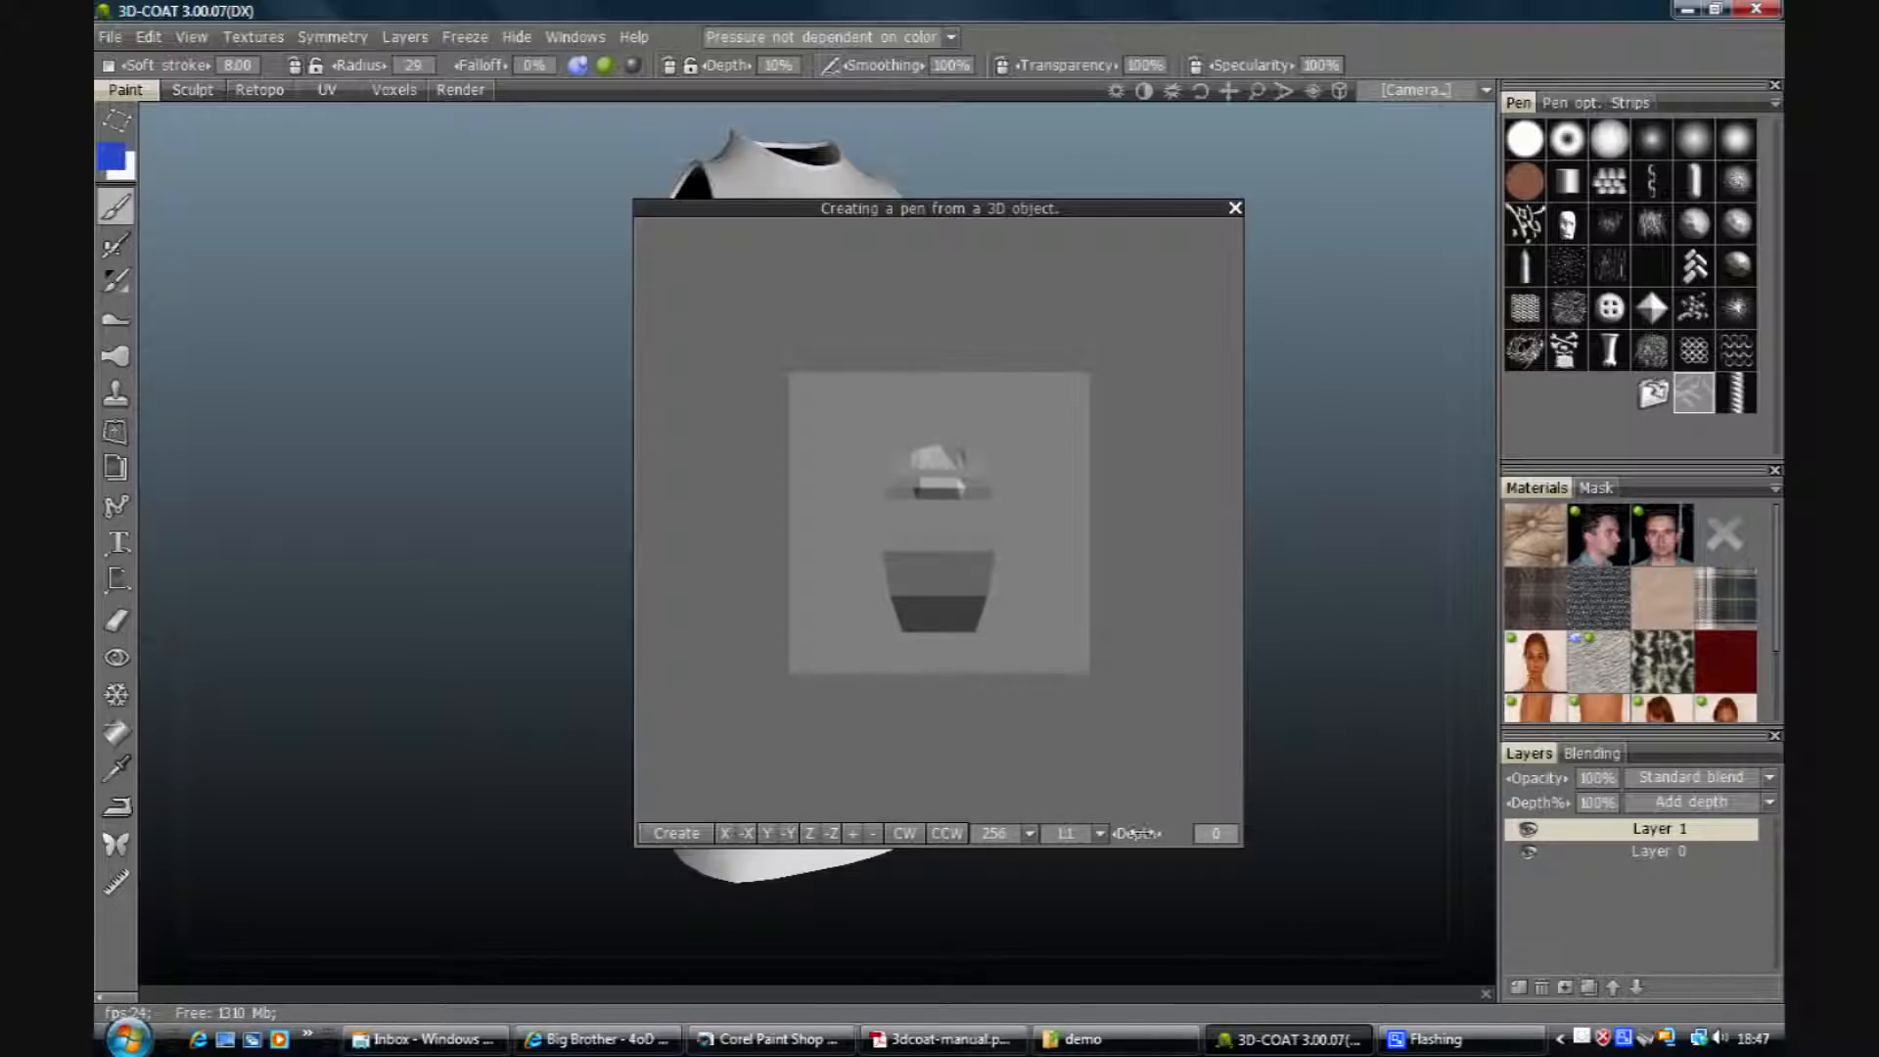
Step: Try a pen depth of 100 with the model rotated in the preview, and close it without creating the pen
{"action": "left_click_drag", "start_coordinate": [1098, 831], "coordinate": [1278, 830]}
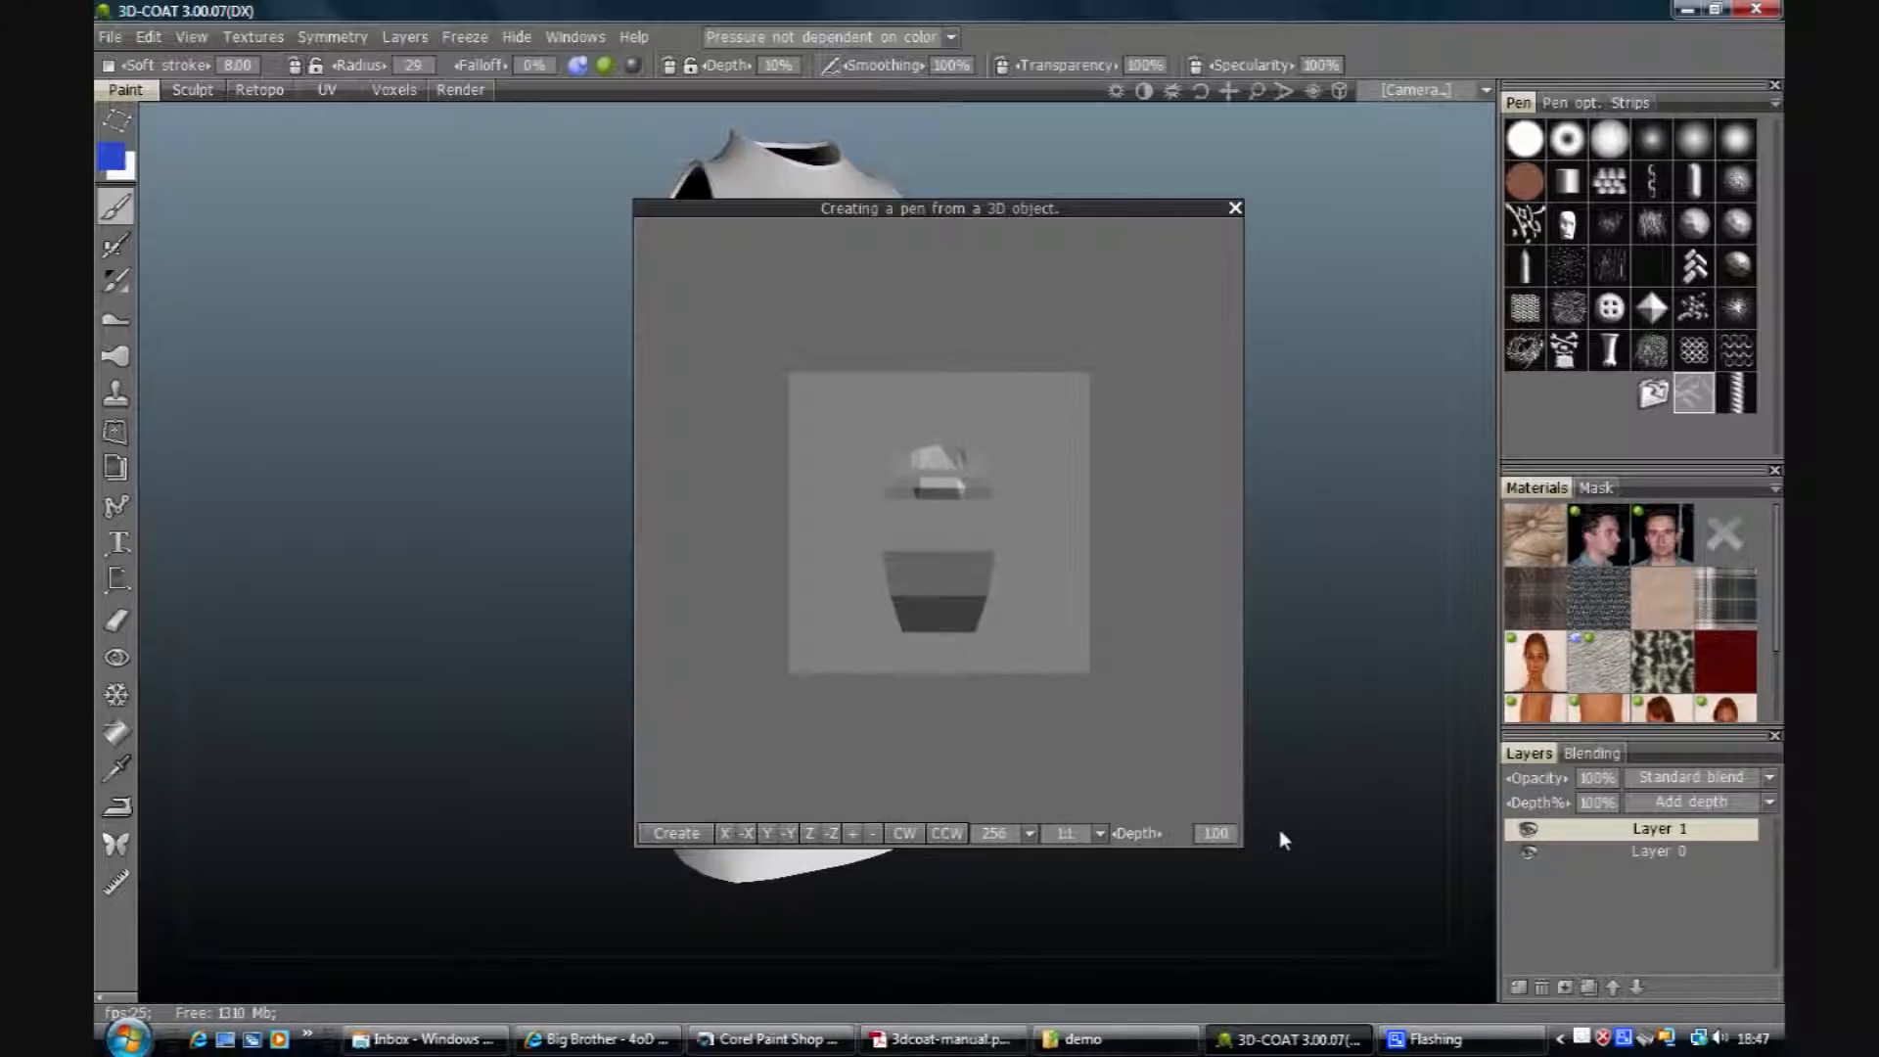
{"action": "left_click_drag", "start_coordinate": [887, 501], "coordinate": [1316, 876]}
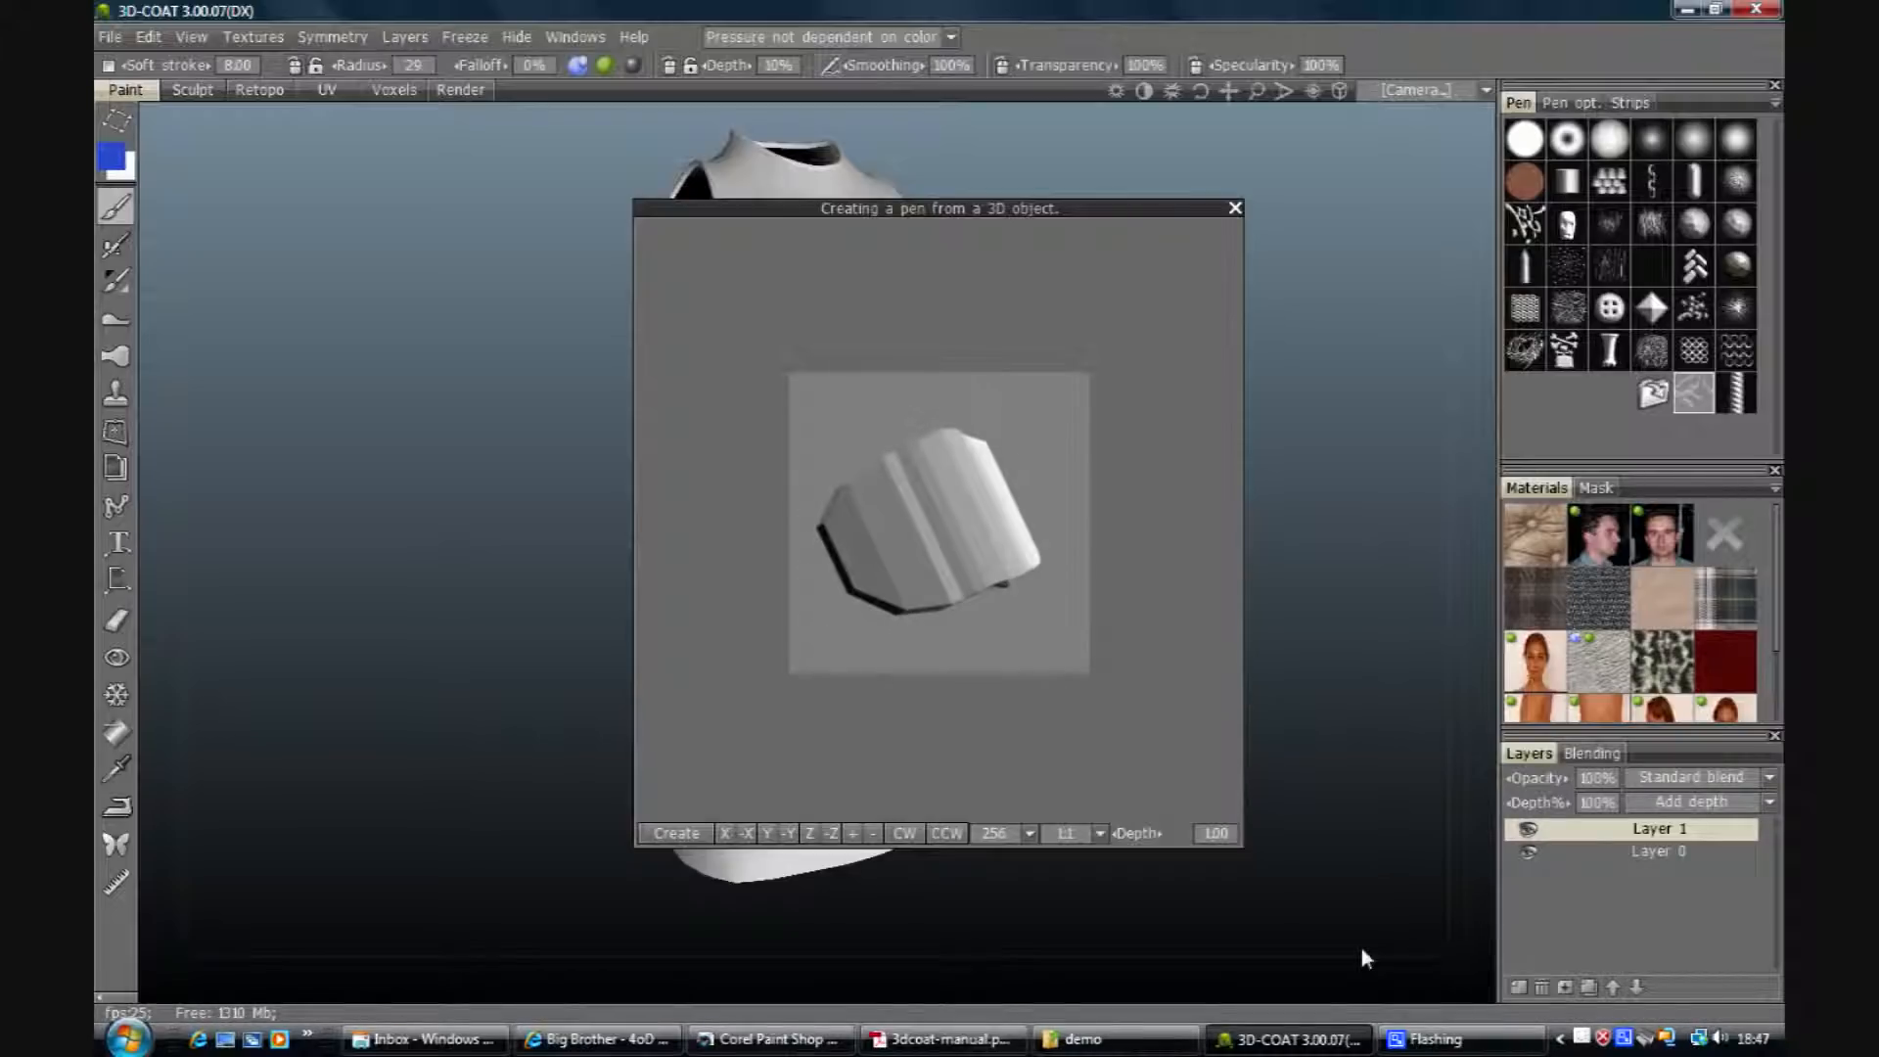
{"action": "left_click_drag", "start_coordinate": [995, 591], "coordinate": [1179, 833]}
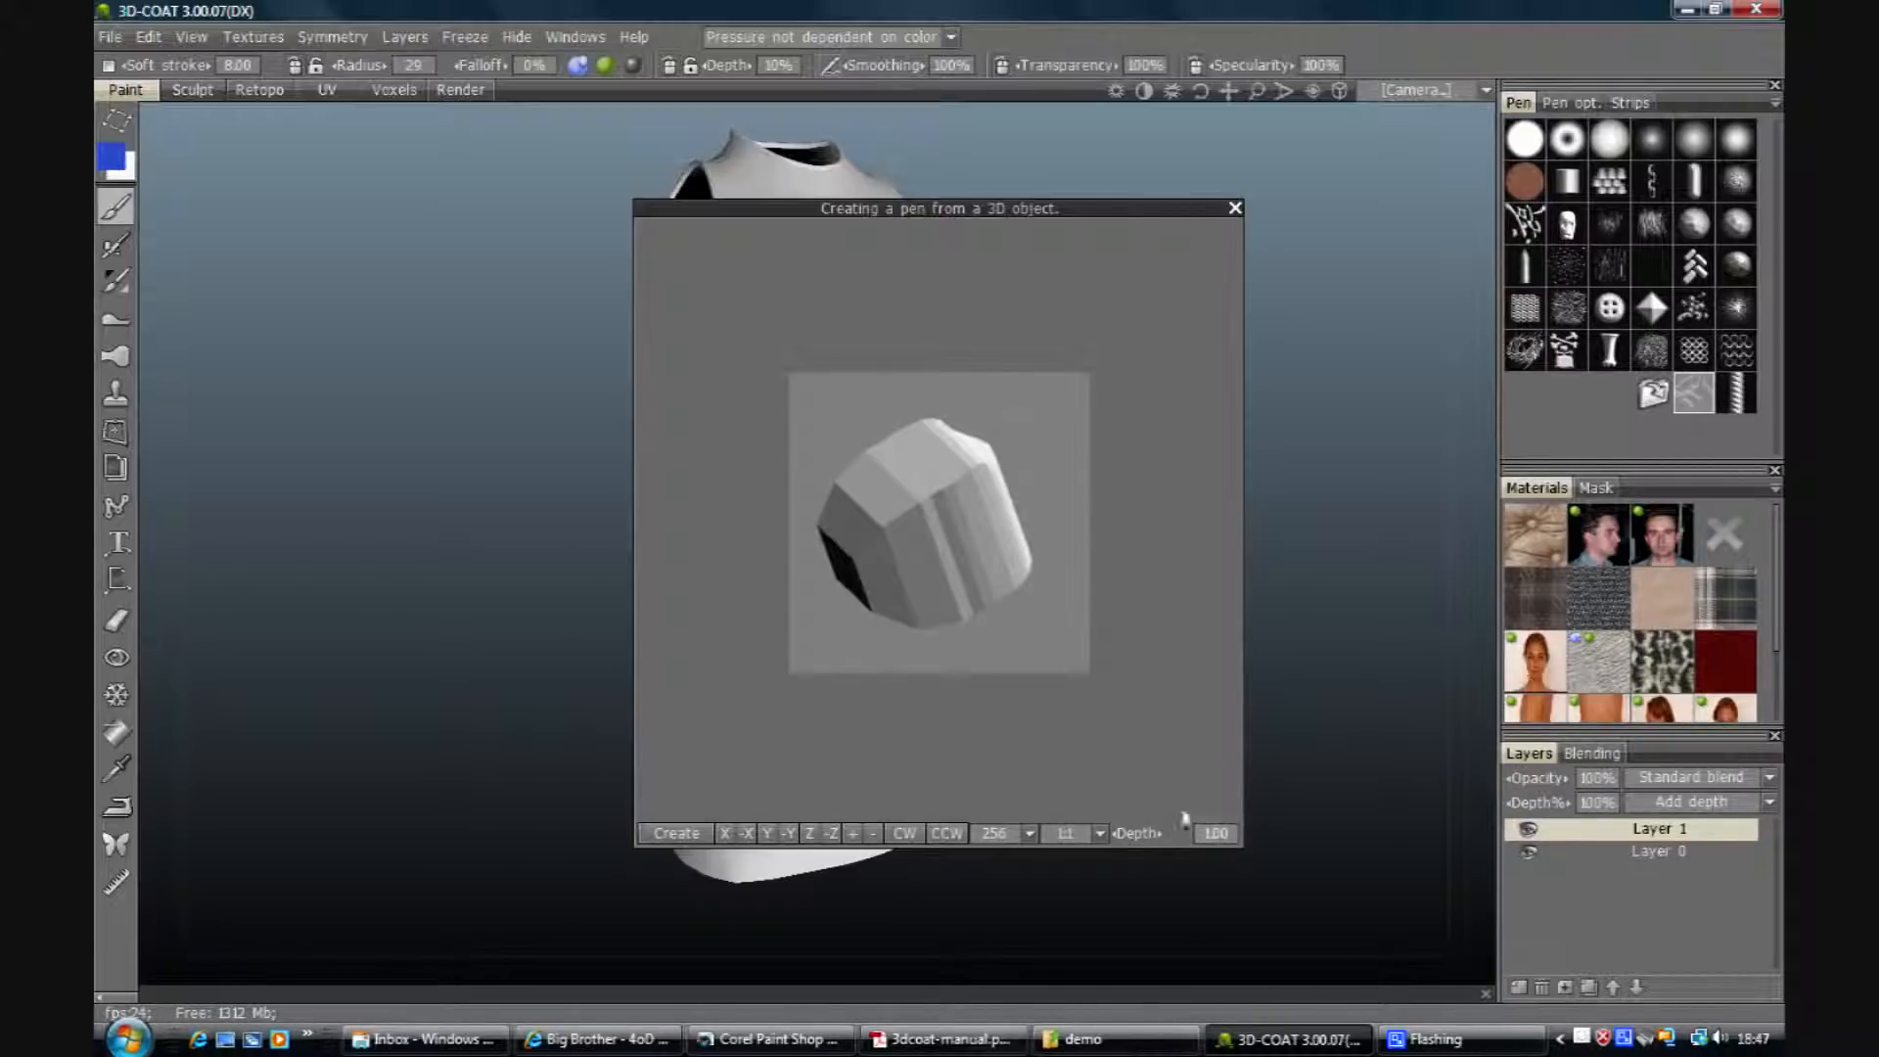
{"action": "left_click_drag", "start_coordinate": [920, 568], "coordinate": [961, 532]}
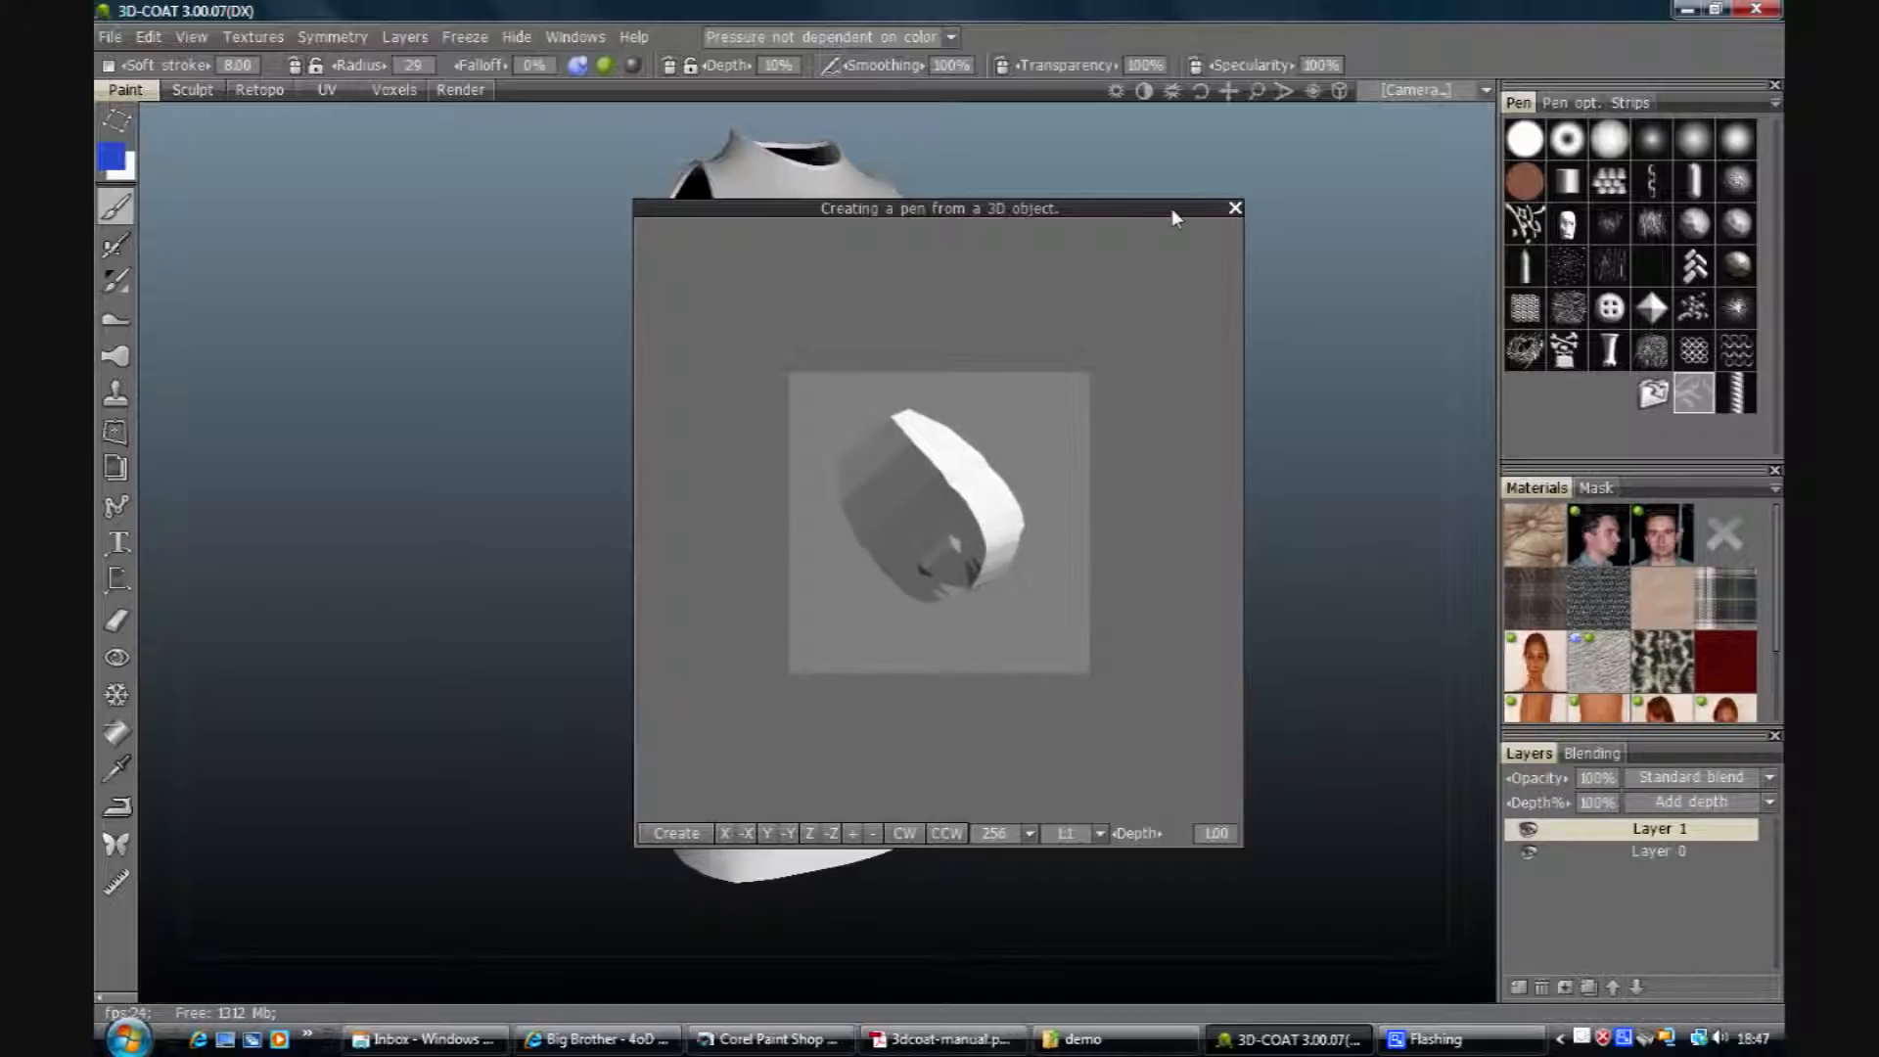
{"action": "left_click", "coordinate": [1235, 207]}
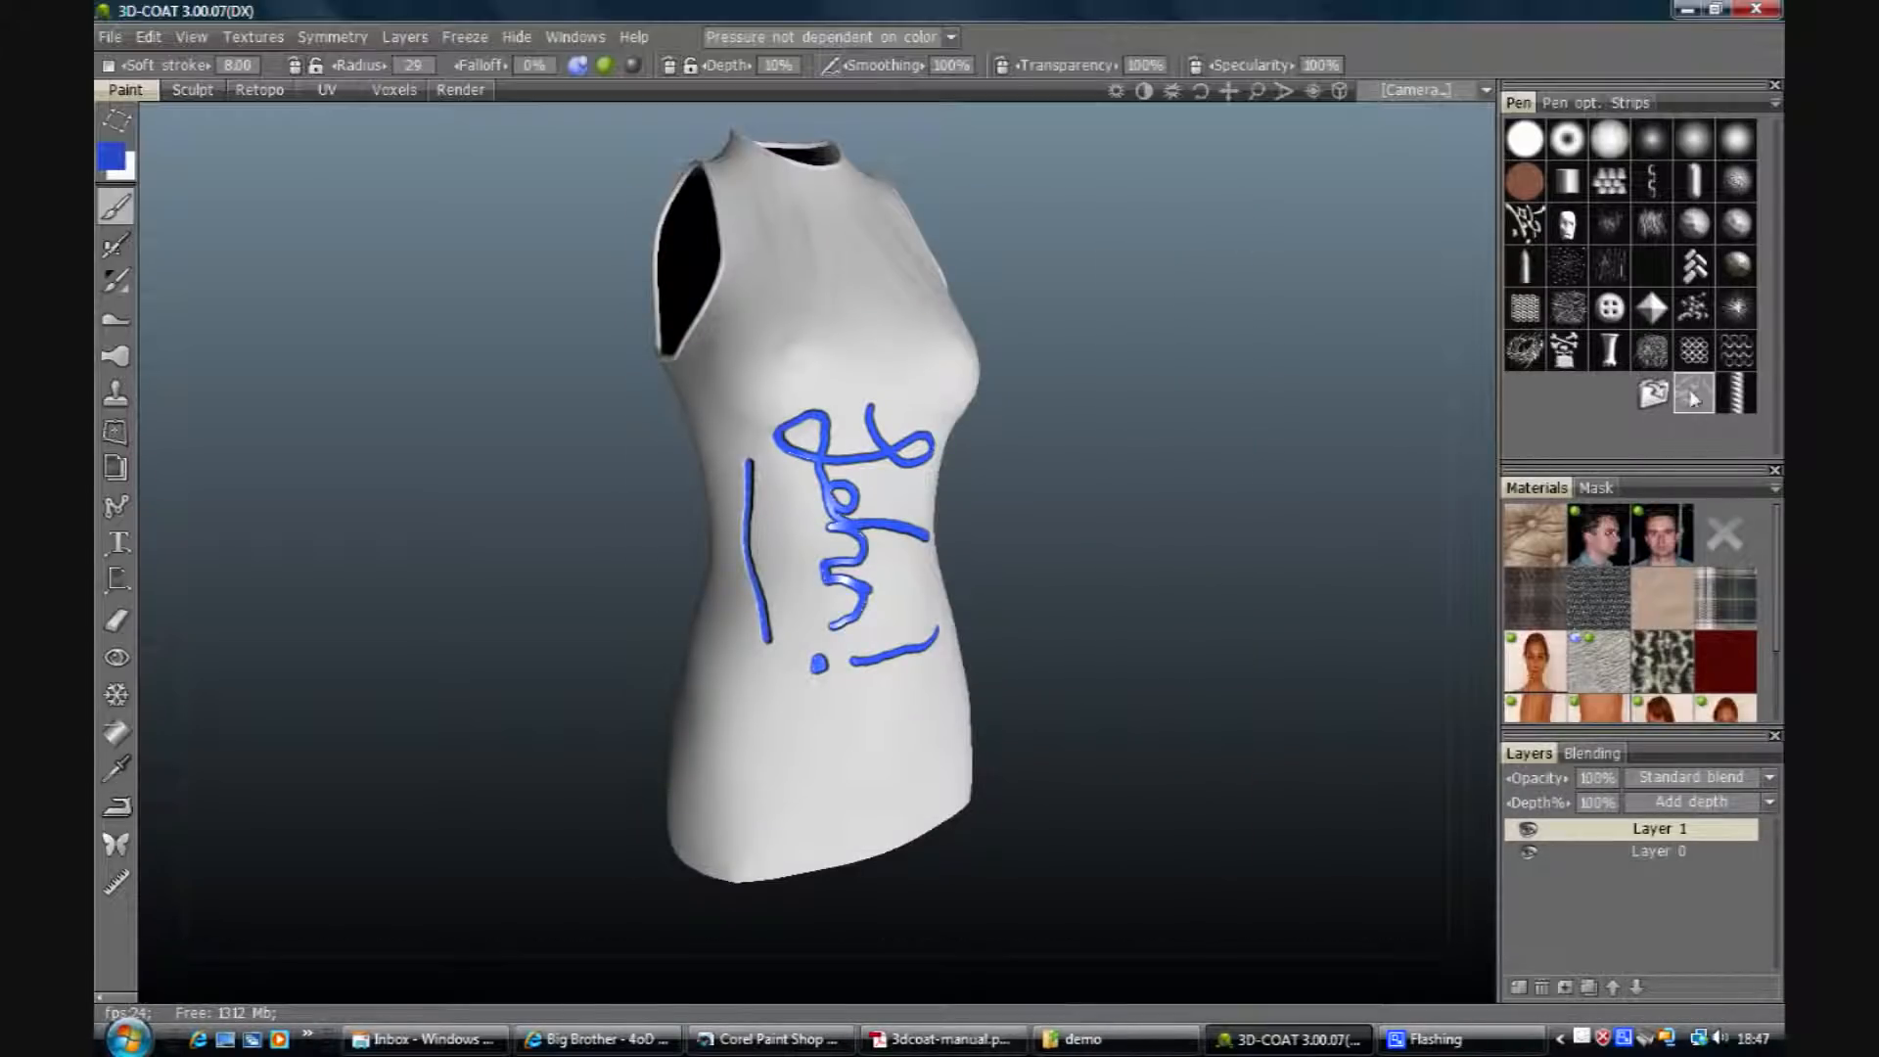
Step: Open dagger.obj from the obj folder as the source for a new 3D pen
{"action": "left_click", "coordinate": [1657, 395]}
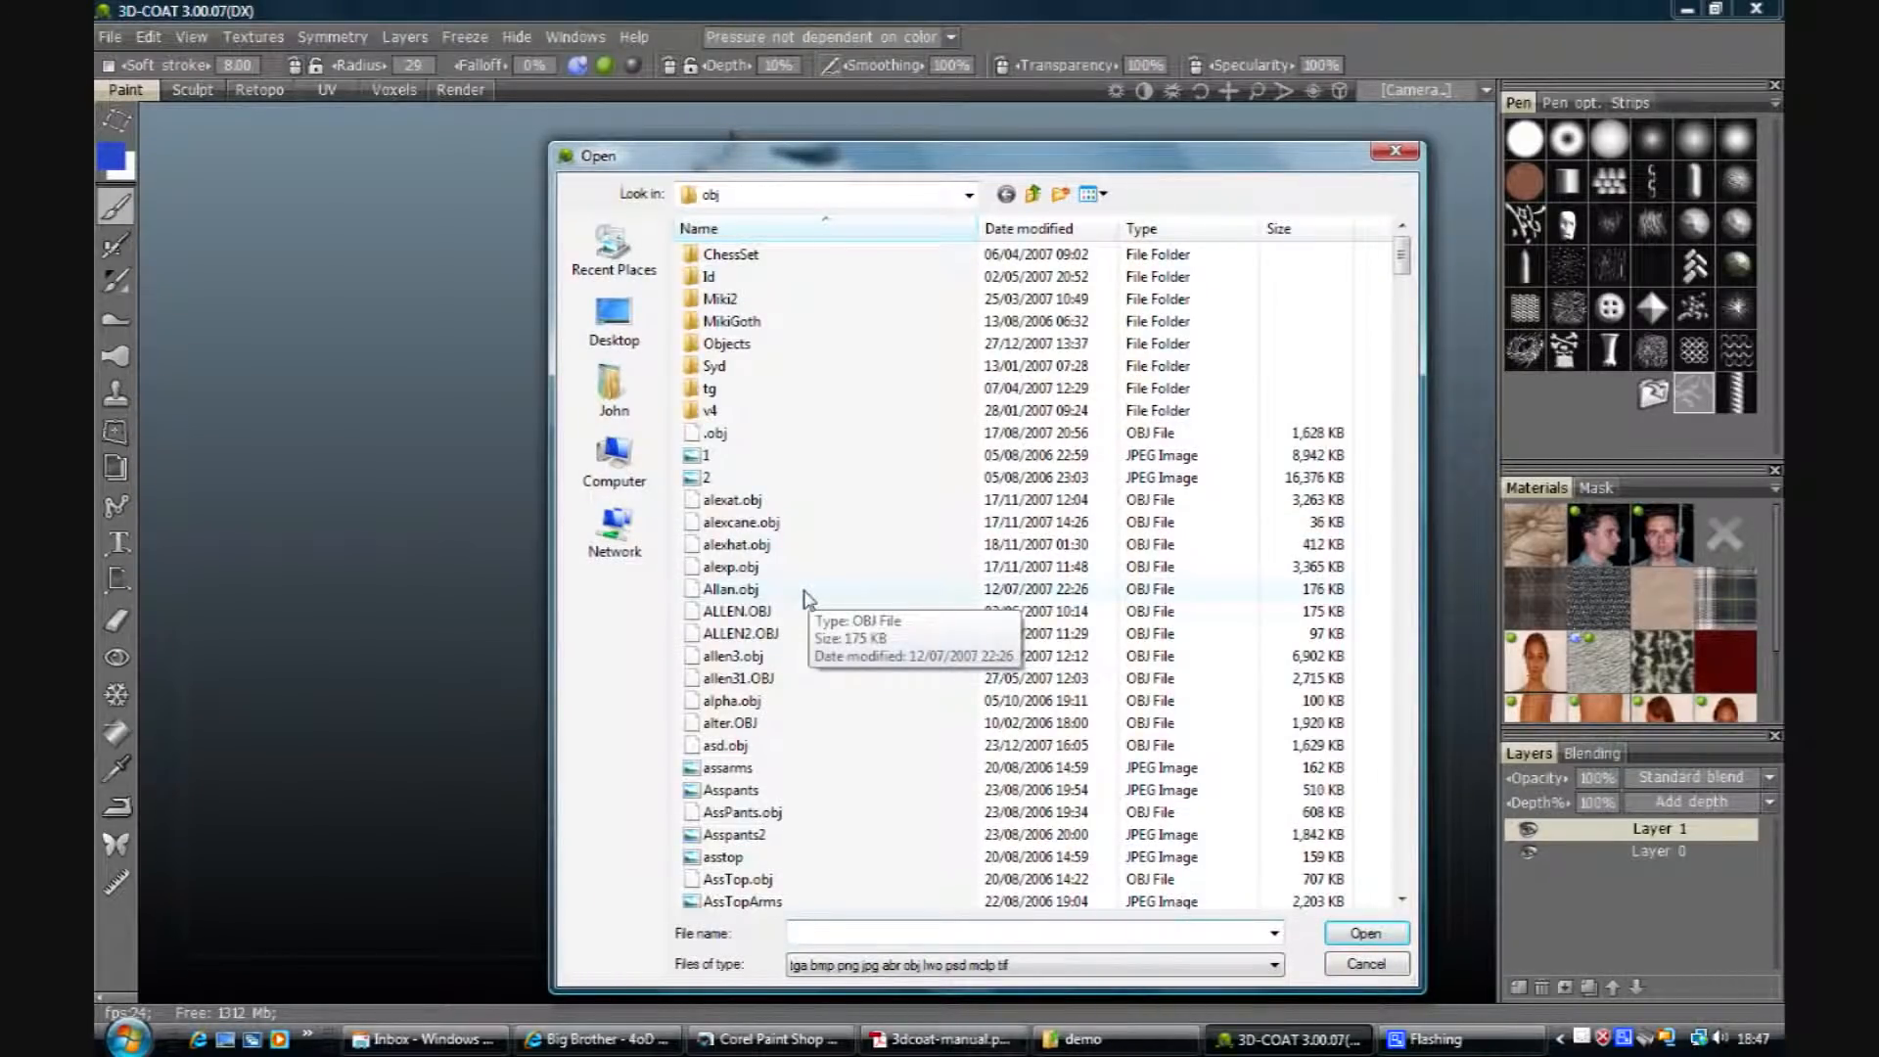
{"action": "left_click", "coordinate": [762, 678]}
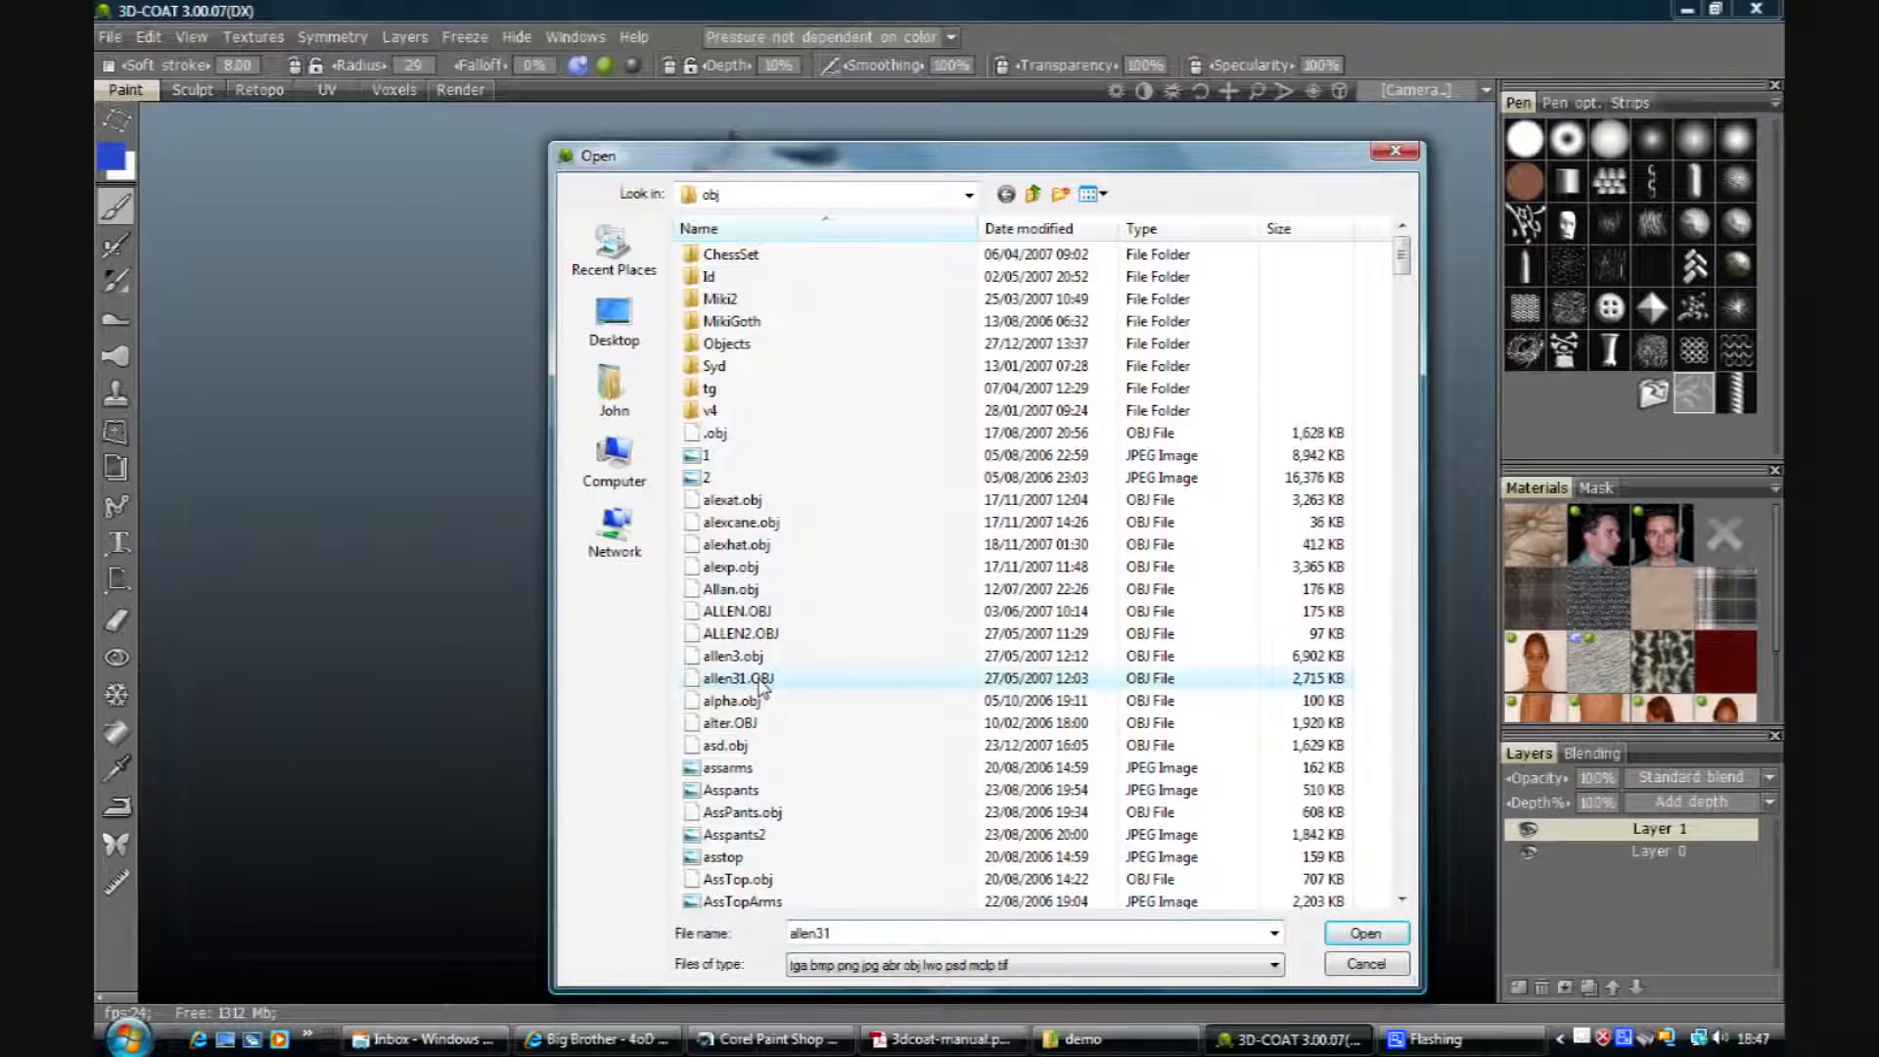
{"action": "scroll", "coordinate": [763, 682], "scroll_direction": "down", "scroll_amount": 9}
{"action": "scroll", "coordinate": [761, 682], "scroll_direction": "down", "scroll_amount": 8}
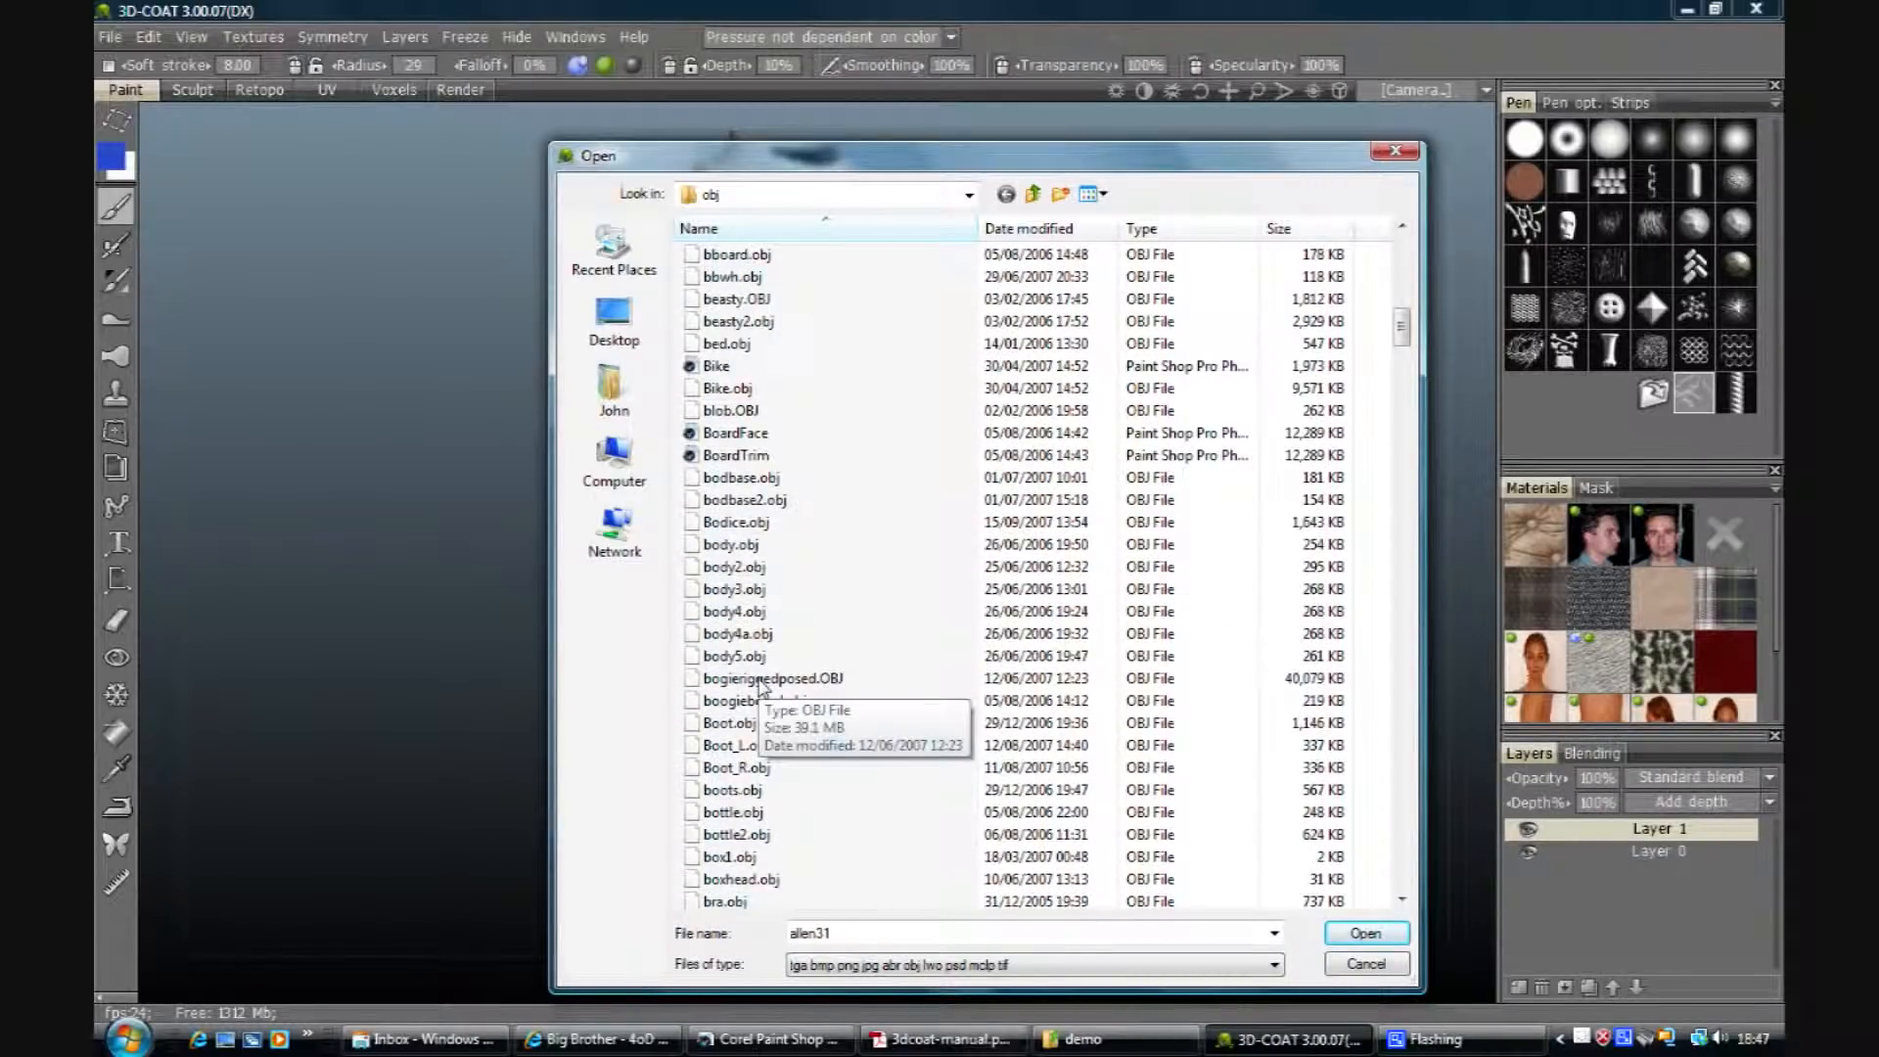
{"action": "scroll", "coordinate": [761, 685], "scroll_direction": "down", "scroll_amount": 2}
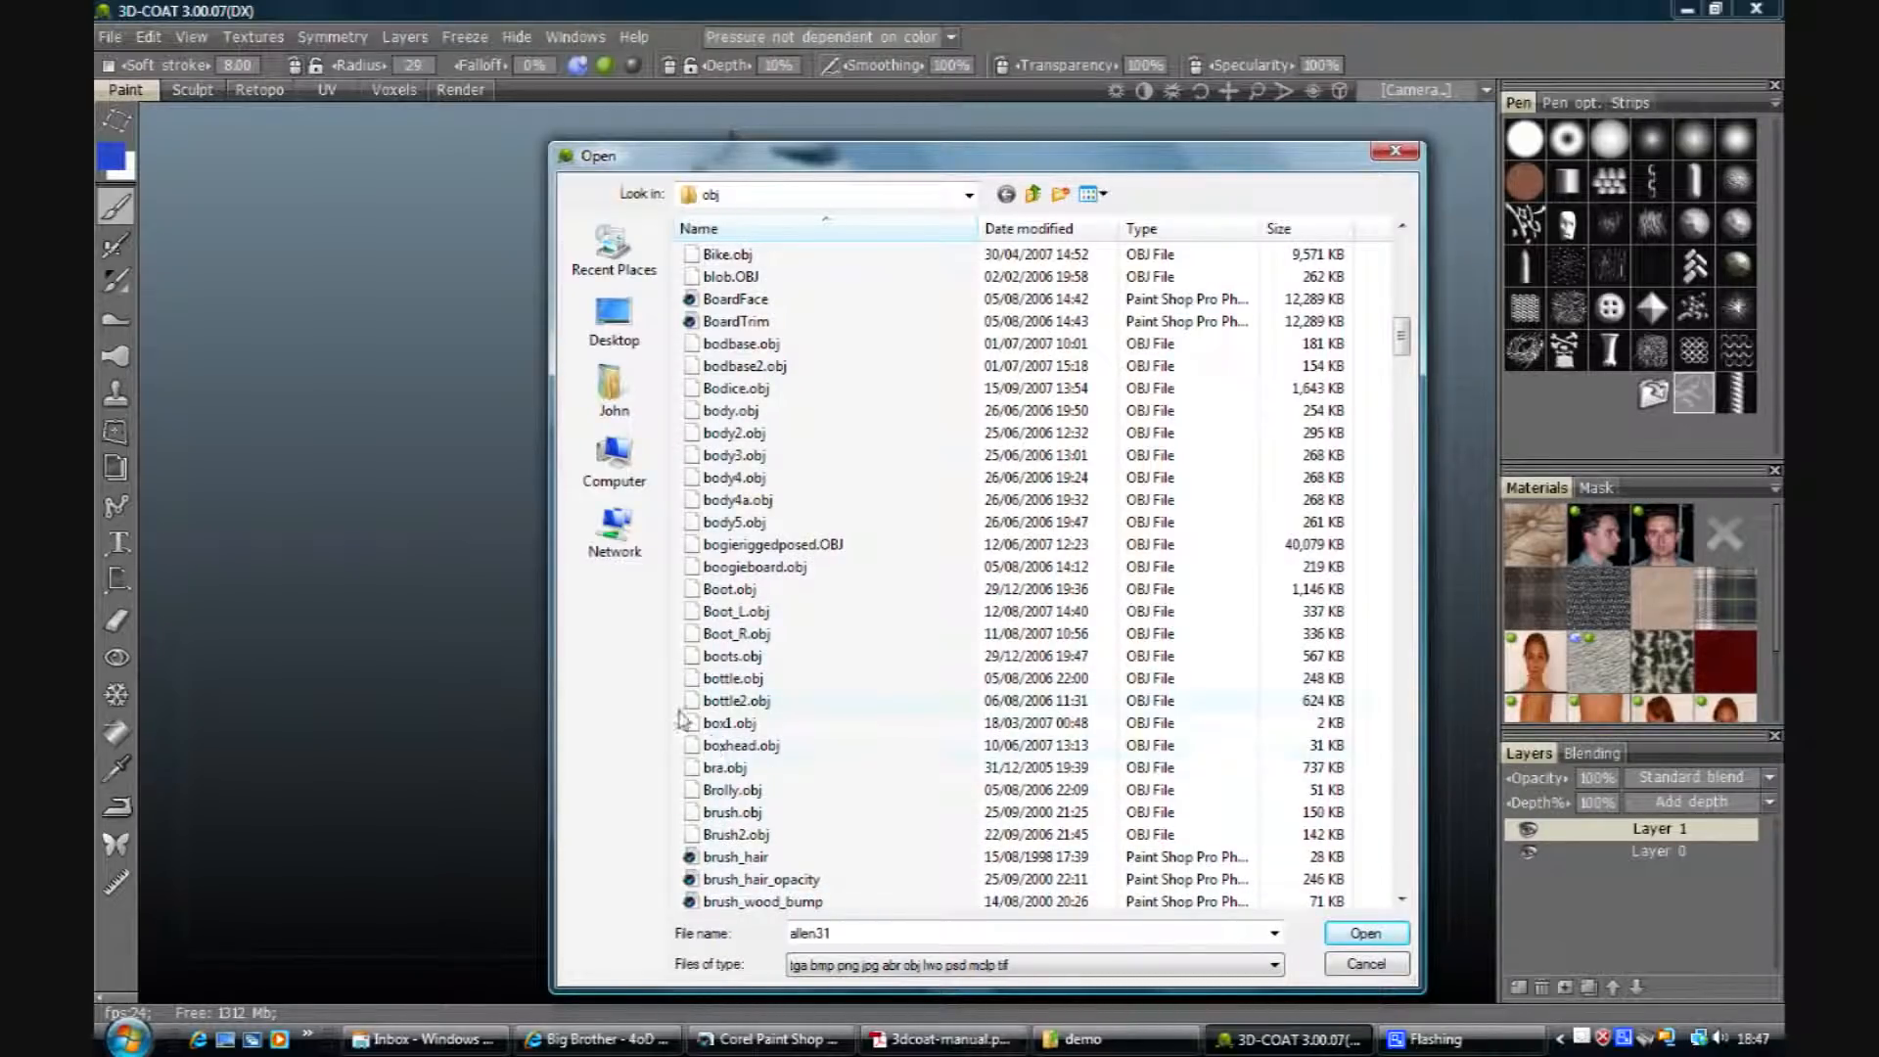
{"action": "scroll", "coordinate": [825, 703], "scroll_direction": "down", "scroll_amount": 13}
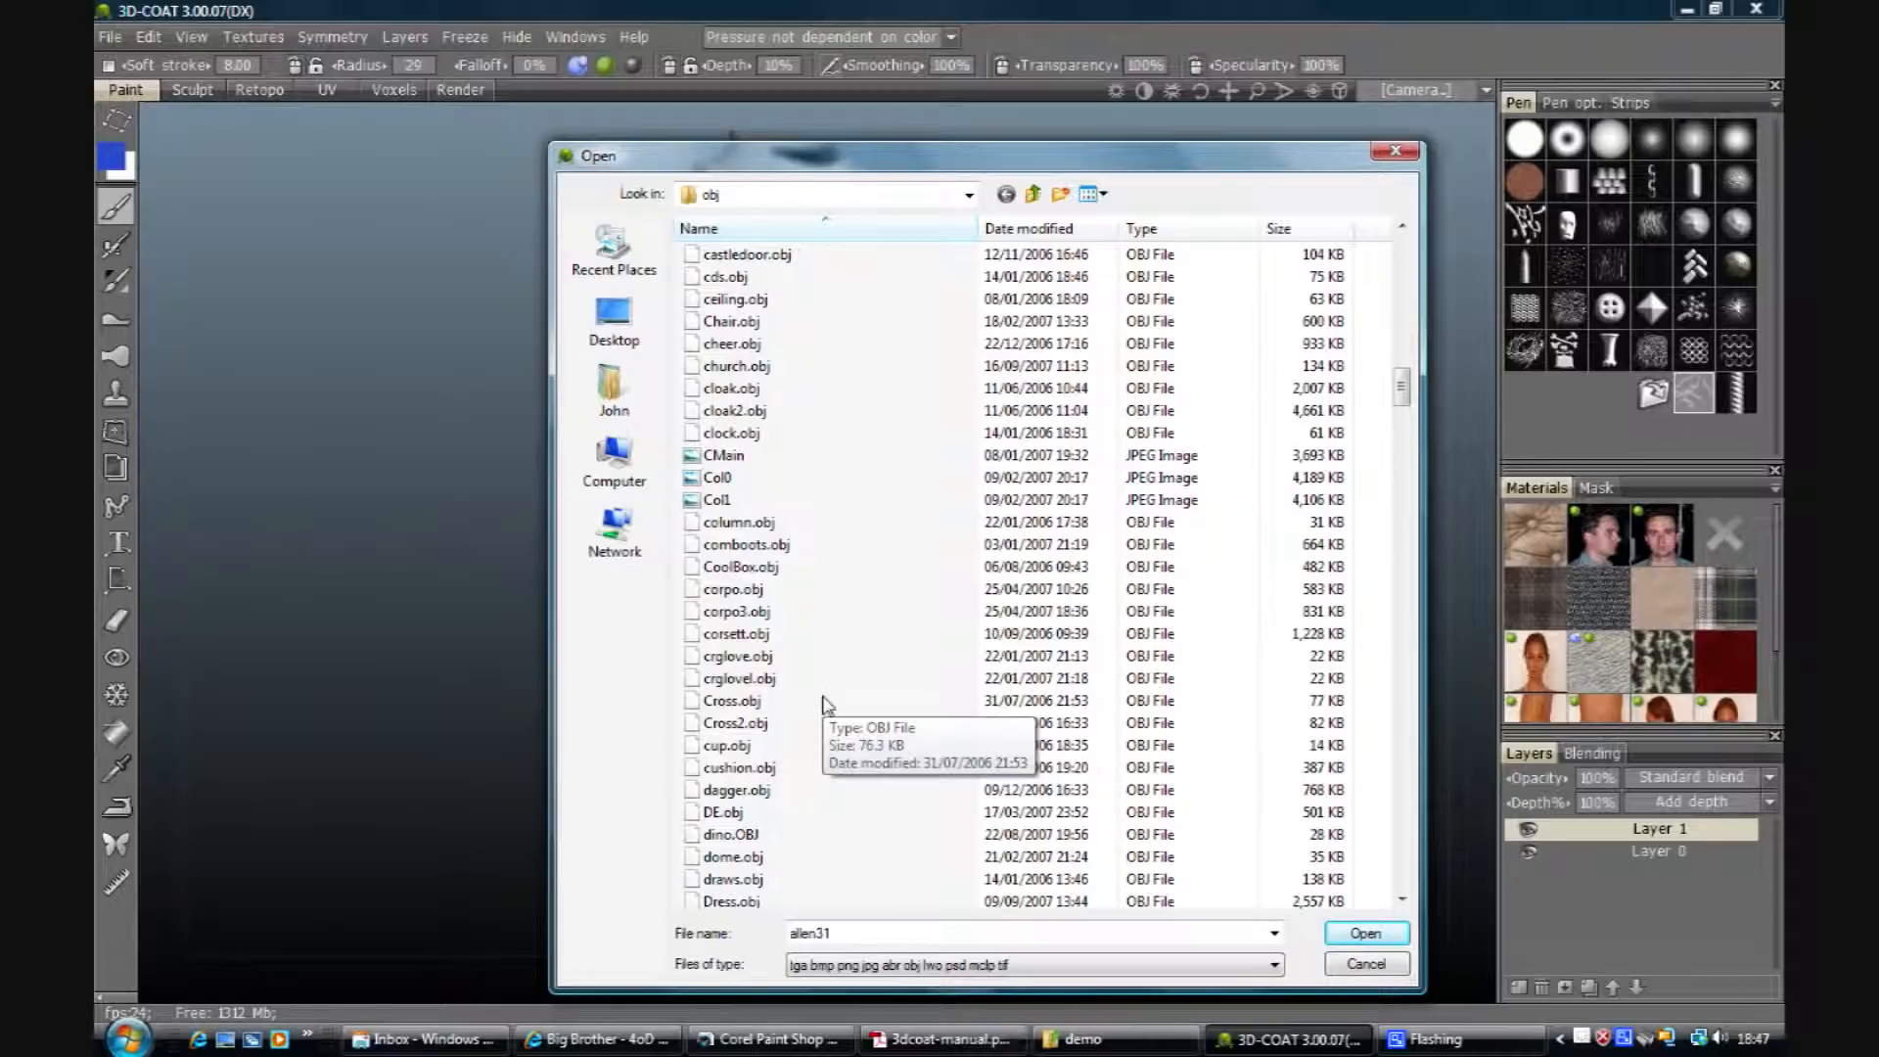
{"action": "double_click", "coordinate": [736, 789]}
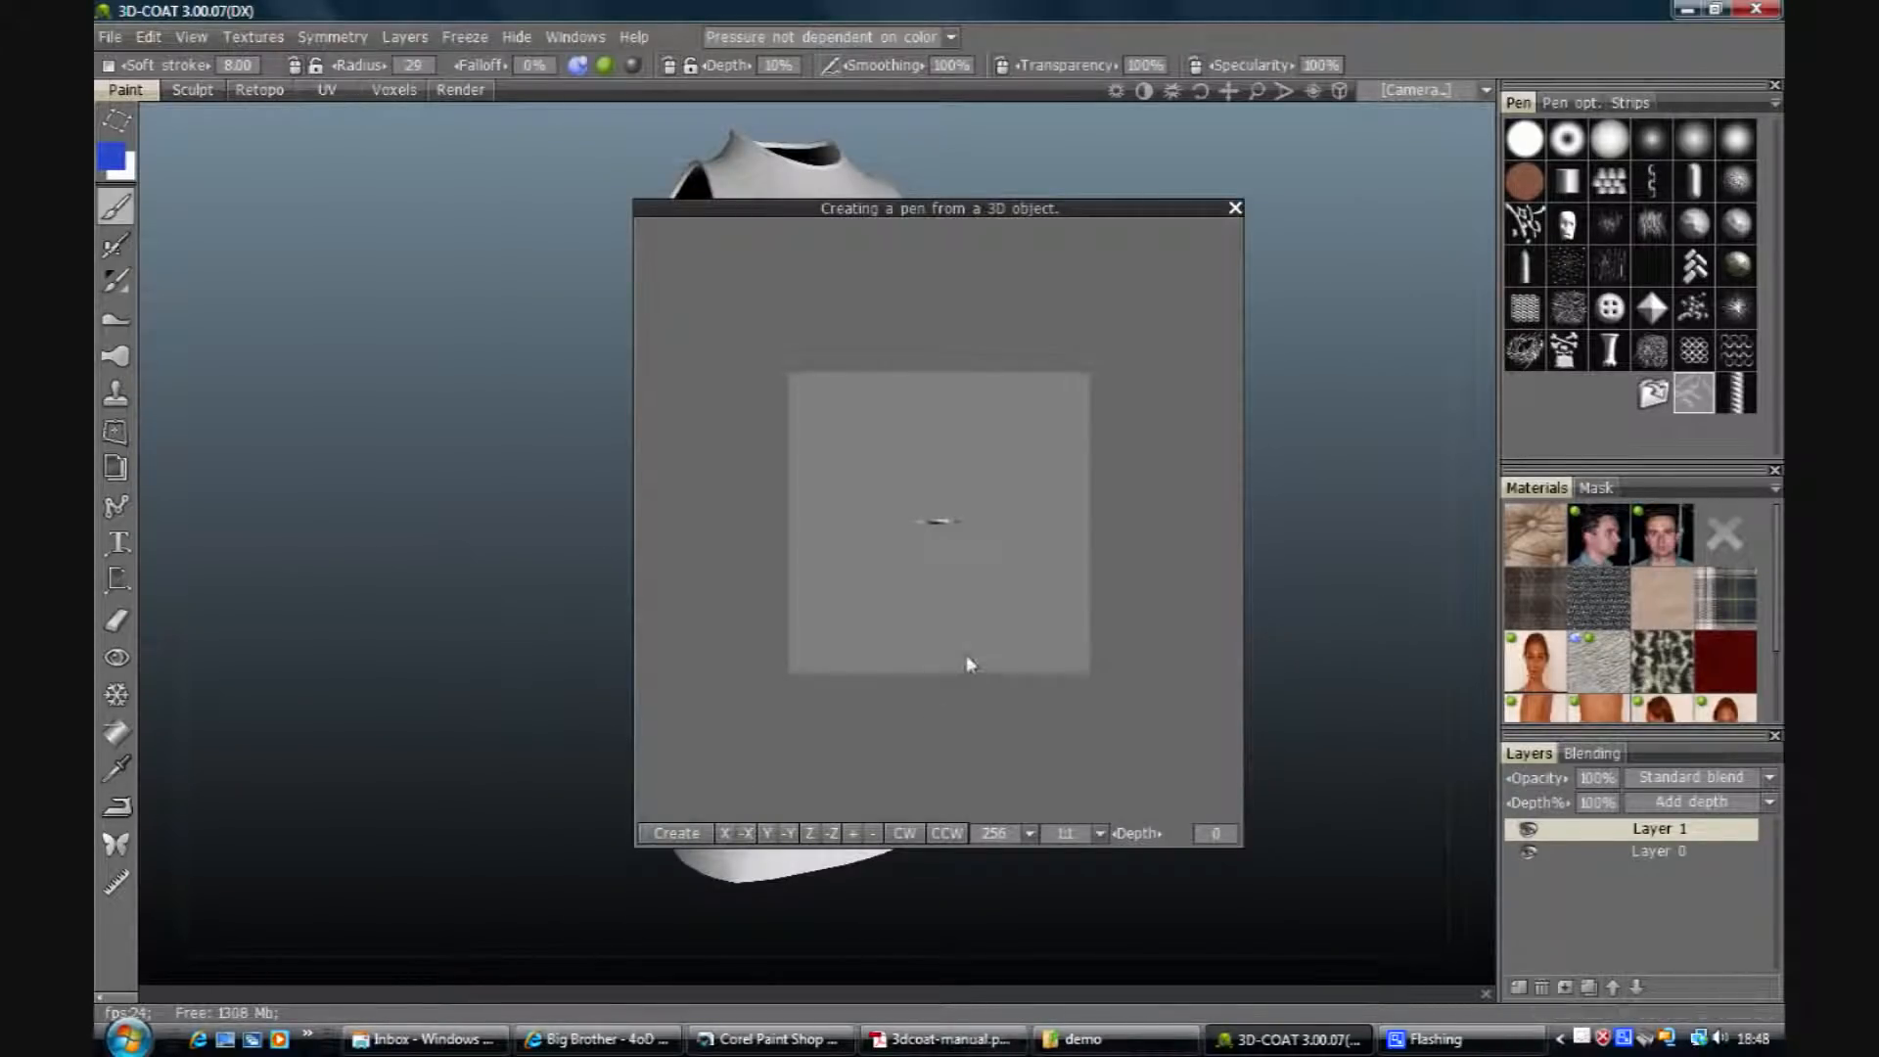
Step: Show the dagger from the -X direction and set the pen's depth to 100 and its resolution to 512
{"action": "left_click", "coordinate": [742, 833]}
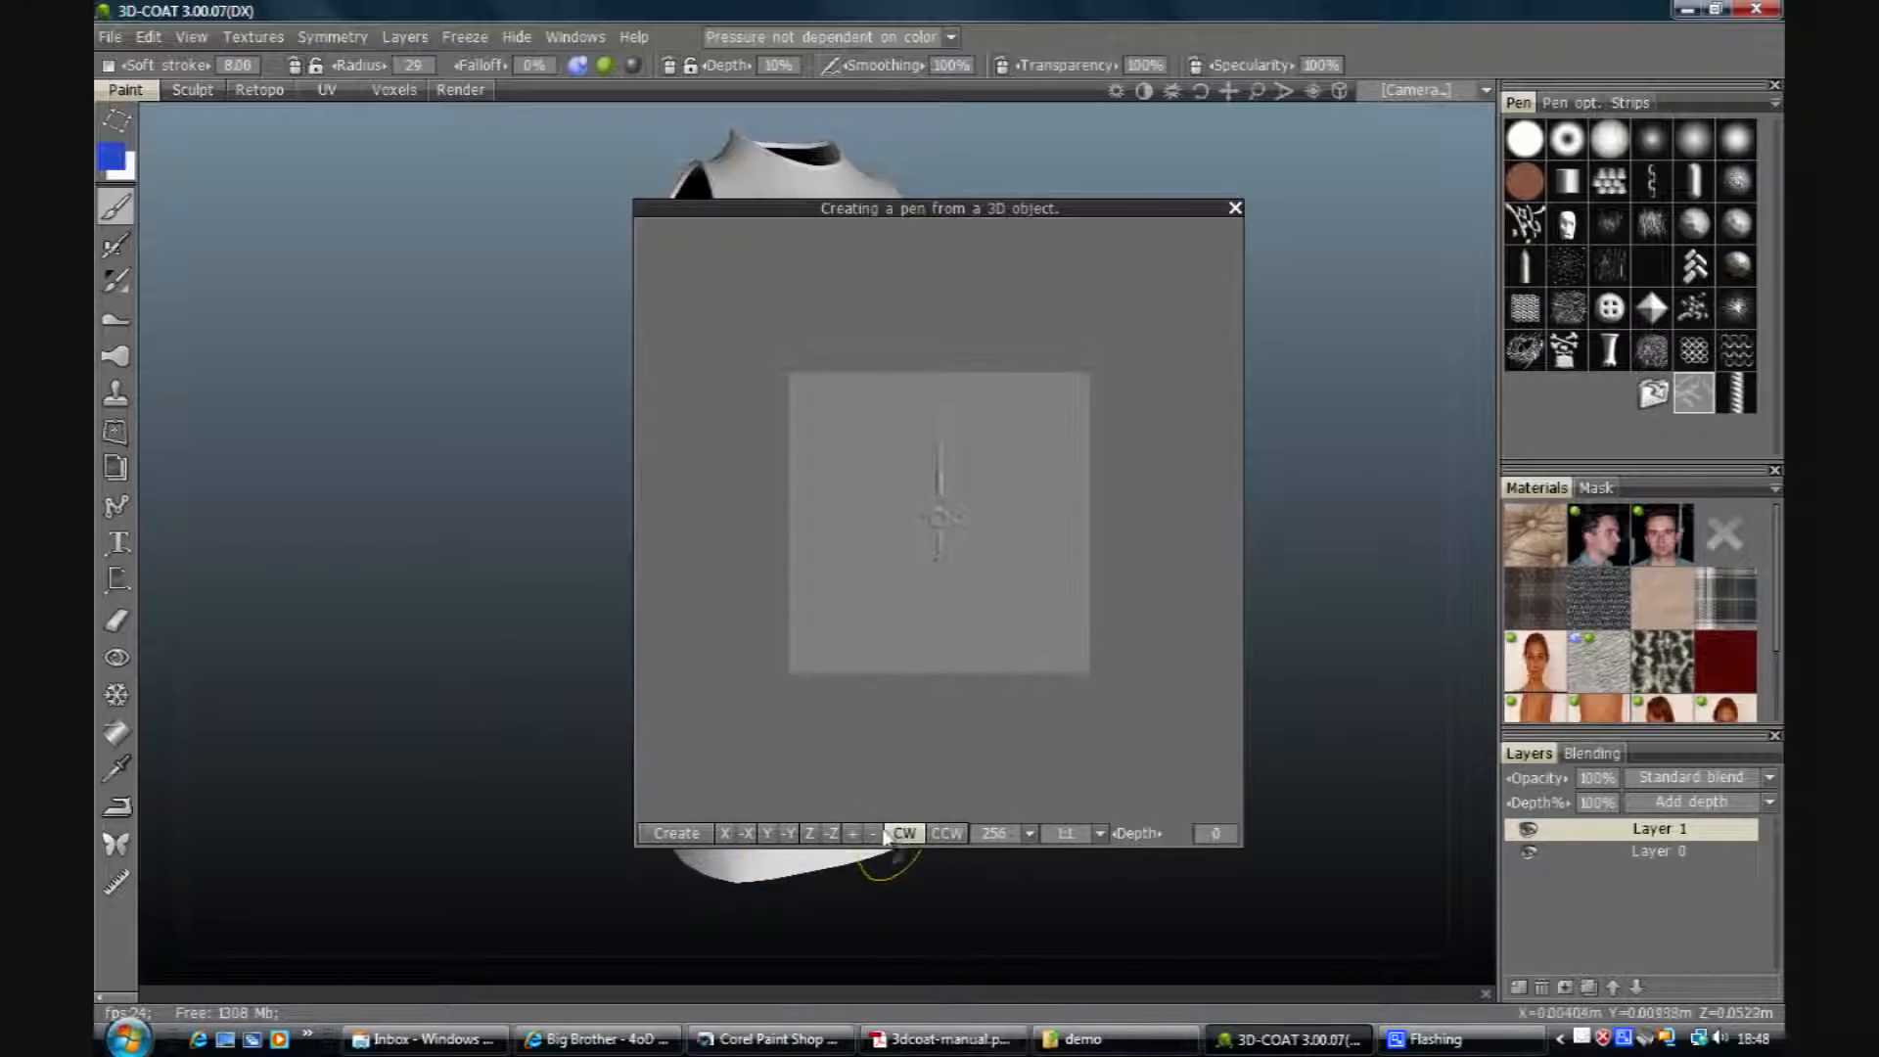
{"action": "left_click_drag", "start_coordinate": [1140, 834], "coordinate": [1184, 843]}
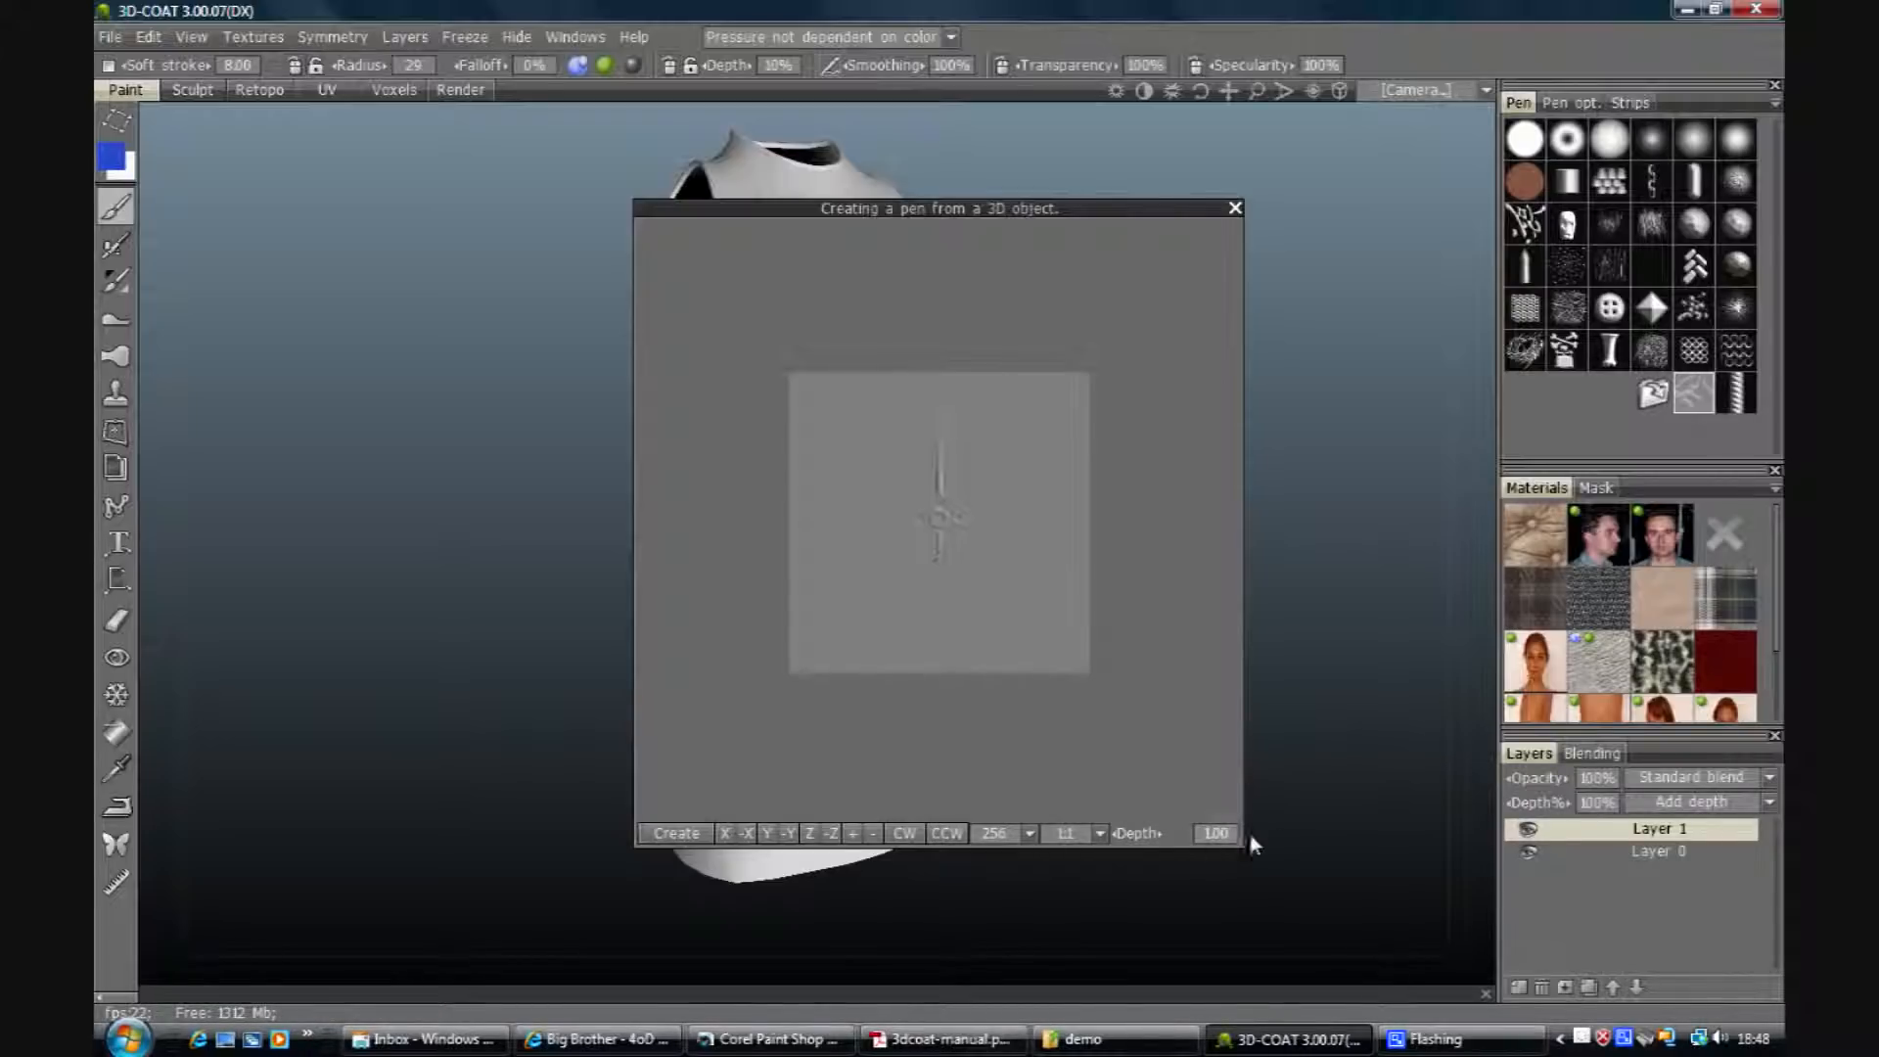
{"action": "left_click_drag", "start_coordinate": [1013, 581], "coordinate": [1084, 430]}
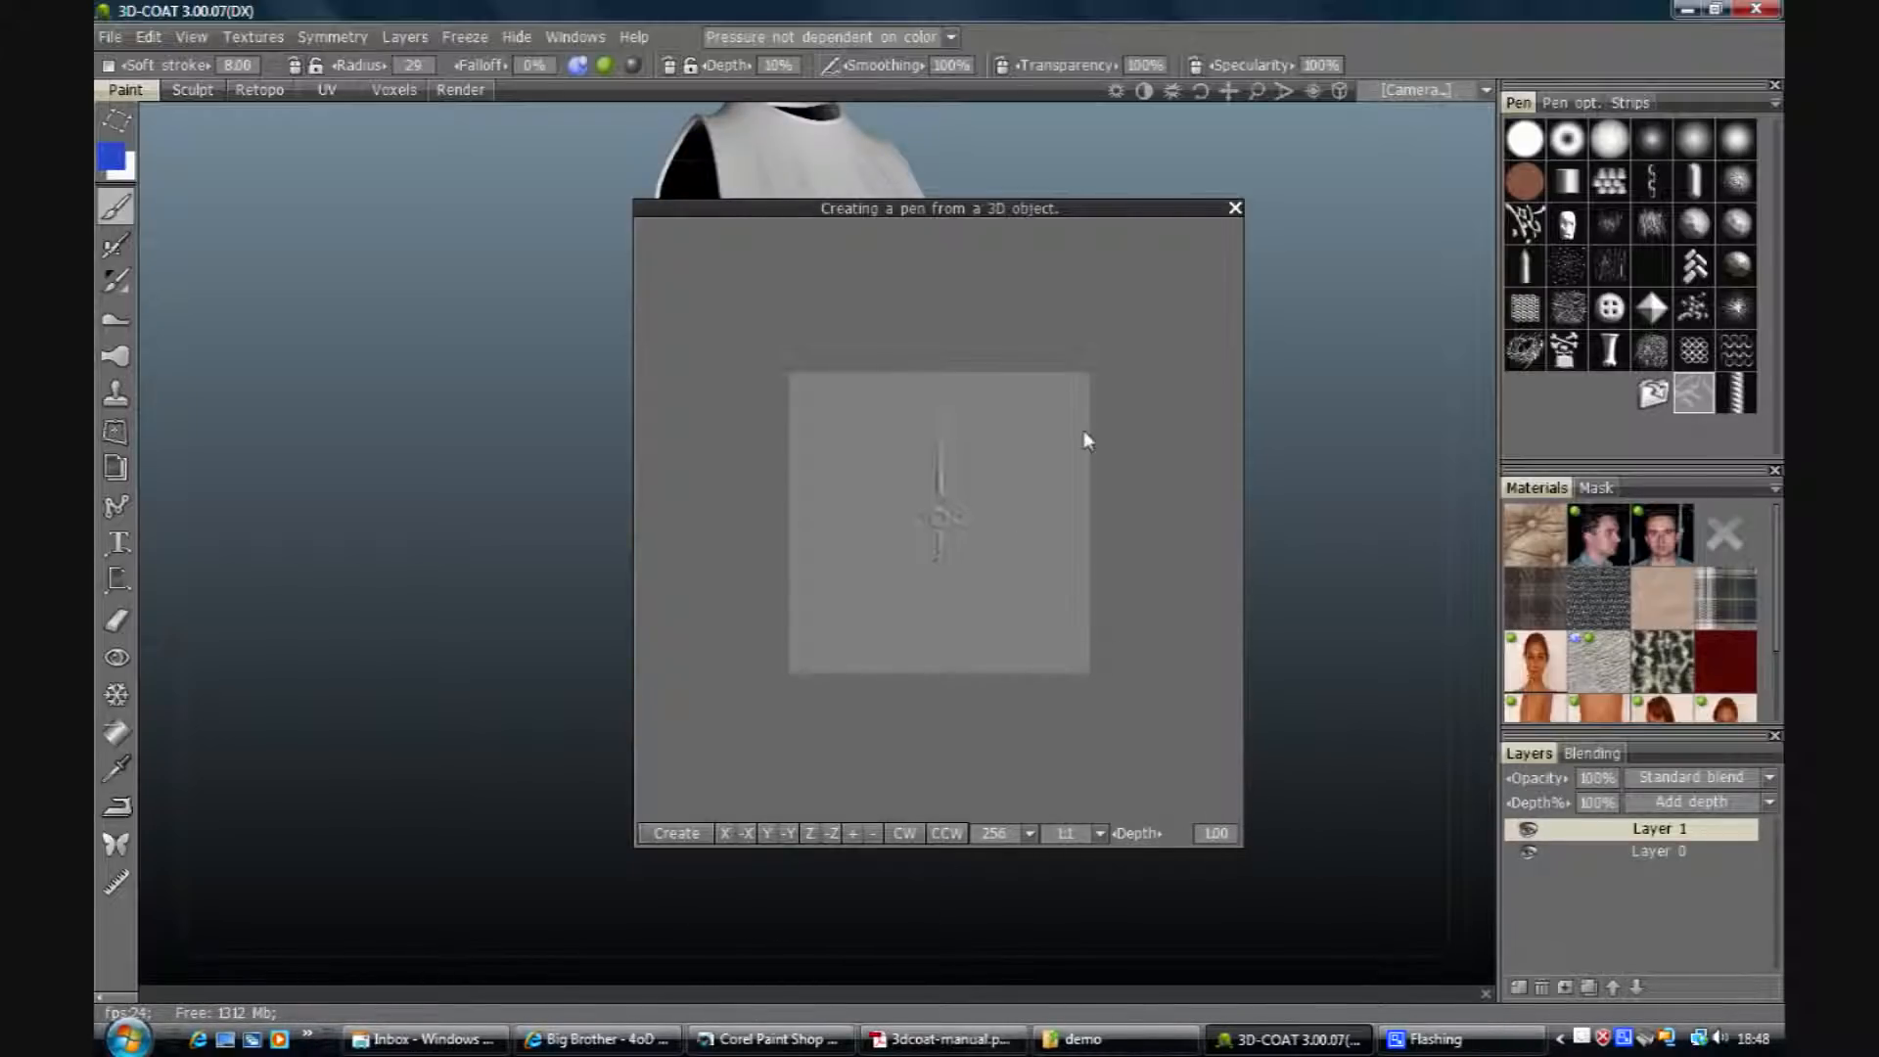
{"action": "left_click", "coordinate": [1027, 834]}
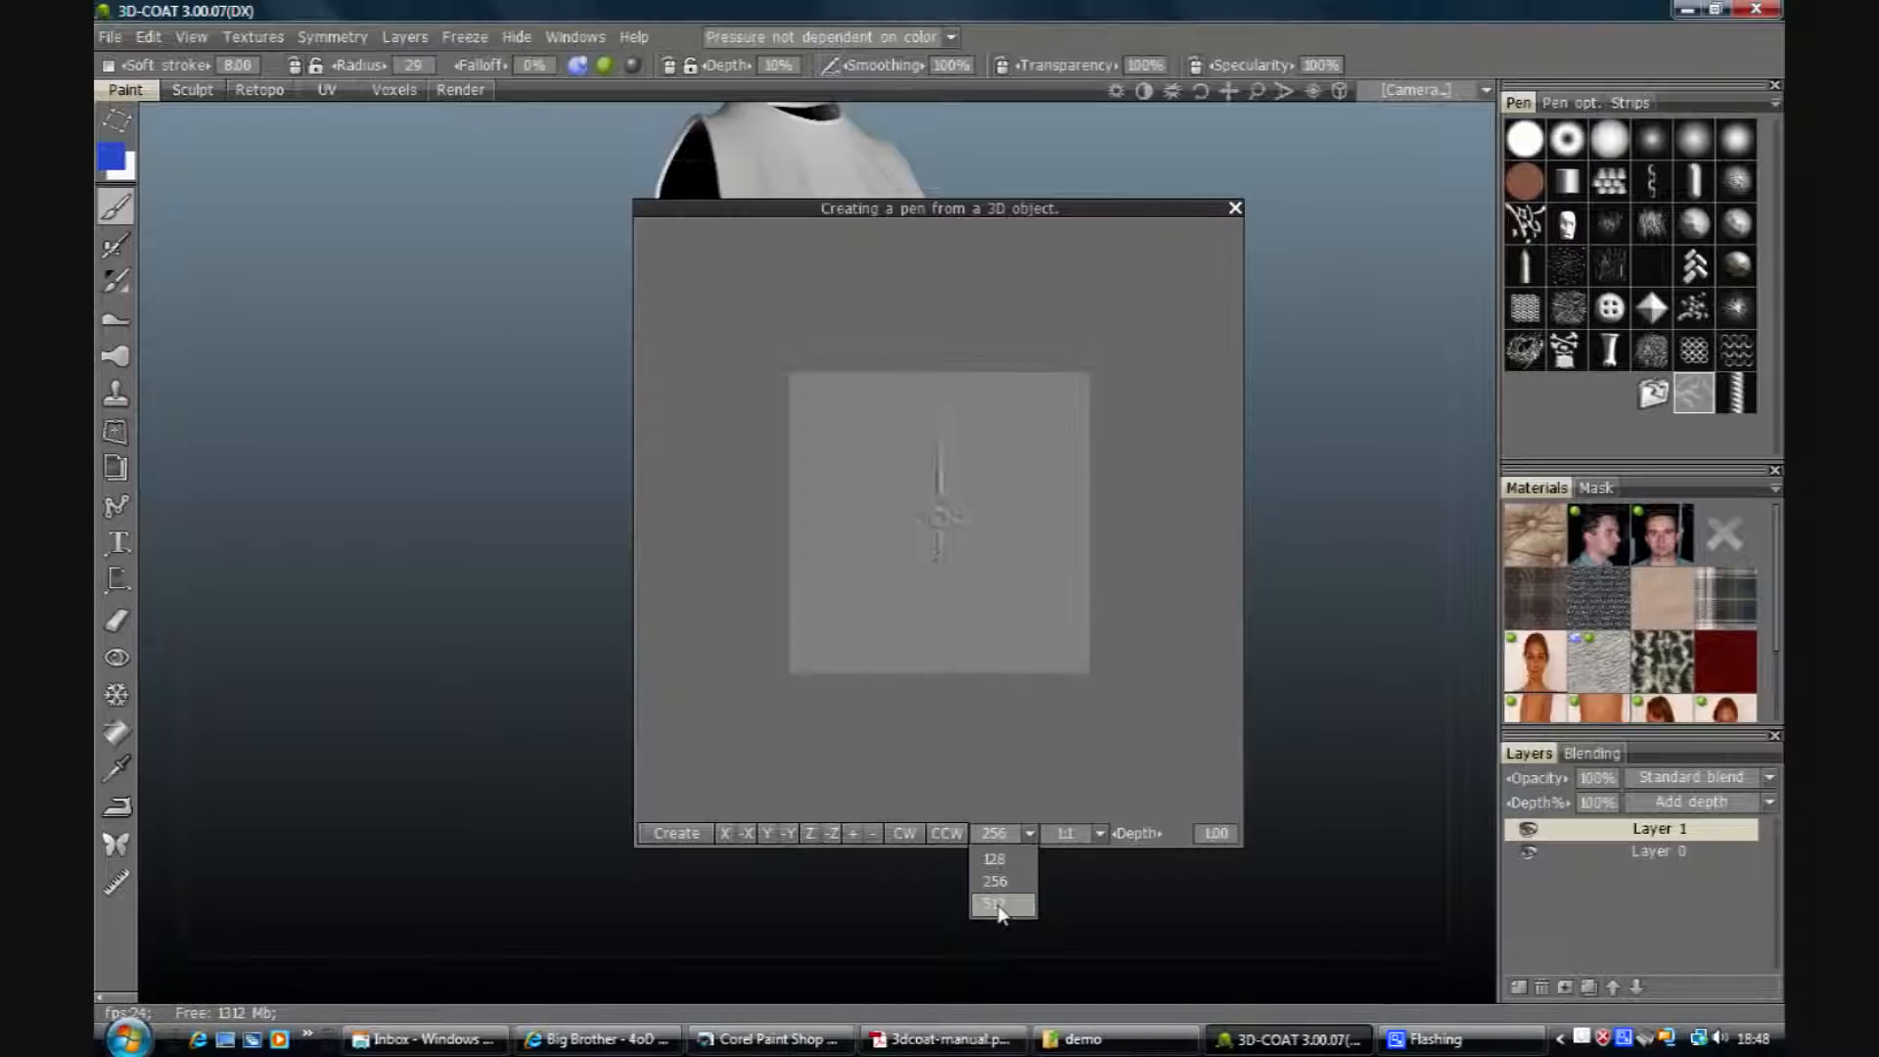
Step: Enlarge and turn the dagger in the pen preview so its face shows and the blade points down
{"action": "mouse_move", "coordinate": [1002, 577]}
{"action": "middle_mouse_down"}
{"action": "mouse_move", "coordinate": [994, 597]}
{"action": "mouse_move", "coordinate": [990, 573]}
{"action": "middle_mouse_up"}
{"action": "left_click_drag", "start_coordinate": [931, 461], "coordinate": [939, 973]}
{"action": "left_click_drag", "start_coordinate": [942, 533], "coordinate": [956, 743]}
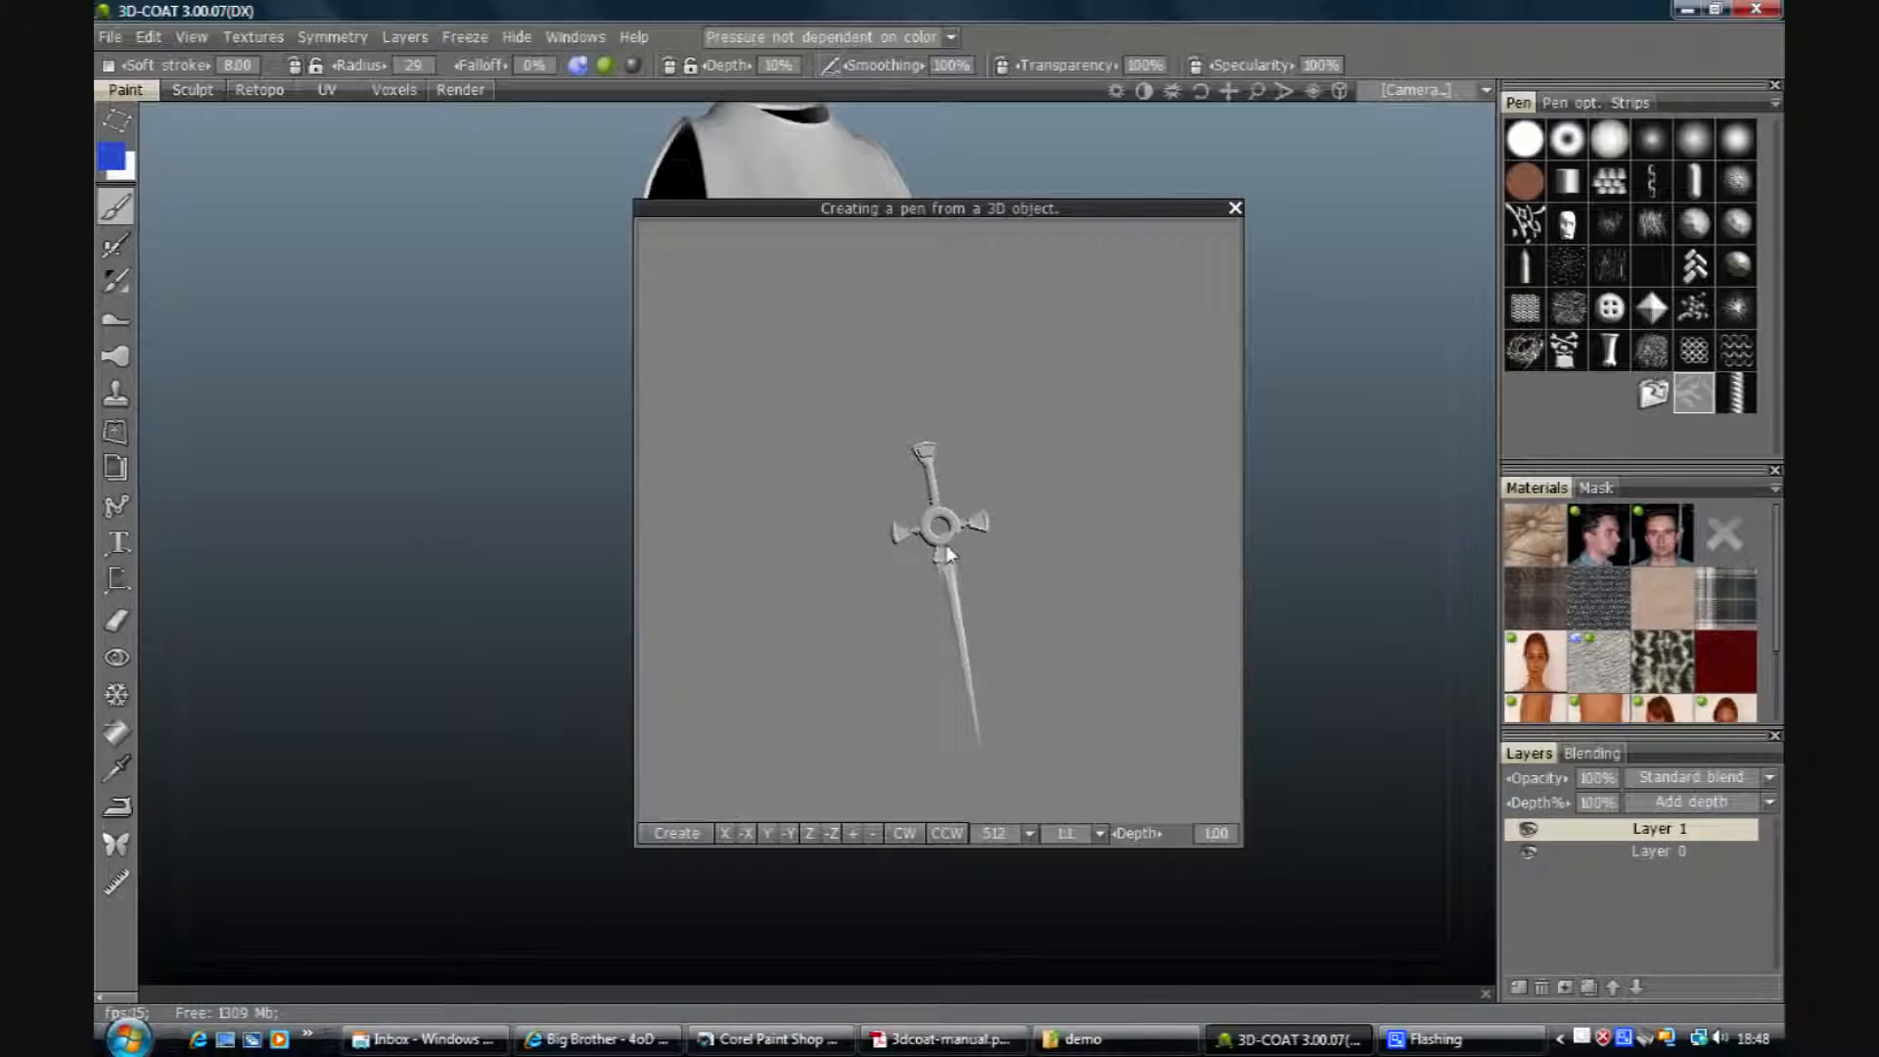
{"action": "left_click_drag", "start_coordinate": [987, 585], "coordinate": [963, 528]}
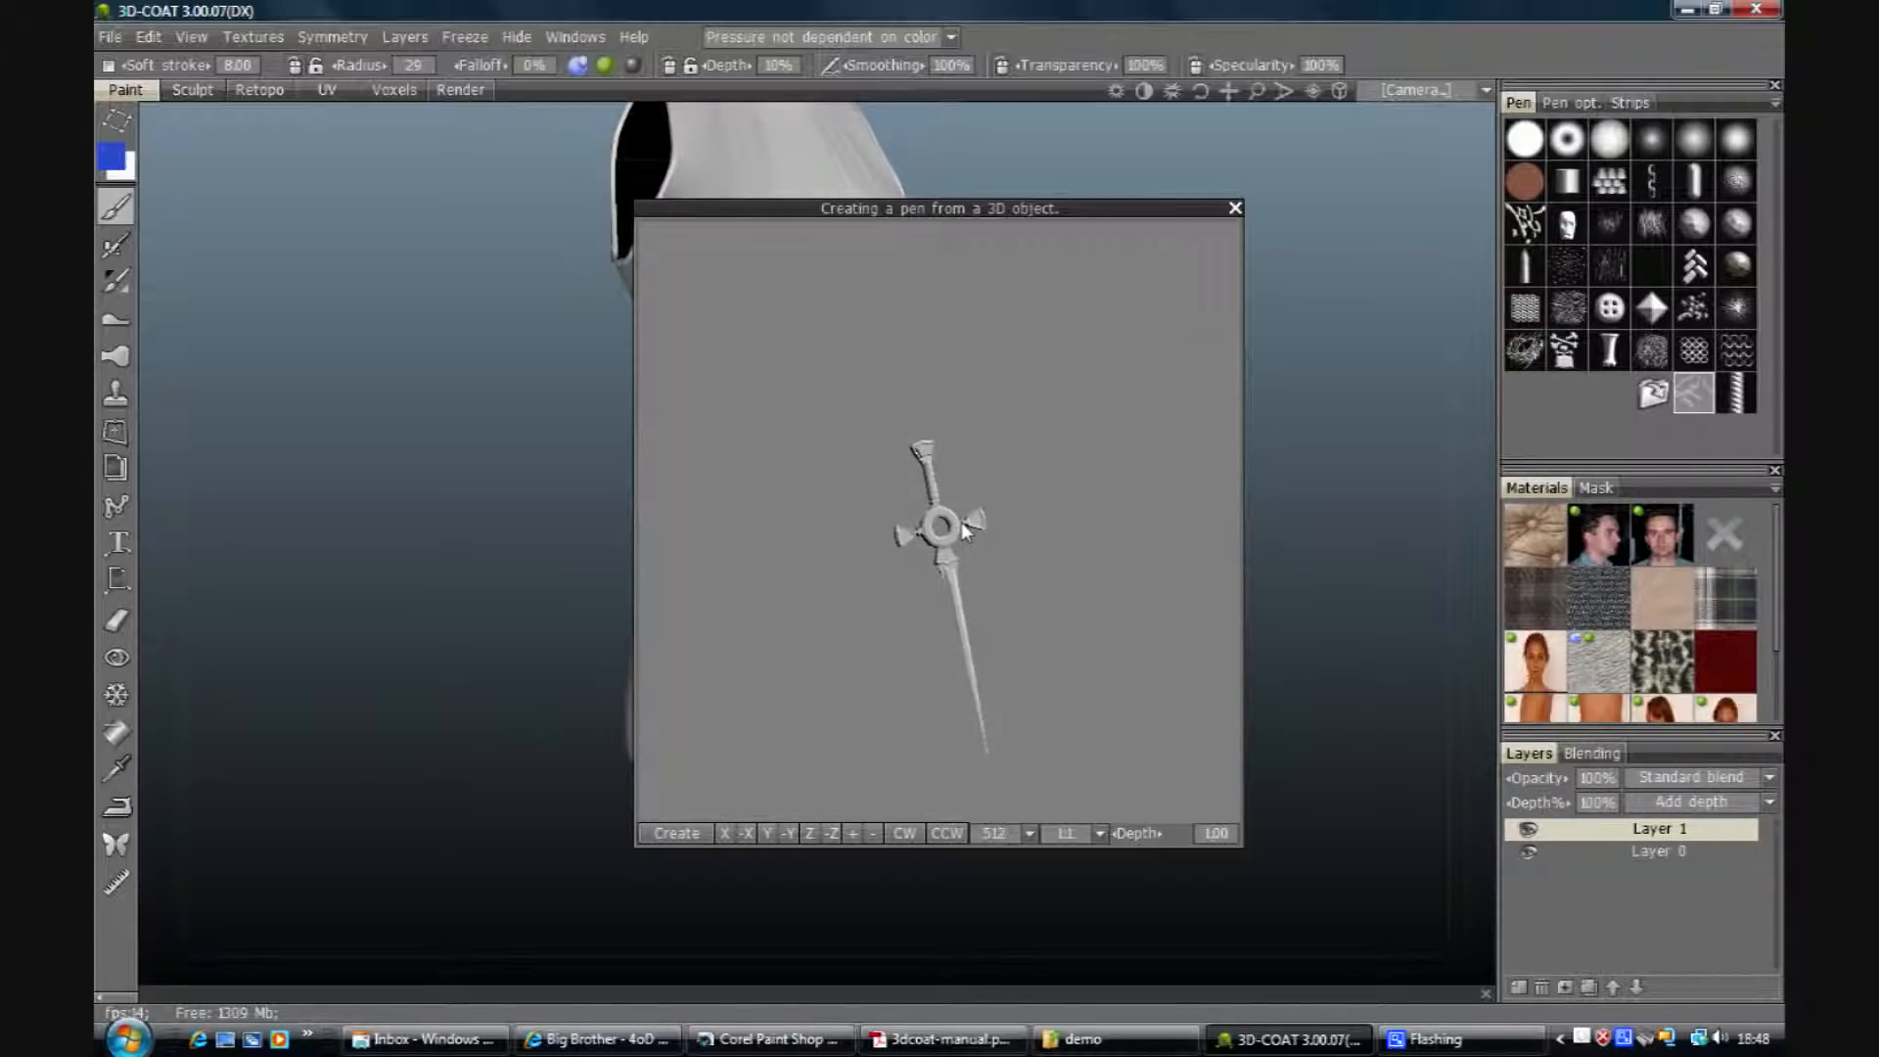
Step: Rotate the dagger clockwise through a full turn, and finish by rotating it counterclockwise to a diagonal position
{"action": "left_click", "coordinate": [906, 835]}
{"action": "left_click", "coordinate": [906, 836]}
{"action": "left_click", "coordinate": [906, 837]}
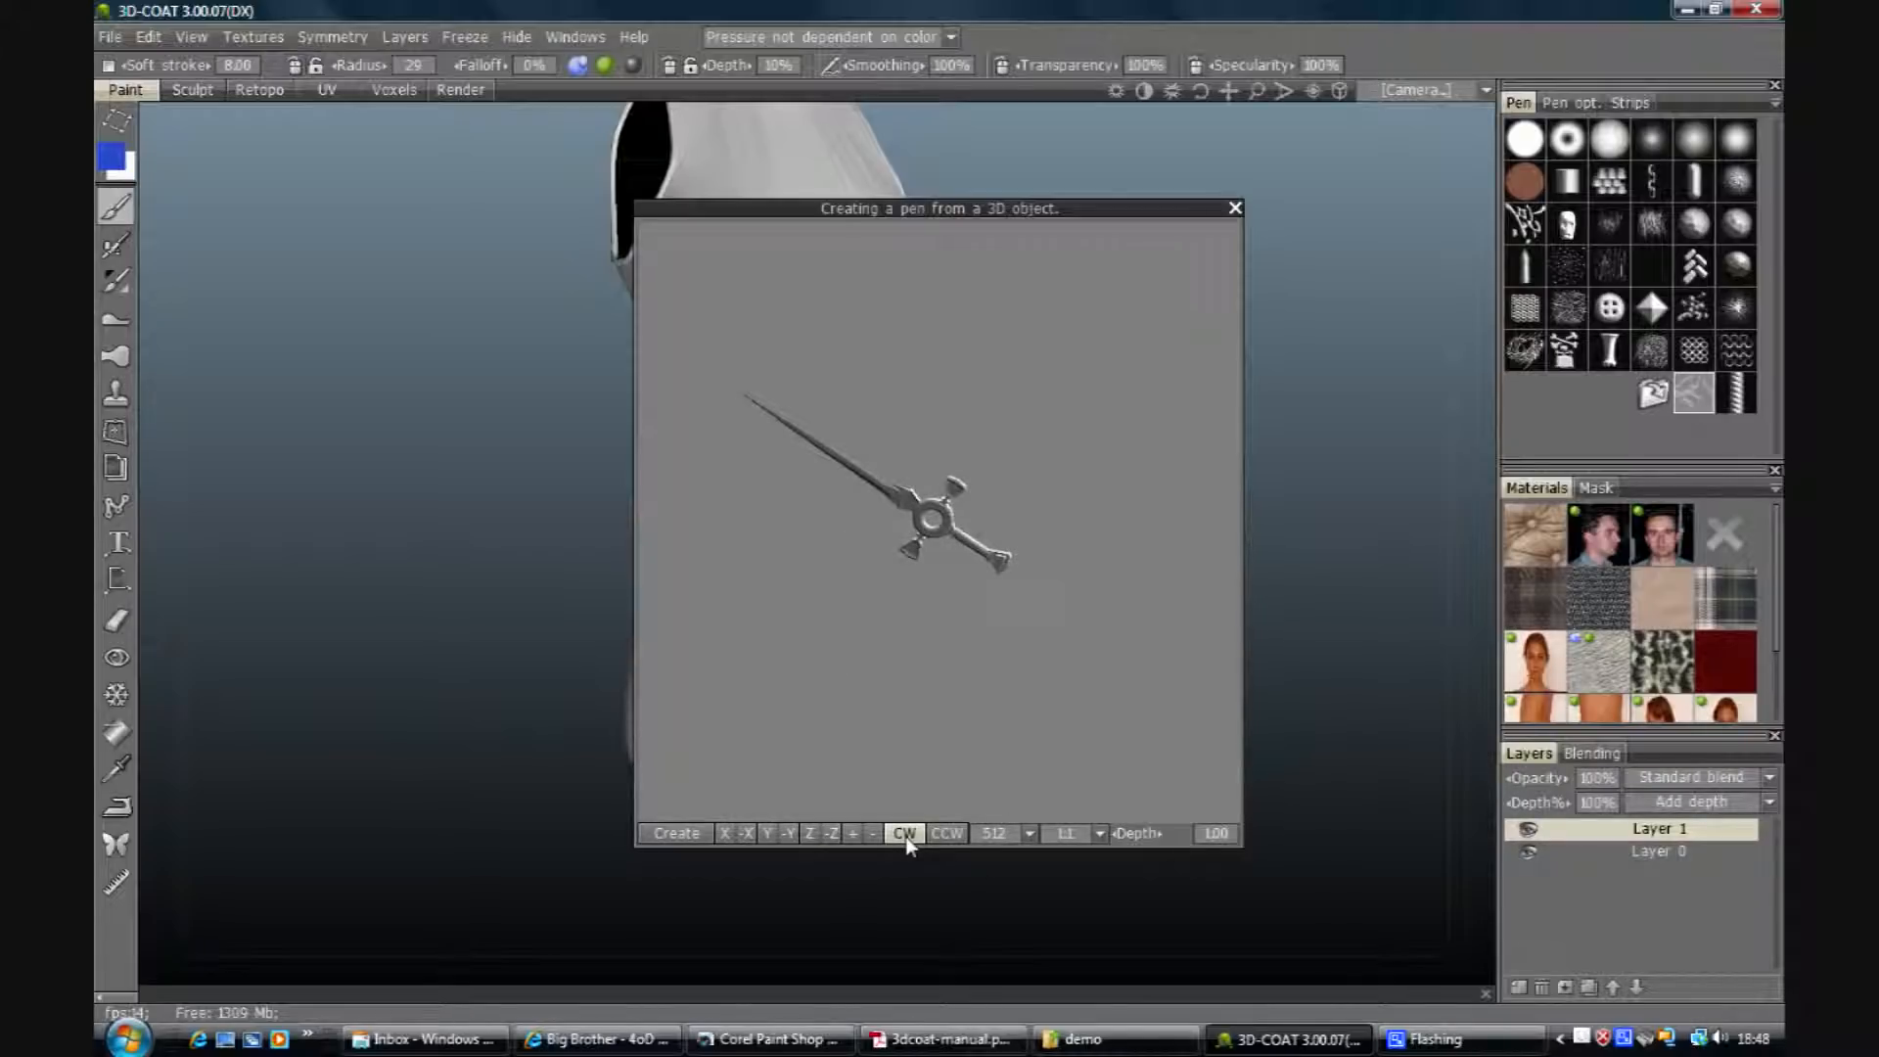
{"action": "left_click", "coordinate": [905, 837]}
{"action": "left_click", "coordinate": [905, 835]}
{"action": "left_click", "coordinate": [905, 835]}
{"action": "left_click", "coordinate": [905, 834]}
{"action": "left_click", "coordinate": [906, 834]}
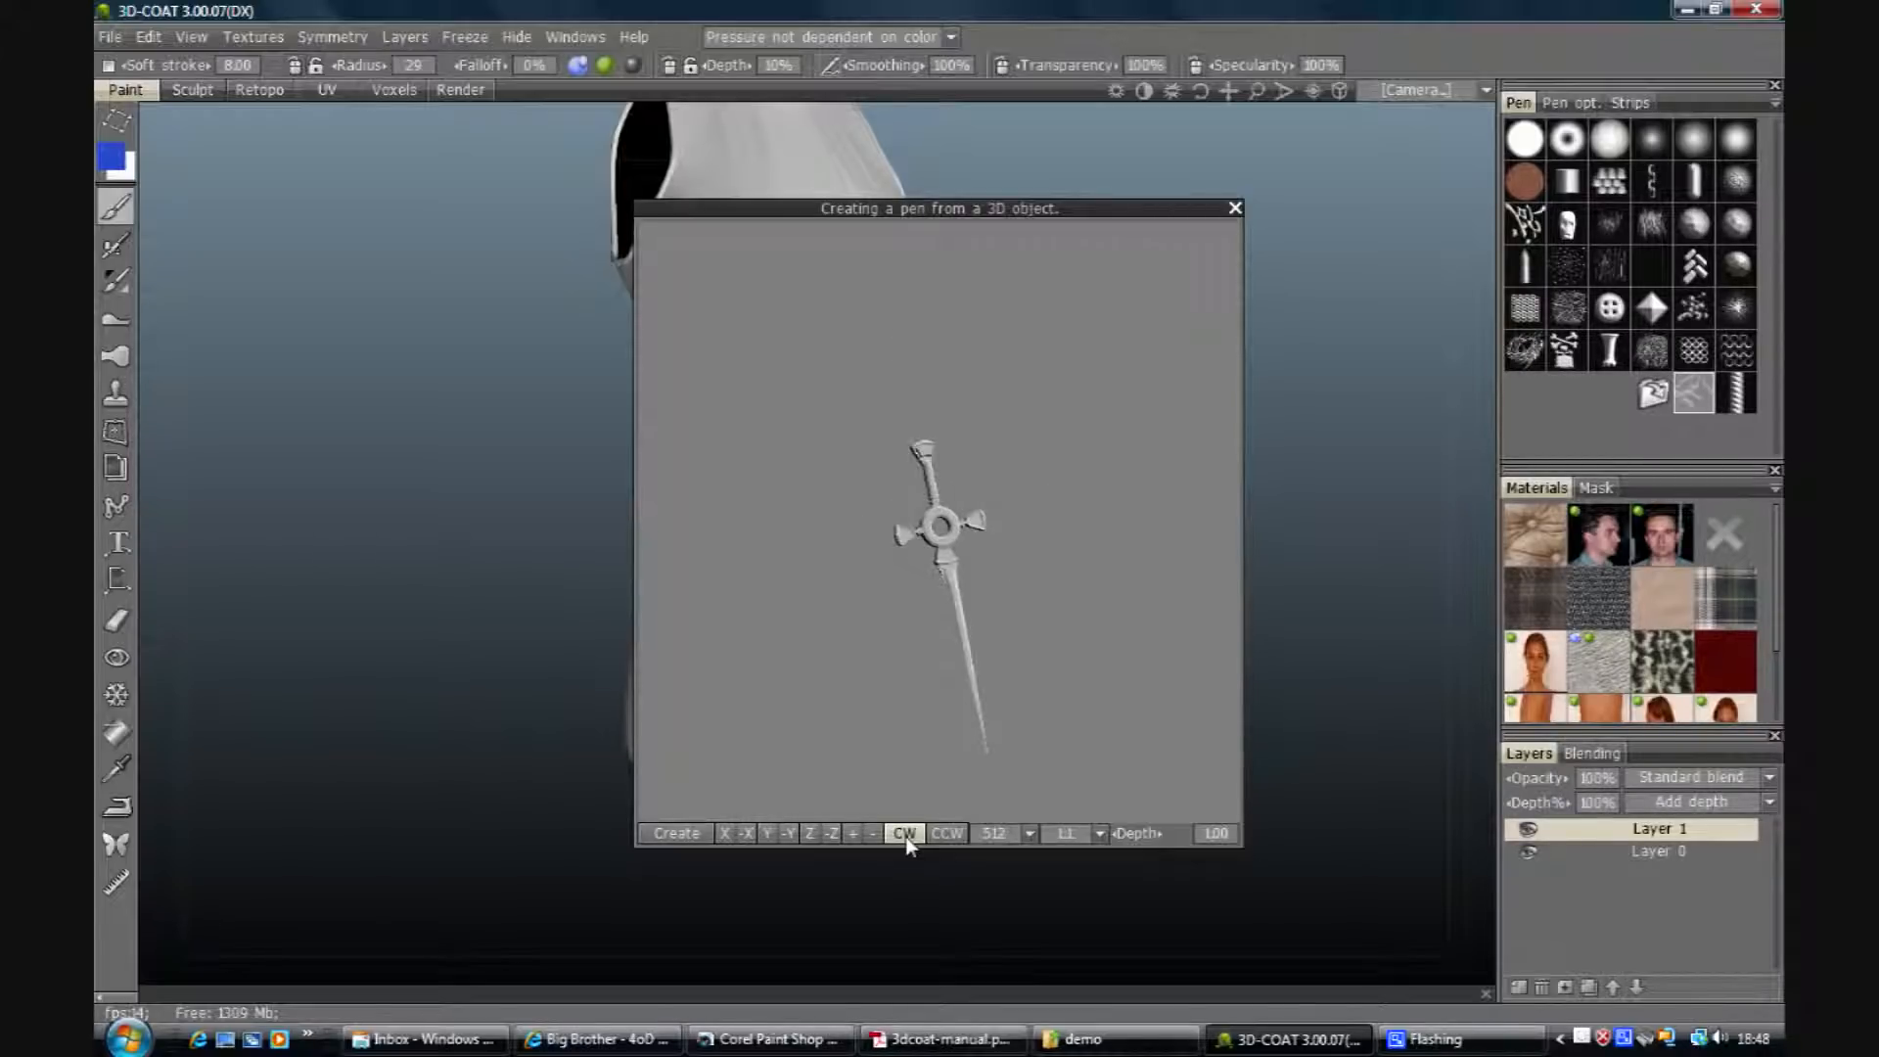
{"action": "left_click", "coordinate": [947, 835]}
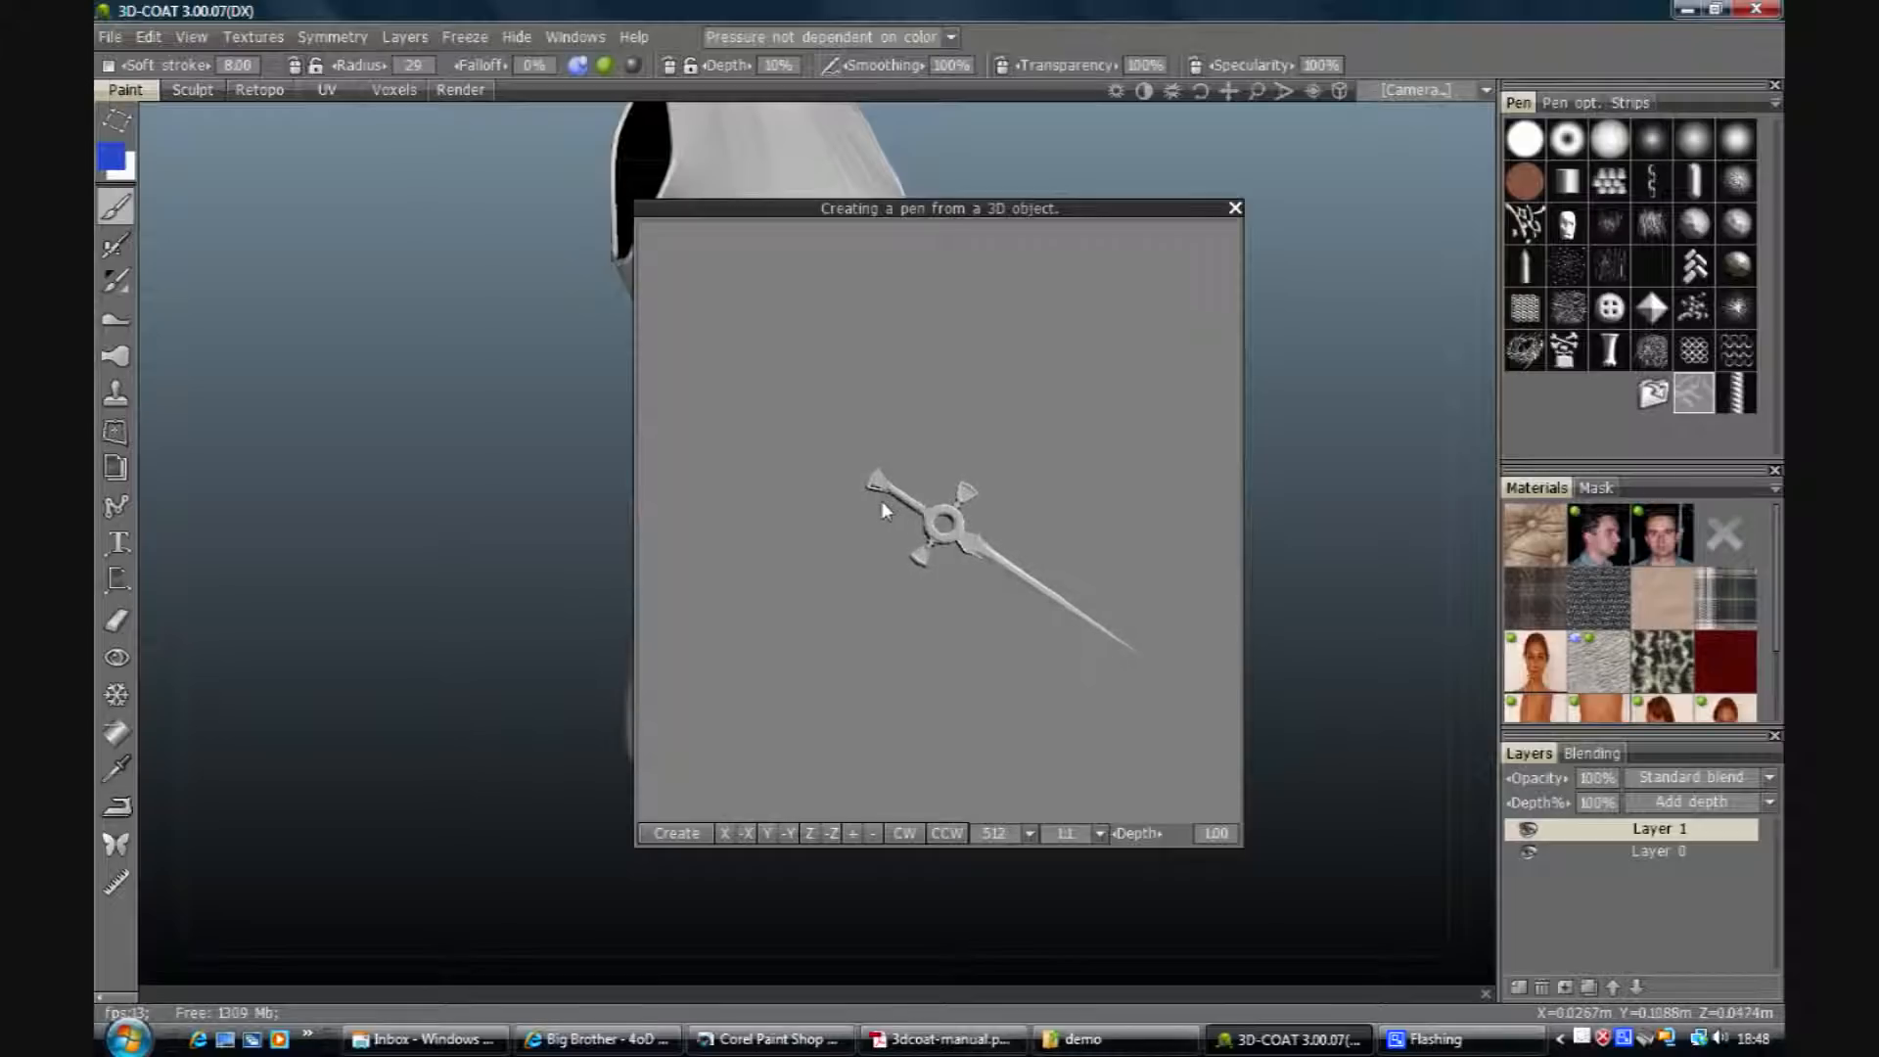
Step: Adjust the dagger's tilt and size so the whole diagonal blade fits the preview, and create the pen
{"action": "left_click_drag", "start_coordinate": [904, 462], "coordinate": [923, 427]}
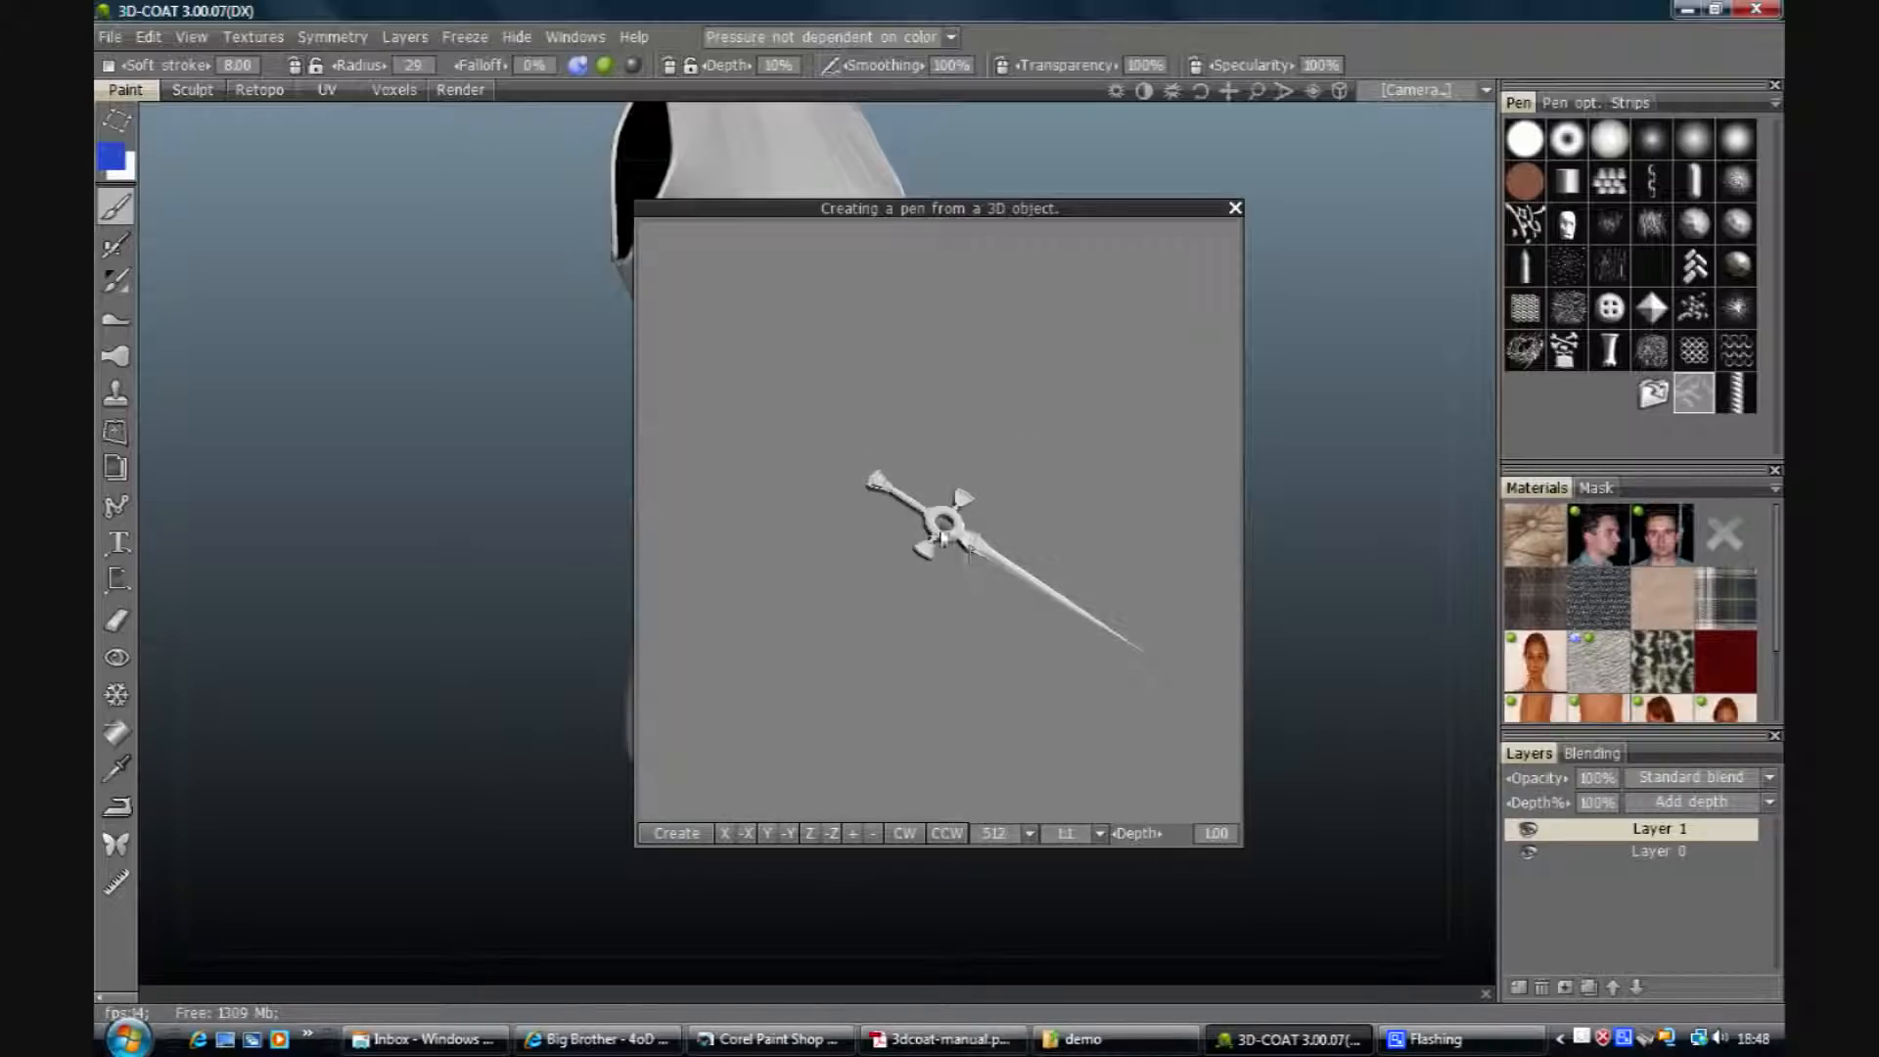
{"action": "right_click_drag", "start_coordinate": [966, 541], "coordinate": [927, 573]}
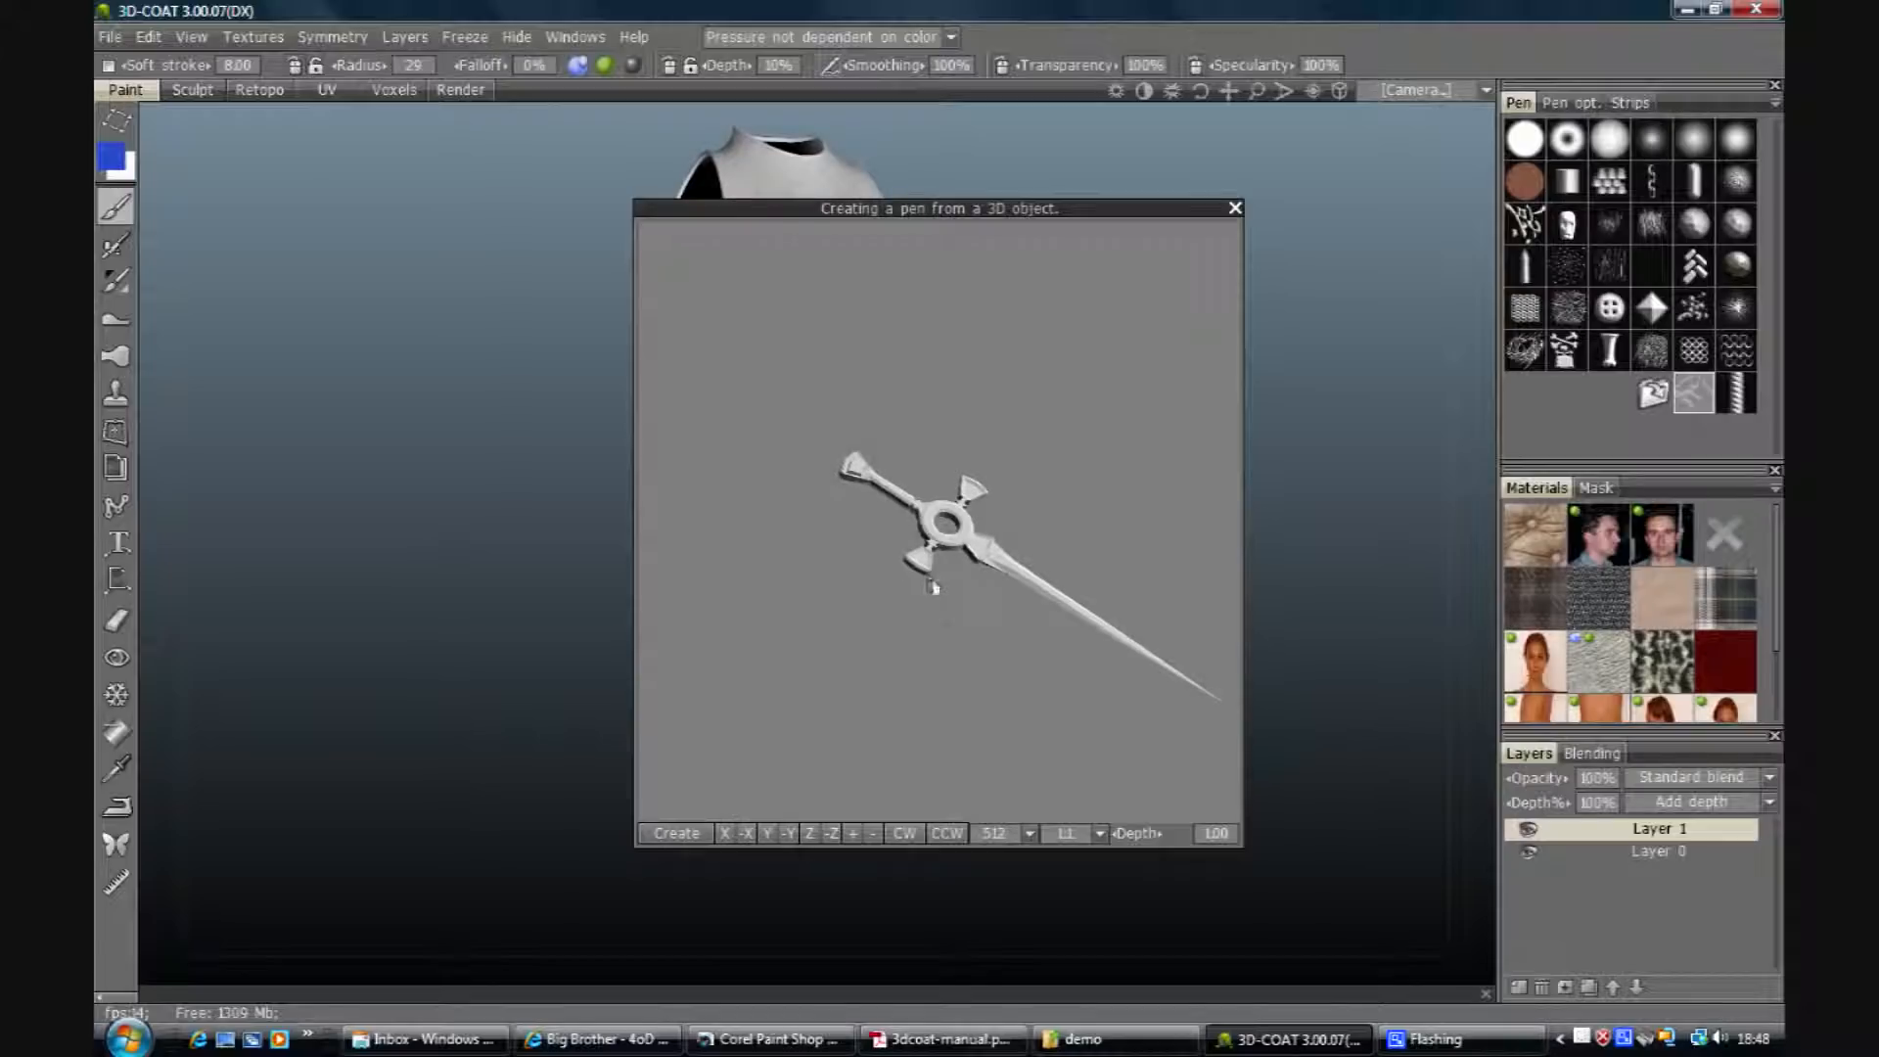
{"action": "left_click_drag", "start_coordinate": [862, 472], "coordinate": [834, 672]}
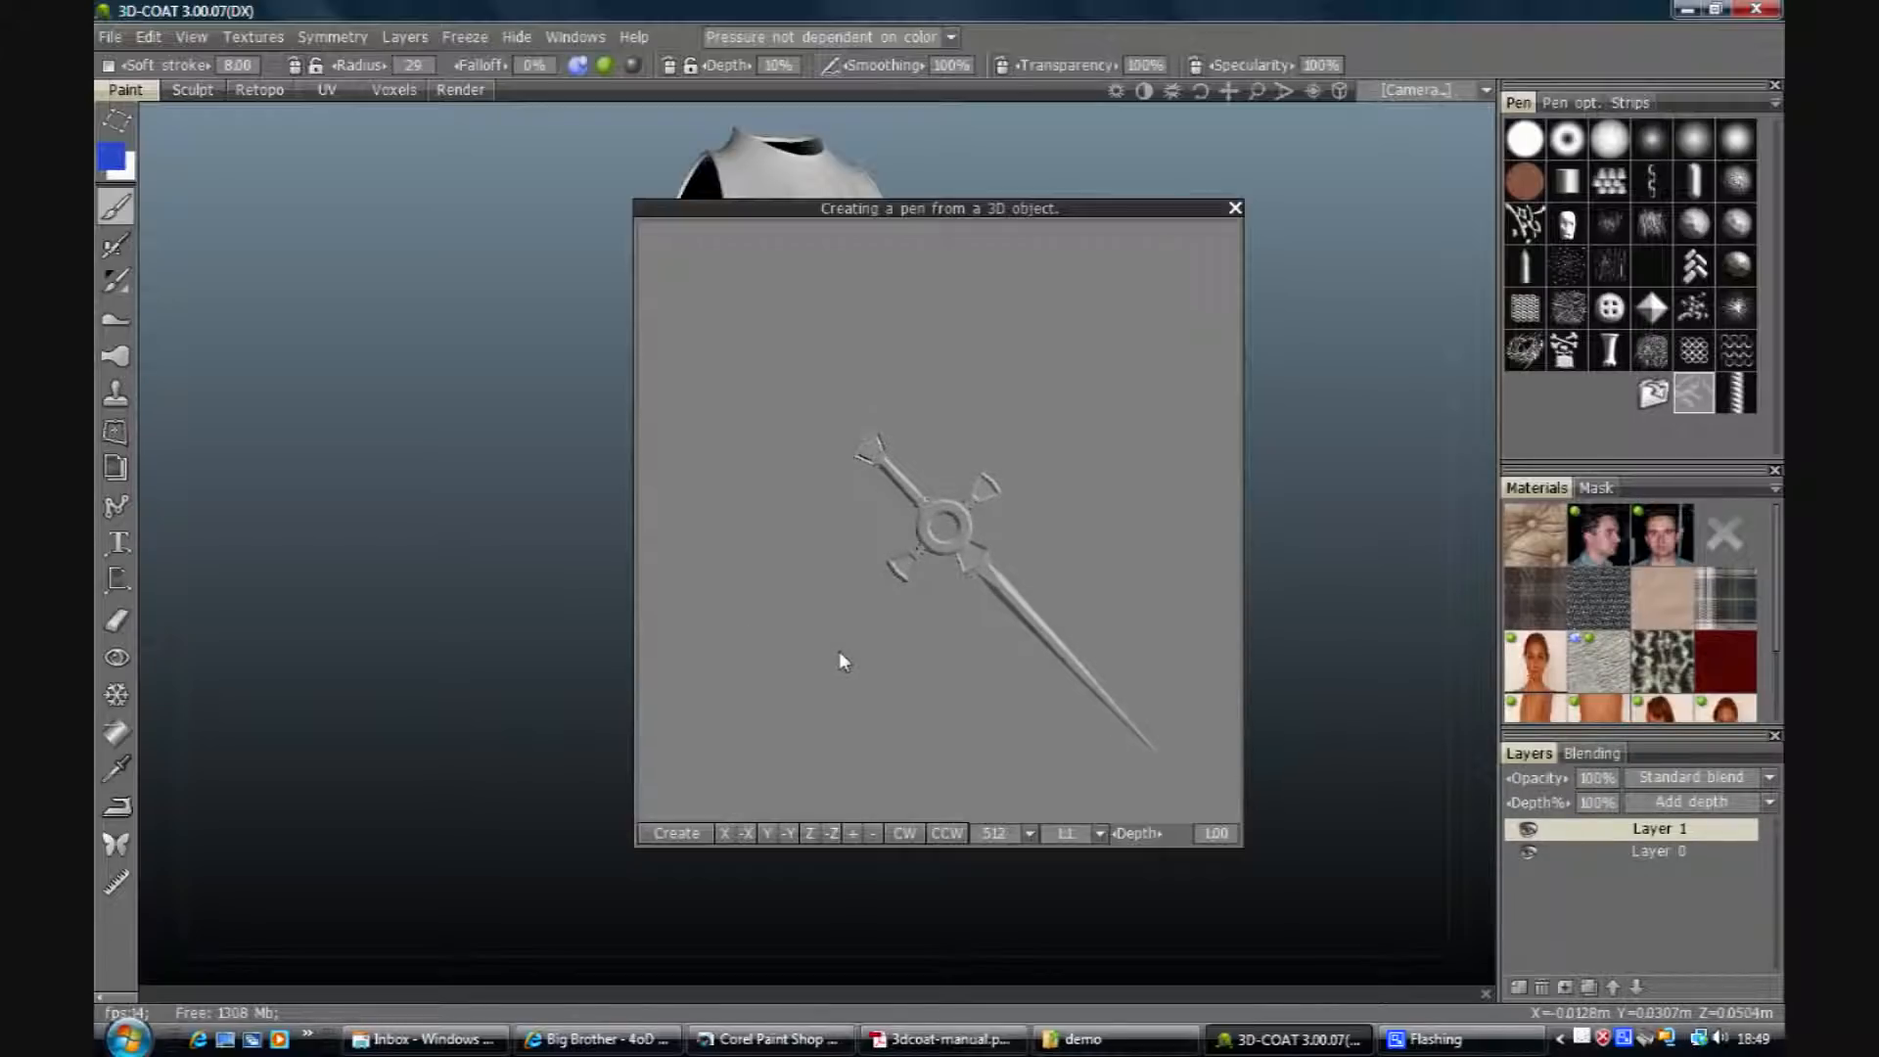
{"action": "scroll", "coordinate": [918, 543], "scroll_direction": "down", "scroll_amount": 3}
{"action": "scroll", "coordinate": [826, 563], "scroll_direction": "up", "scroll_amount": 10}
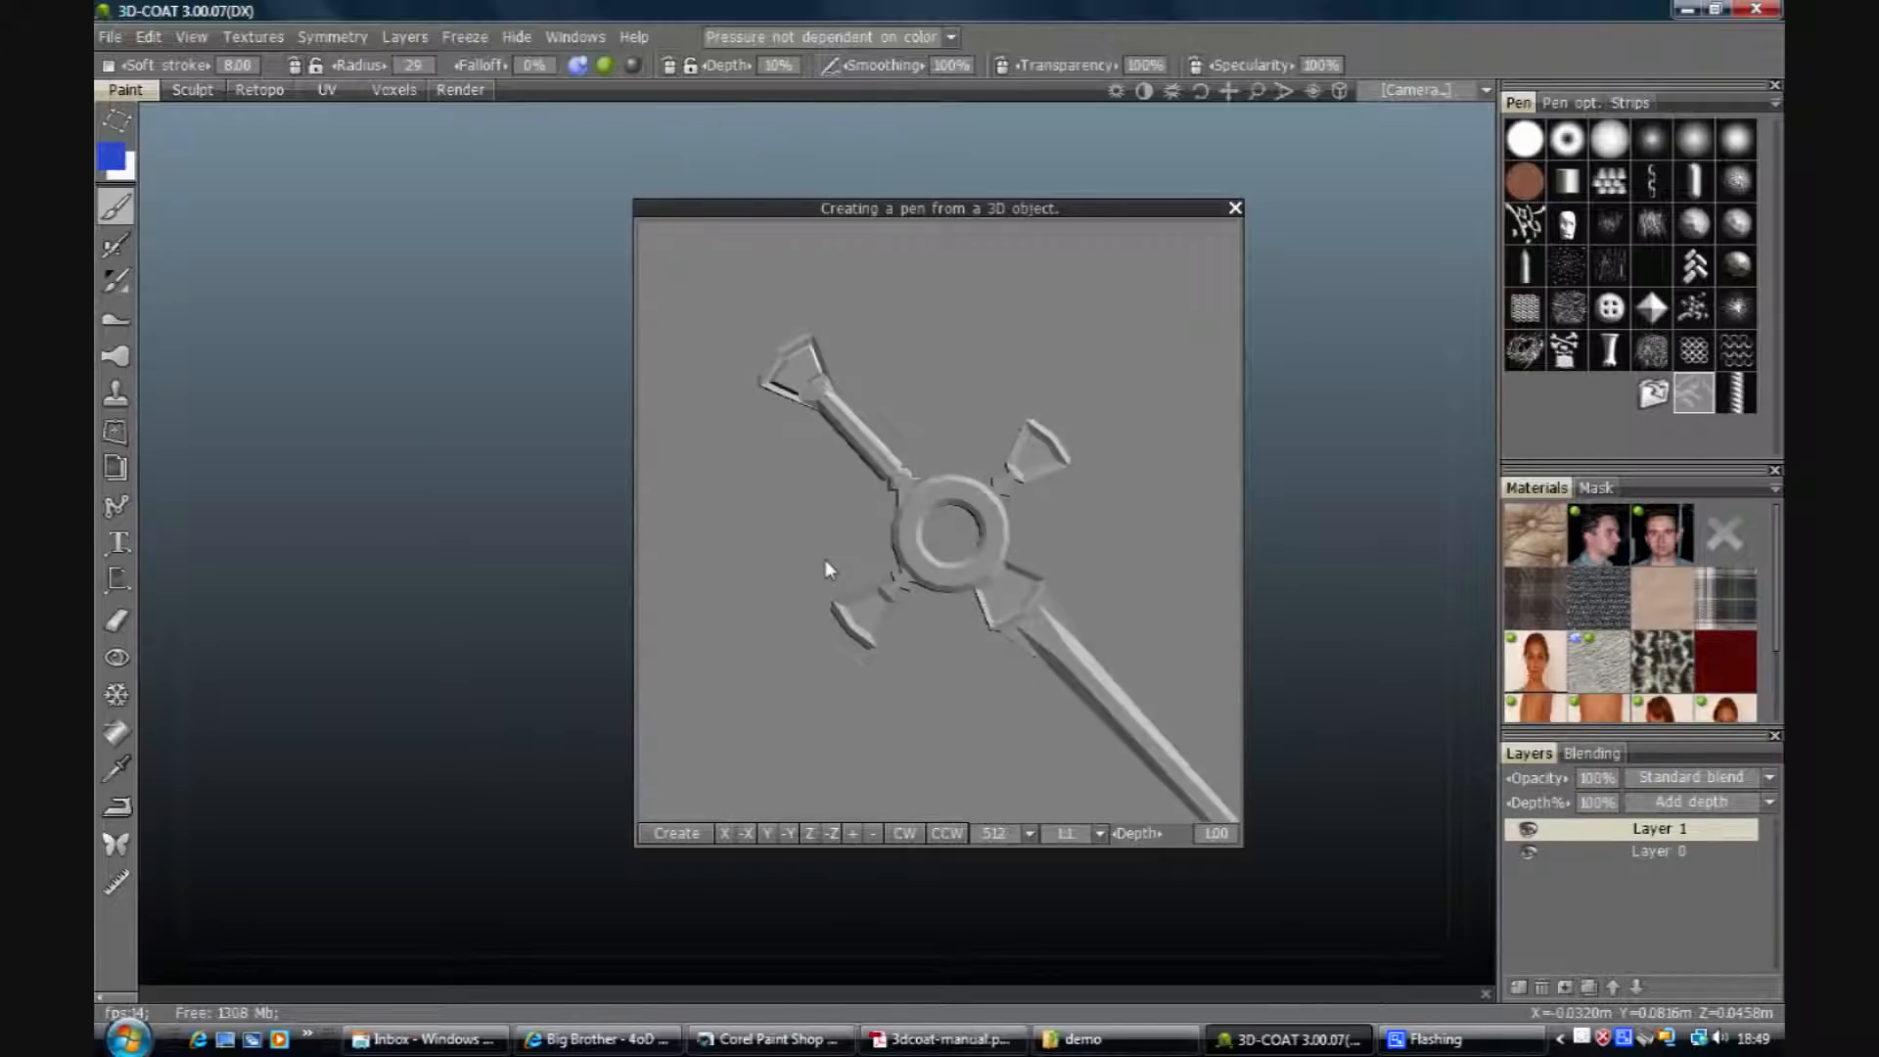
{"action": "scroll", "coordinate": [823, 564], "scroll_direction": "down", "scroll_amount": 8}
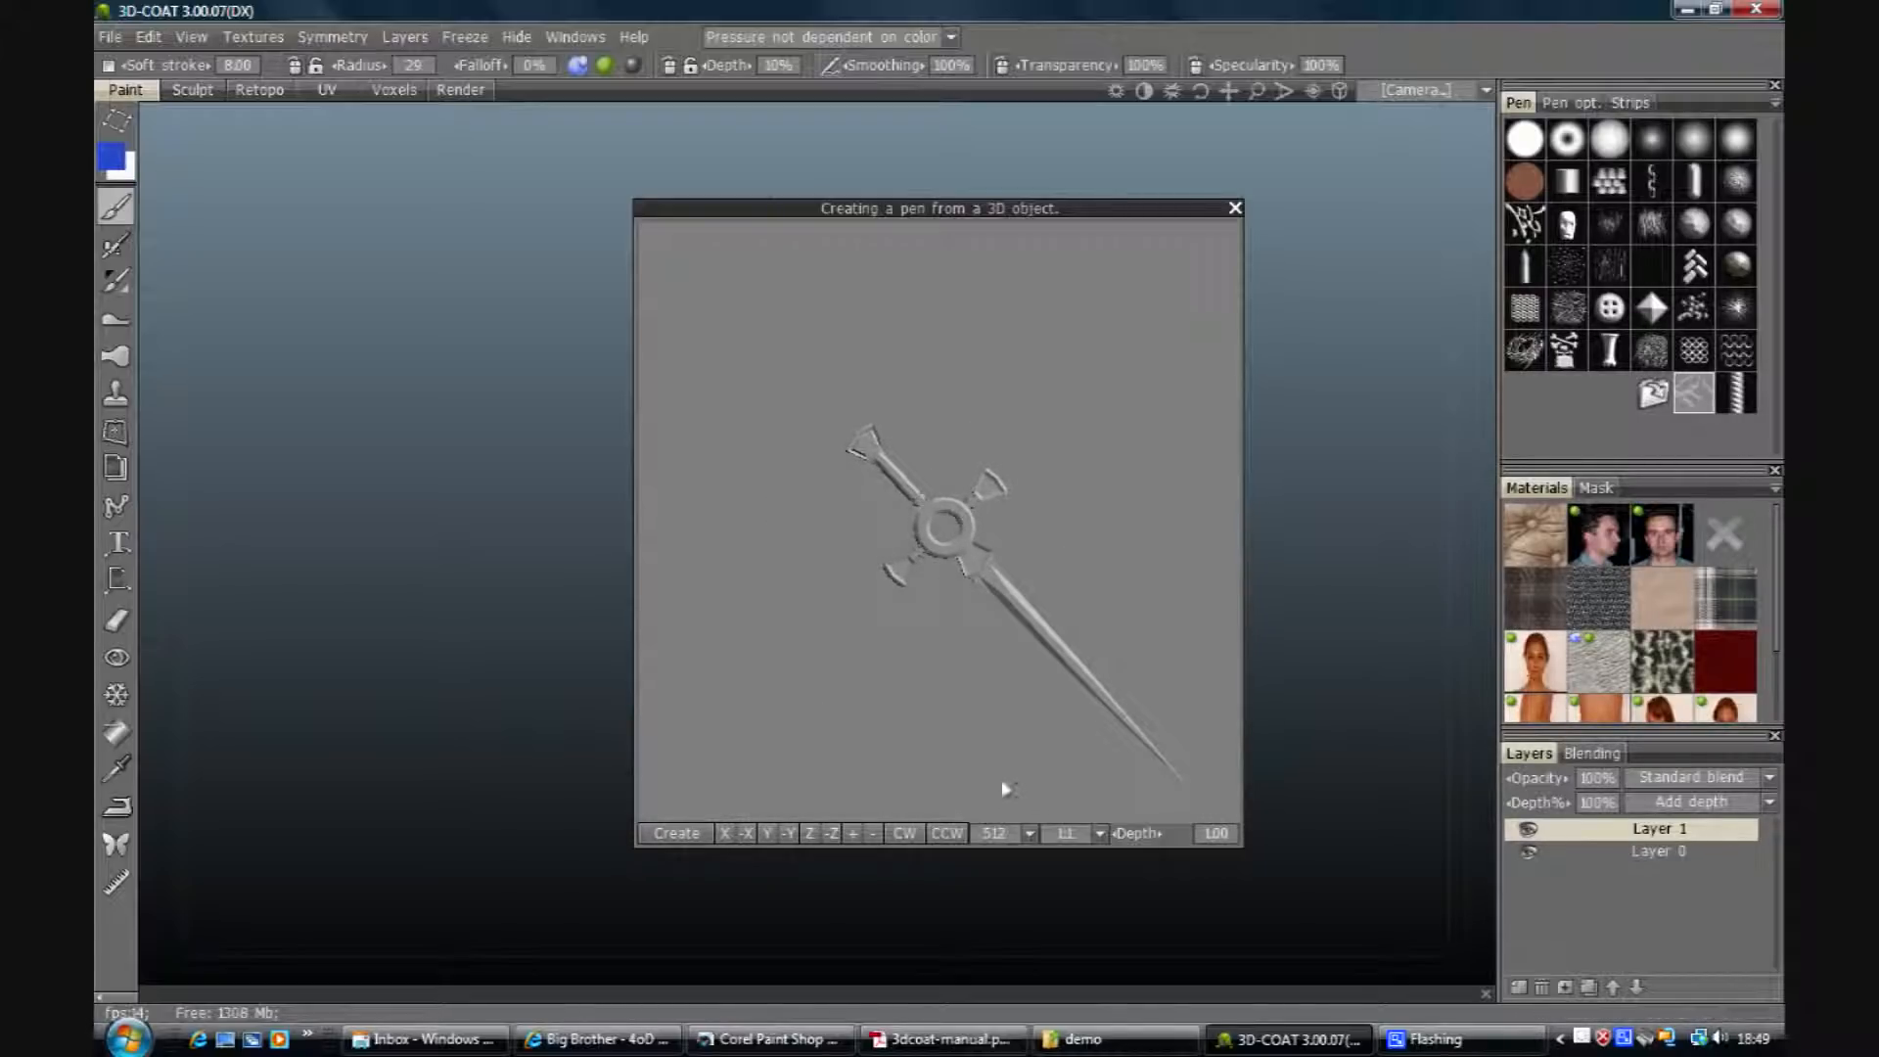
{"action": "left_click", "coordinate": [675, 832]}
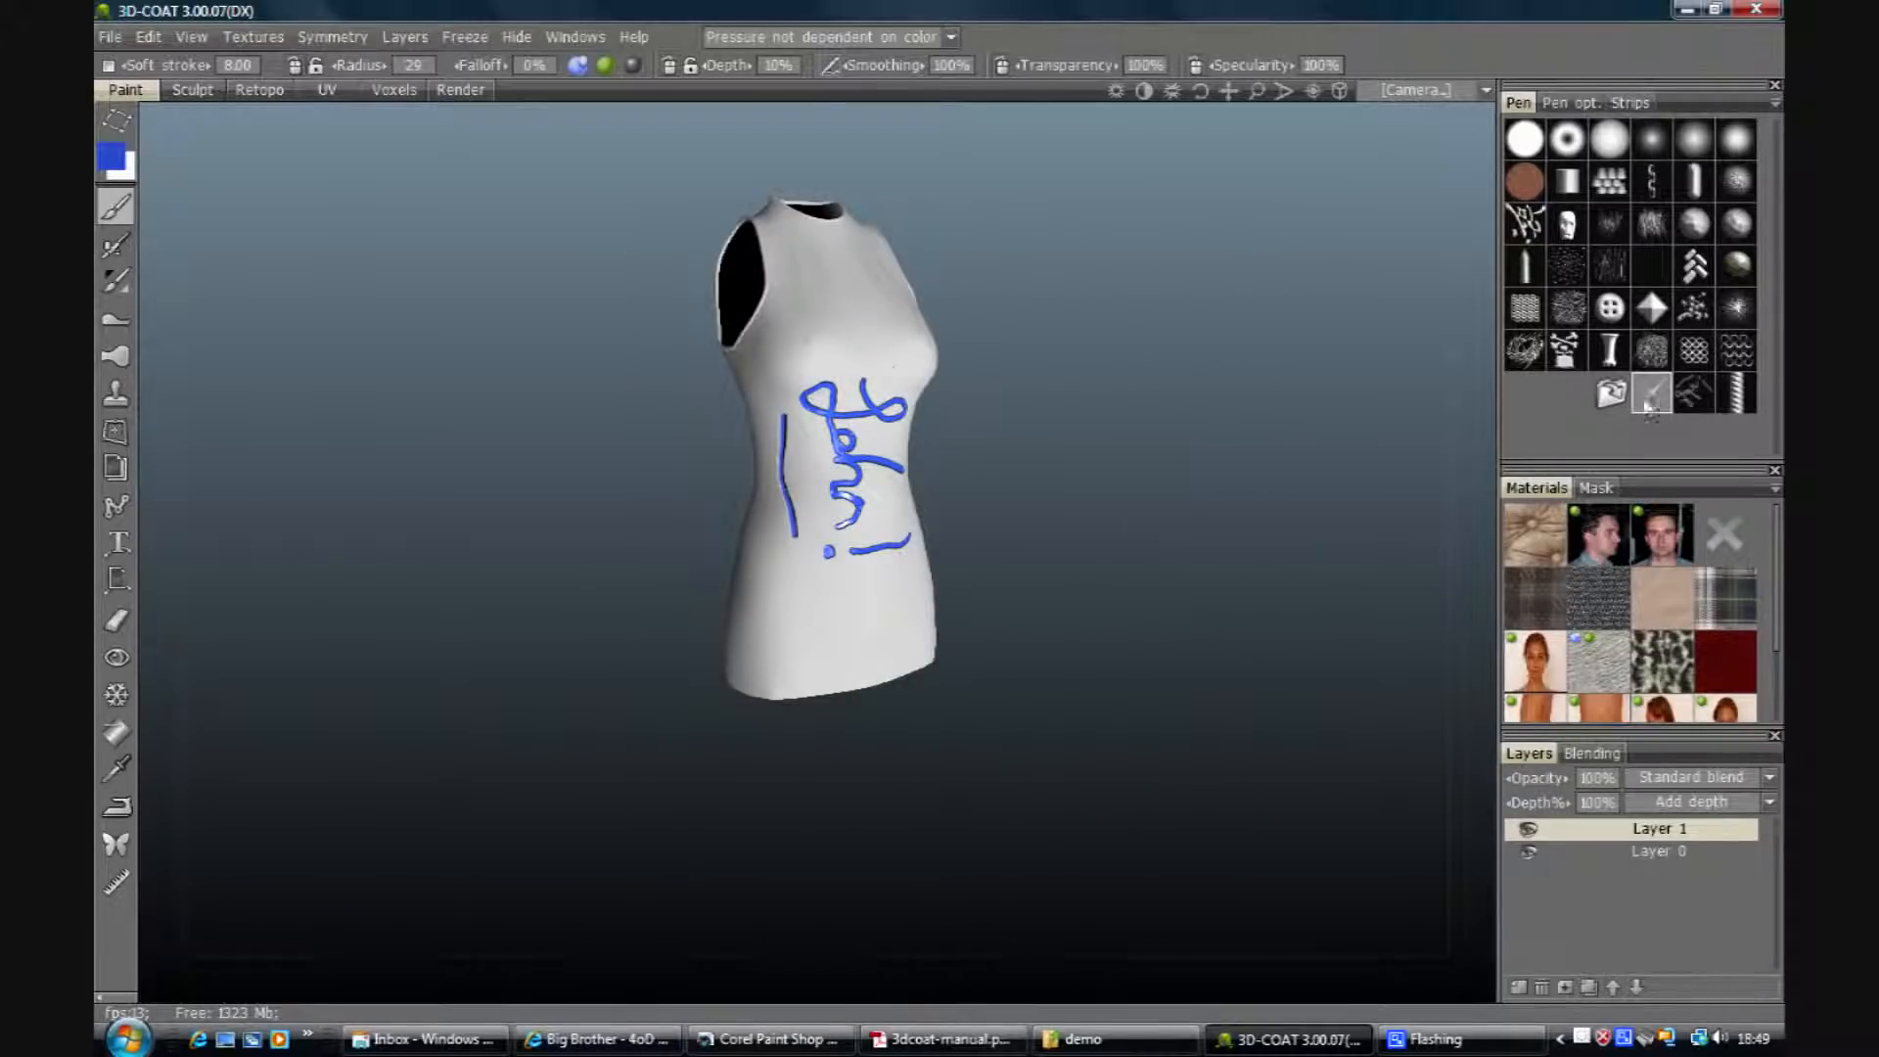
Step: Try stamping the new dagger pen across the waist on the back of the dress
{"action": "mouse_move", "coordinate": [1652, 403]}
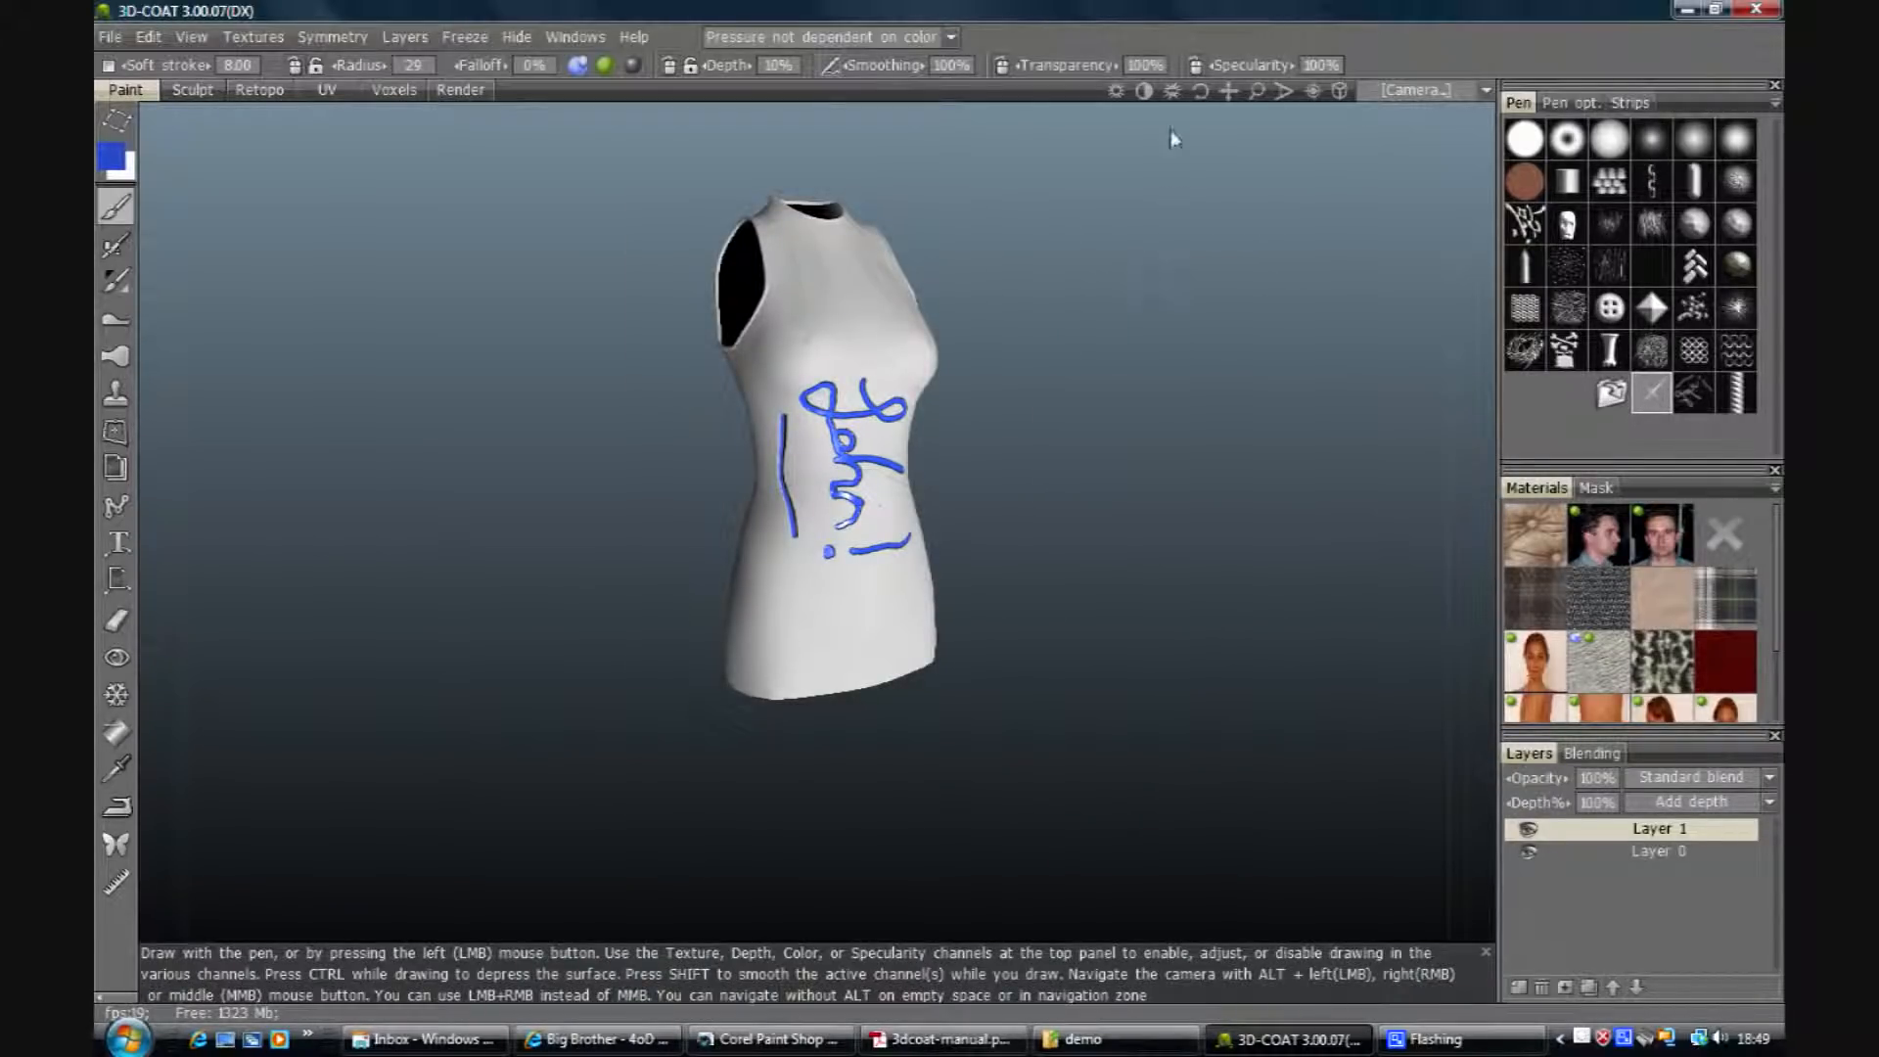
{"action": "mouse_move", "coordinate": [1202, 92]}
{"action": "left_mouse_down"}
{"action": "mouse_move", "coordinate": [1233, 94]}
{"action": "mouse_move", "coordinate": [1210, 94]}
{"action": "left_mouse_up"}
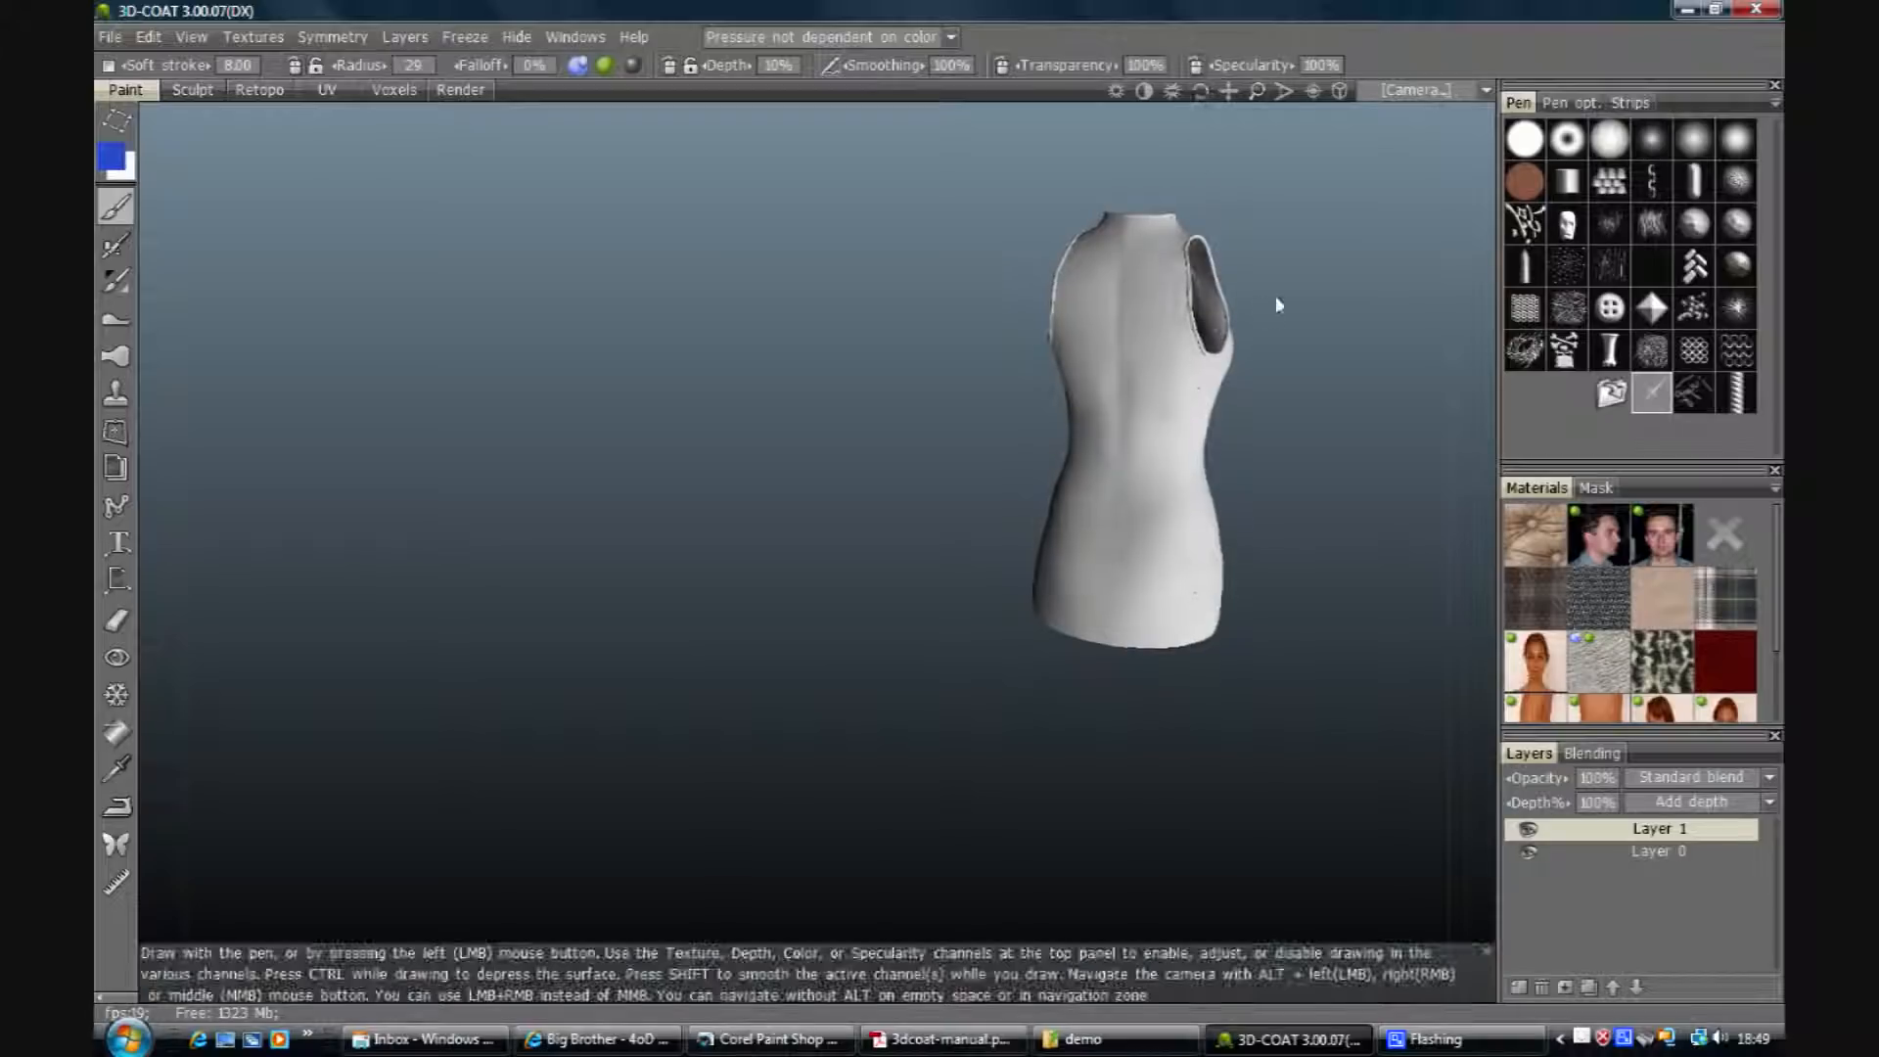
{"action": "middle_click_drag", "start_coordinate": [1278, 305], "coordinate": [1023, 380]}
{"action": "left_click_drag", "start_coordinate": [1202, 93], "coordinate": [1259, 91]}
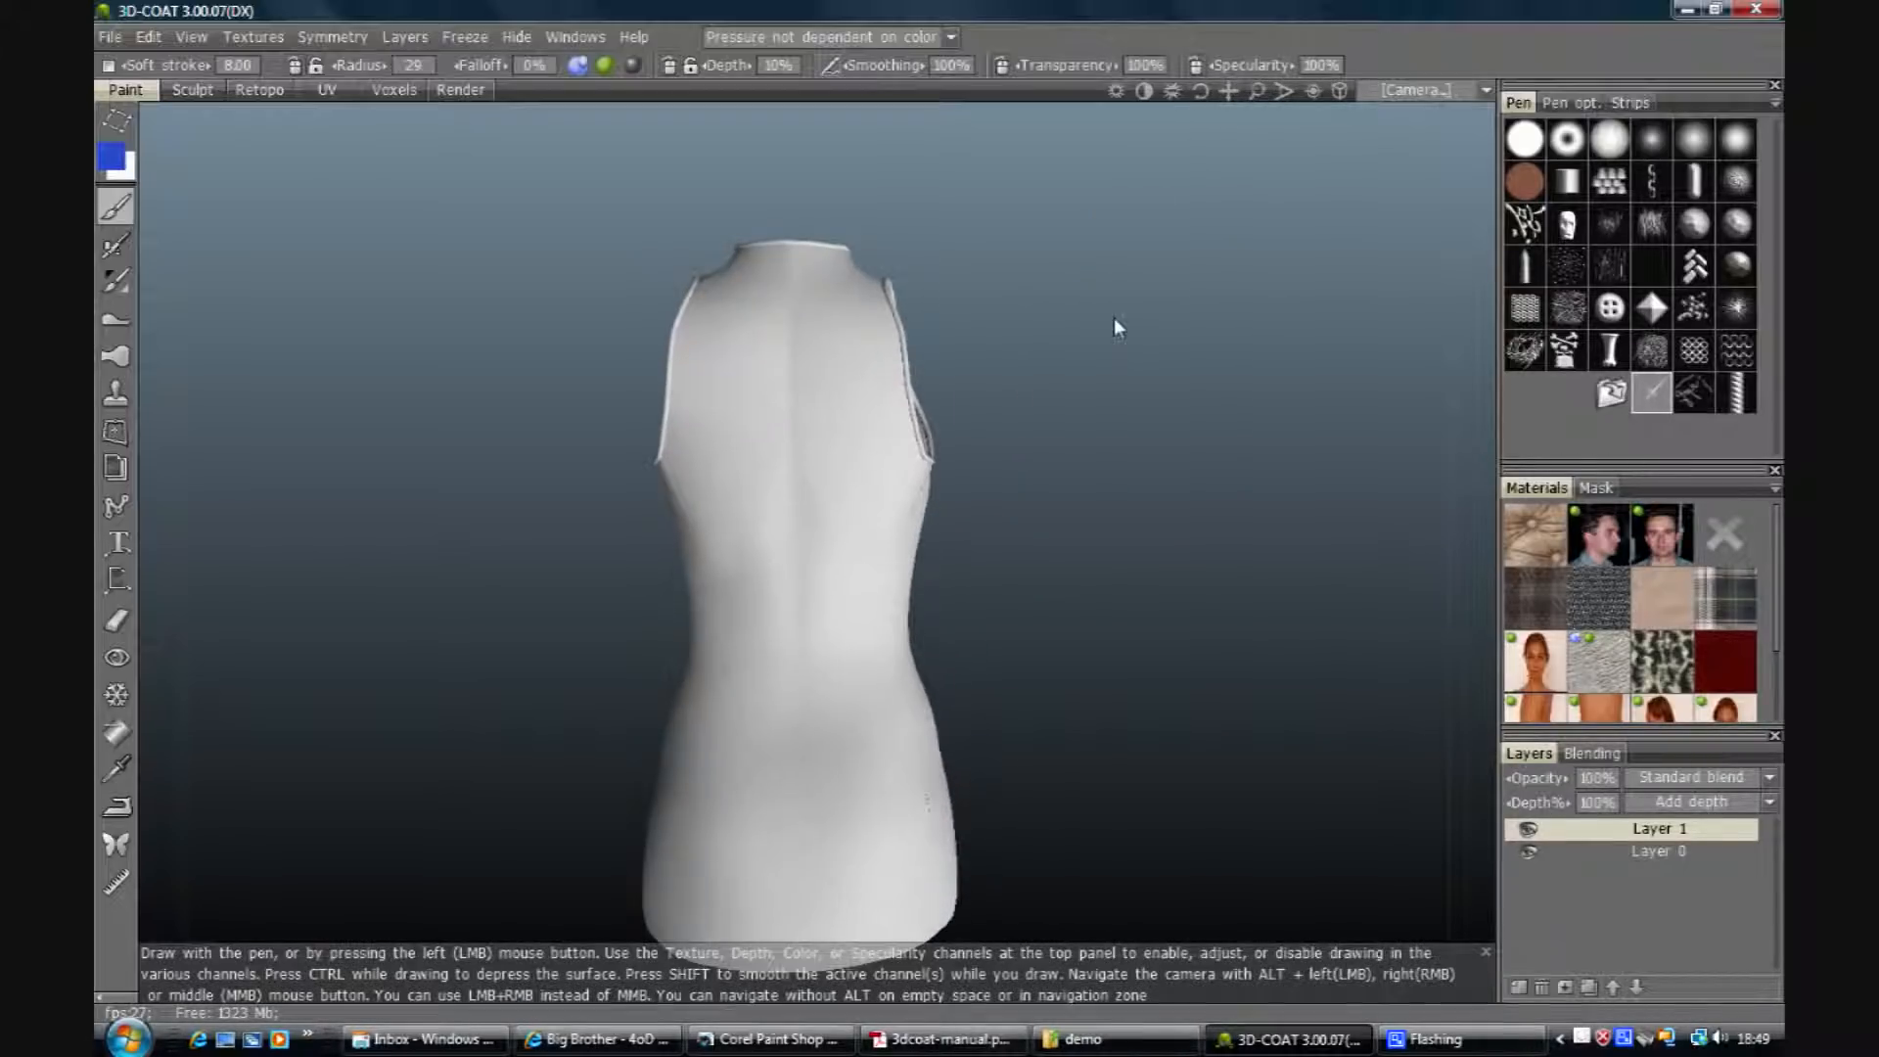
{"action": "middle_click_drag", "start_coordinate": [1115, 327], "coordinate": [1212, 213]}
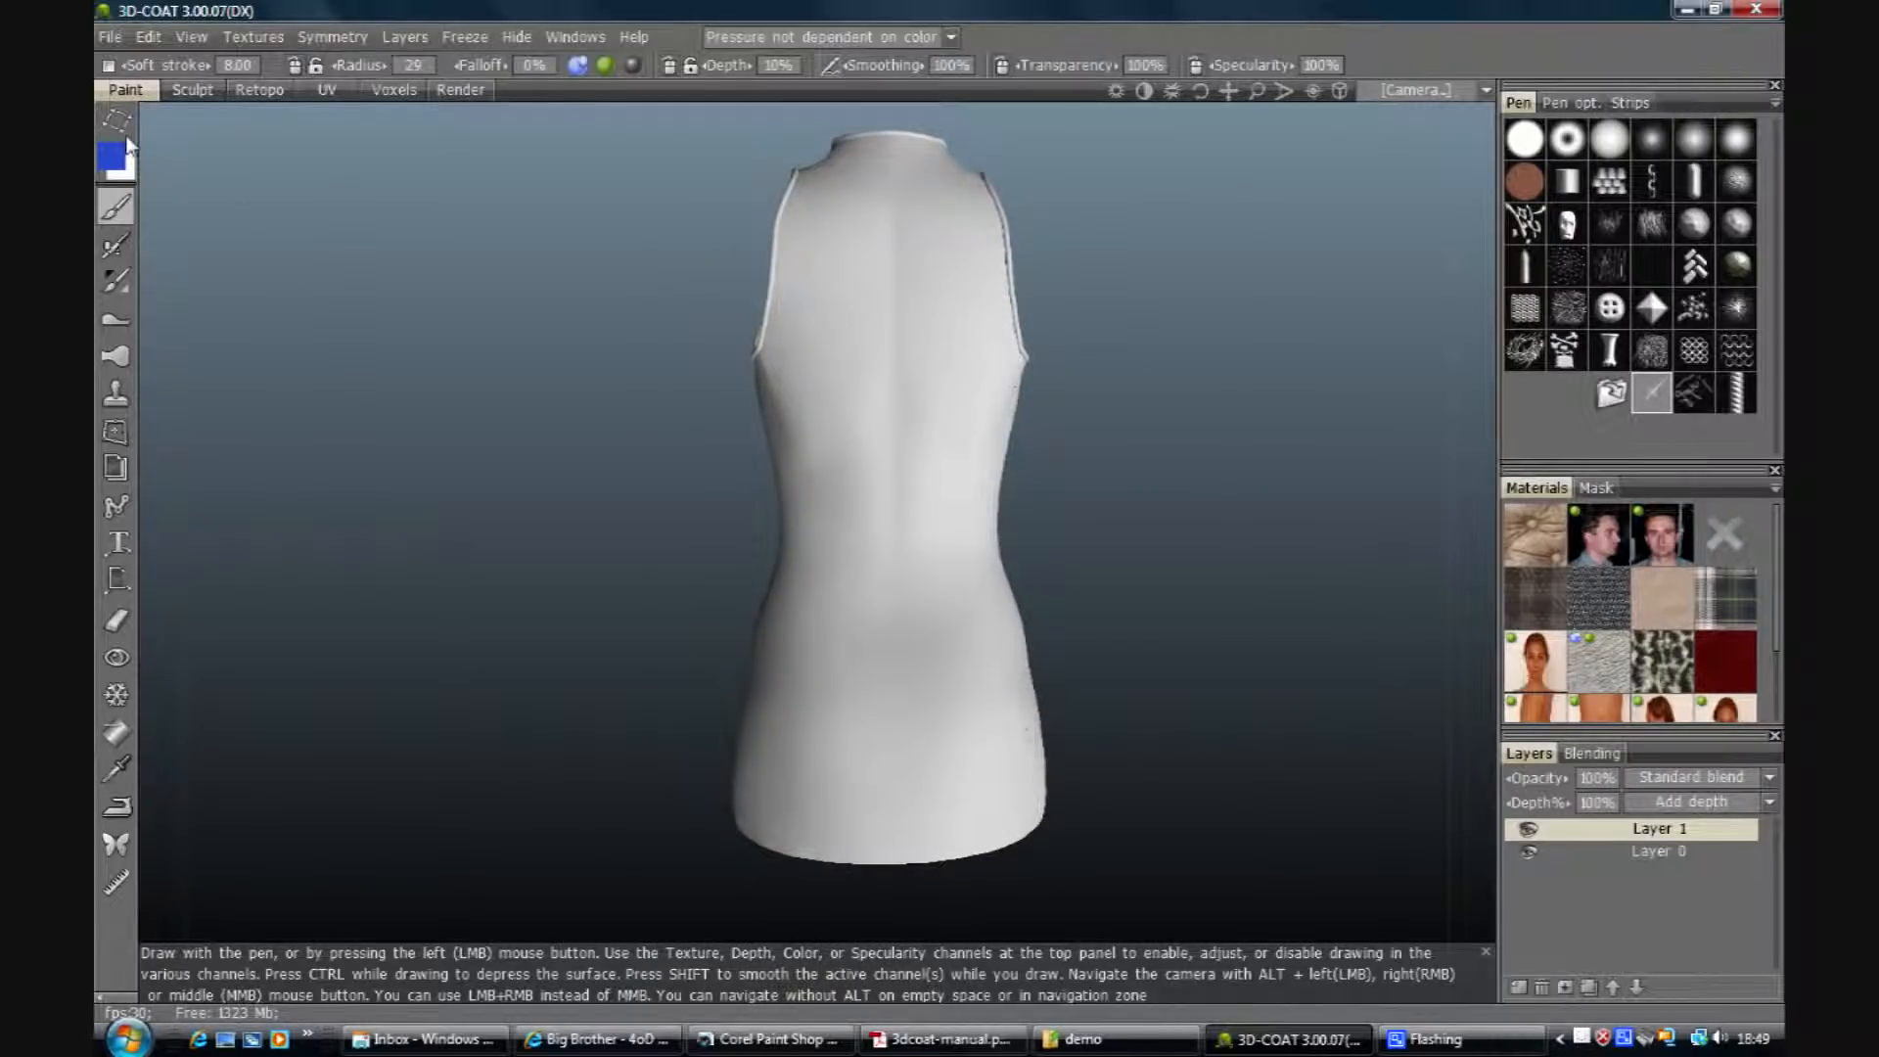
{"action": "left_click_drag", "start_coordinate": [874, 513], "coordinate": [946, 20]}
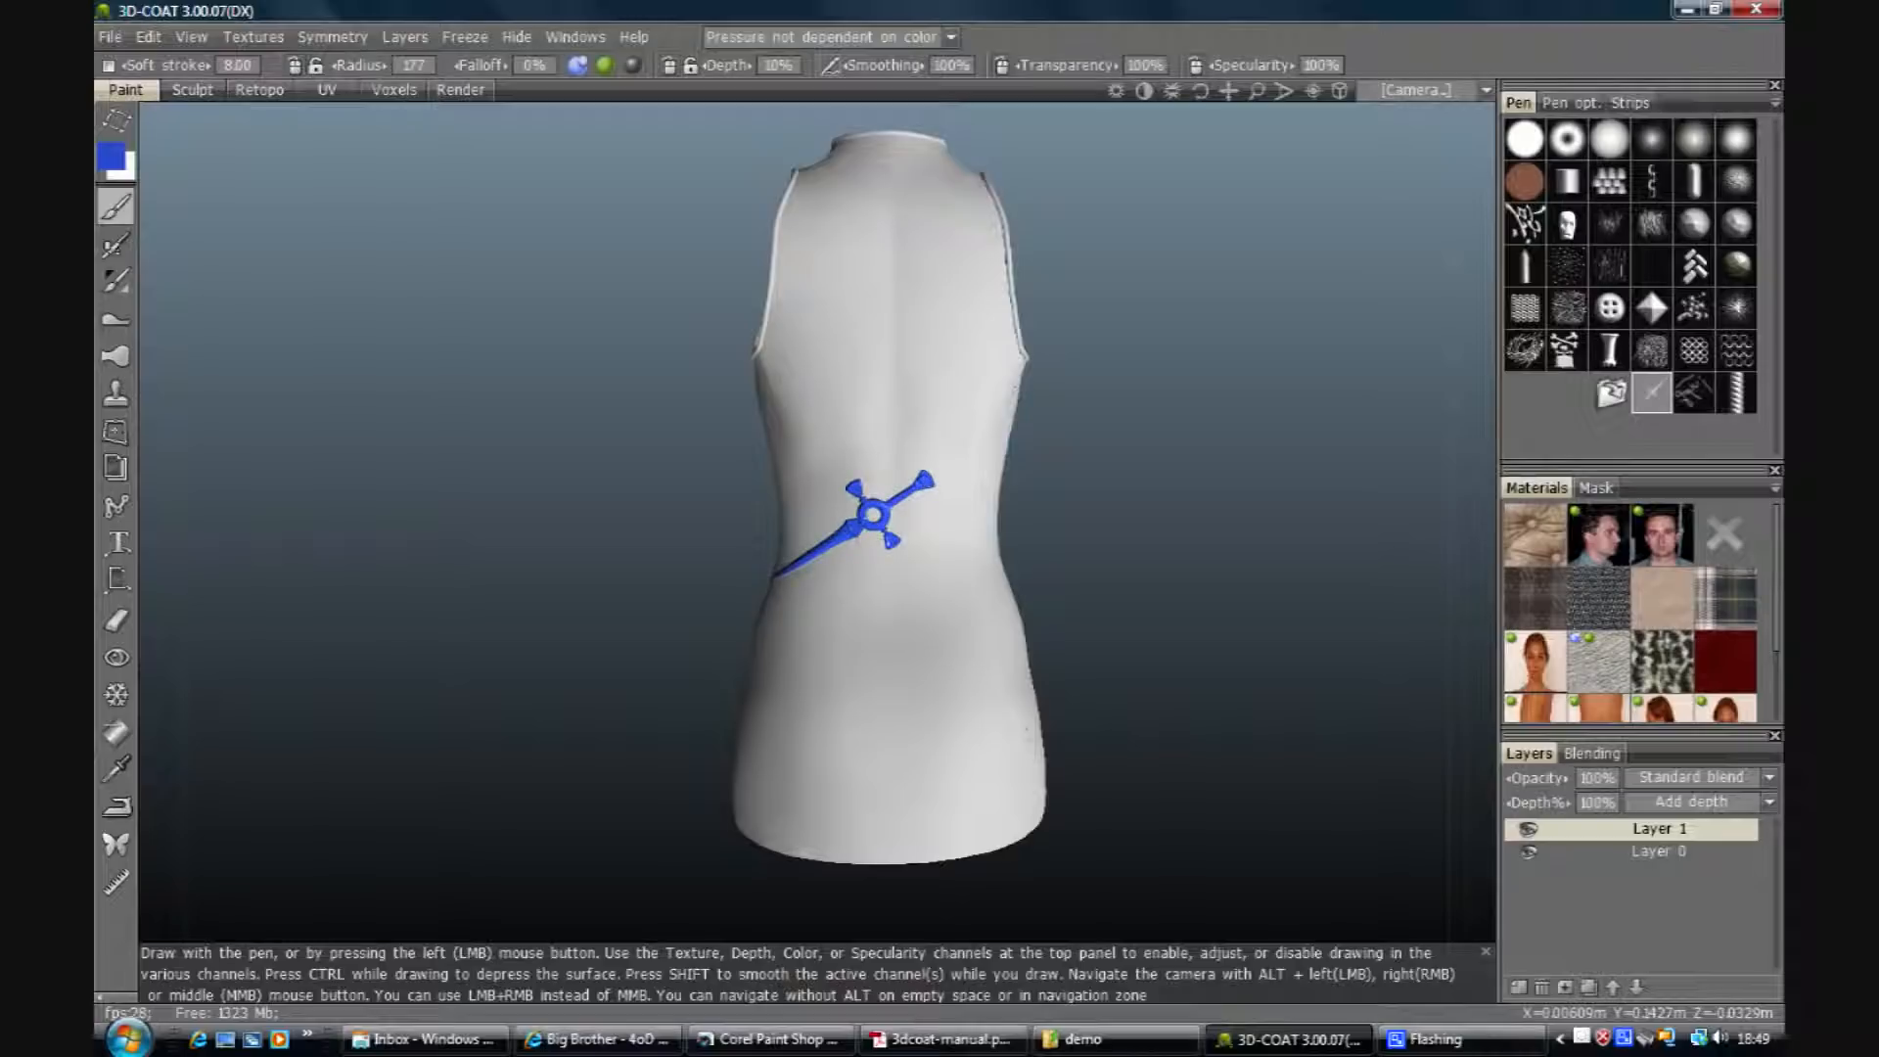
{"action": "left_click_drag", "start_coordinate": [1041, 495], "coordinate": [1030, 665]}
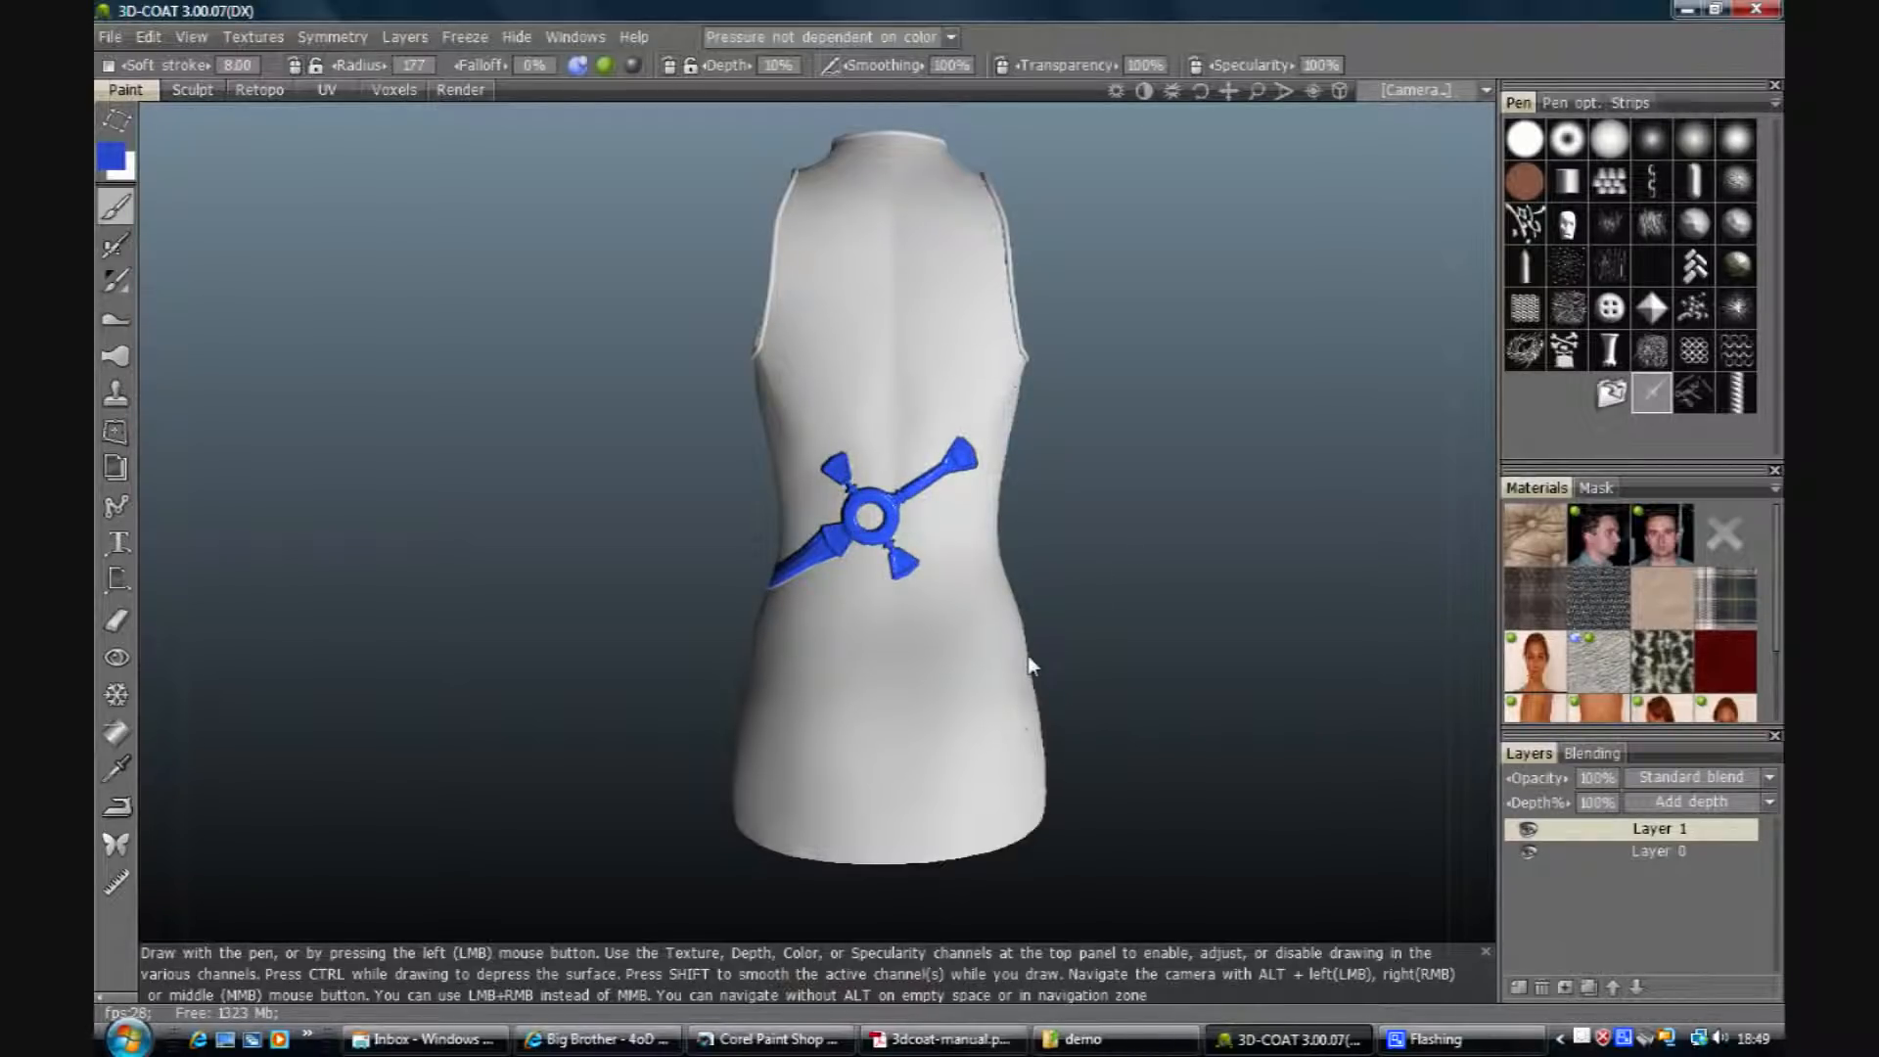
{"action": "mouse_move", "coordinate": [1202, 91]}
{"action": "left_mouse_down"}
{"action": "mouse_move", "coordinate": [1162, 91]}
{"action": "mouse_move", "coordinate": [1206, 89]}
{"action": "left_mouse_up"}
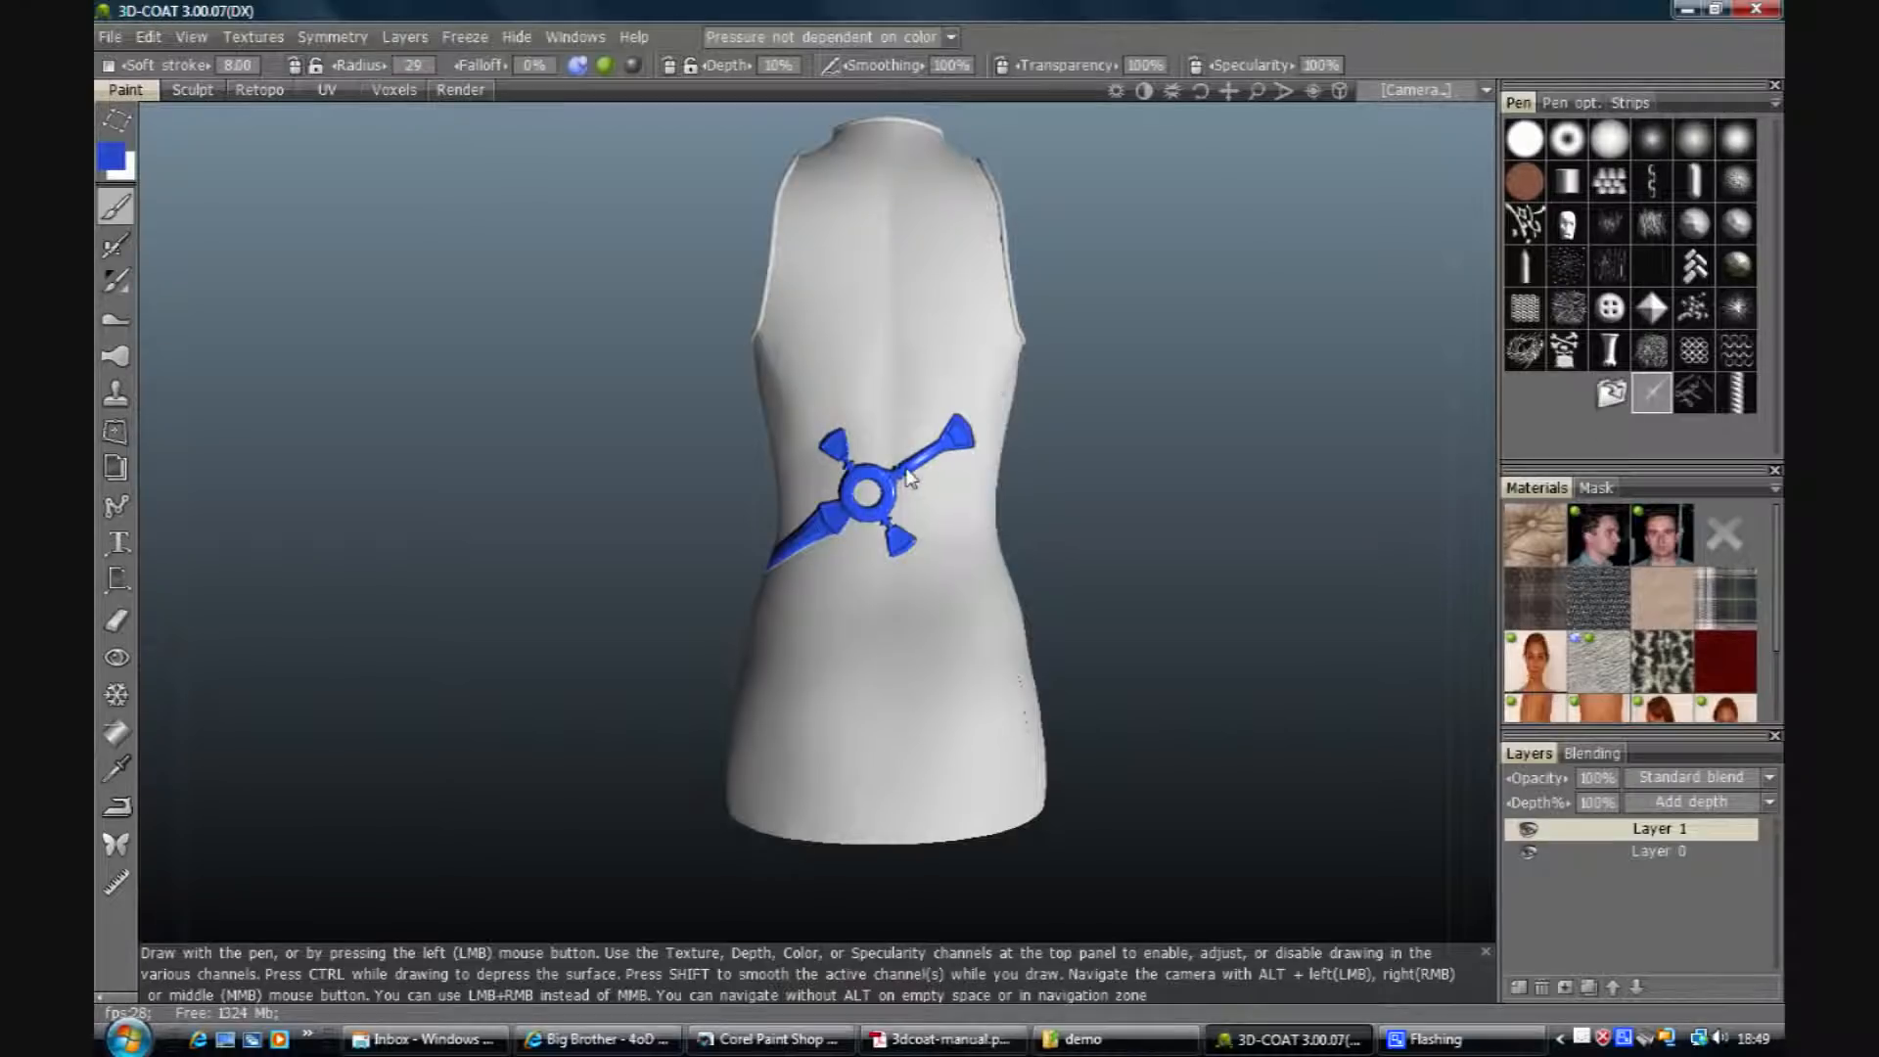
Step: Undo the last stamp and place the dagger again on the back, running diagonally from the waist down to the hip
{"action": "key", "text": "ctrl+z"}
{"action": "left_click_drag", "start_coordinate": [871, 522], "coordinate": [872, 456]}
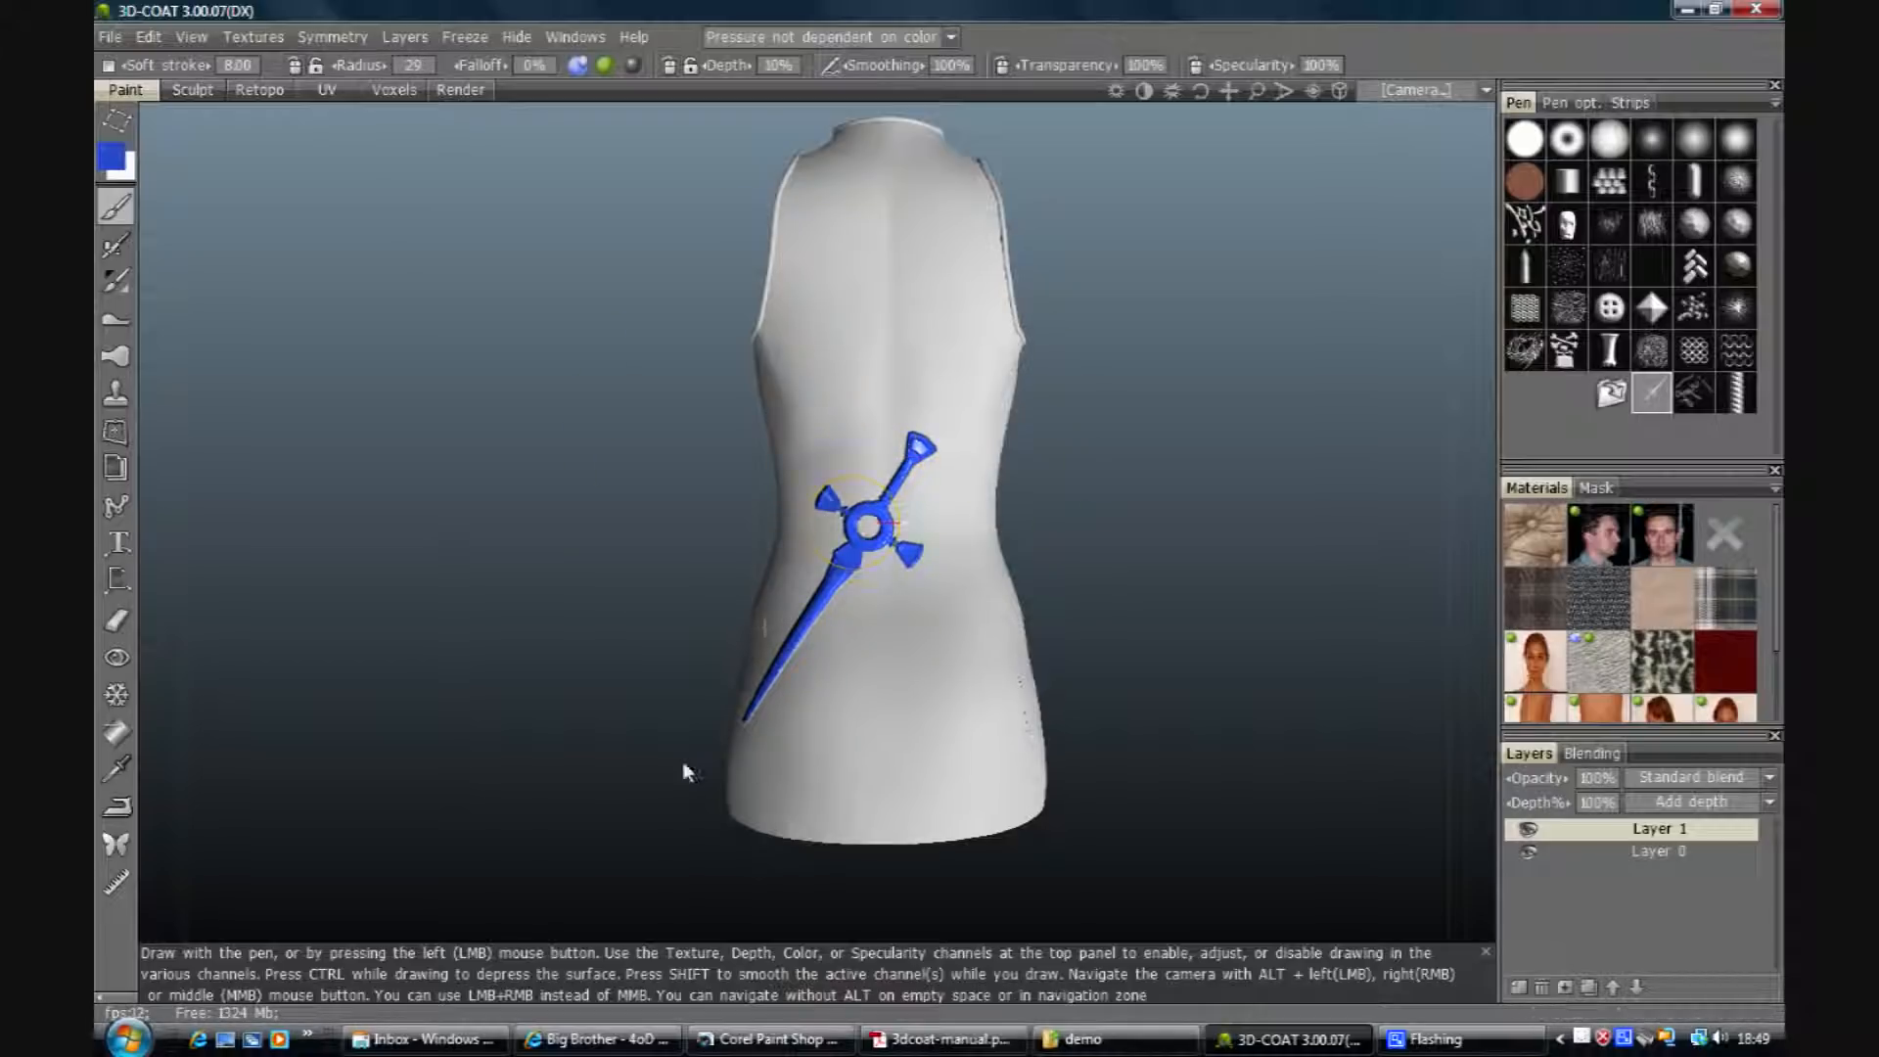
{"action": "left_click_drag", "start_coordinate": [1214, 95], "coordinate": [1211, 331]}
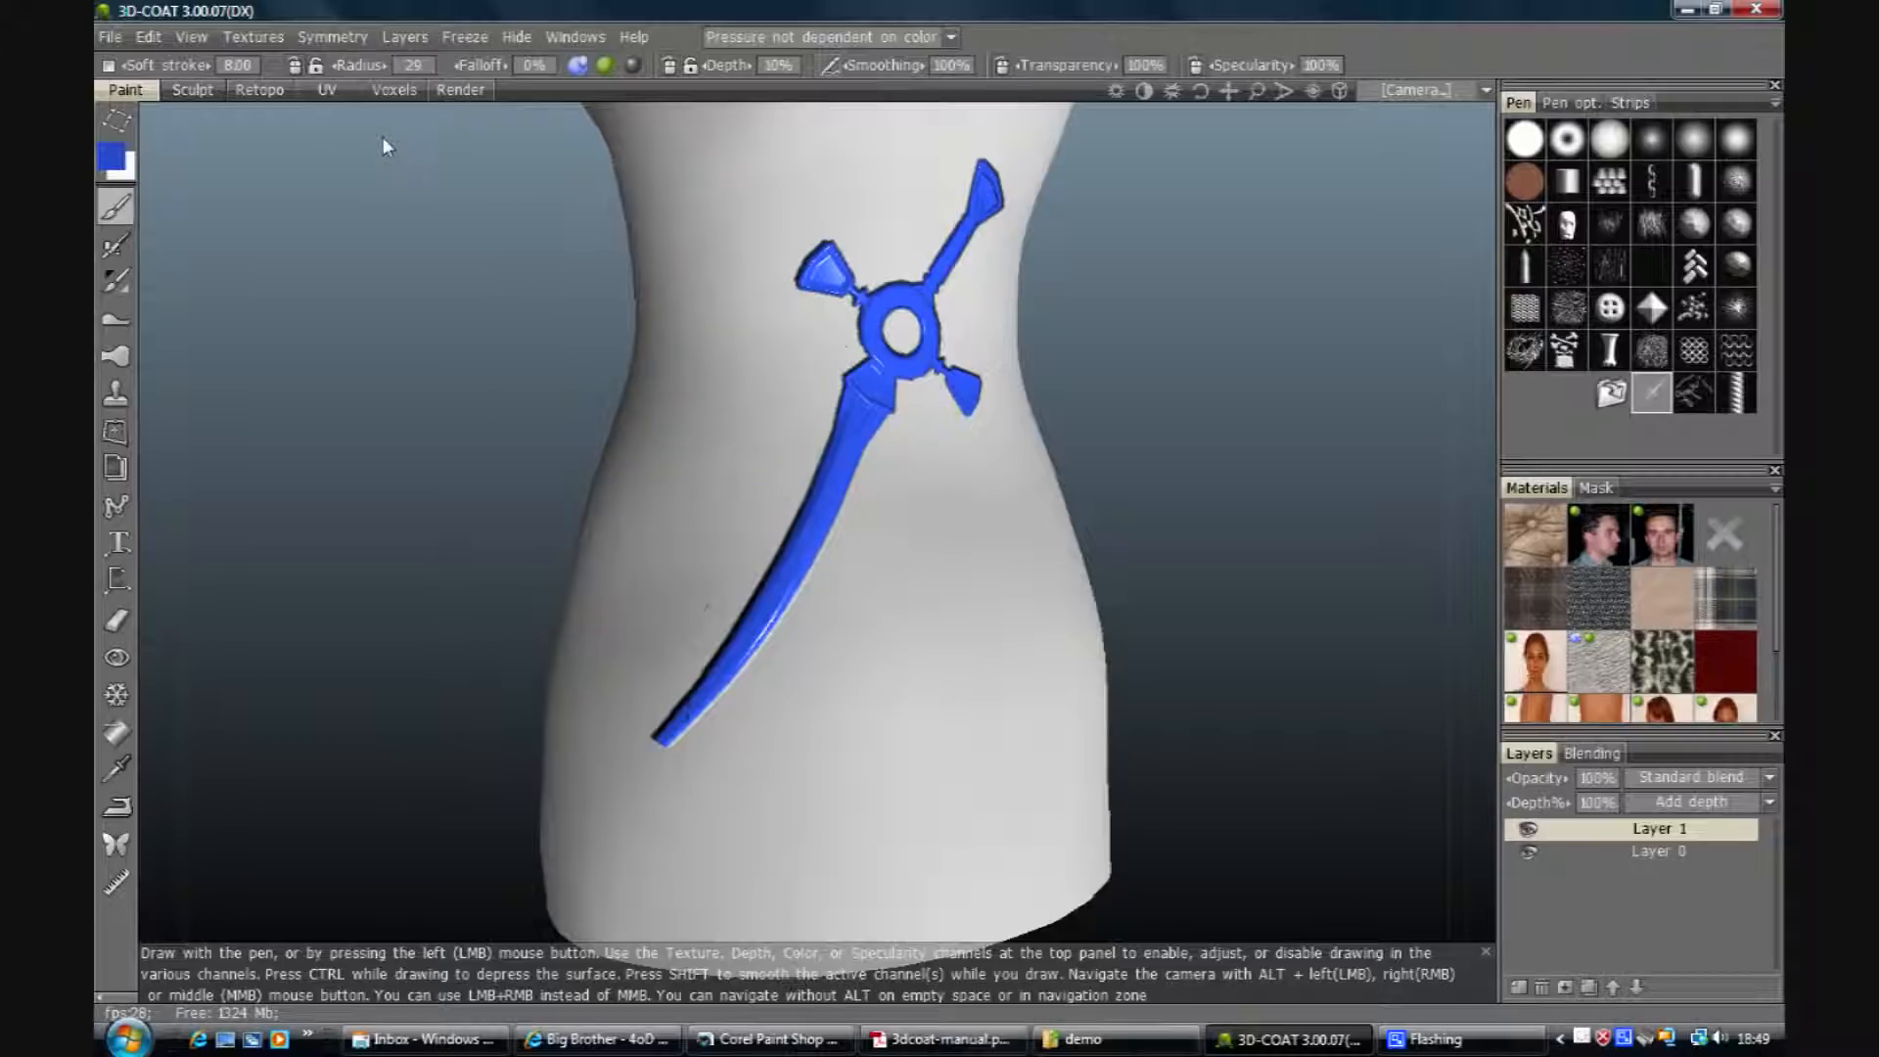
Step: Start exporting the specular map, choosing to save all textures as the UV-set
{"action": "left_click", "coordinate": [262, 38]}
{"action": "mouse_move", "coordinate": [266, 94]}
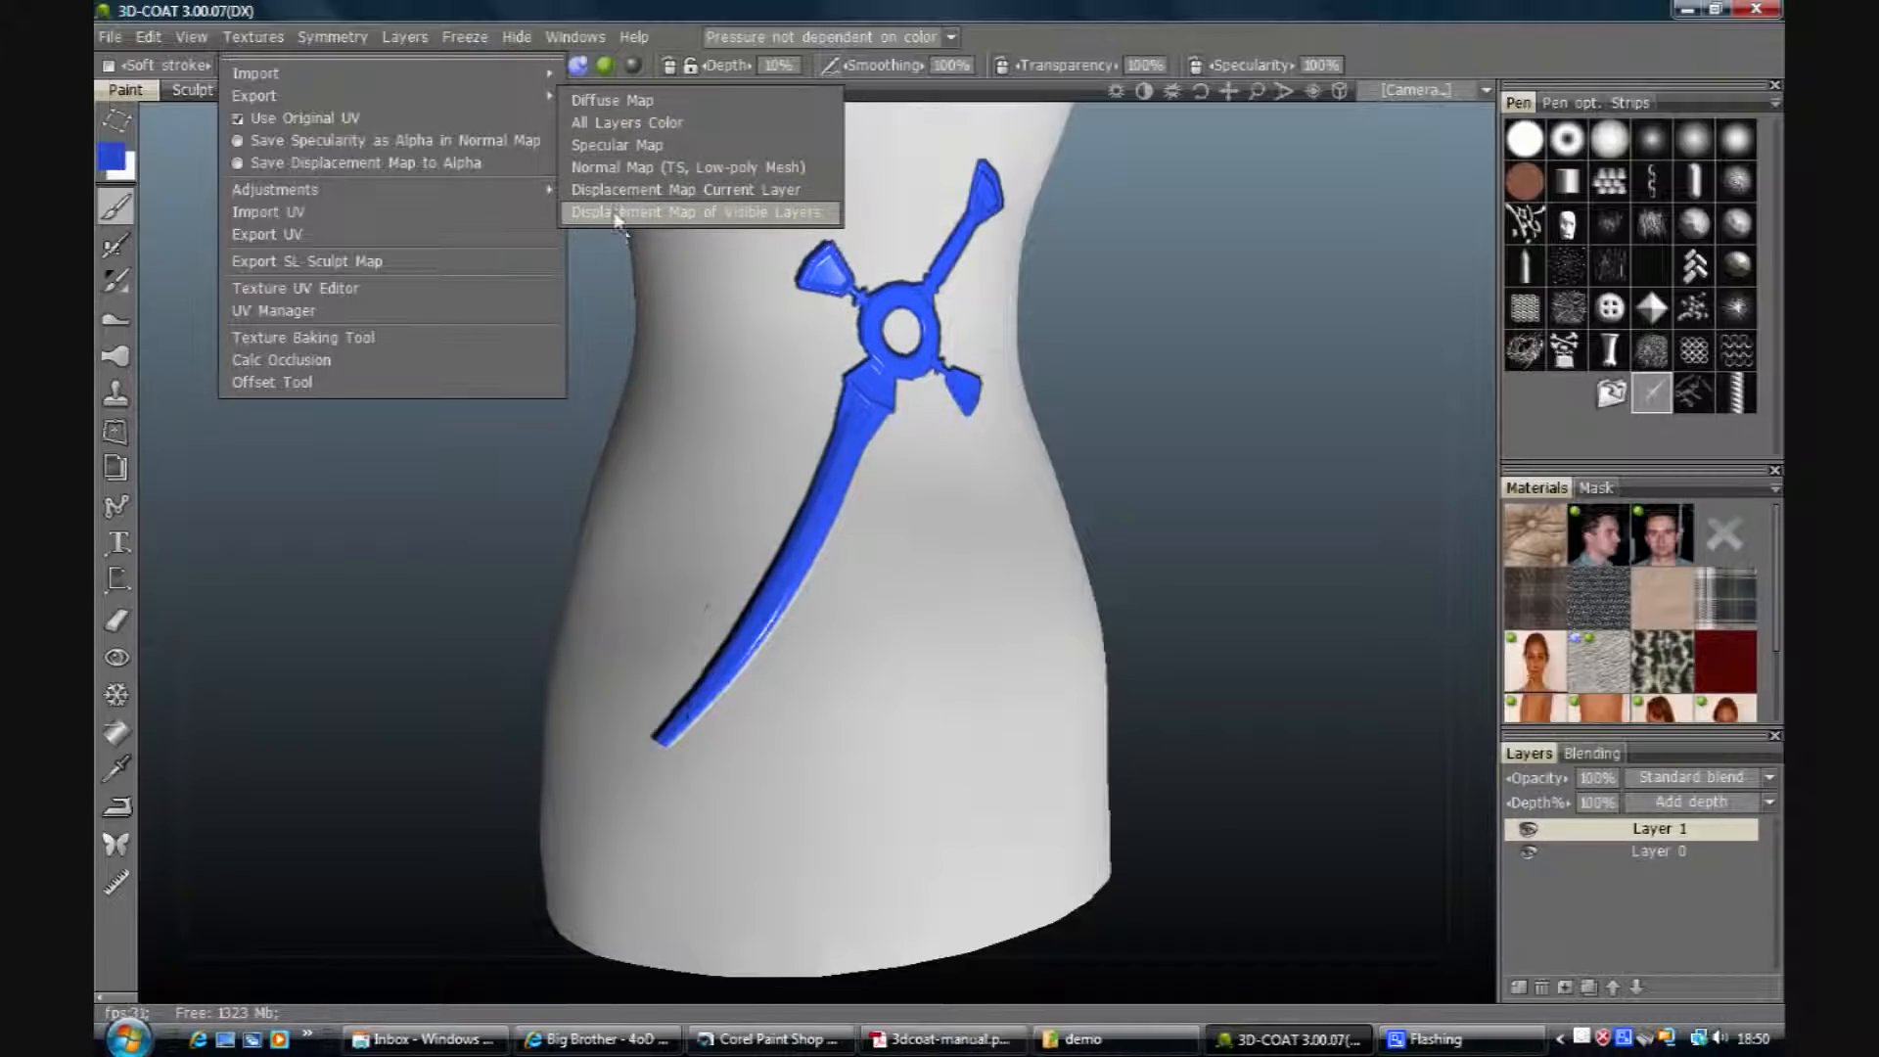
{"action": "left_click", "coordinate": [629, 147]}
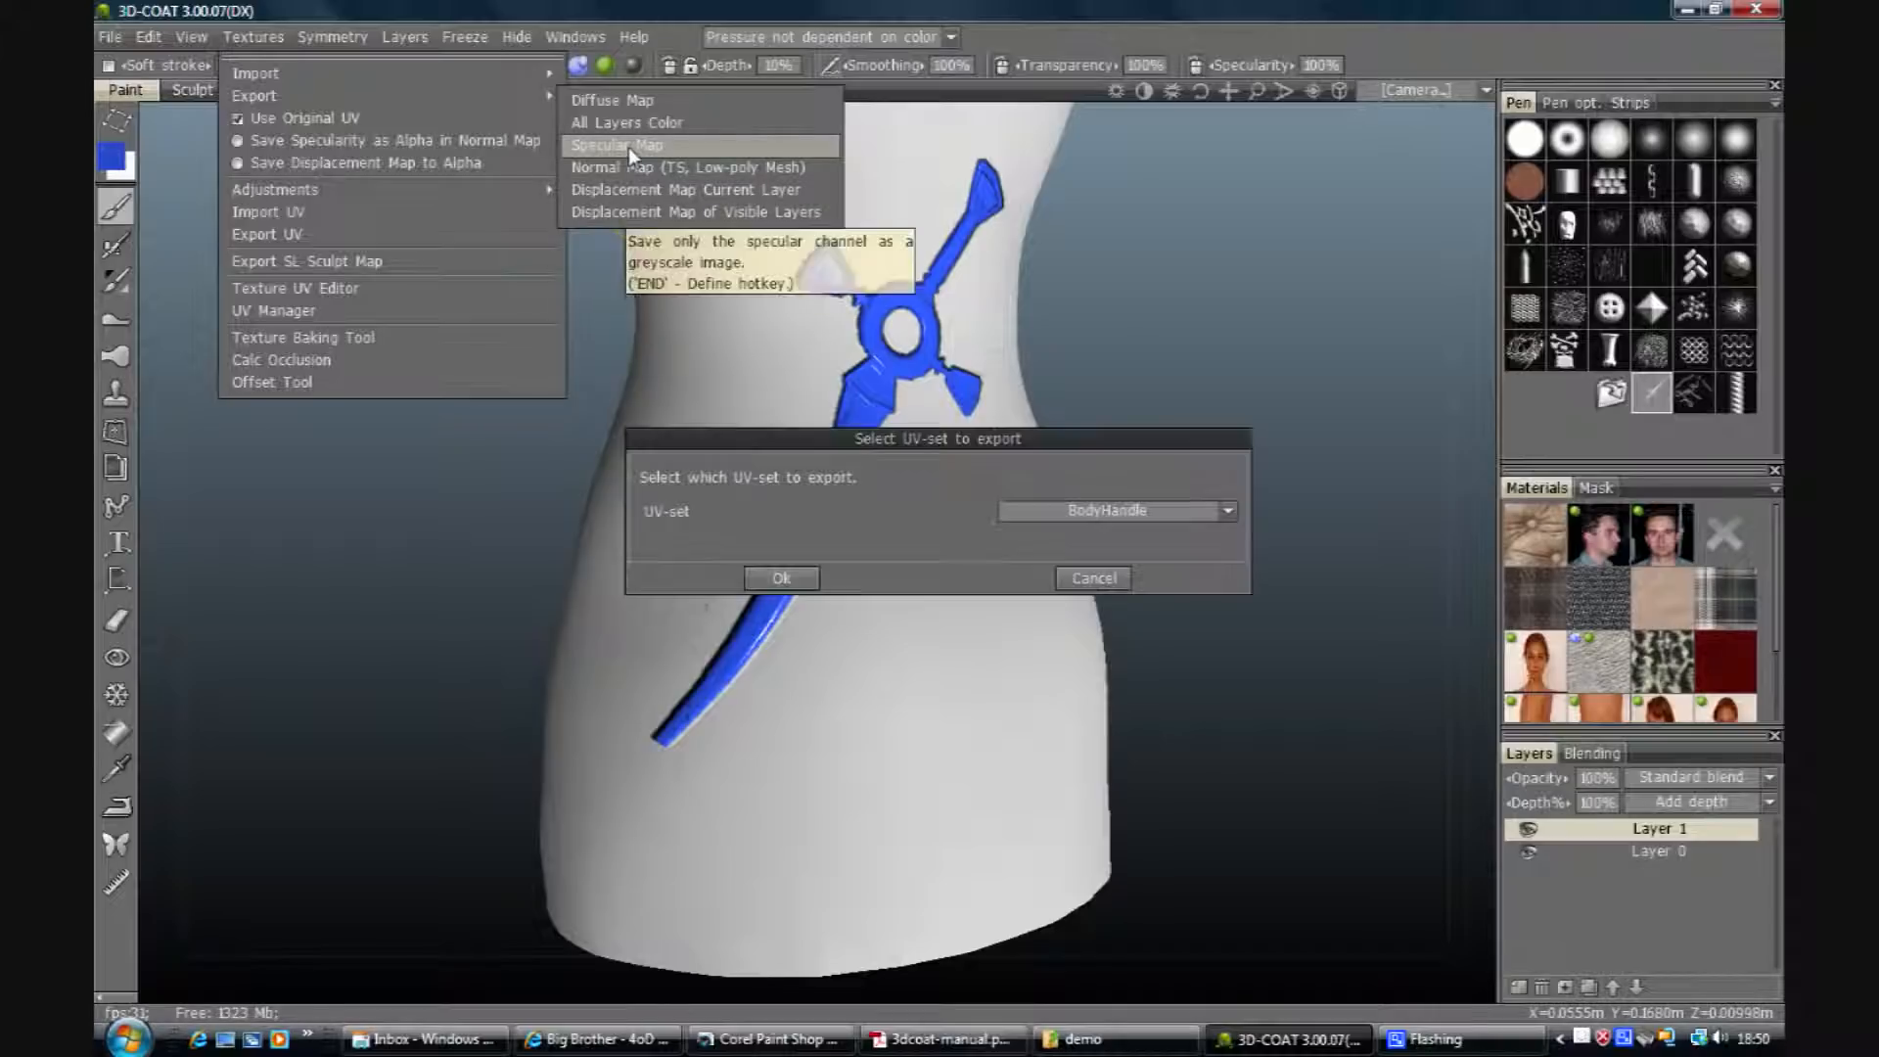
{"action": "left_click", "coordinate": [1100, 509]}
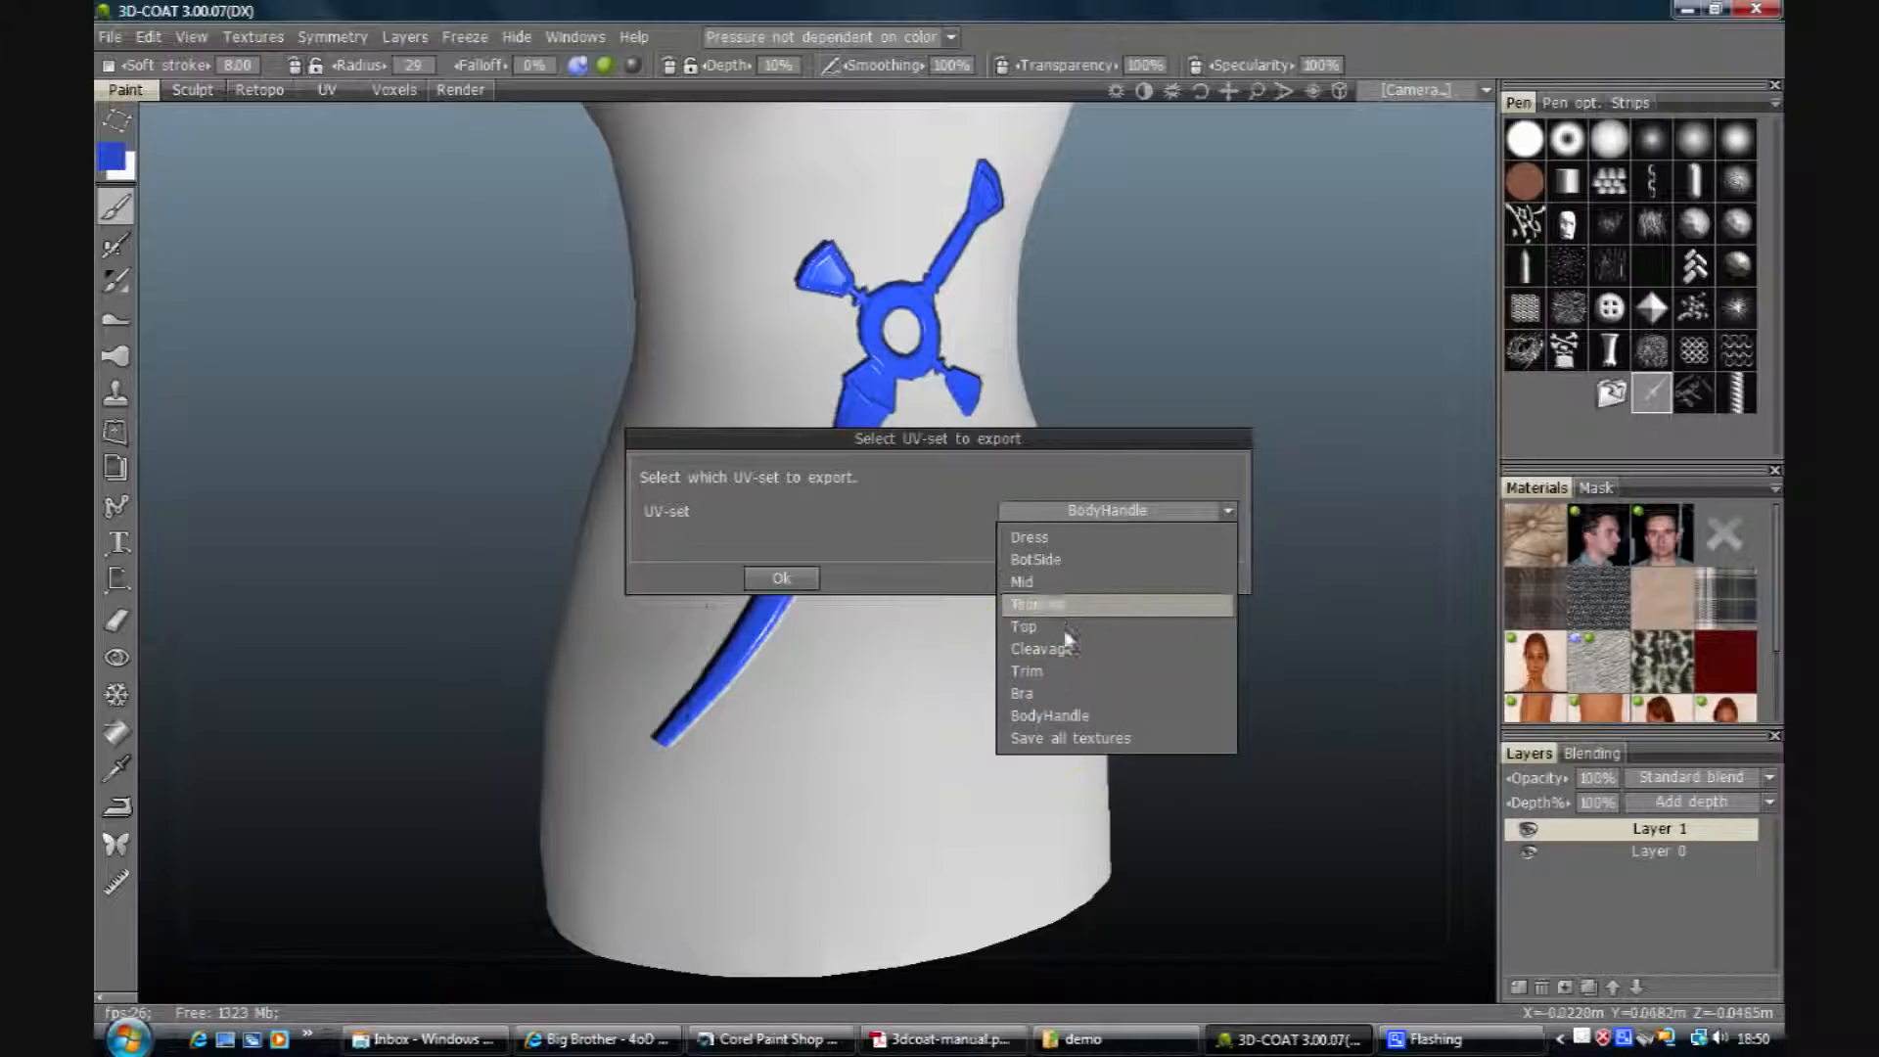
{"action": "left_click", "coordinate": [1067, 738]}
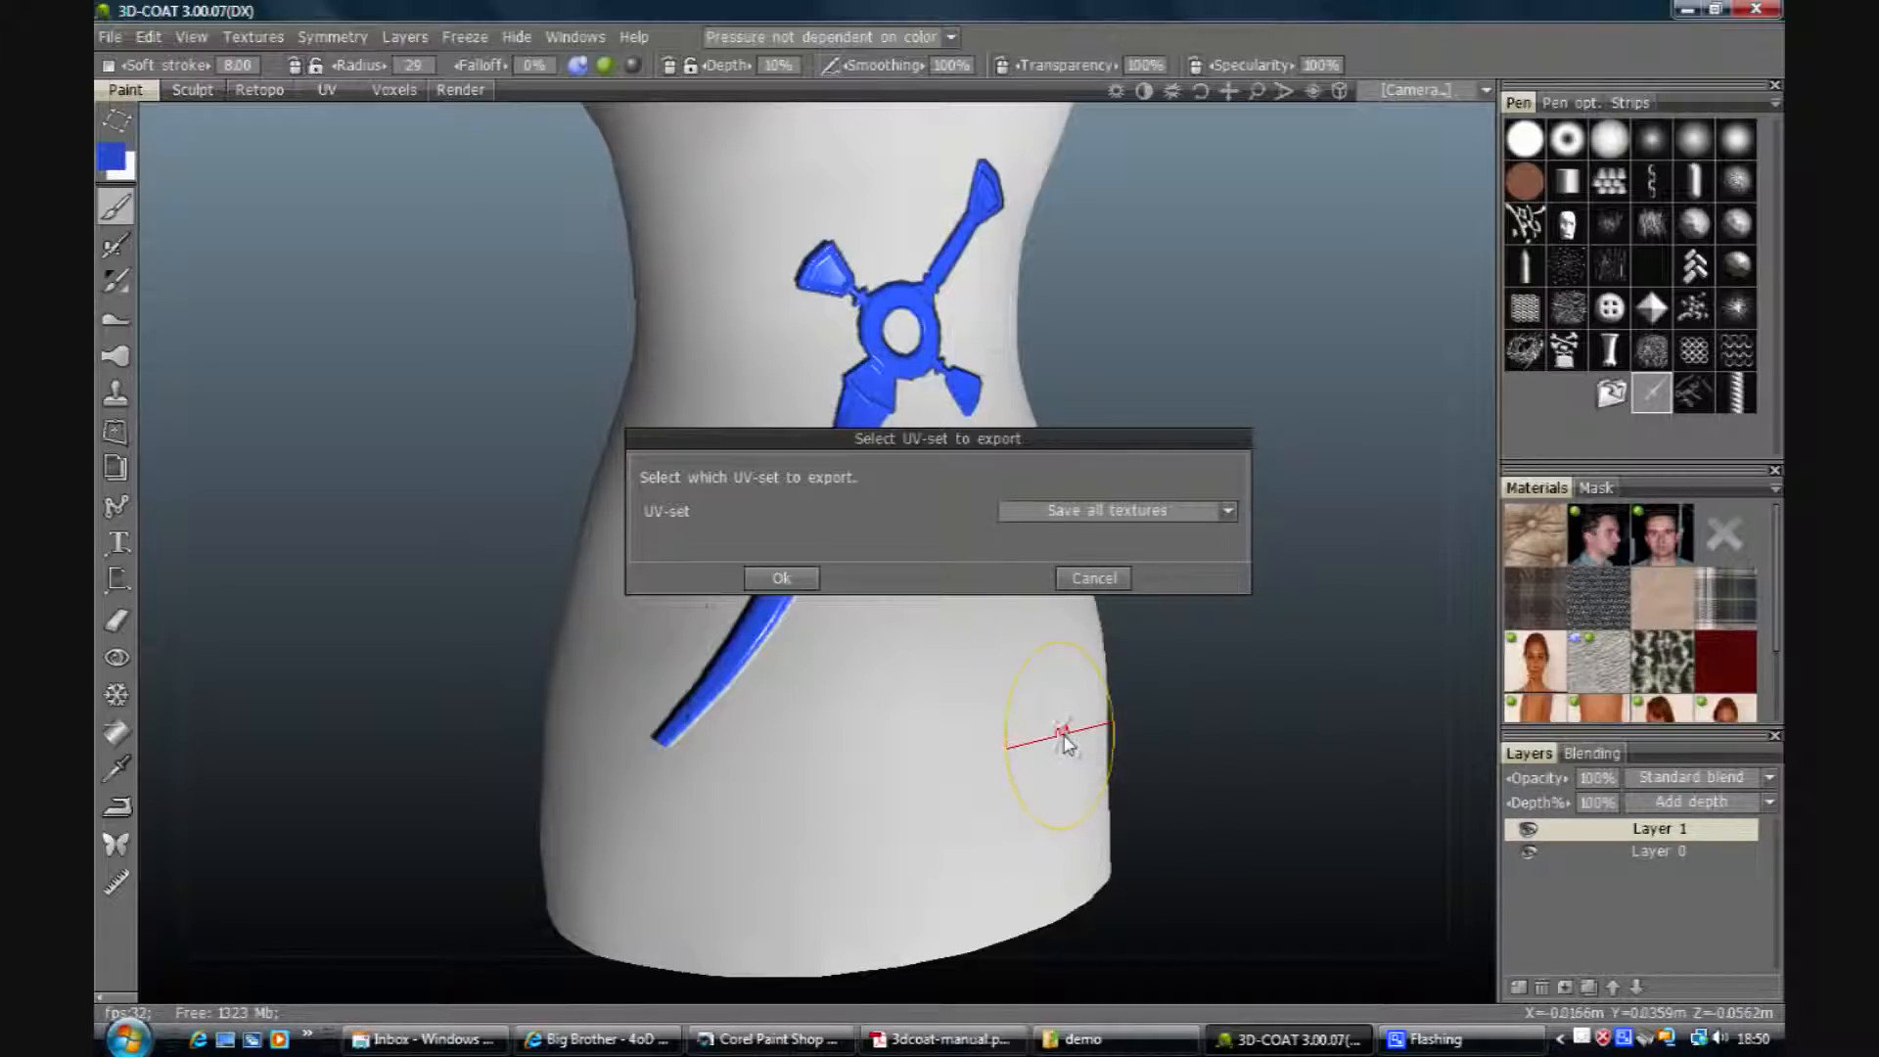
{"action": "left_click", "coordinate": [783, 580]}
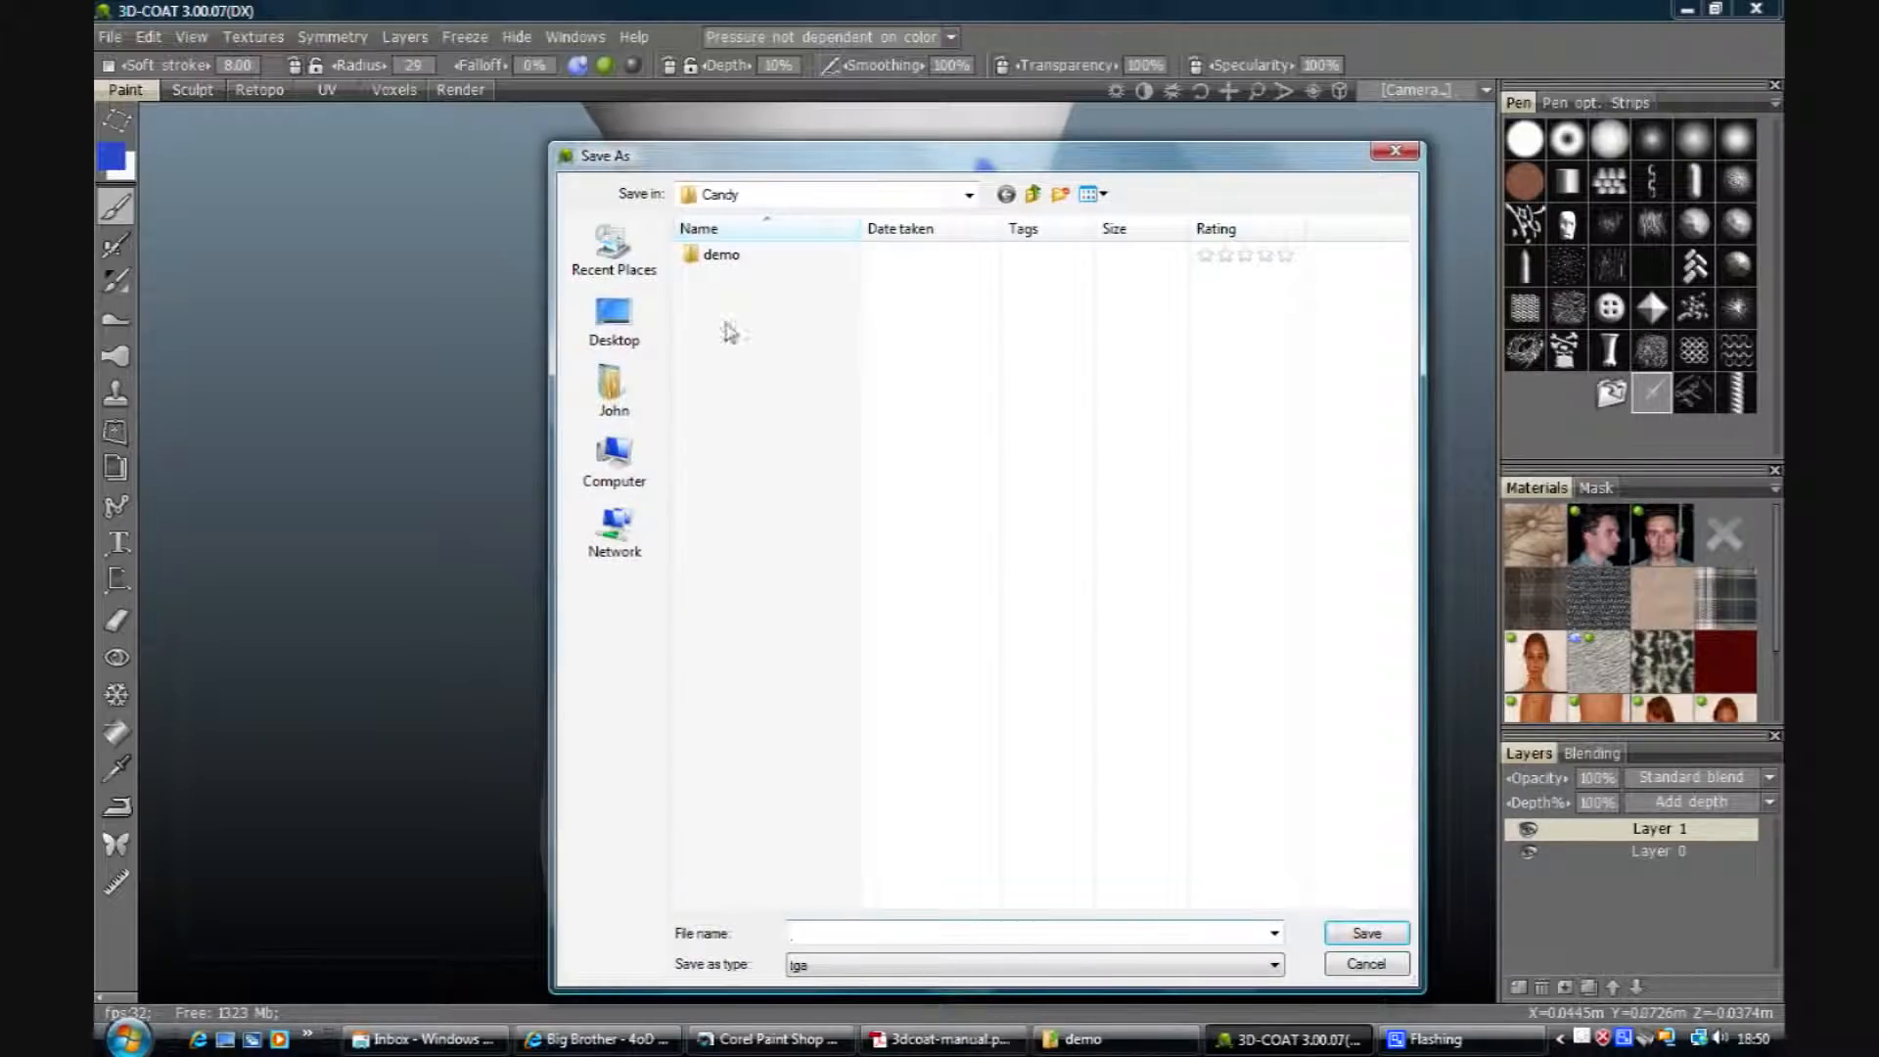
Step: Save the specular maps in the demo folder as png files named spec, filling in empty parts of the texture
{"action": "double_click", "coordinate": [721, 255]}
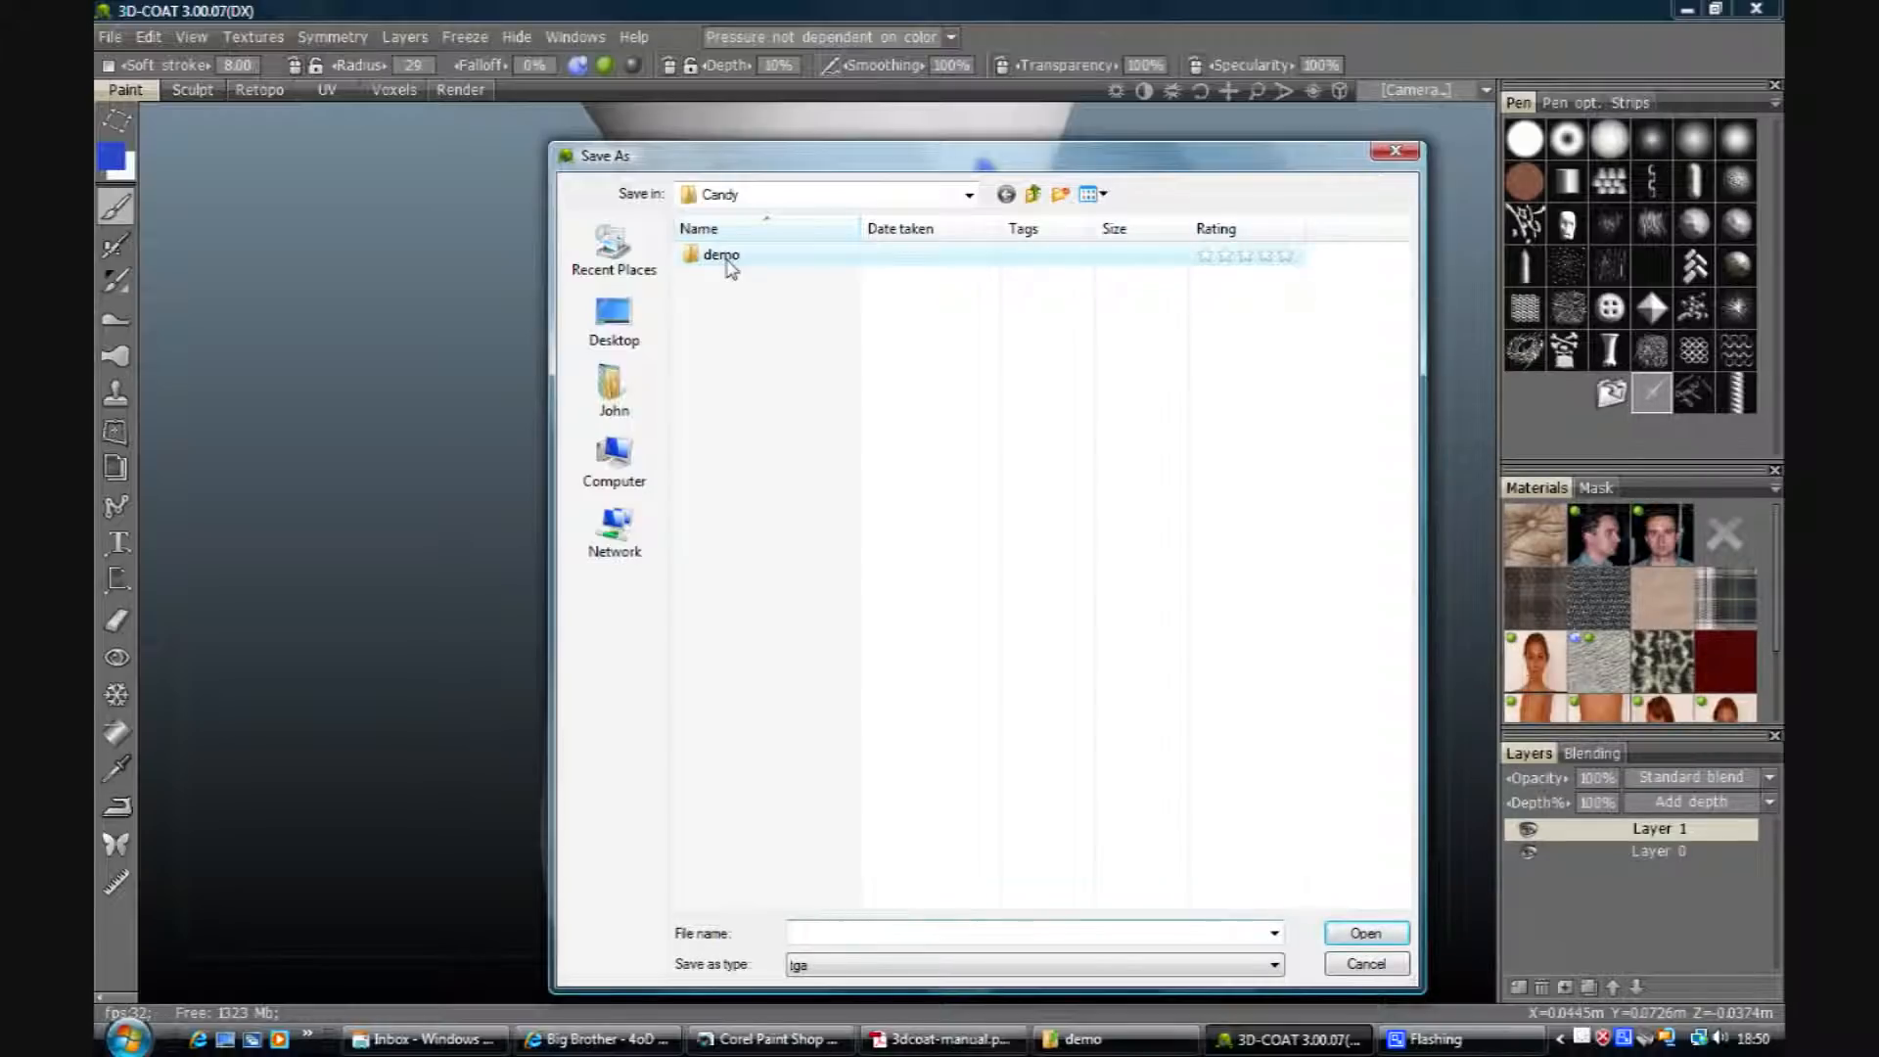
{"action": "left_click", "coordinate": [829, 966]}
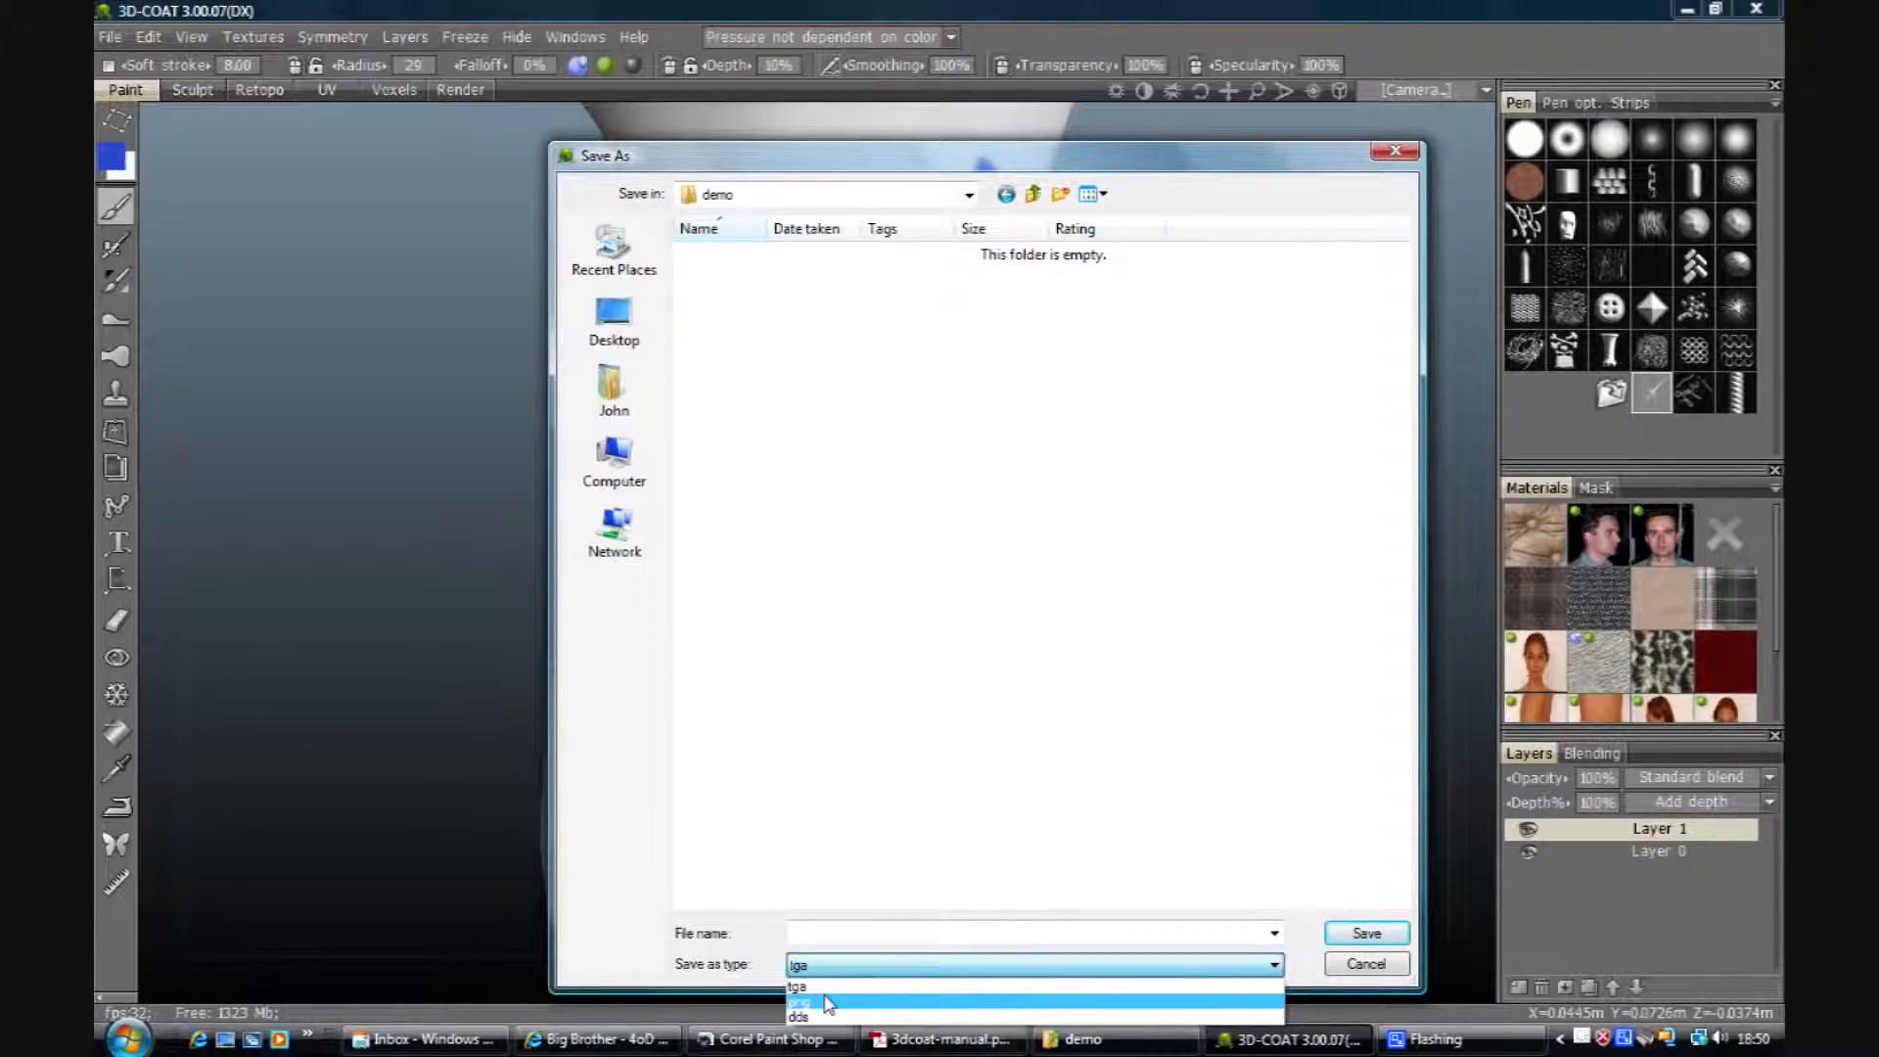
{"action": "left_click", "coordinate": [798, 1002]}
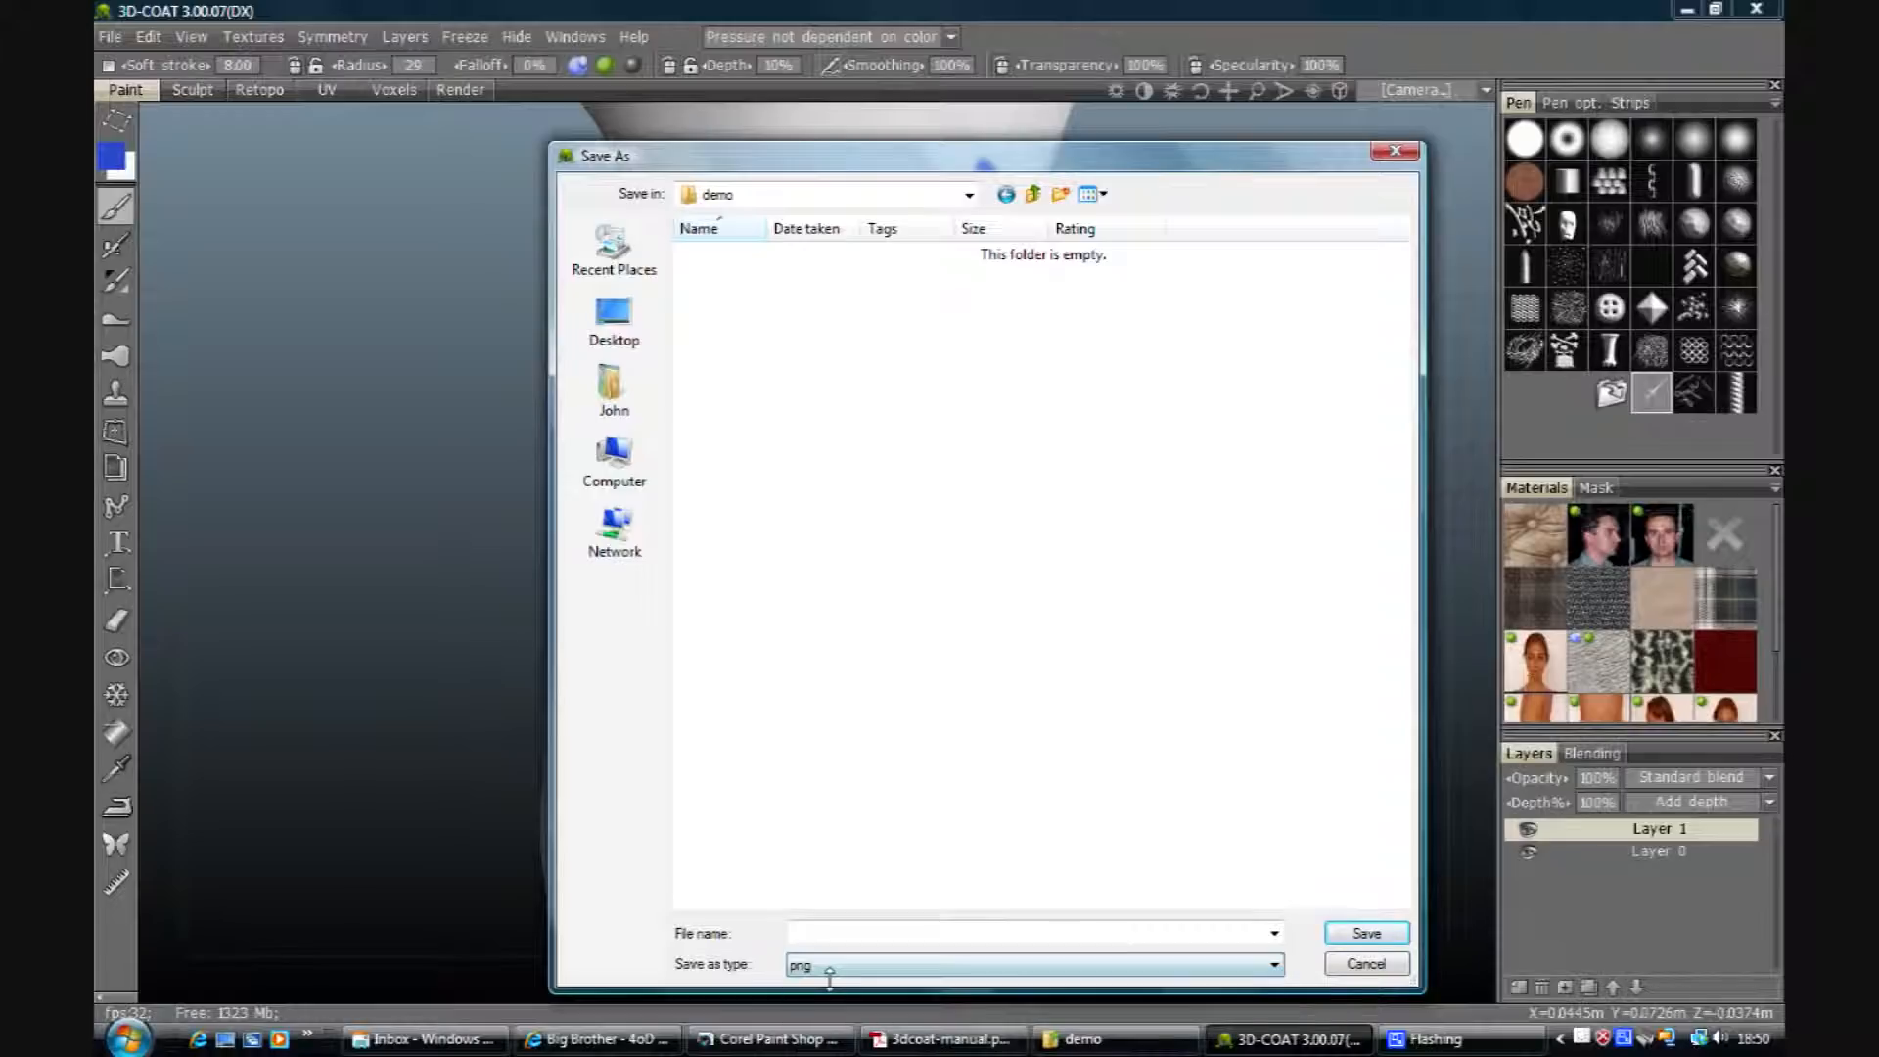
{"action": "left_click", "coordinate": [1032, 933]}
{"action": "type", "text": "spec"}
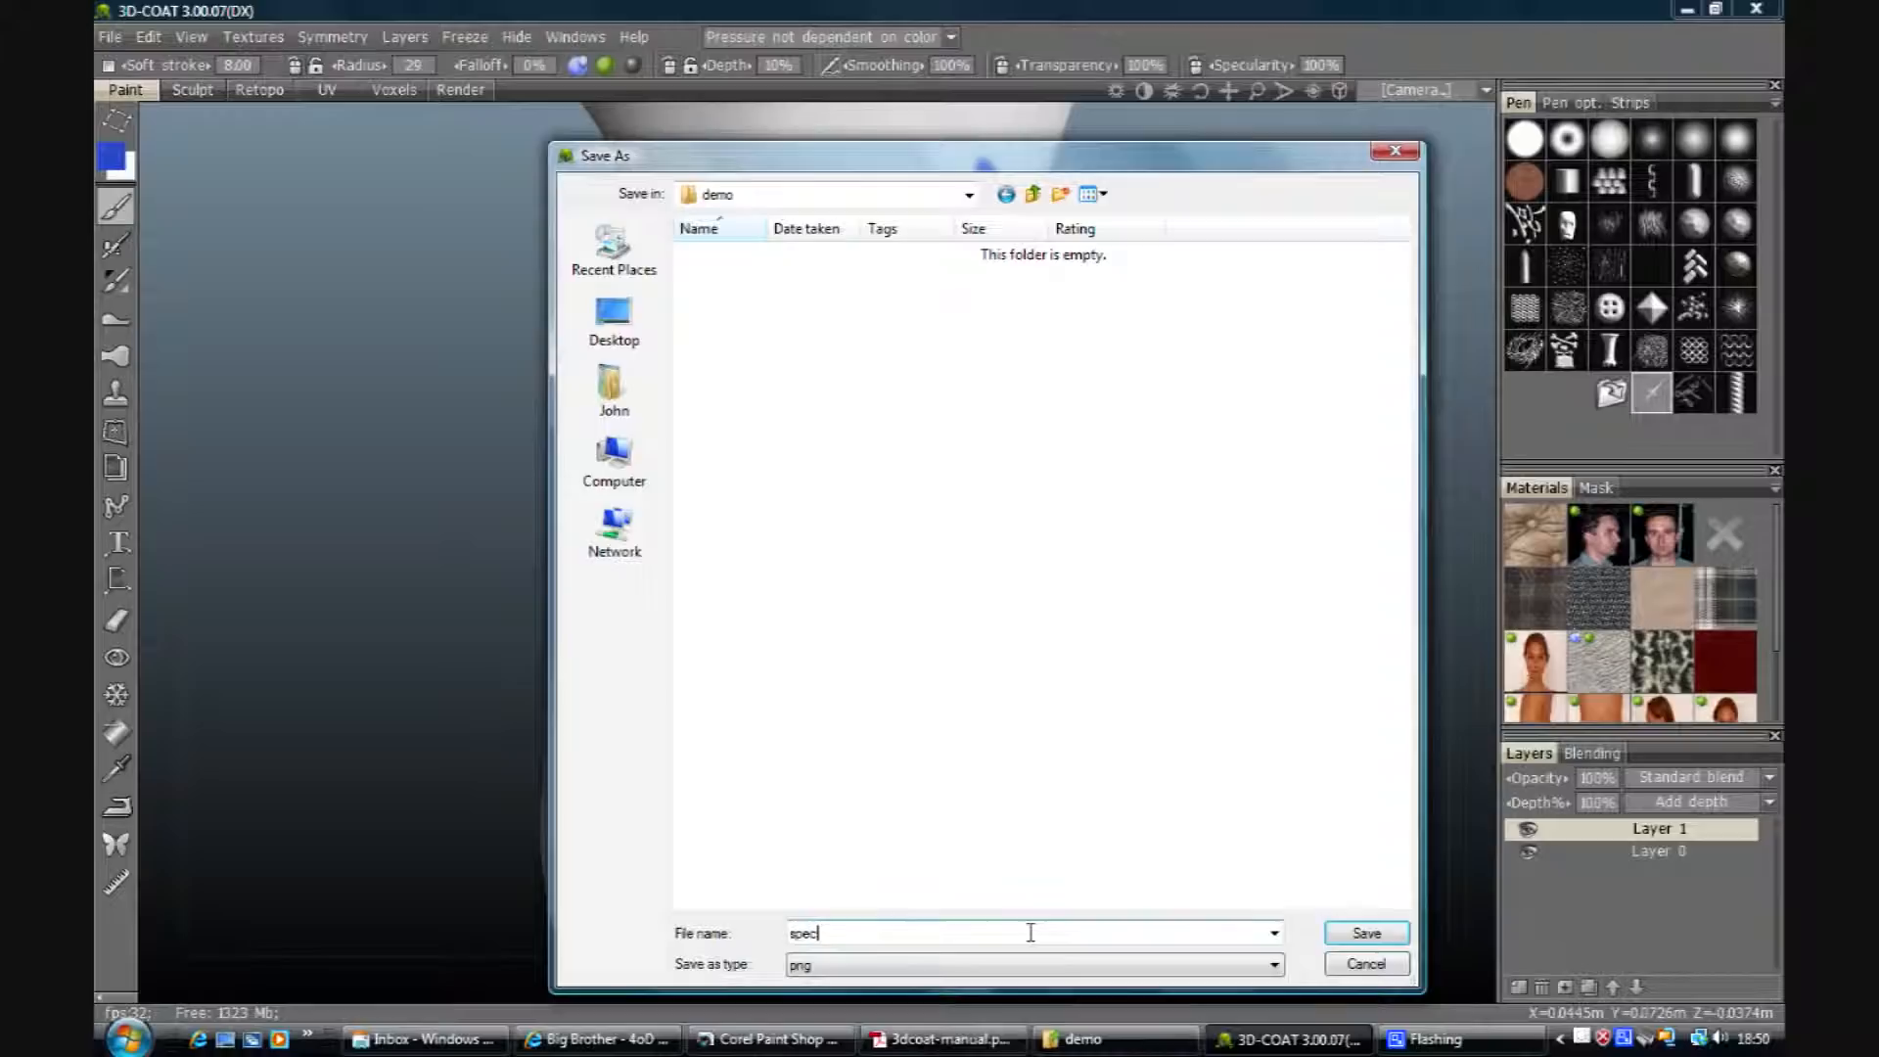
{"action": "key", "text": "Return"}
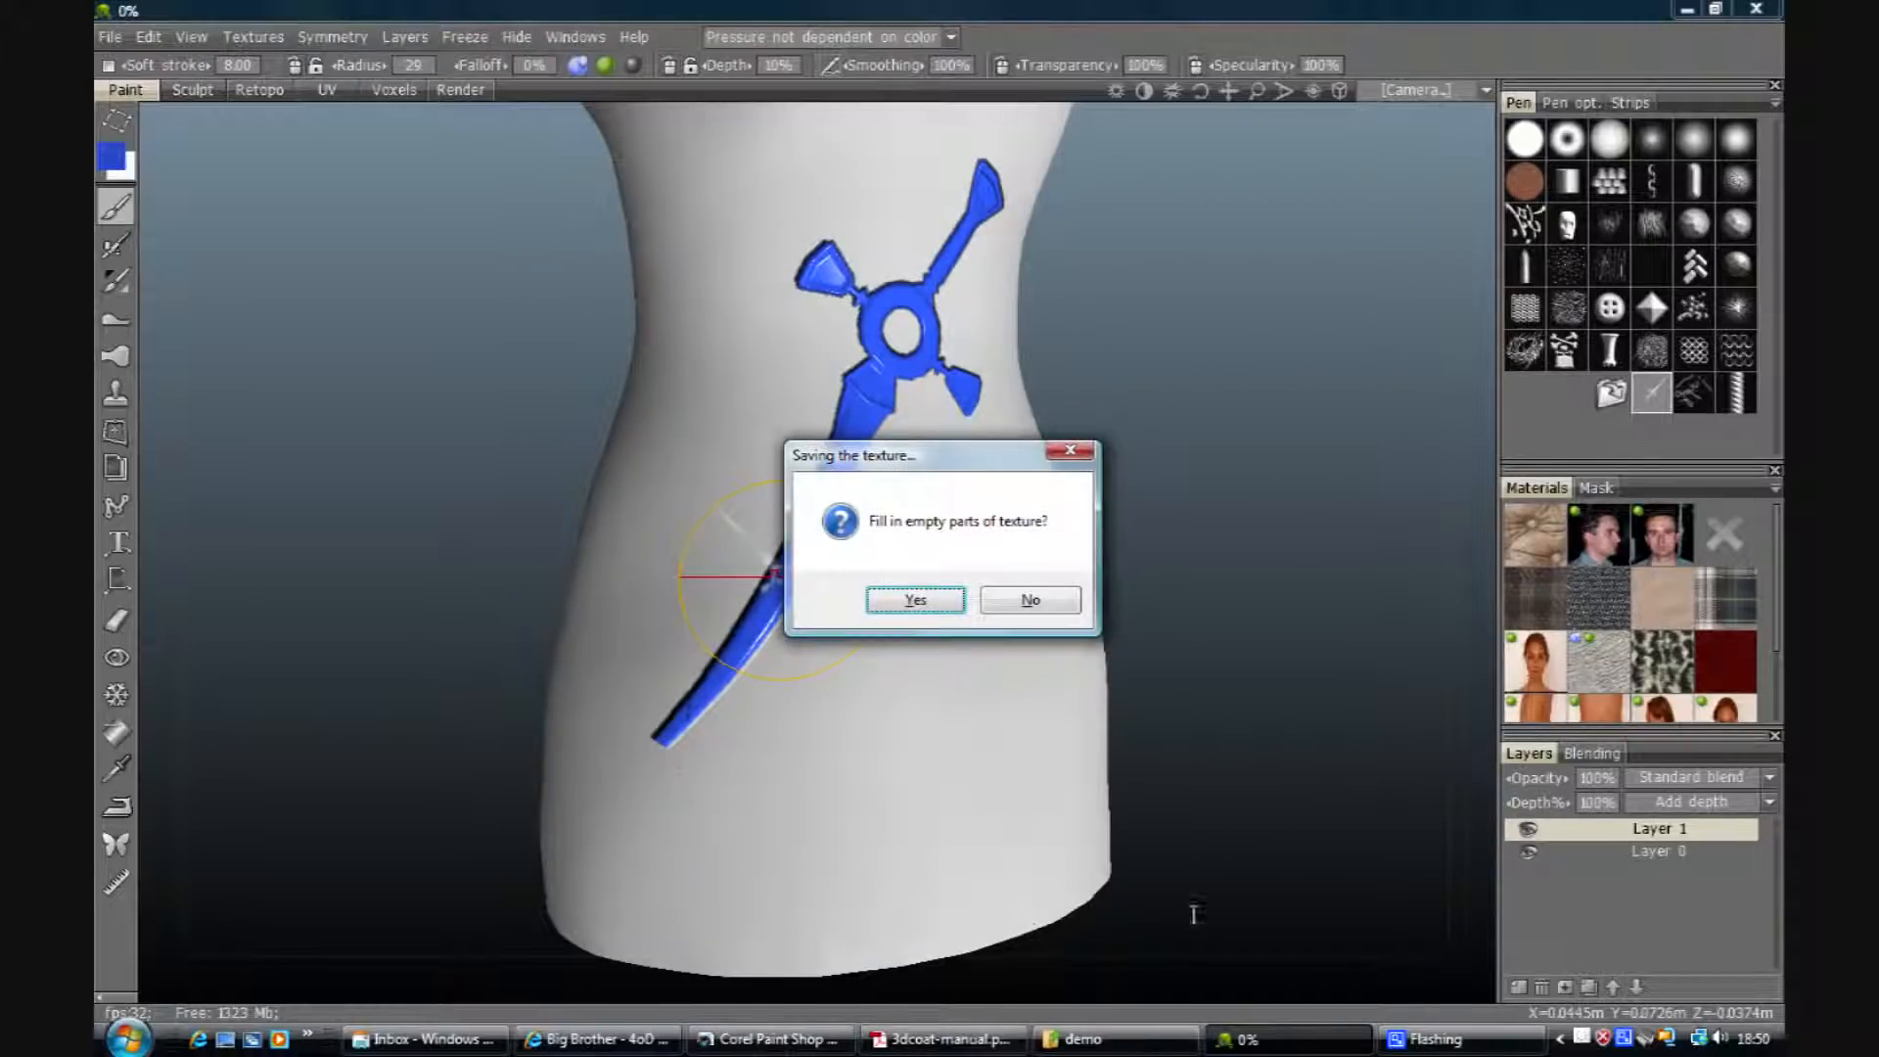
{"action": "left_click", "coordinate": [930, 605]}
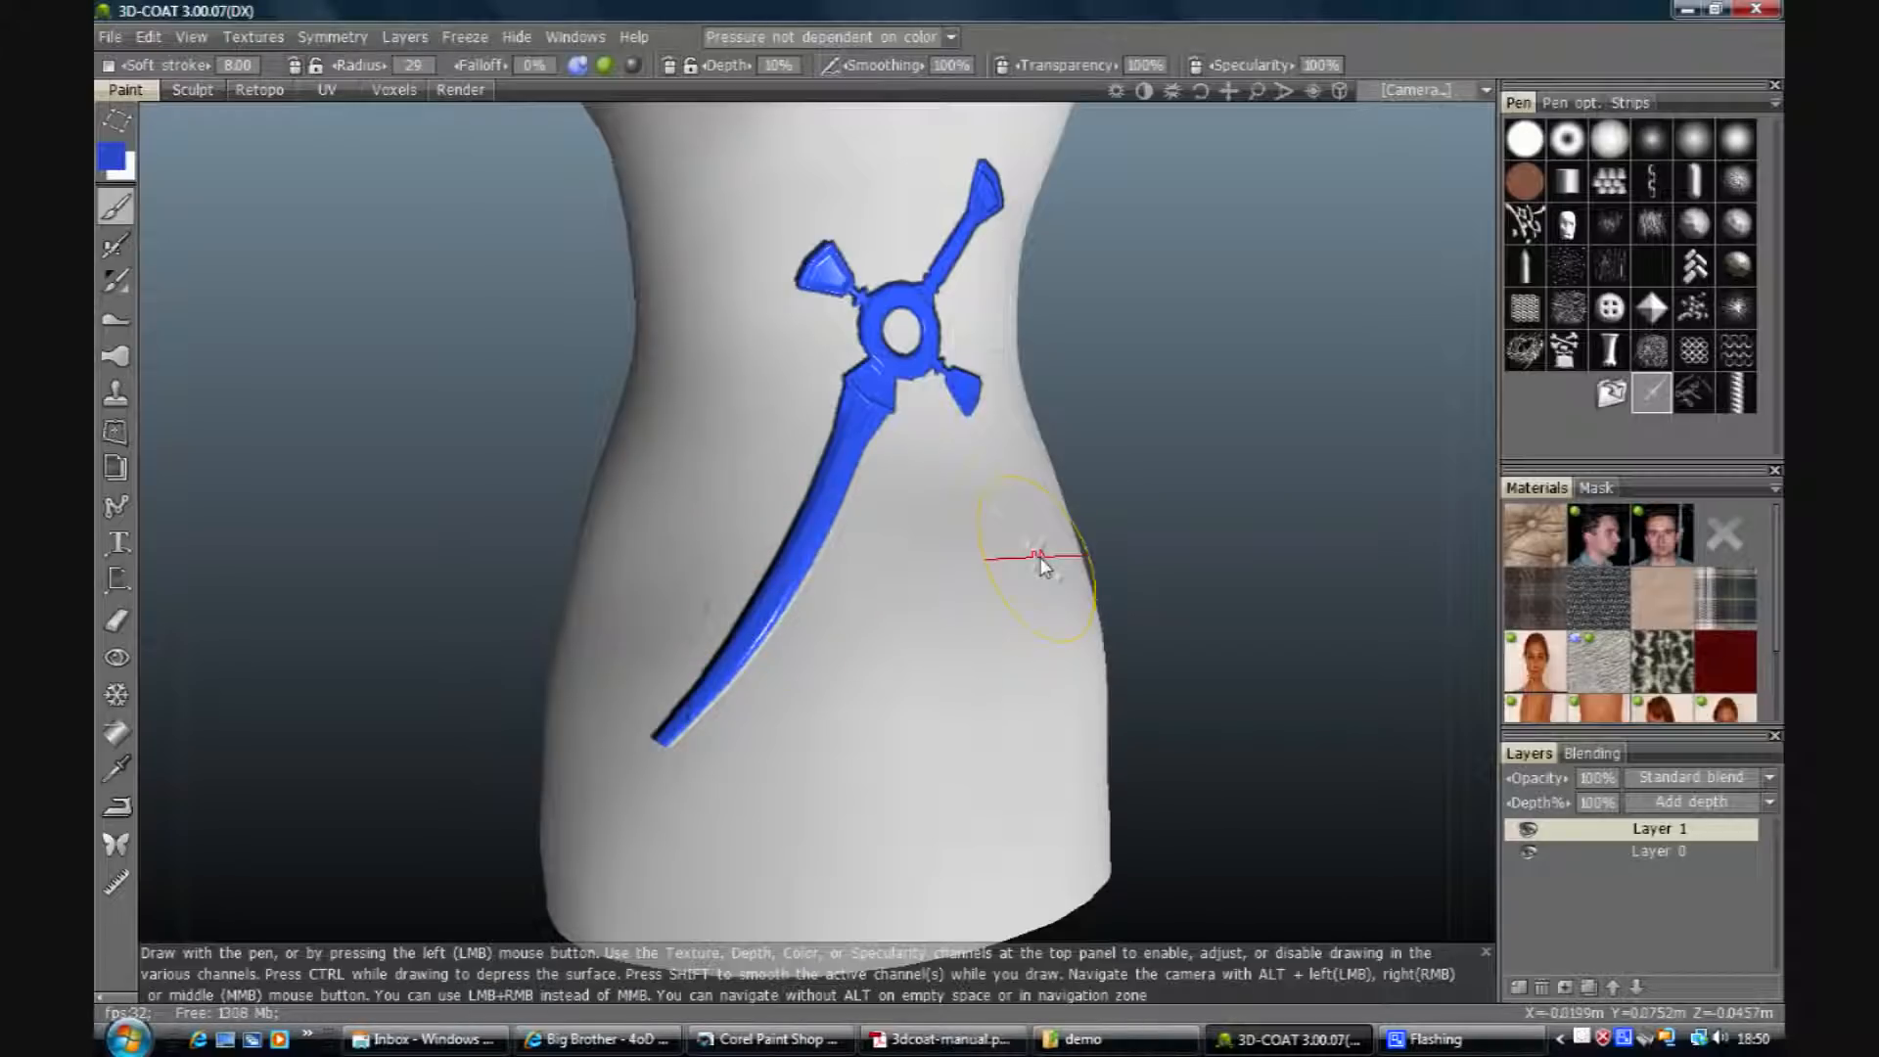
Step: Start exporting the displacement map of visible layers for all textures, with the map type Zero level is grey
{"action": "left_click", "coordinate": [346, 39]}
{"action": "mouse_move", "coordinate": [252, 37]}
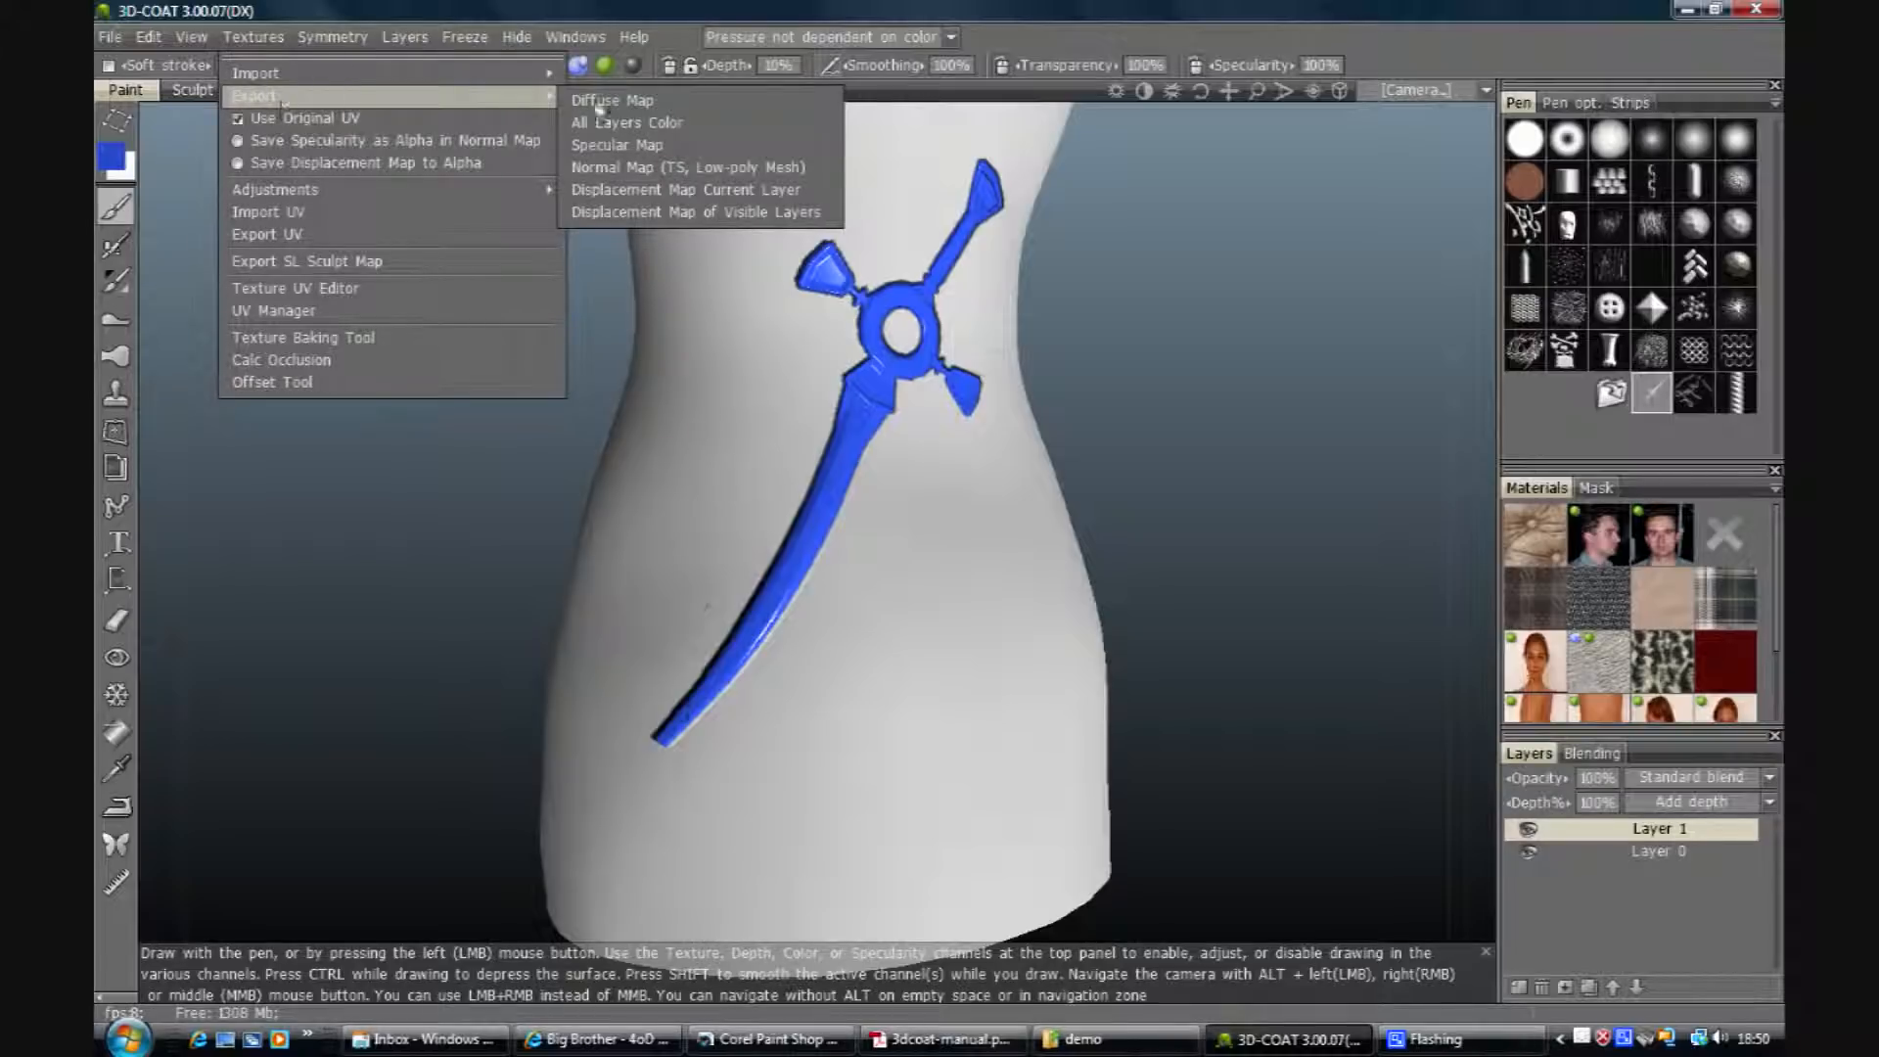
{"action": "left_click", "coordinate": [618, 195]}
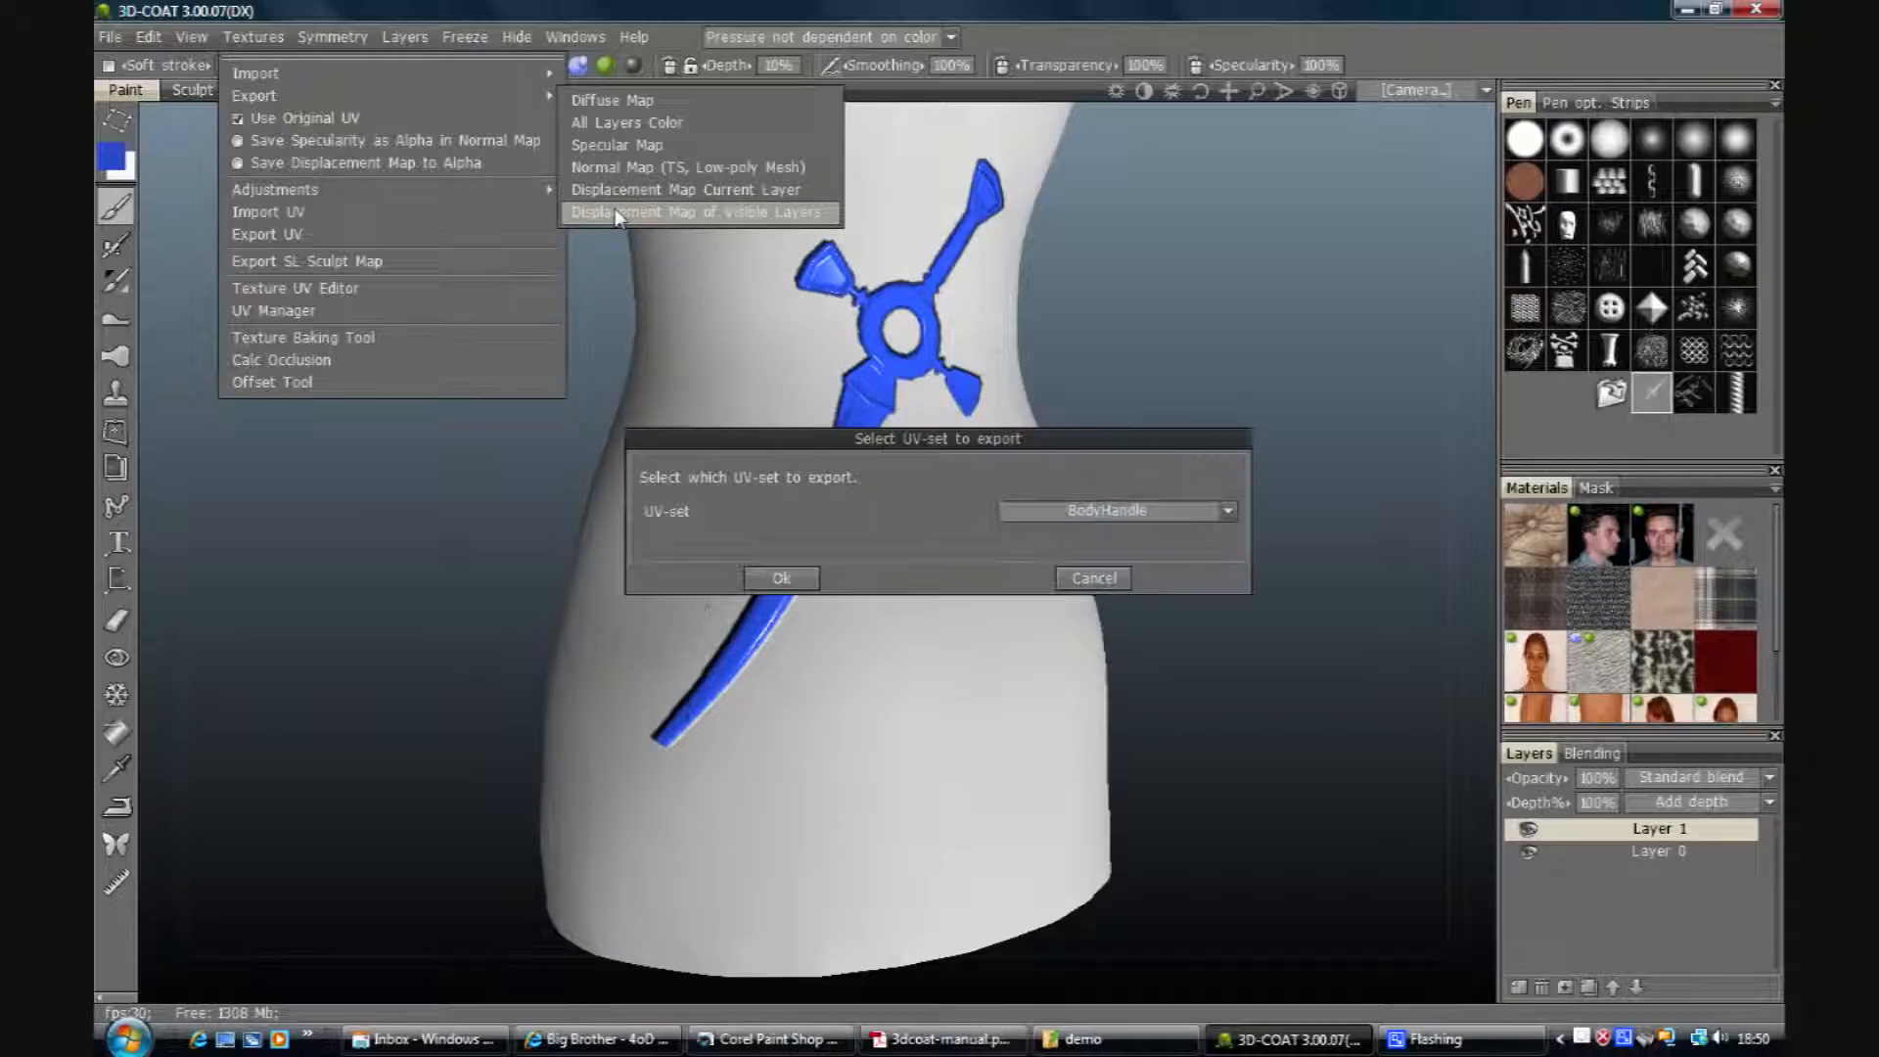
{"action": "left_click", "coordinate": [1117, 511]}
{"action": "left_click", "coordinate": [1086, 738]}
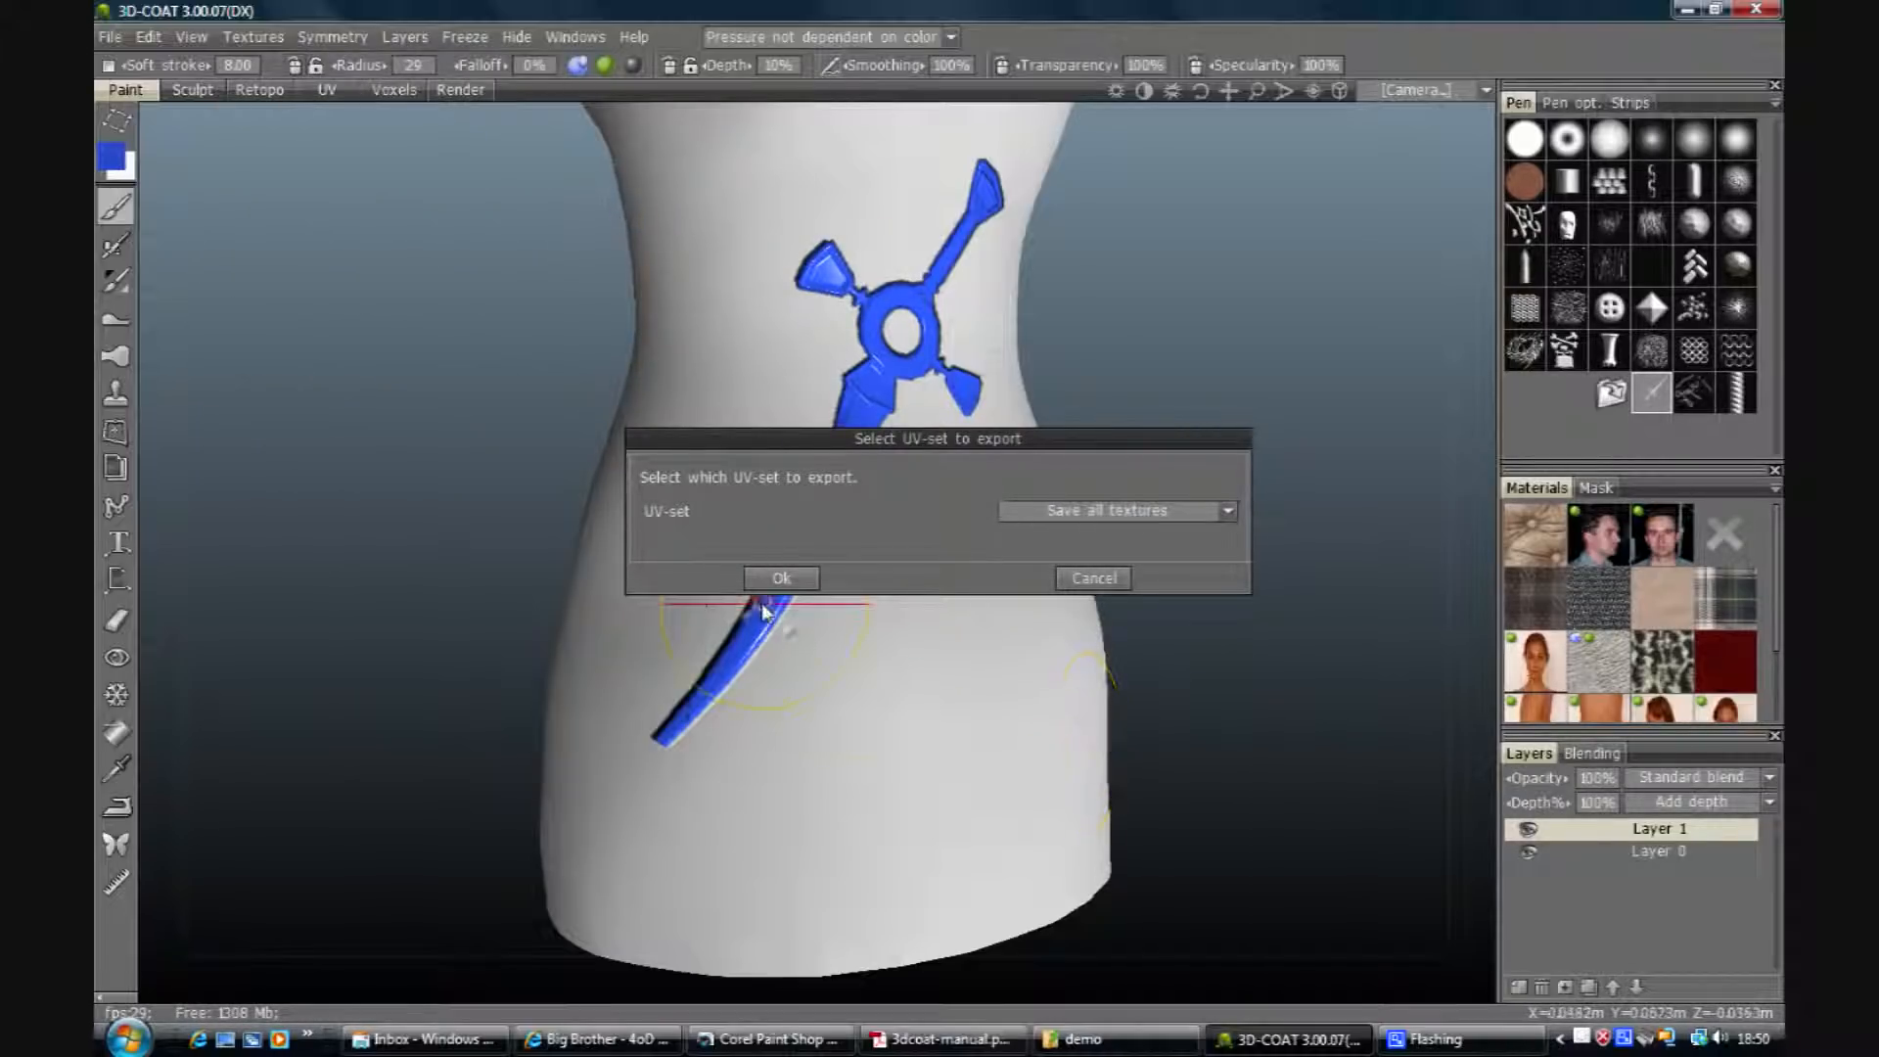
{"action": "left_click", "coordinate": [779, 577]}
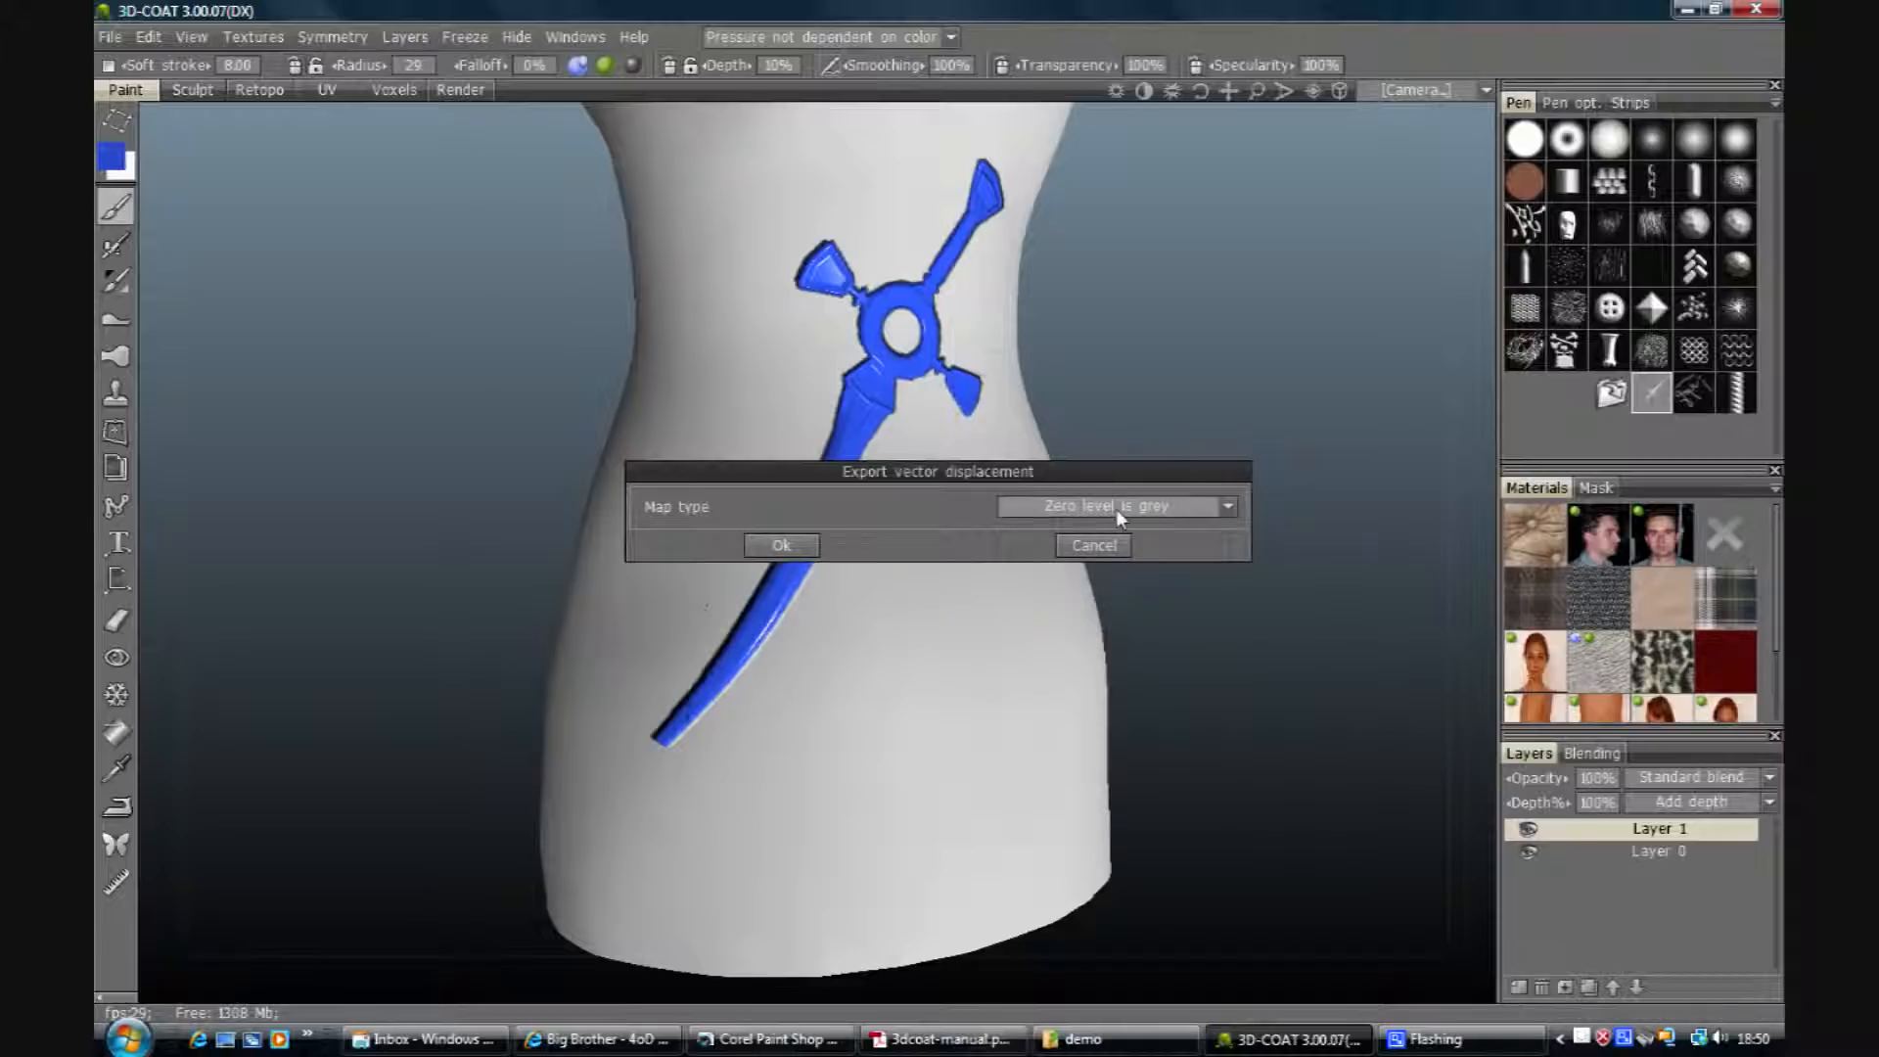
{"action": "left_click", "coordinate": [1165, 508]}
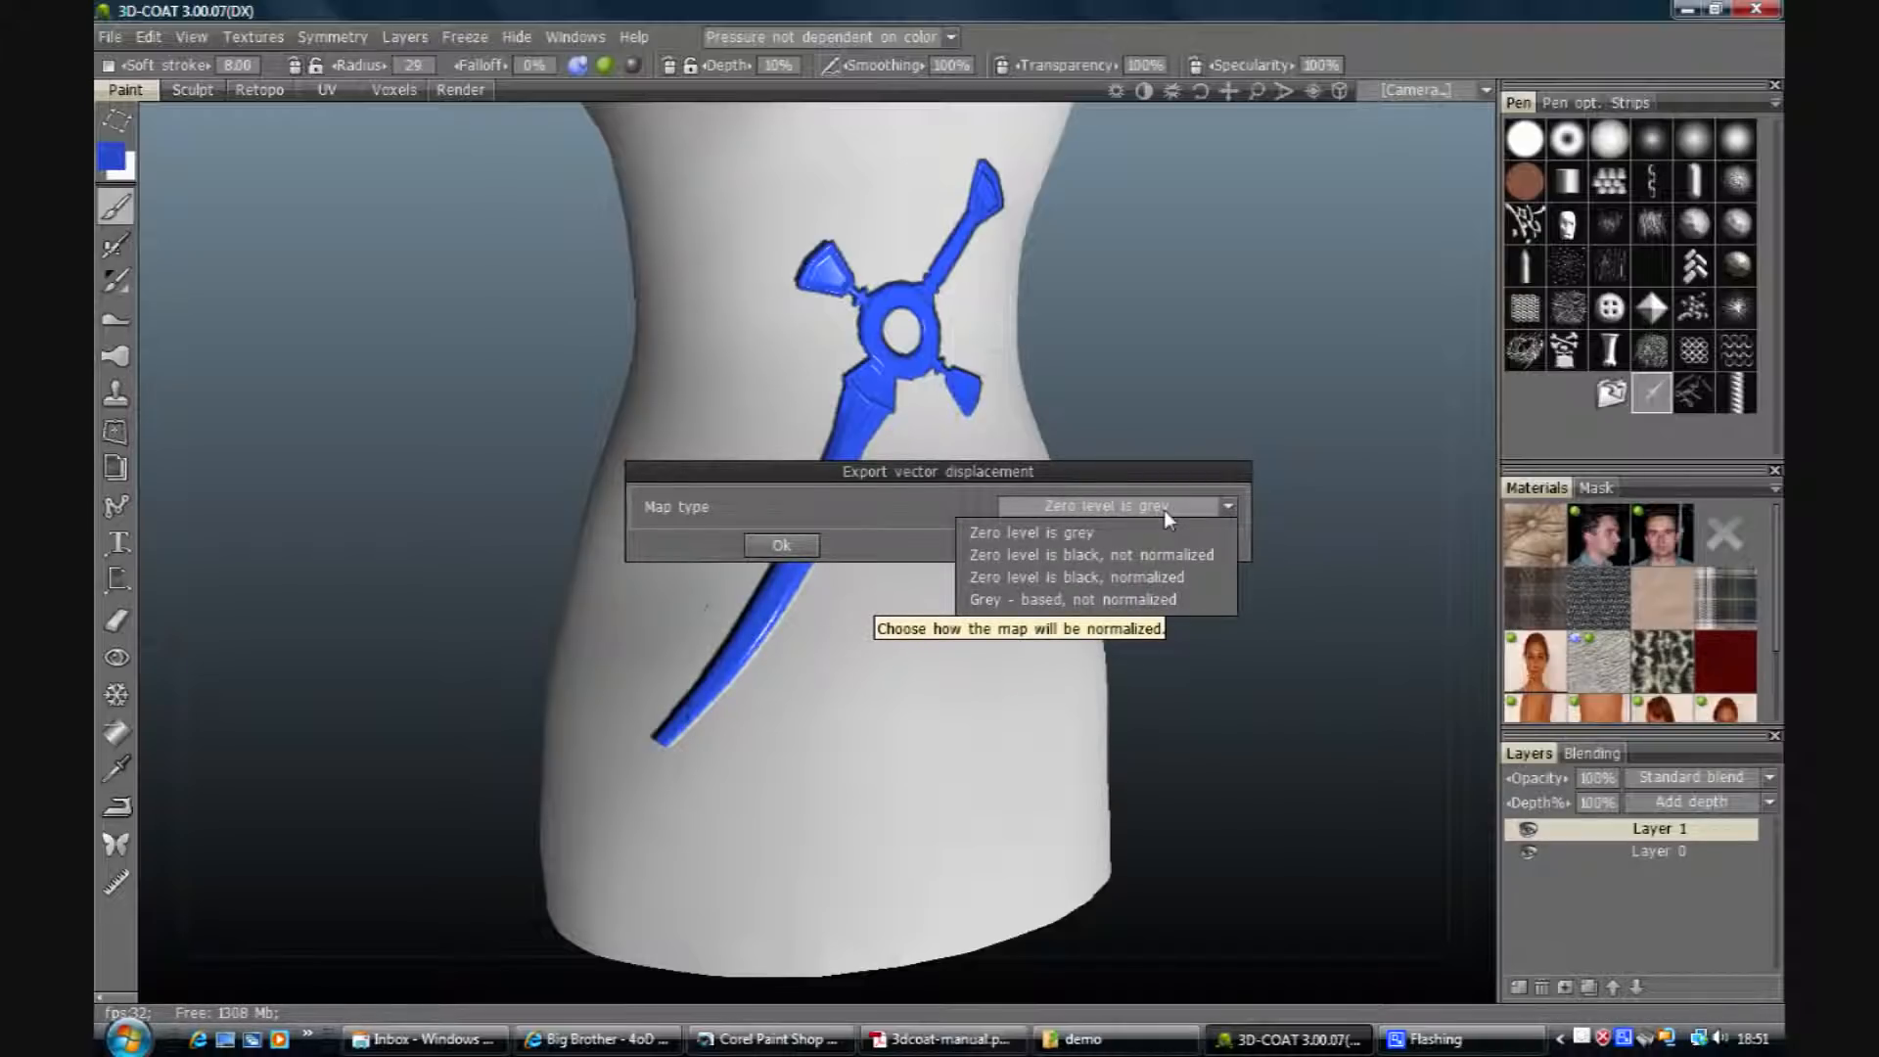
{"action": "left_click", "coordinate": [1138, 530]}
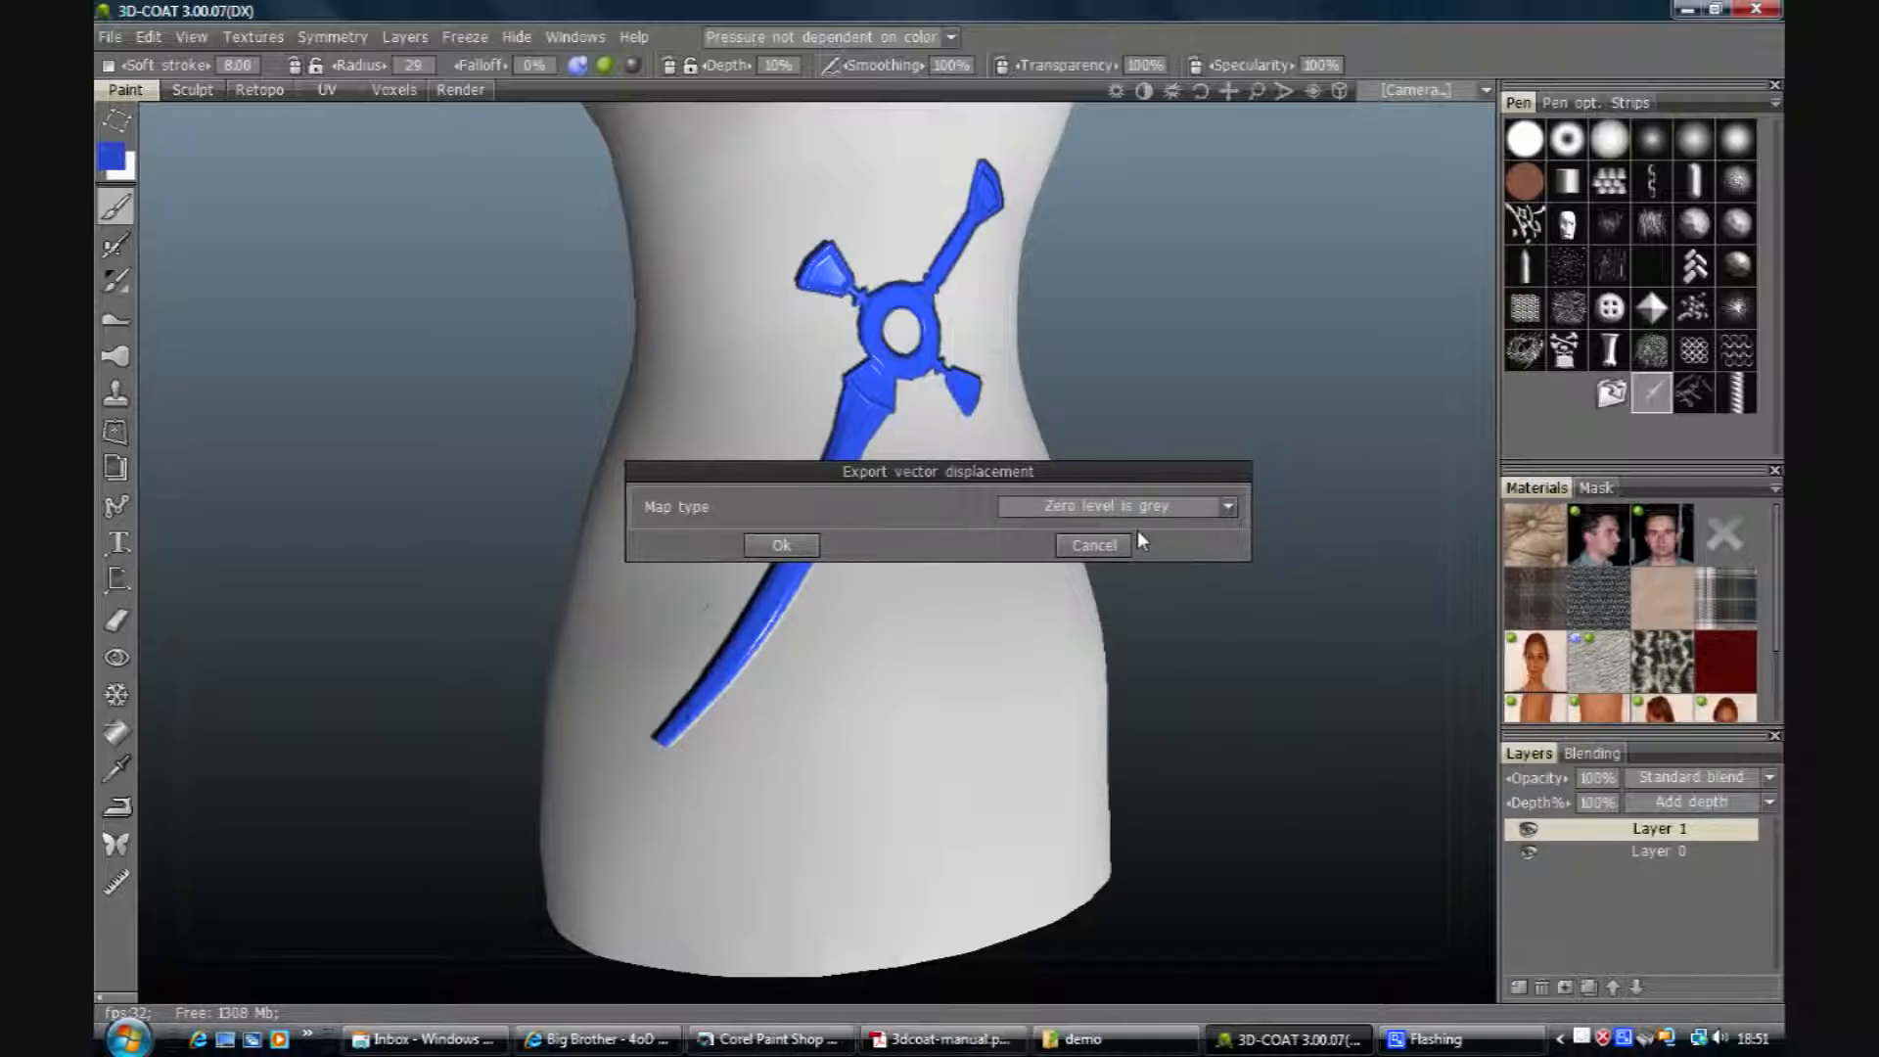
{"action": "left_click", "coordinate": [783, 545]}
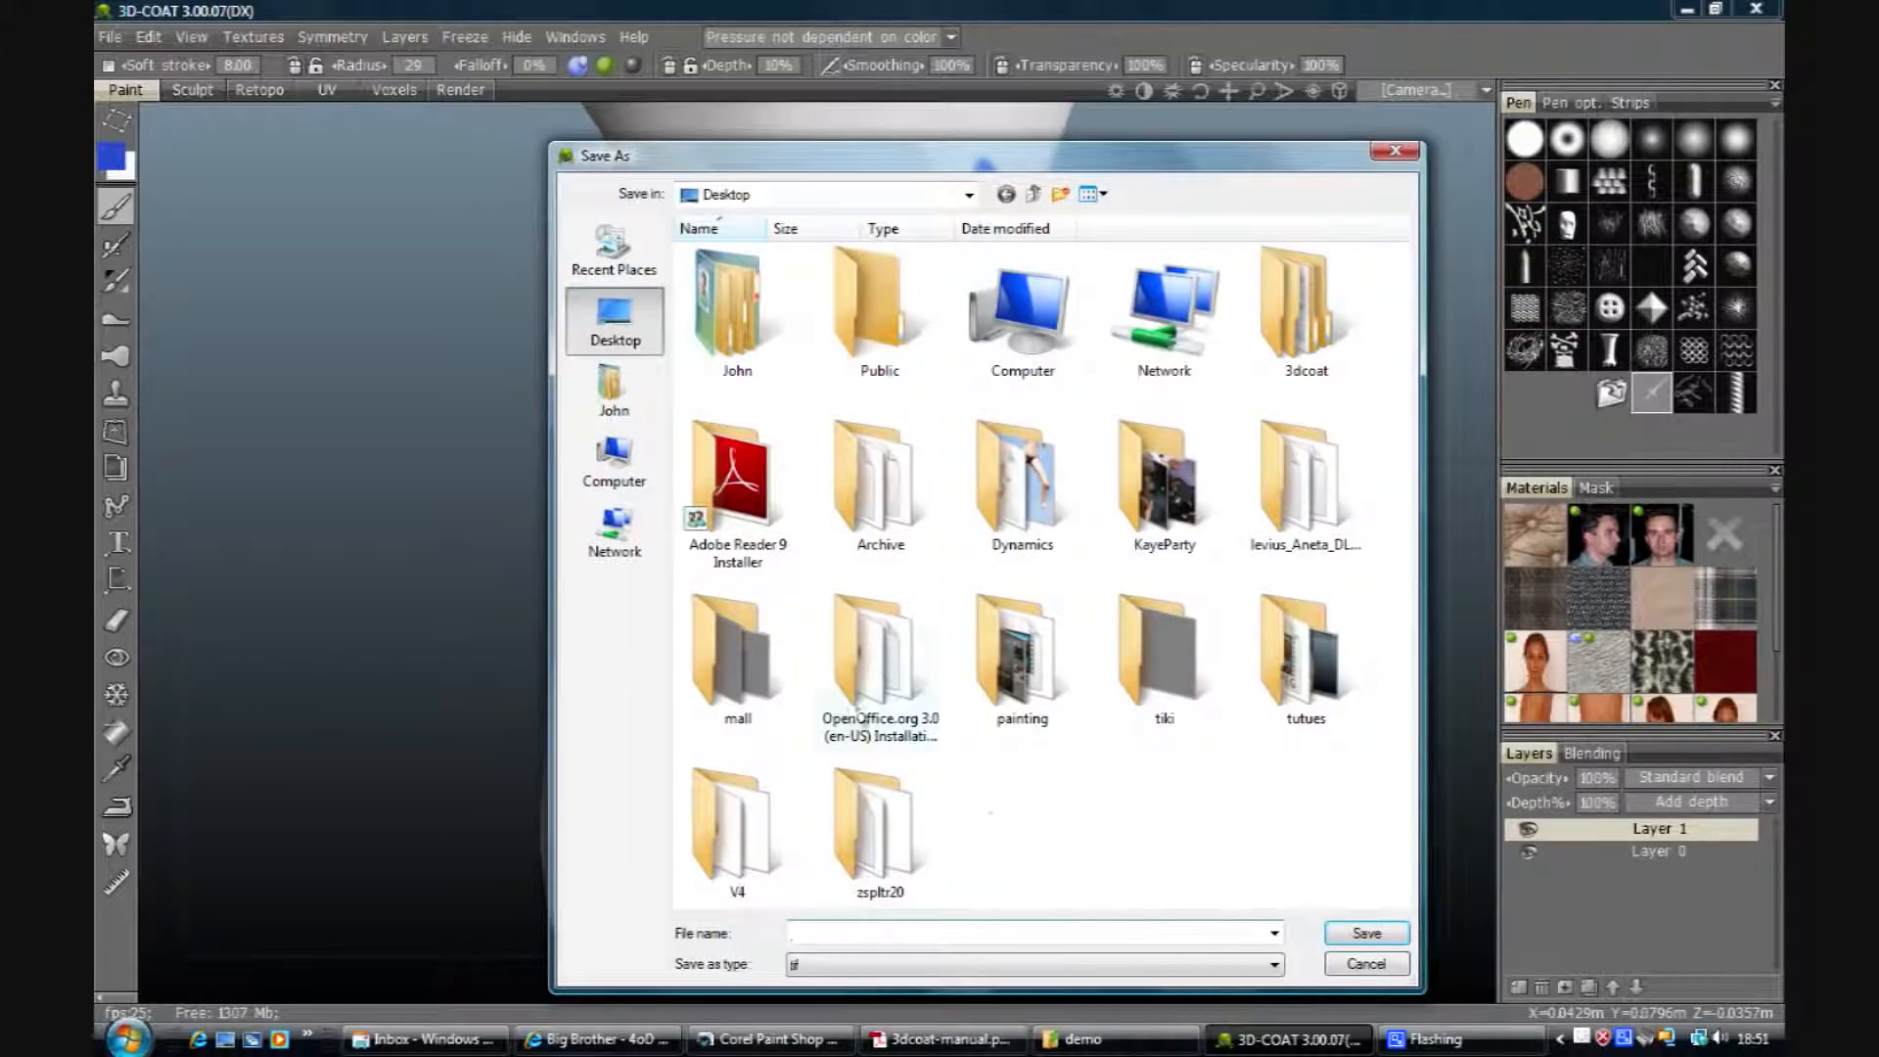
Step: Choose C:\Program Files\Smith Micro\Poser Pro\Runtime\Textures\EtherDesigns\G4\Candy\demo as the save location for the displacement maps
{"action": "left_click", "coordinate": [615, 469]}
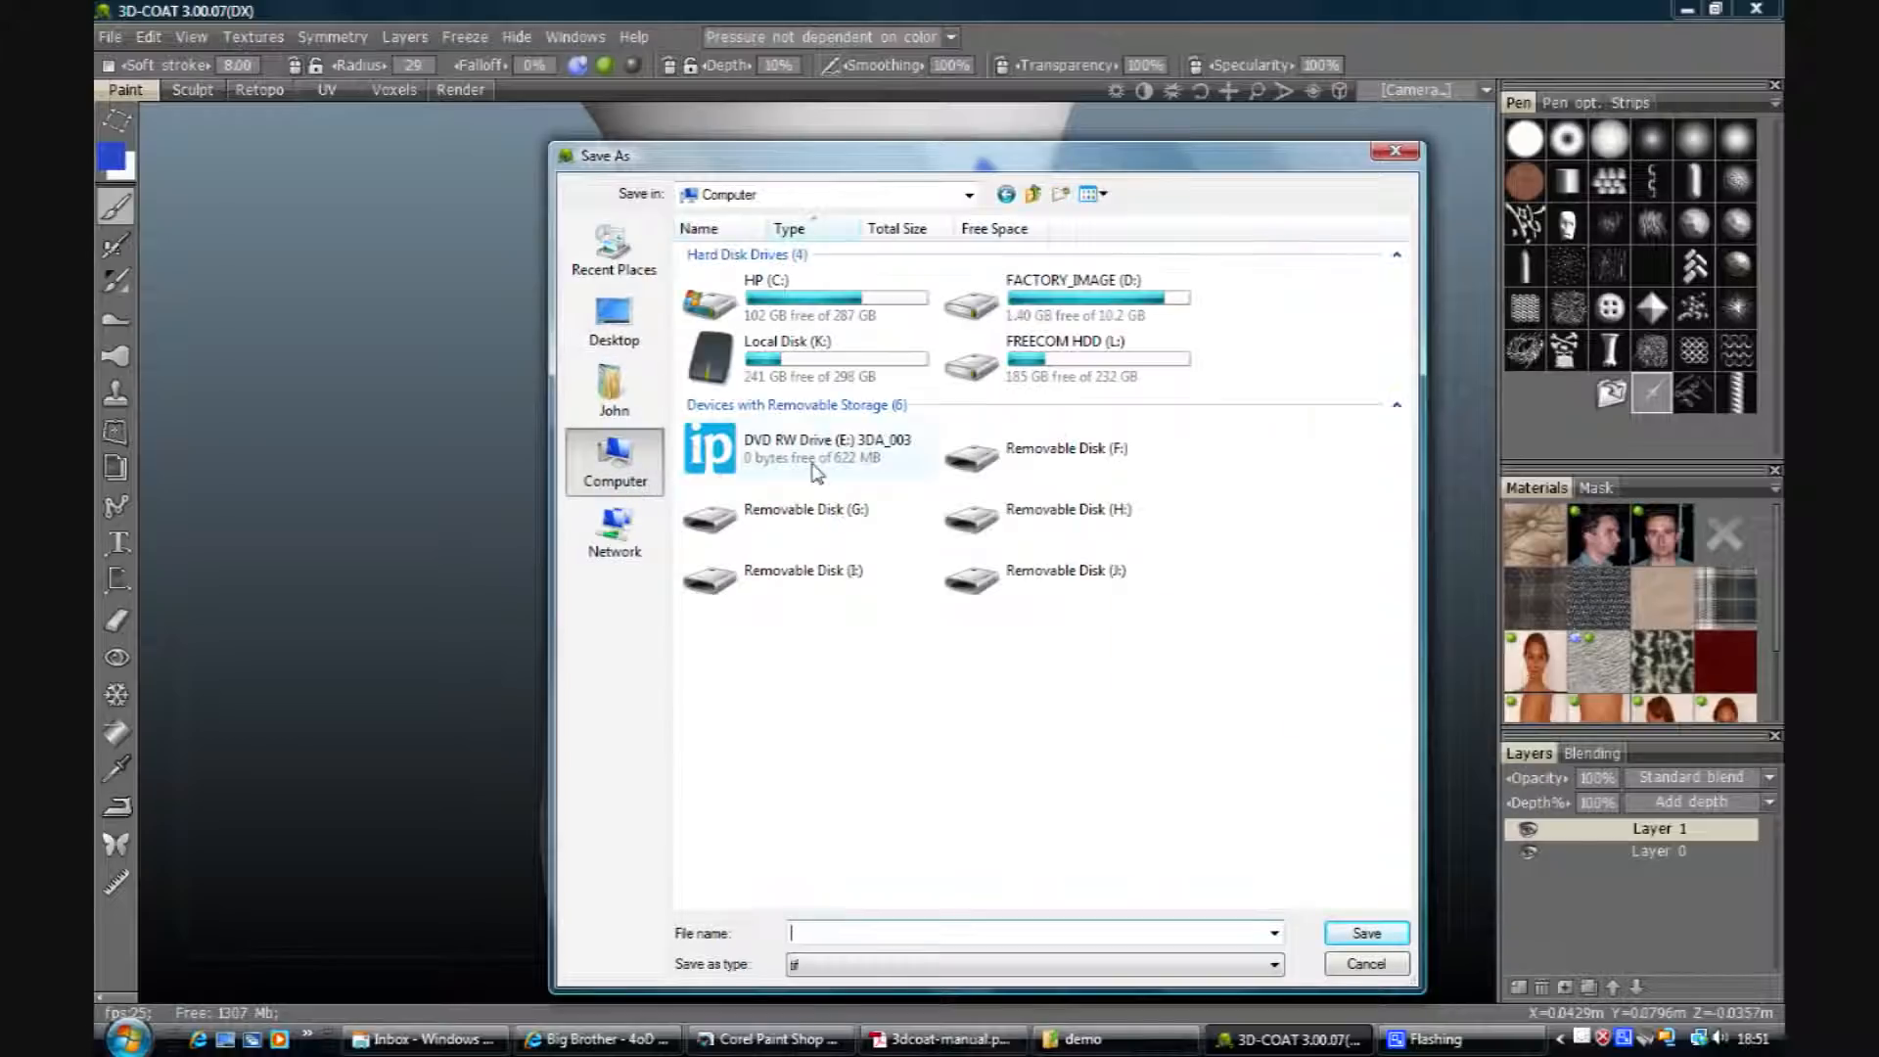
{"action": "left_click", "coordinate": [1057, 370]}
{"action": "double_click", "coordinate": [847, 309]}
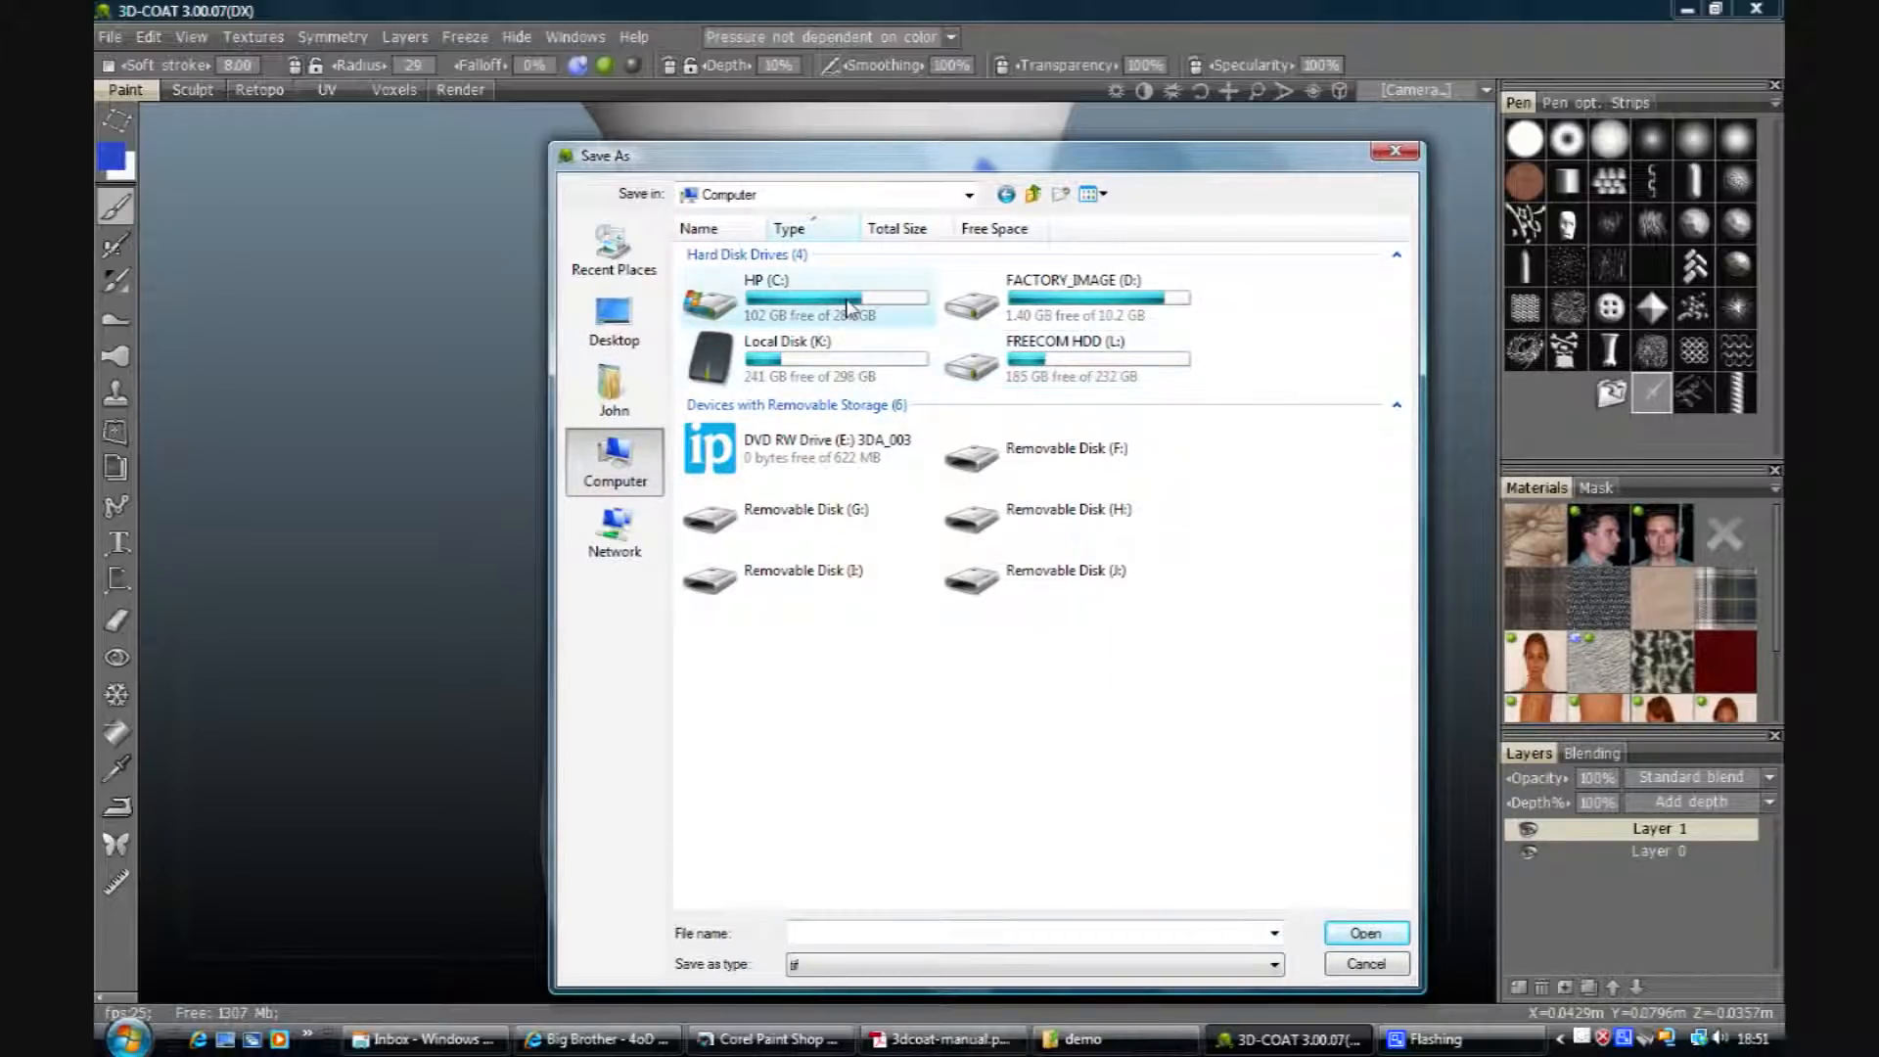
{"action": "double_click", "coordinate": [725, 325]}
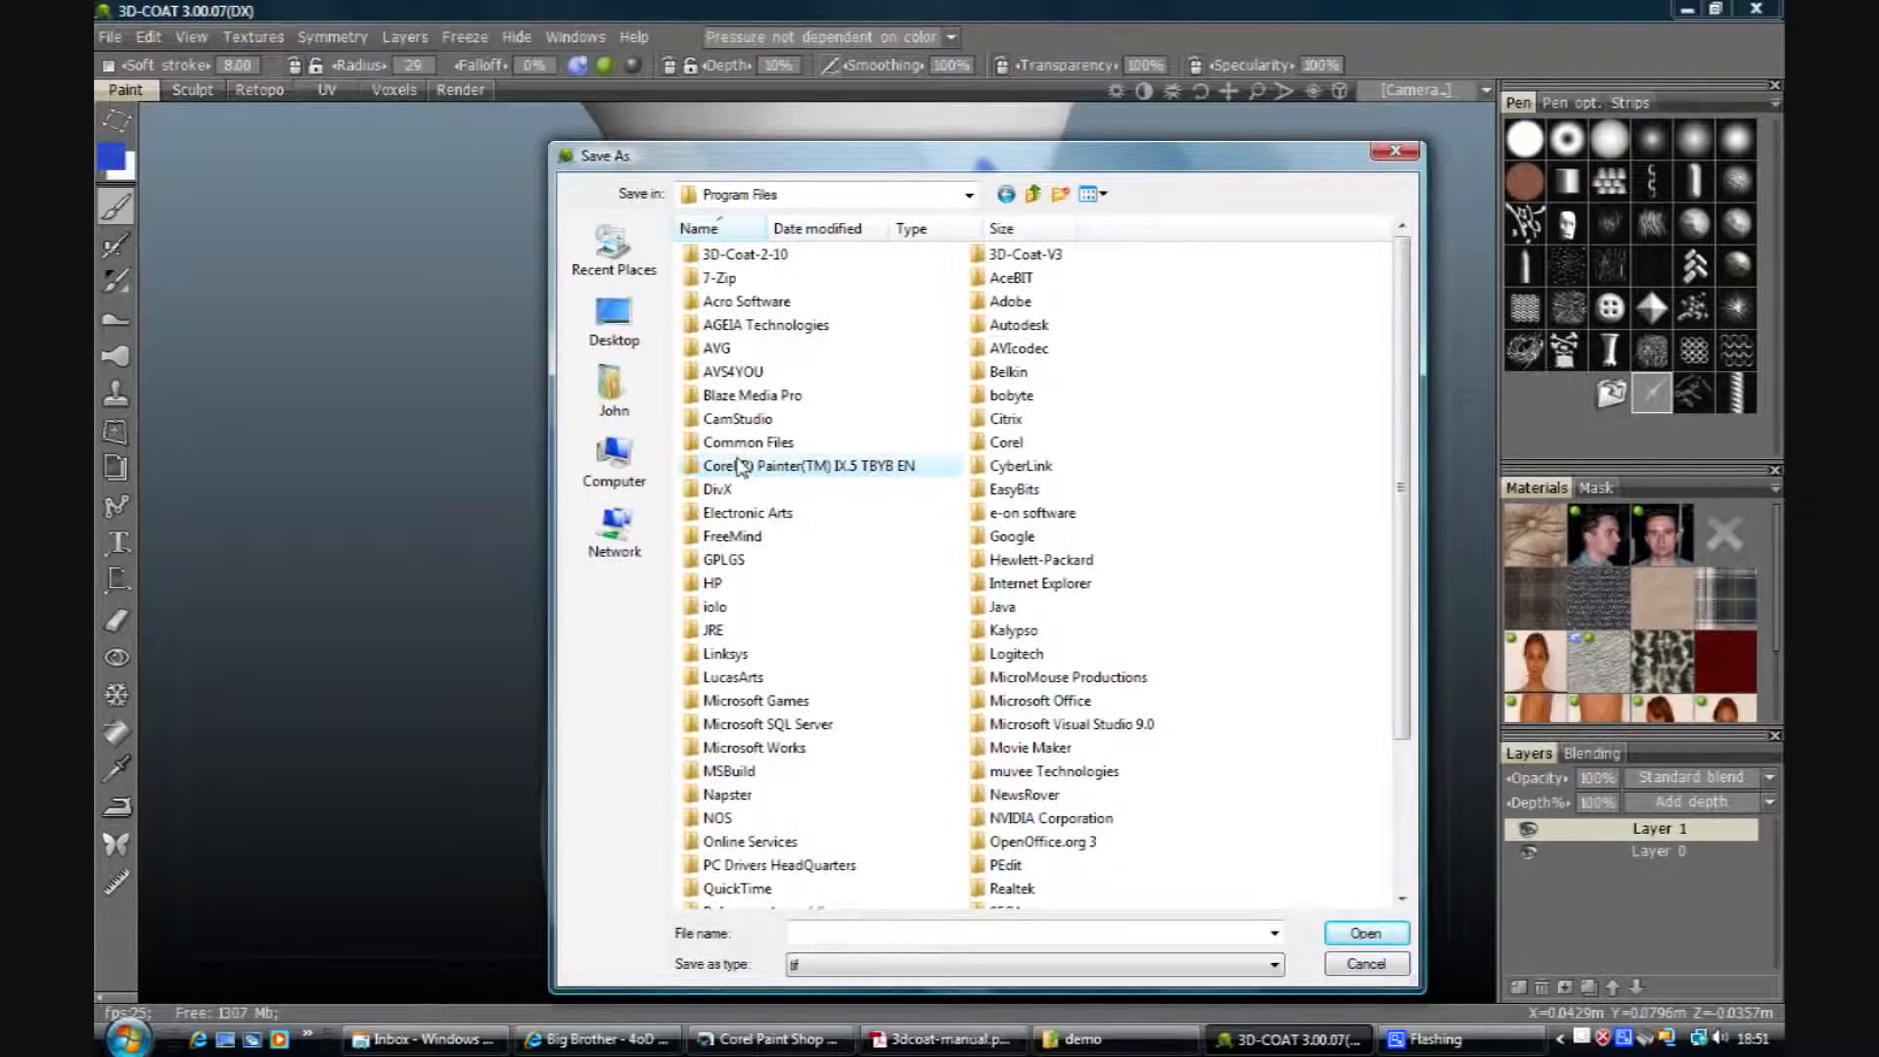
{"action": "scroll", "coordinate": [741, 467], "scroll_direction": "down", "scroll_amount": 3}
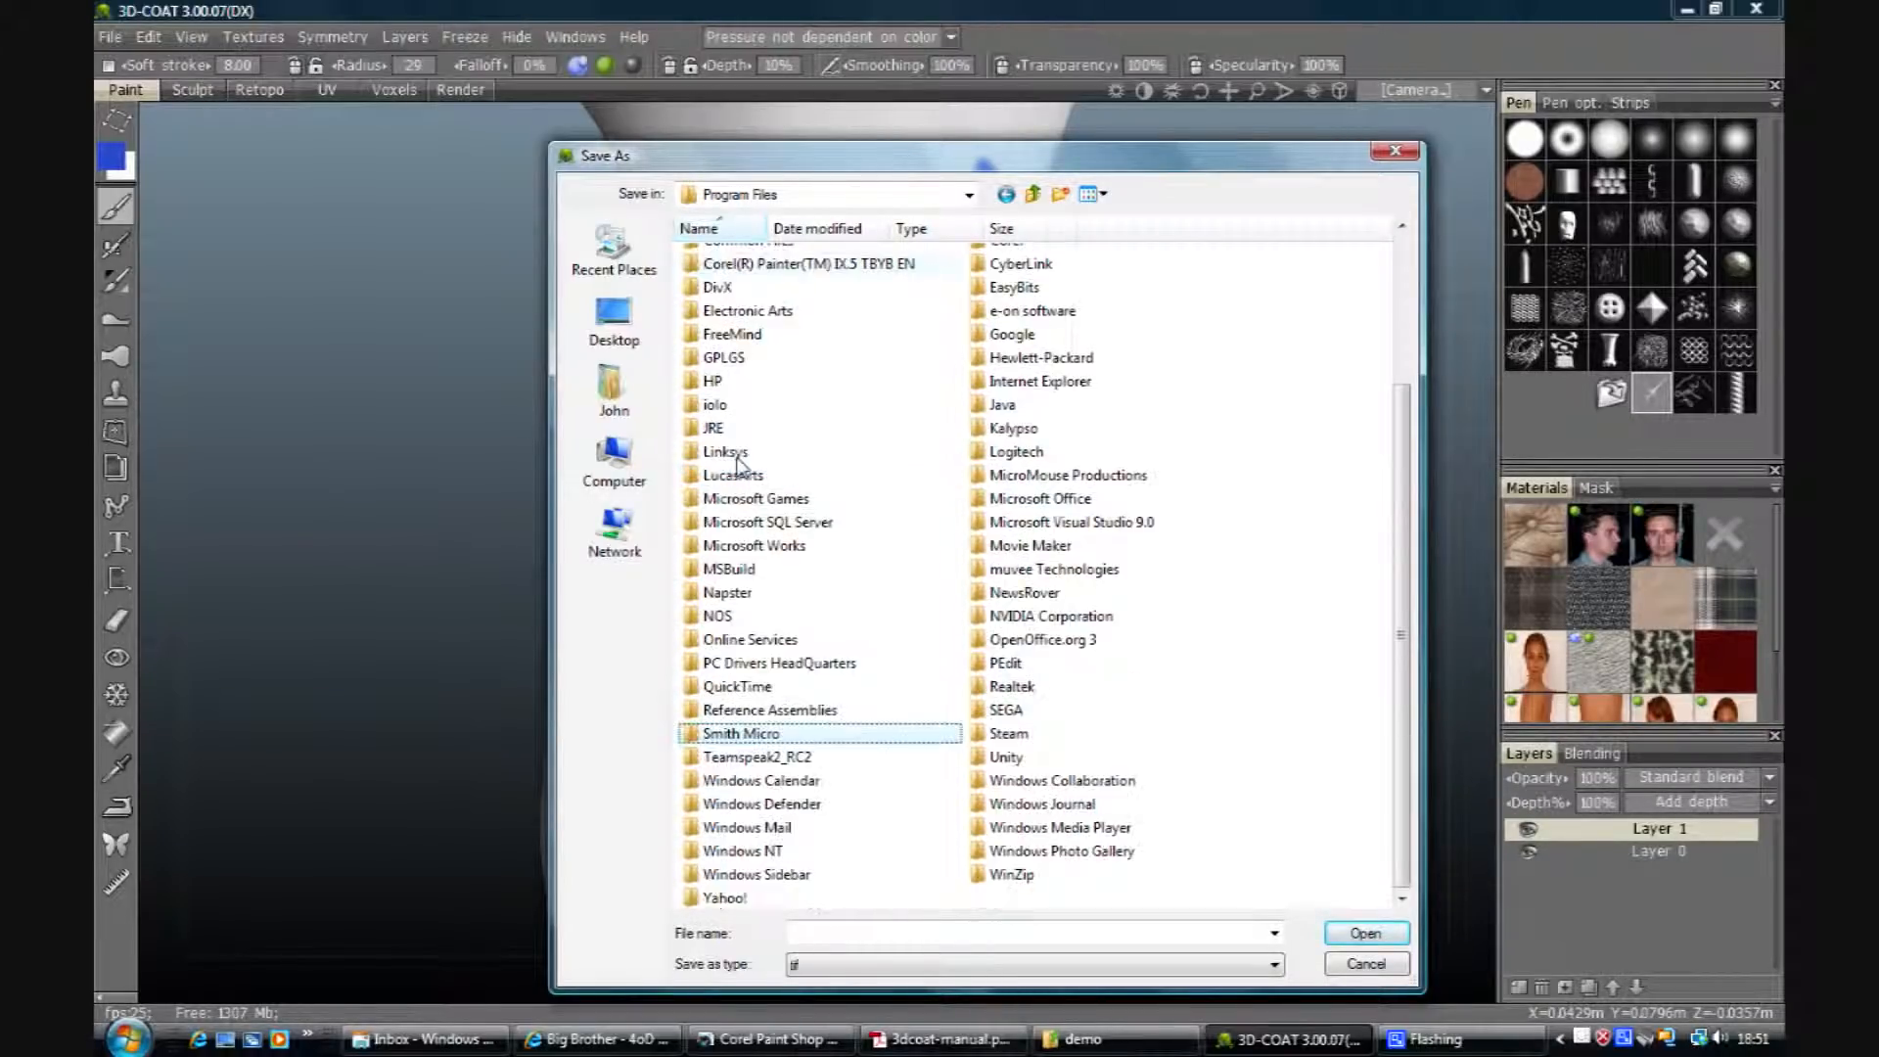
{"action": "double_click", "coordinate": [748, 734]}
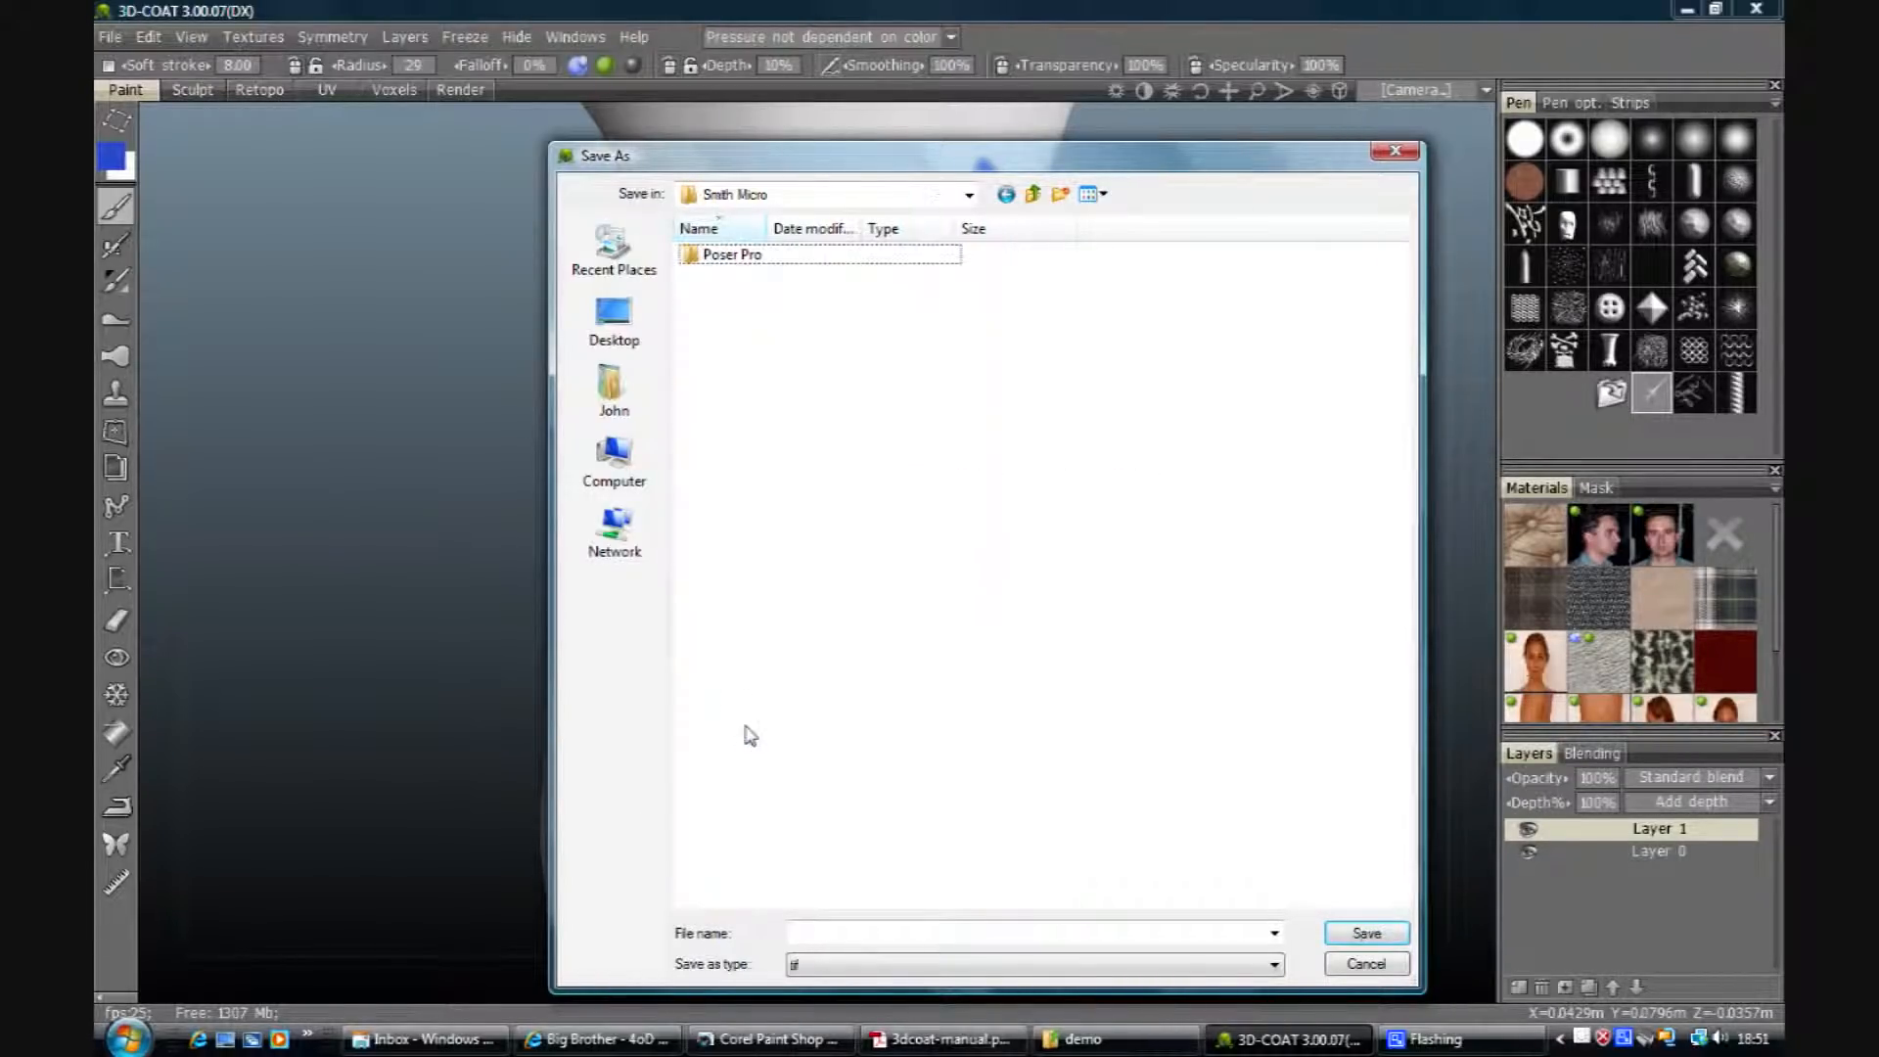
{"action": "double_click", "coordinate": [724, 256]}
{"action": "double_click", "coordinate": [727, 344]}
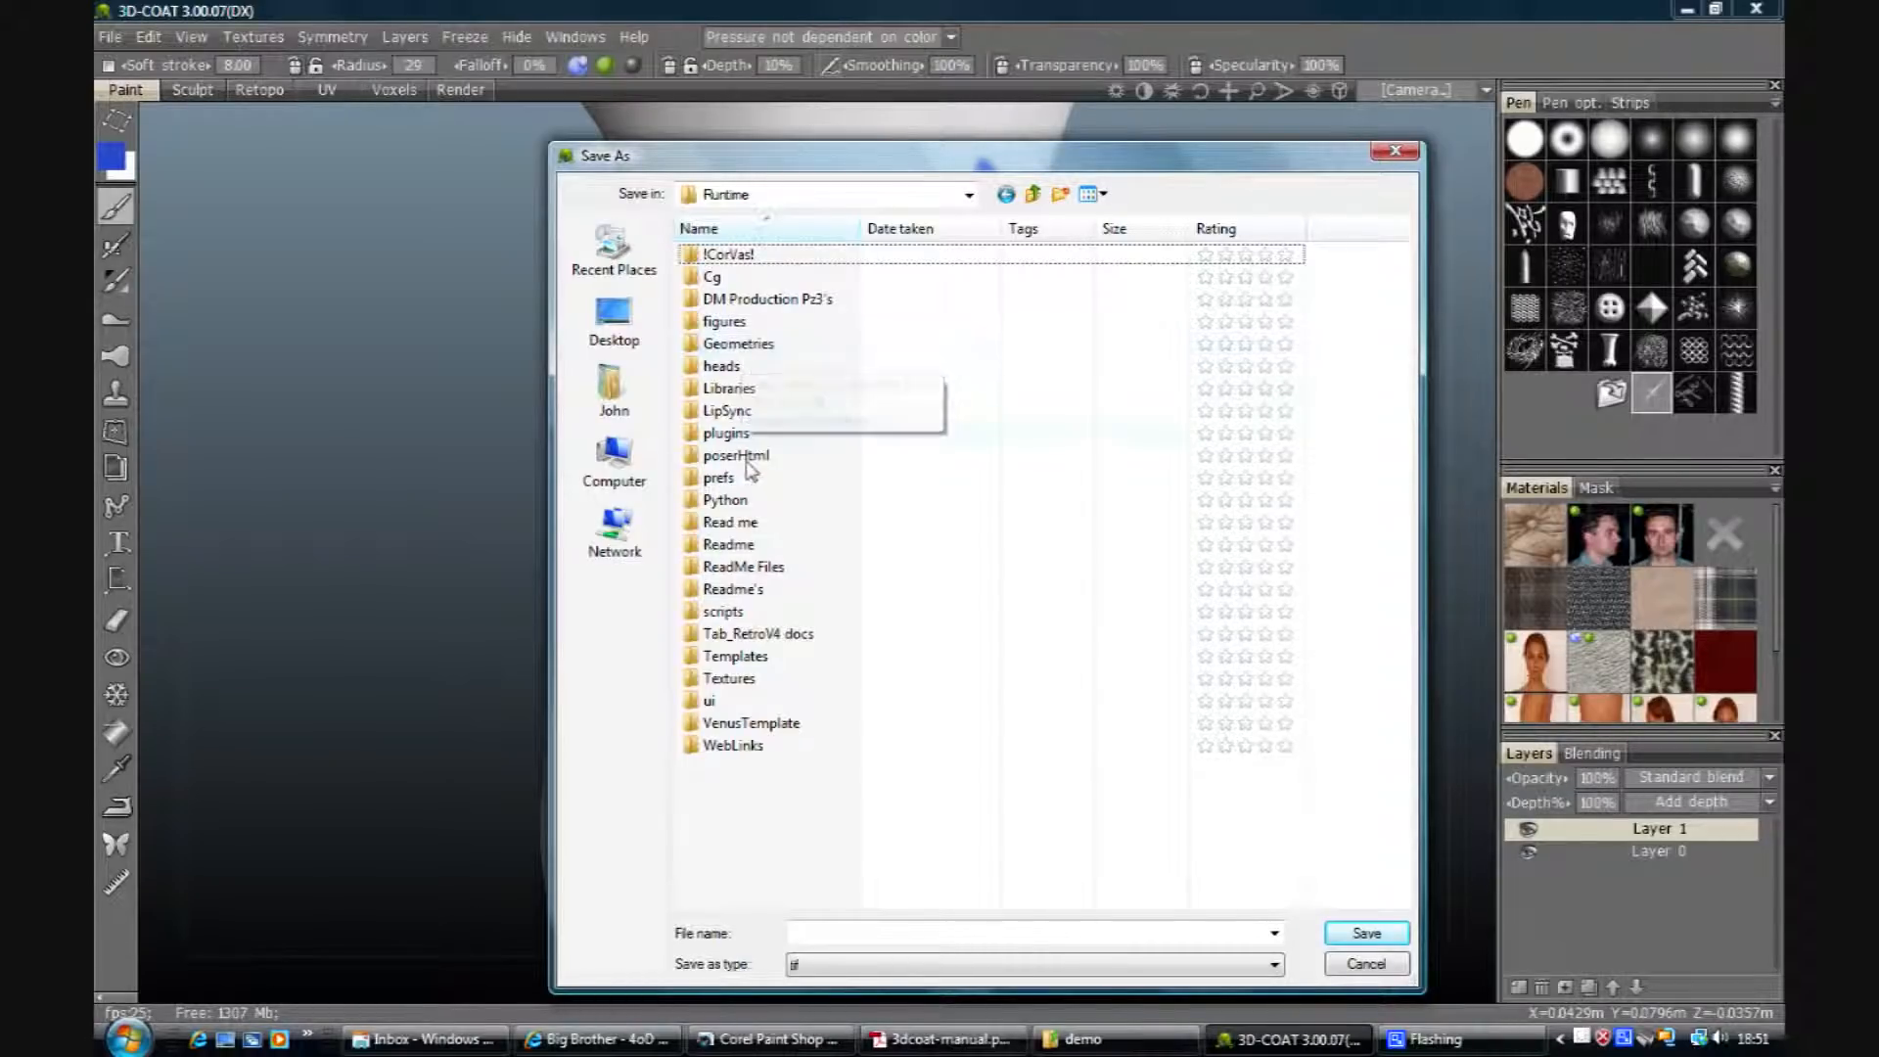
{"action": "double_click", "coordinate": [729, 675]}
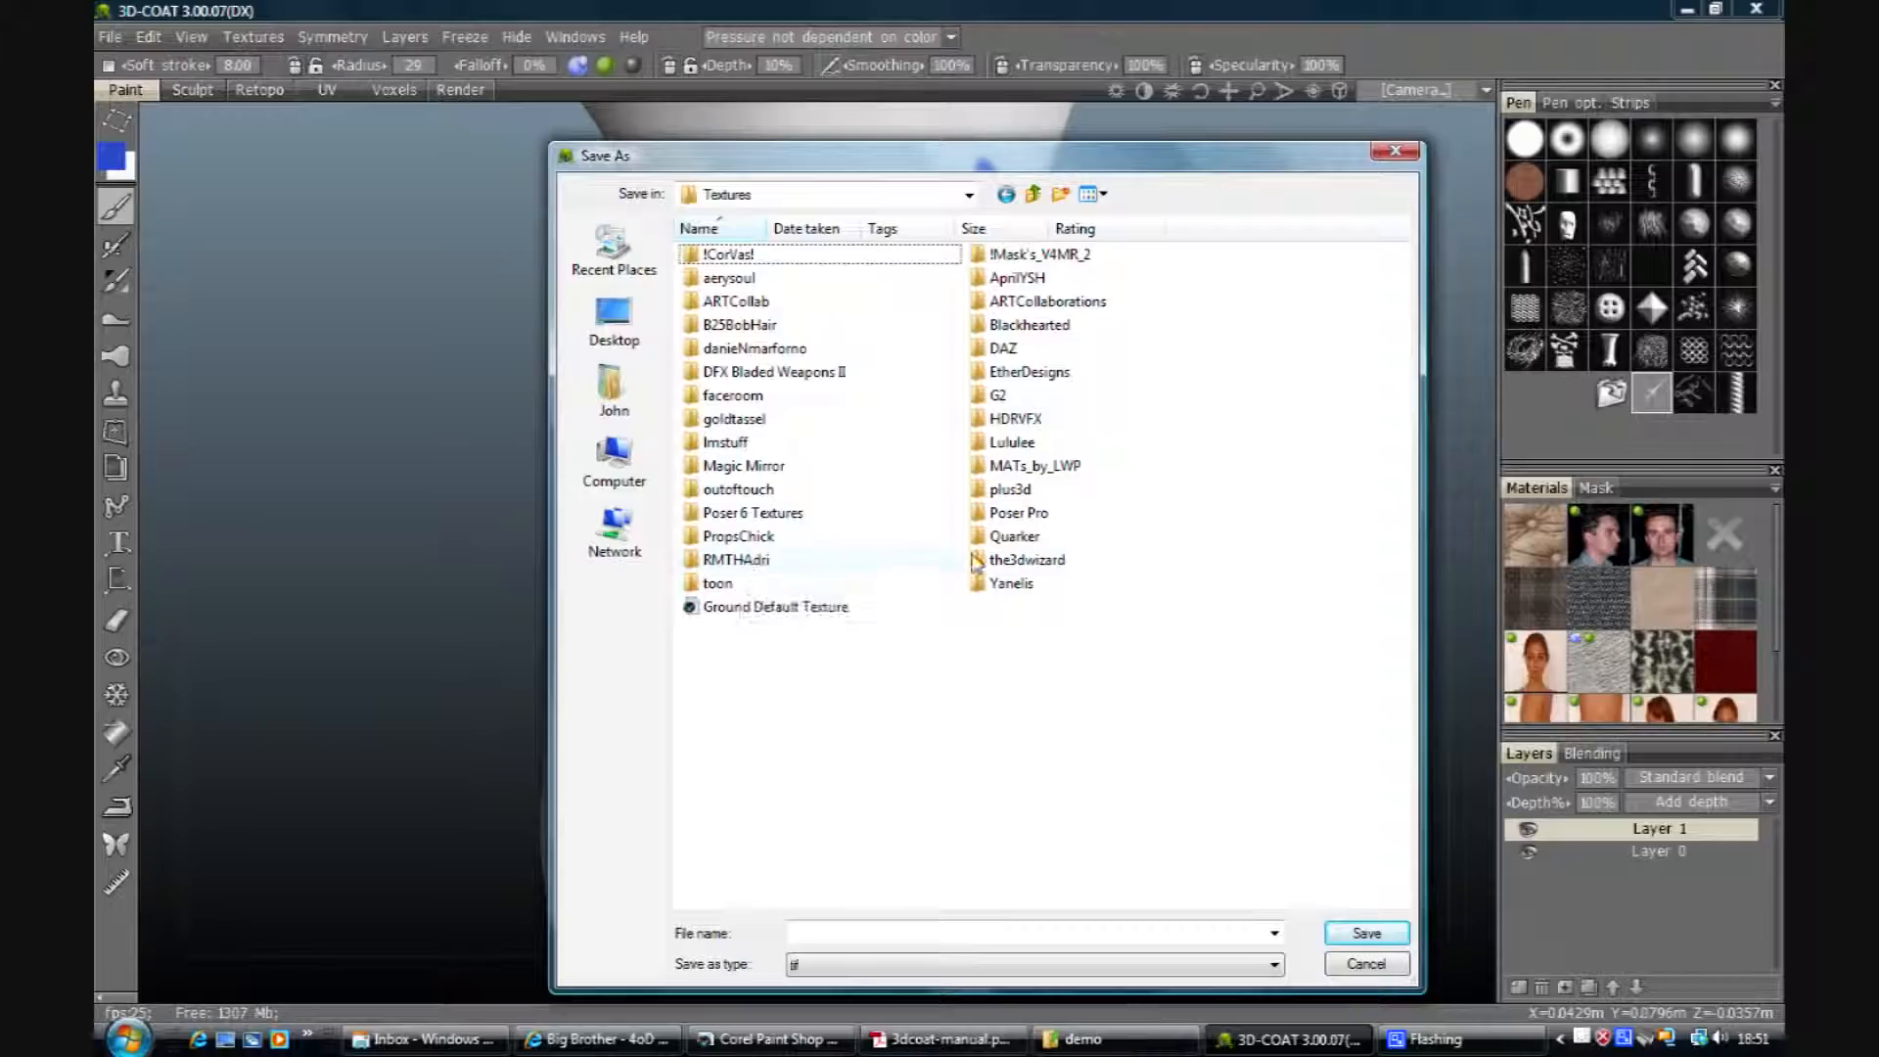
{"action": "double_click", "coordinate": [1013, 373]}
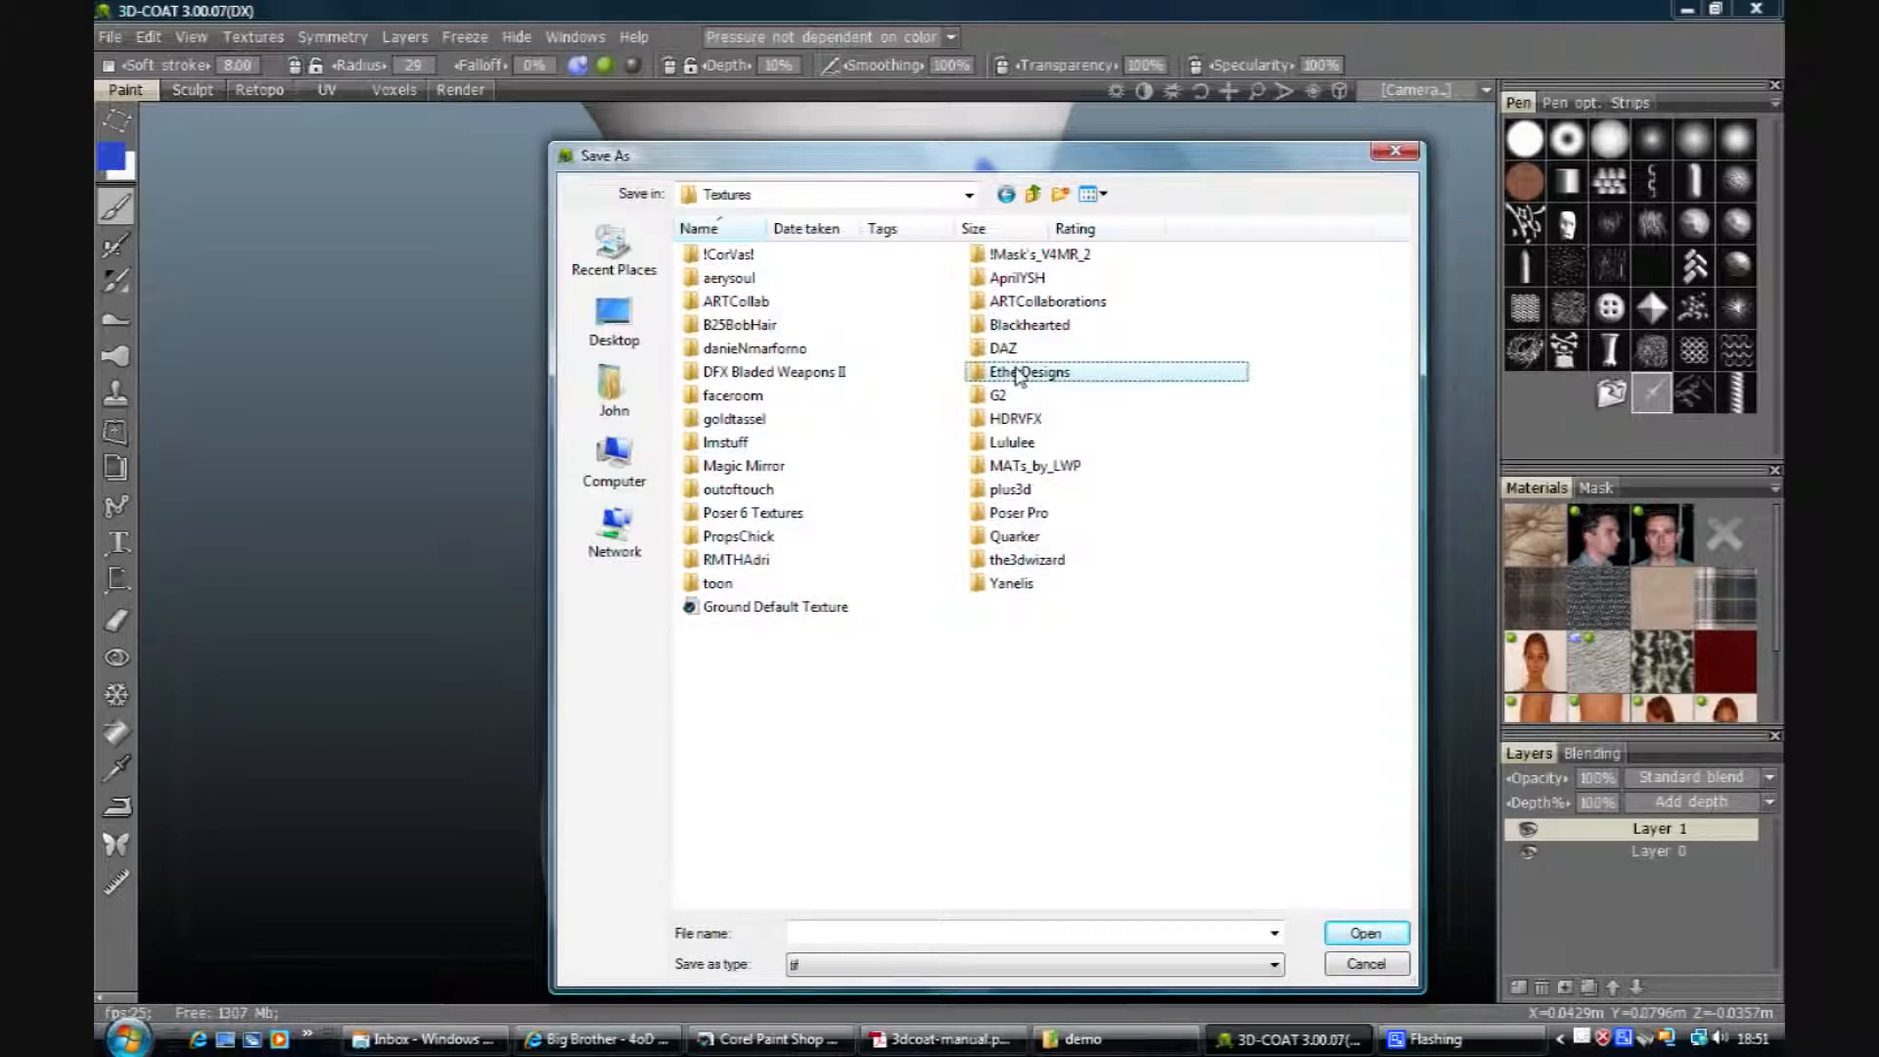
{"action": "double_click", "coordinate": [719, 260]}
{"action": "double_click", "coordinate": [722, 263]}
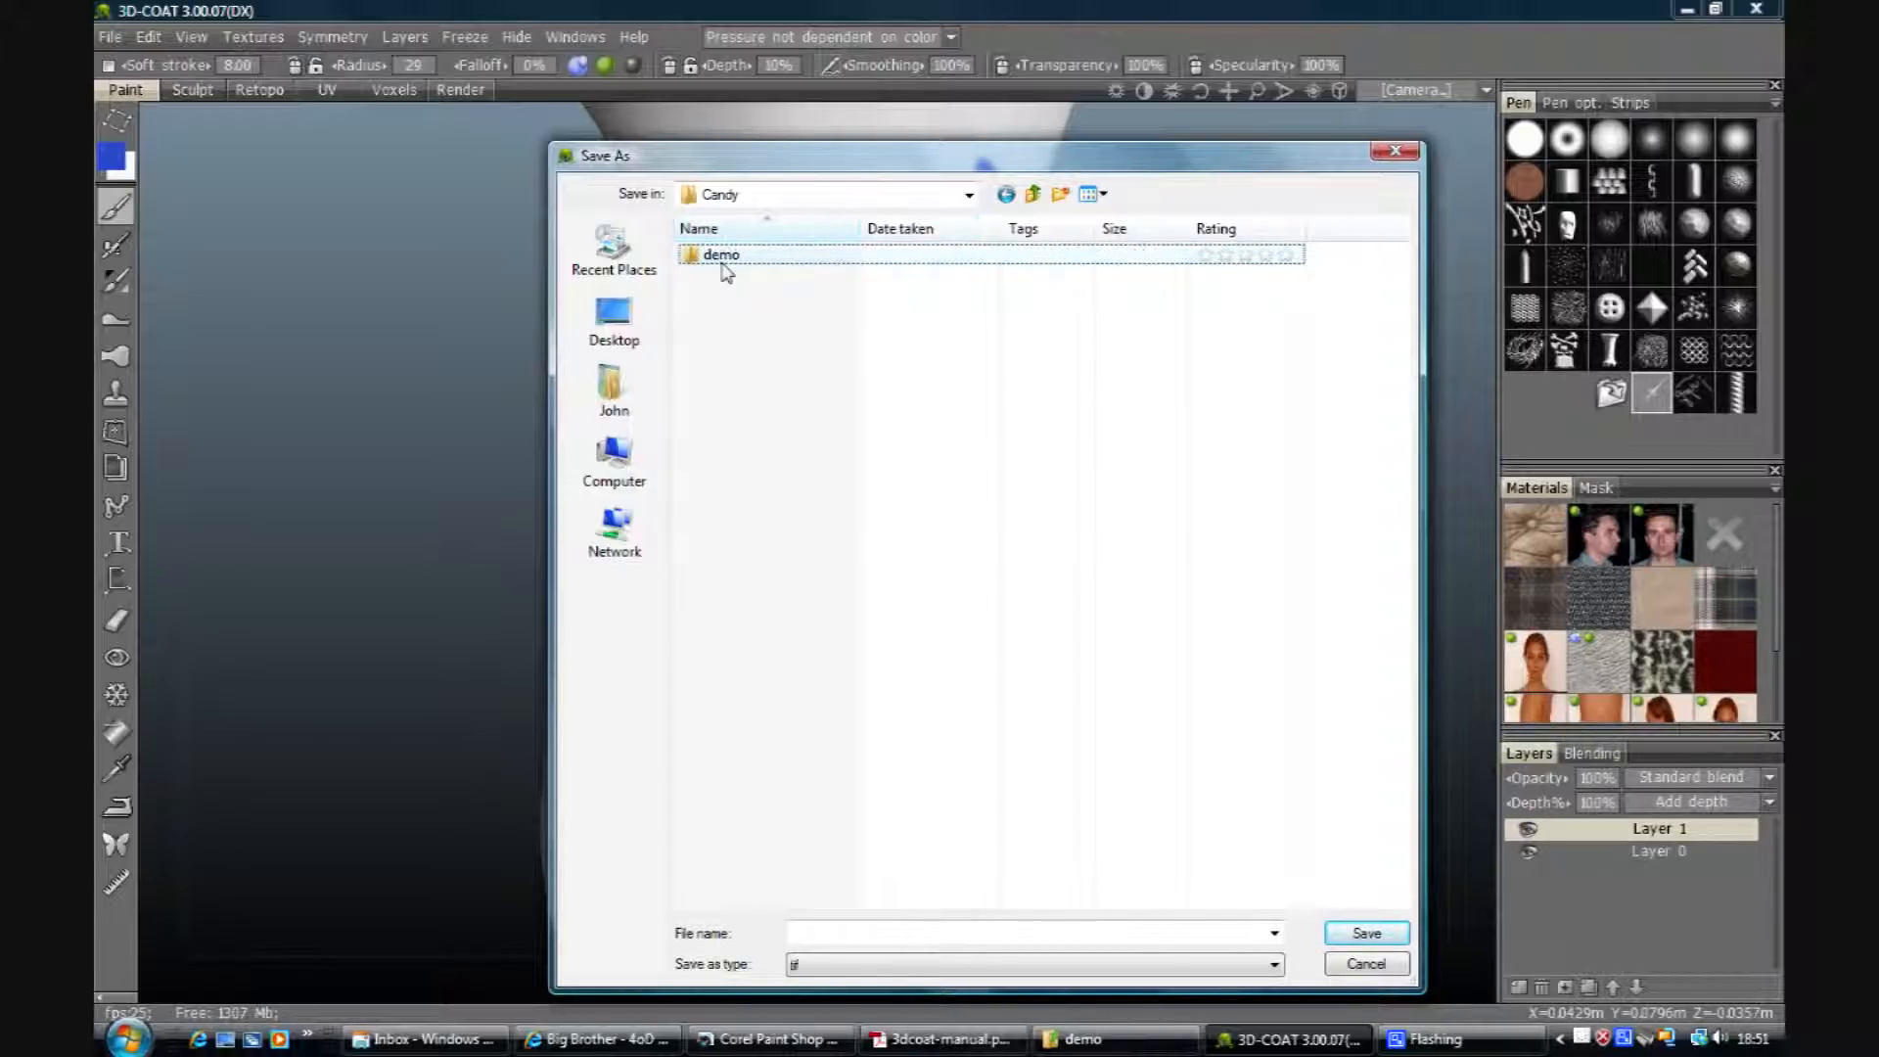
{"action": "double_click", "coordinate": [722, 262]}
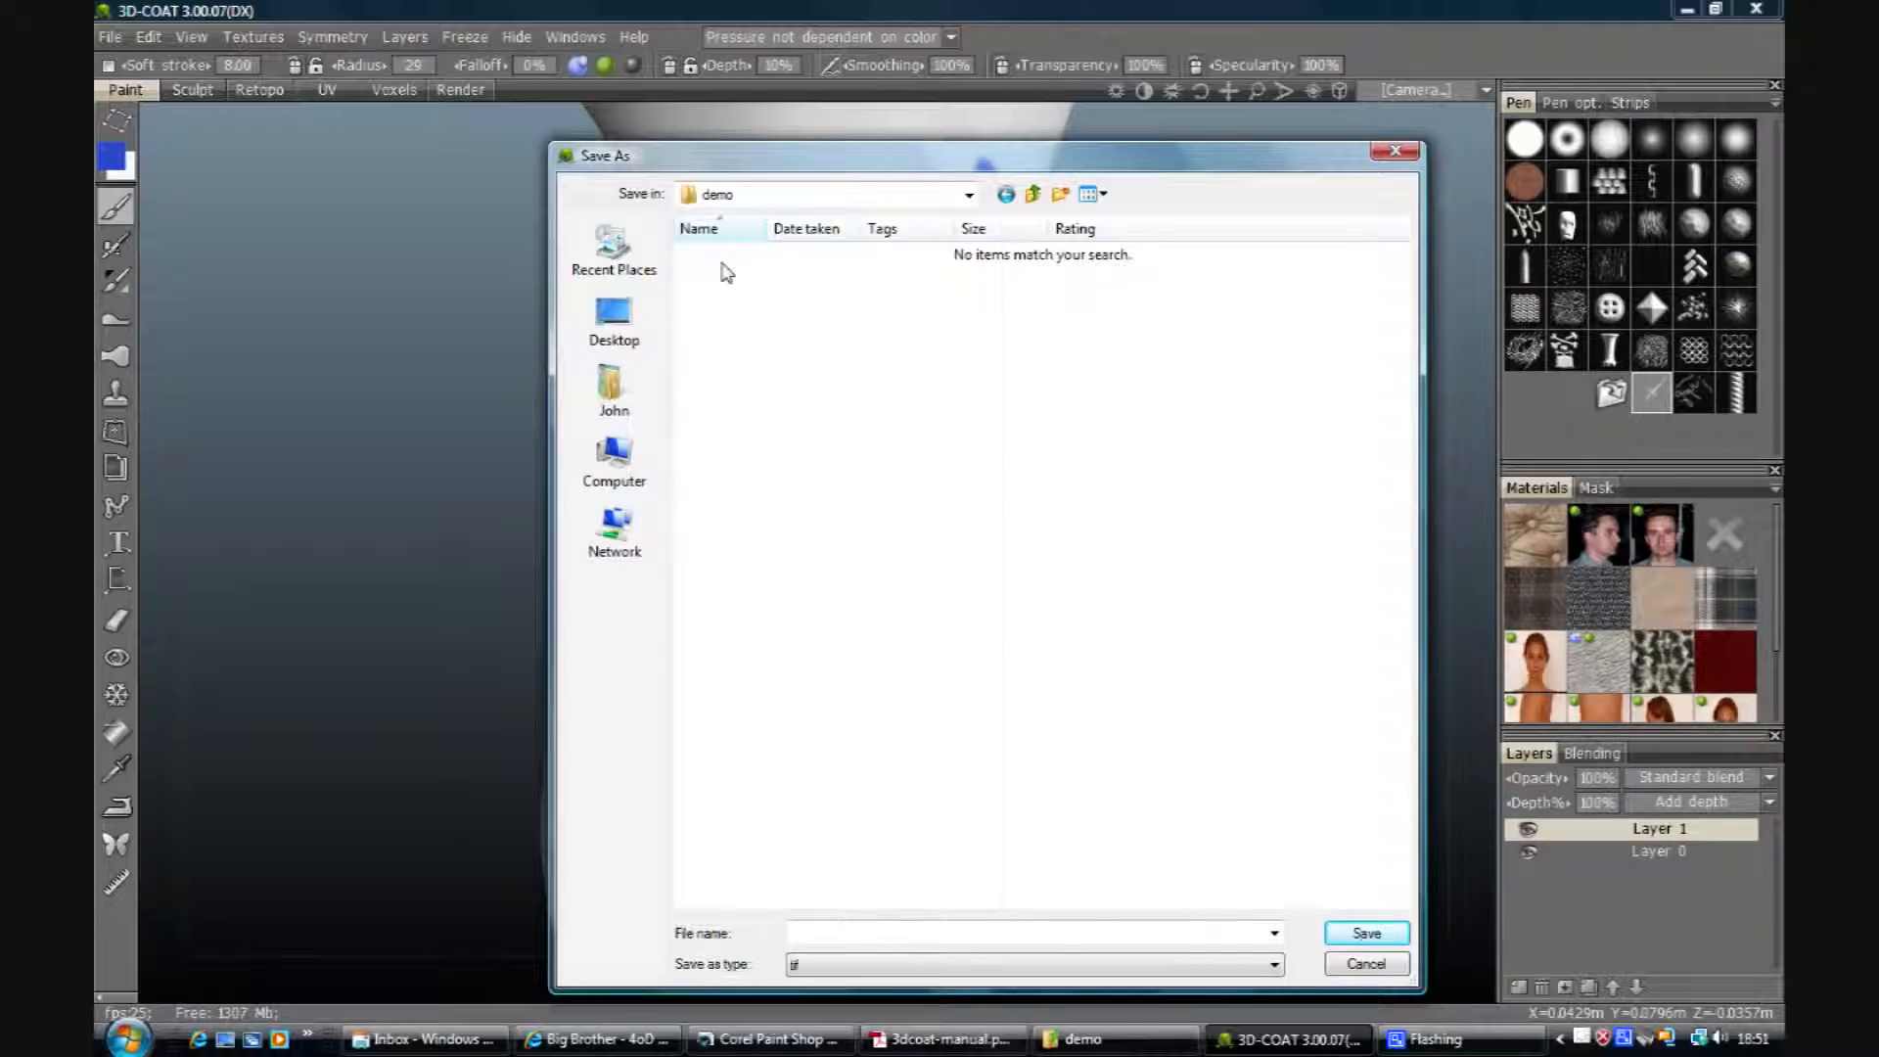
Step: Save the displacement maps as bmp files named depth, filling in empty parts of the texture
{"action": "left_click", "coordinate": [834, 965]}
{"action": "left_click", "coordinate": [837, 1033]}
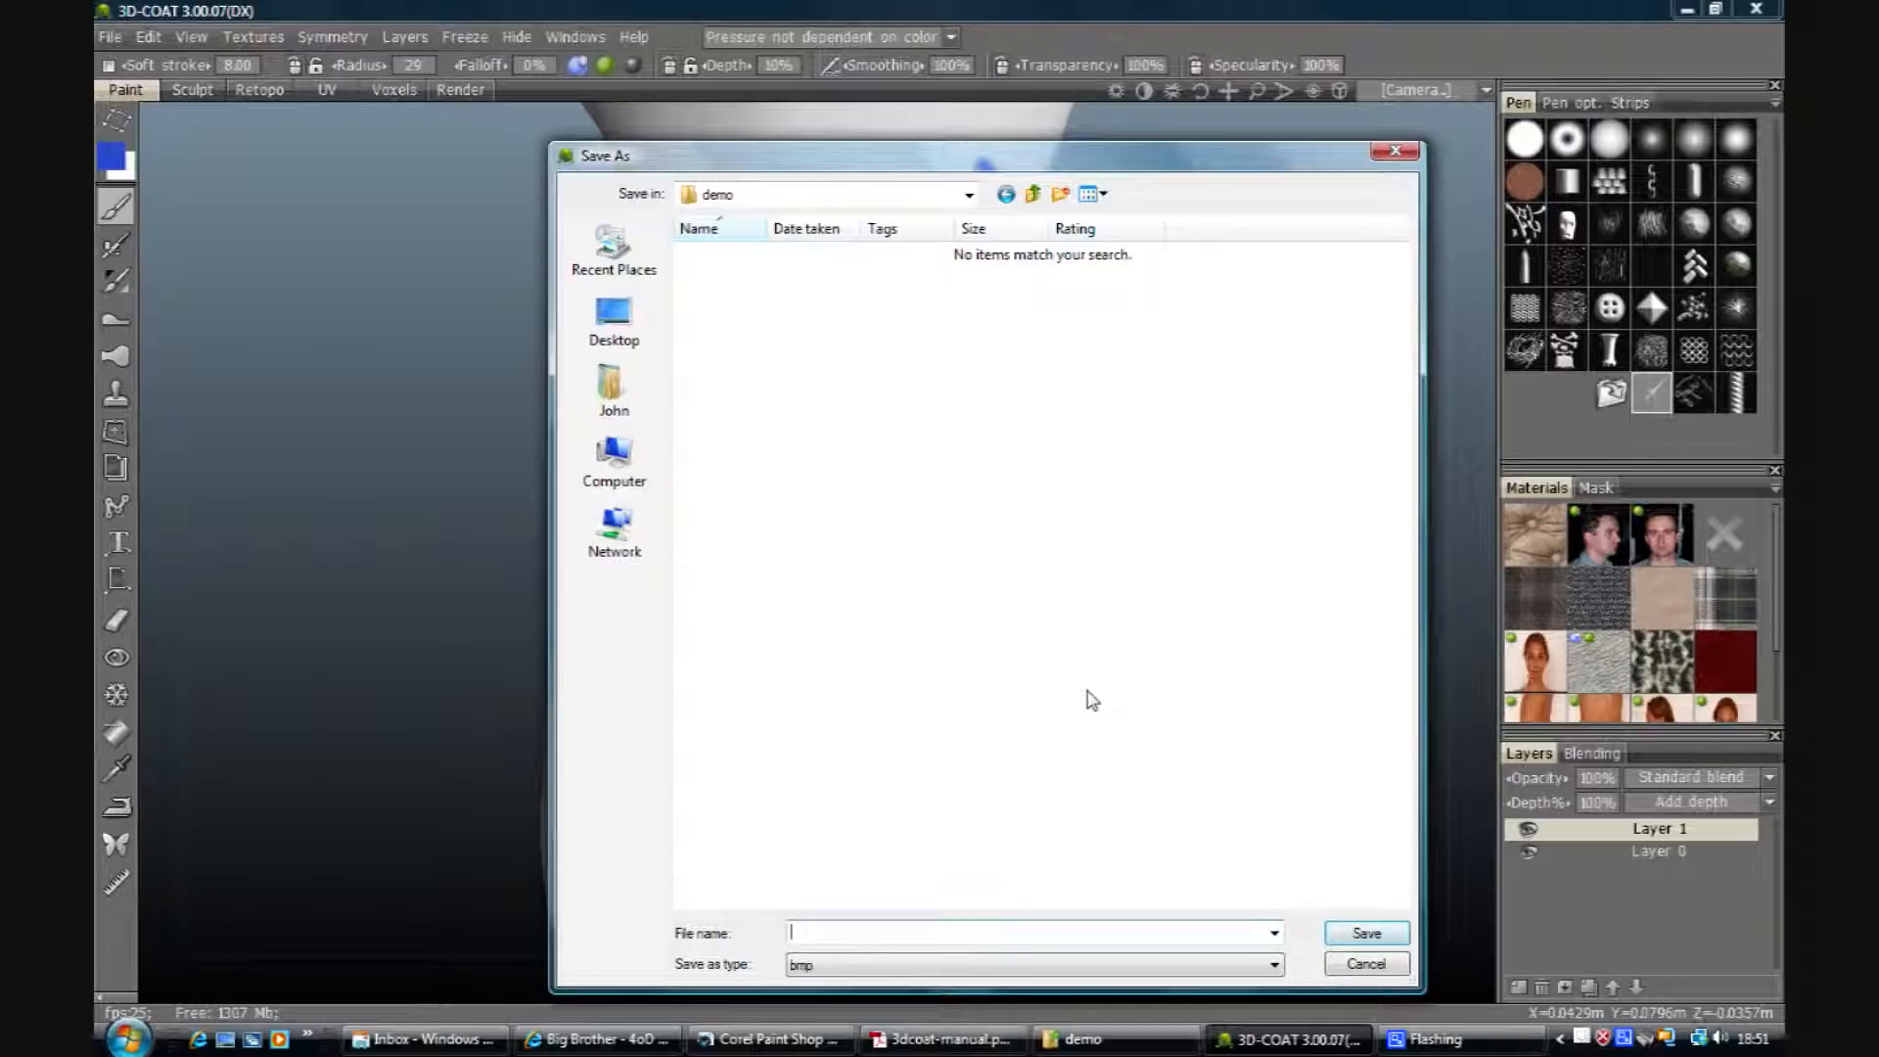
{"action": "type", "text": "depth"}
{"action": "key", "text": "Return"}
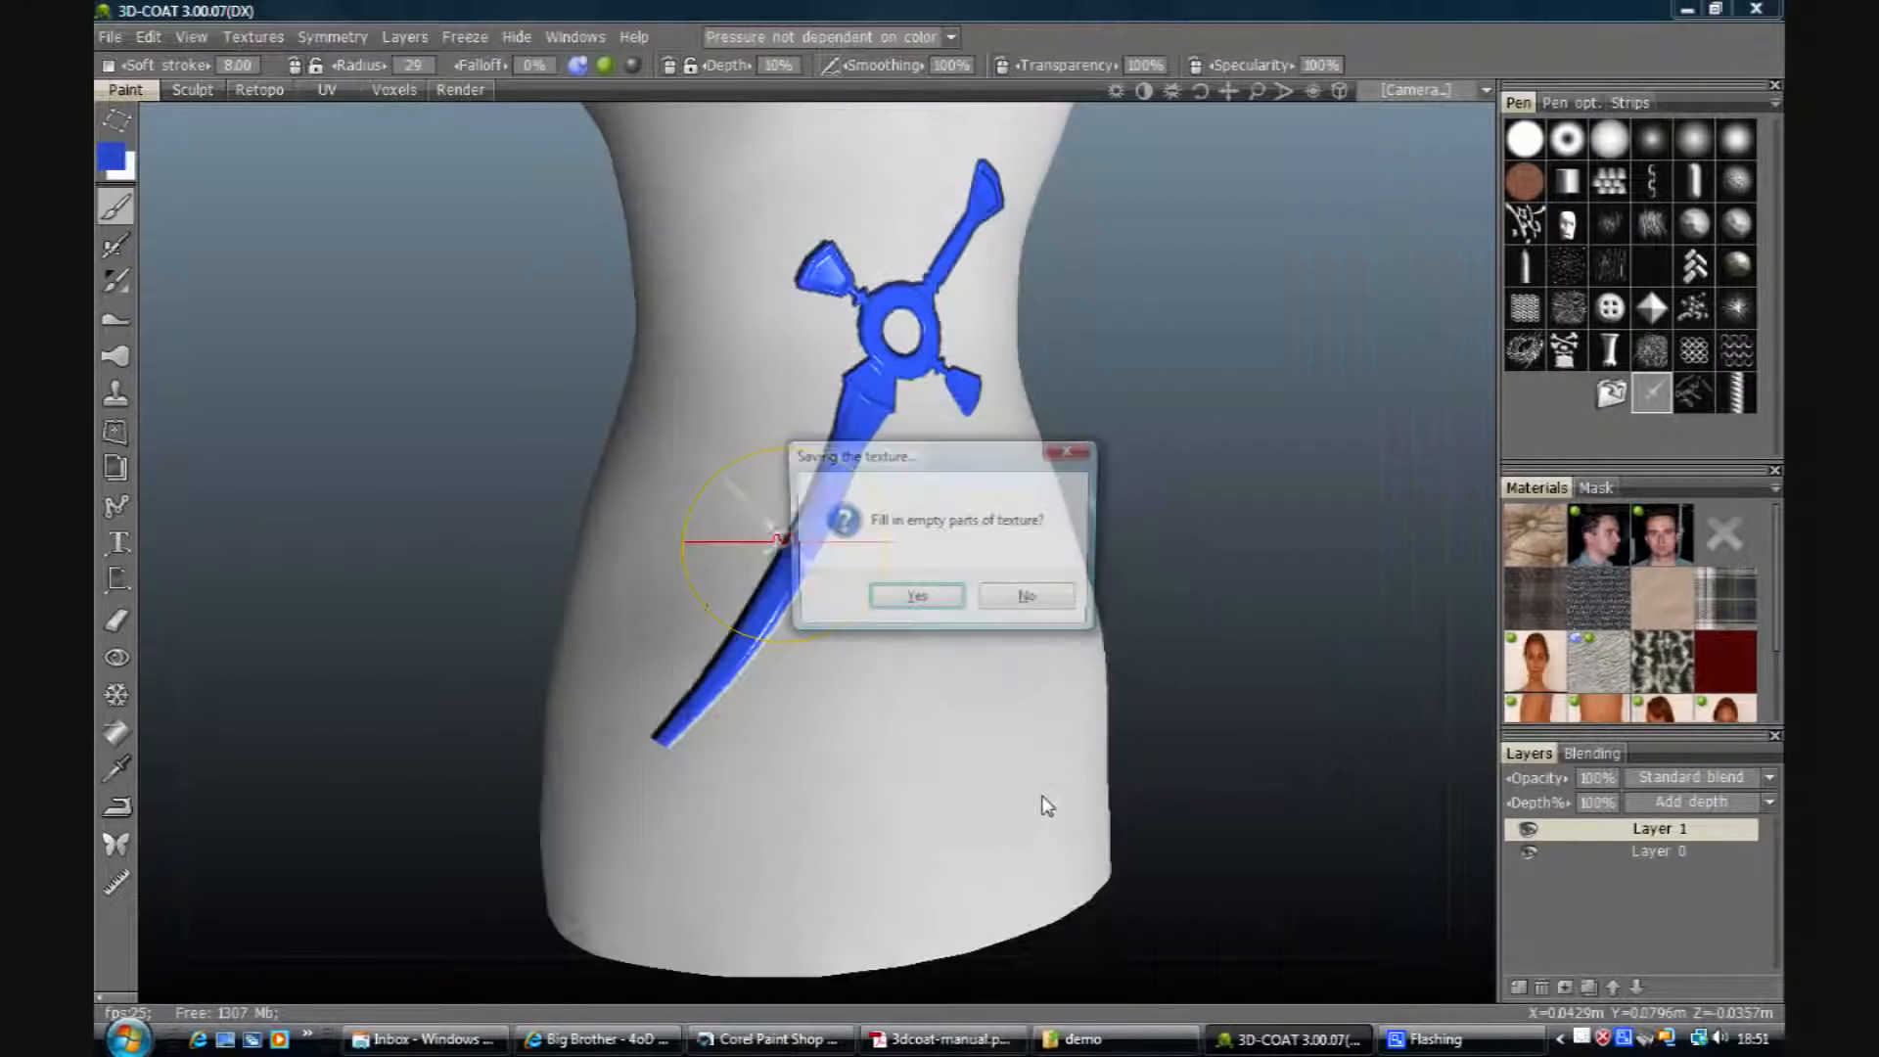
{"action": "left_click", "coordinate": [914, 603]}
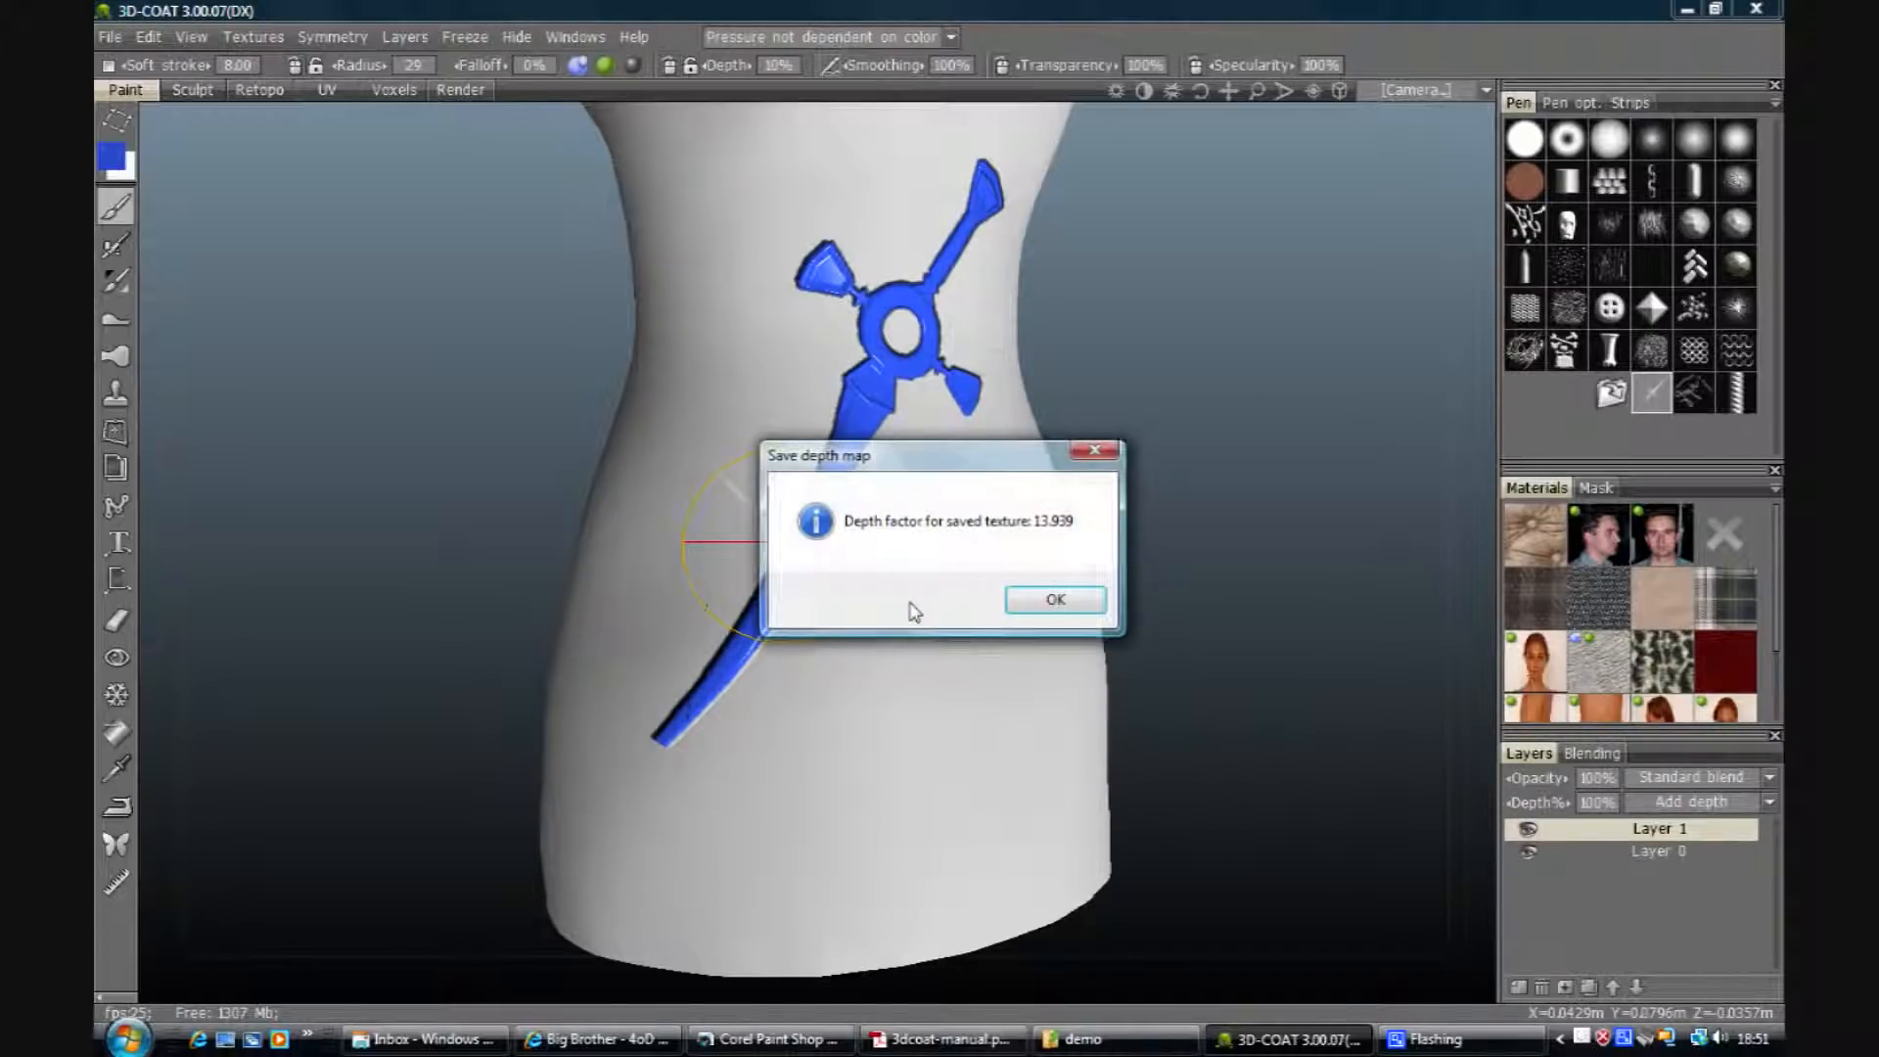
Step: Acknowledge the depth factor message for each saved texture and switch to the demo folder in Windows Explorer to view the exported maps
{"action": "left_click", "coordinate": [1055, 600]}
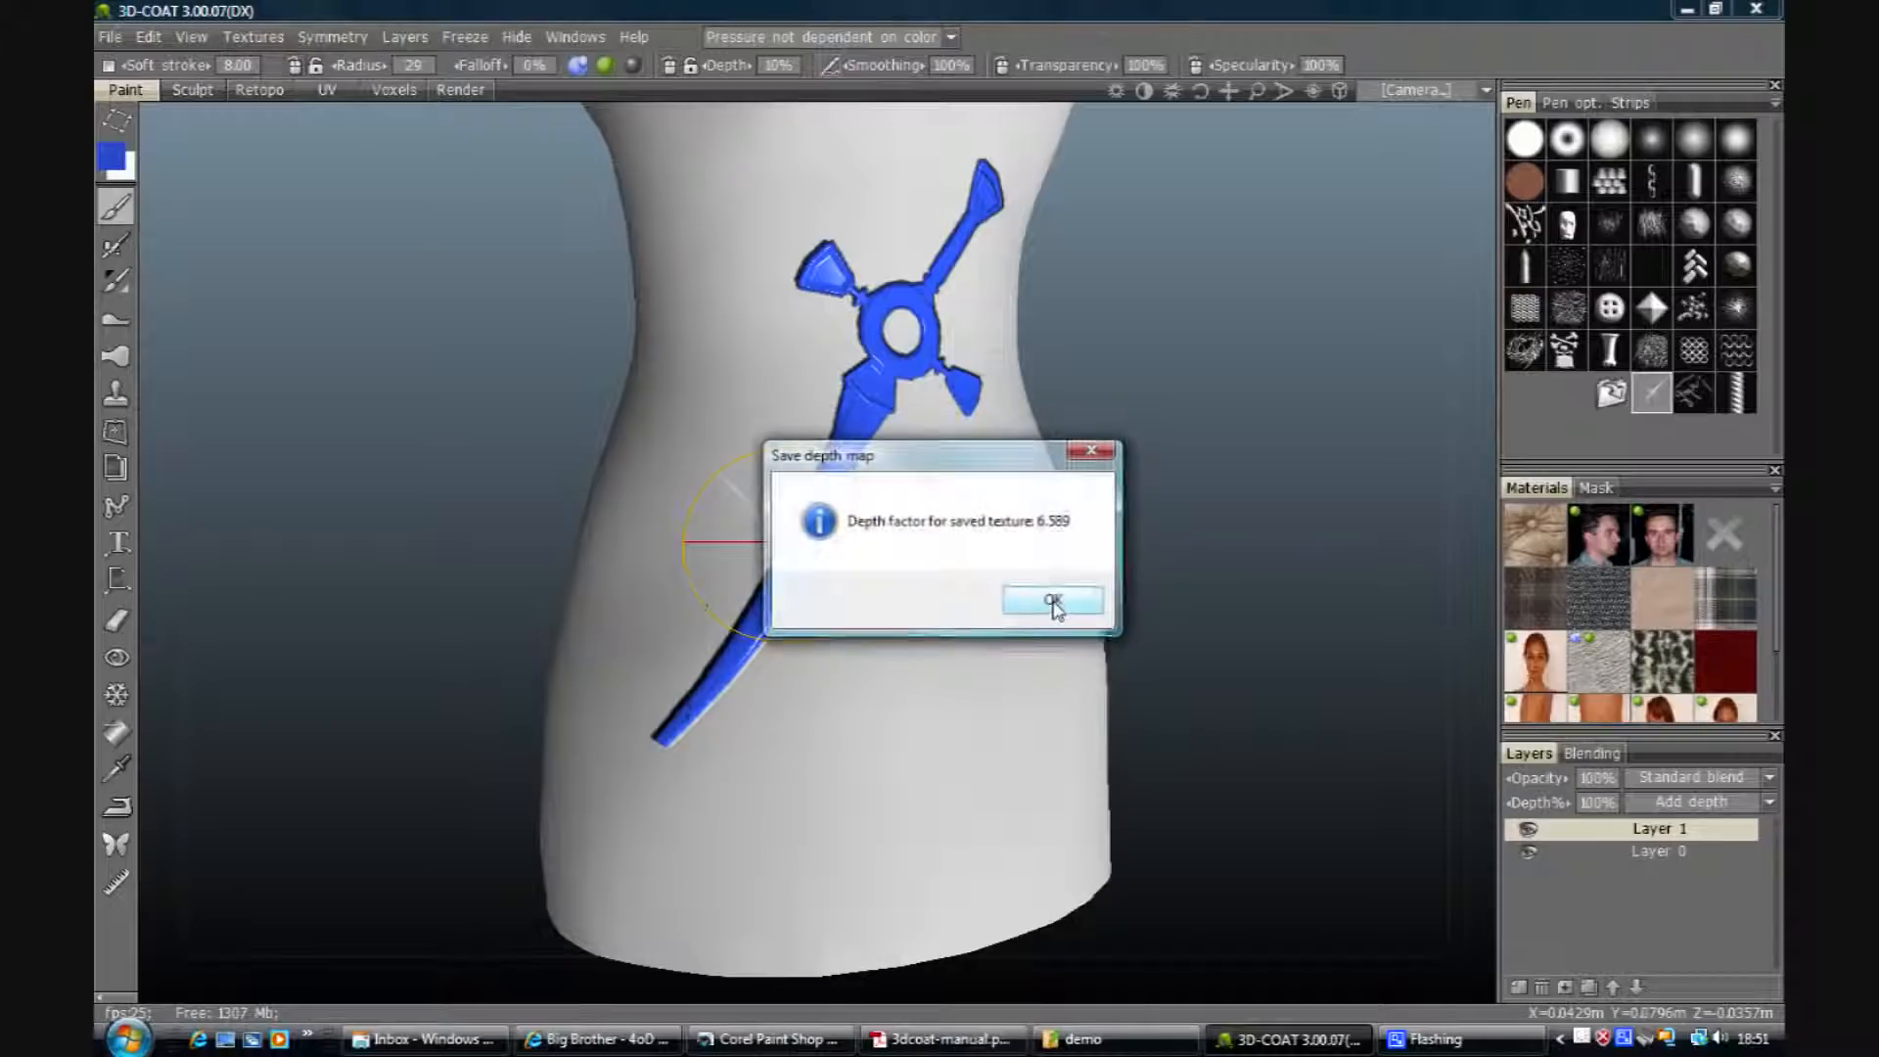
{"action": "left_click", "coordinate": [1053, 602]}
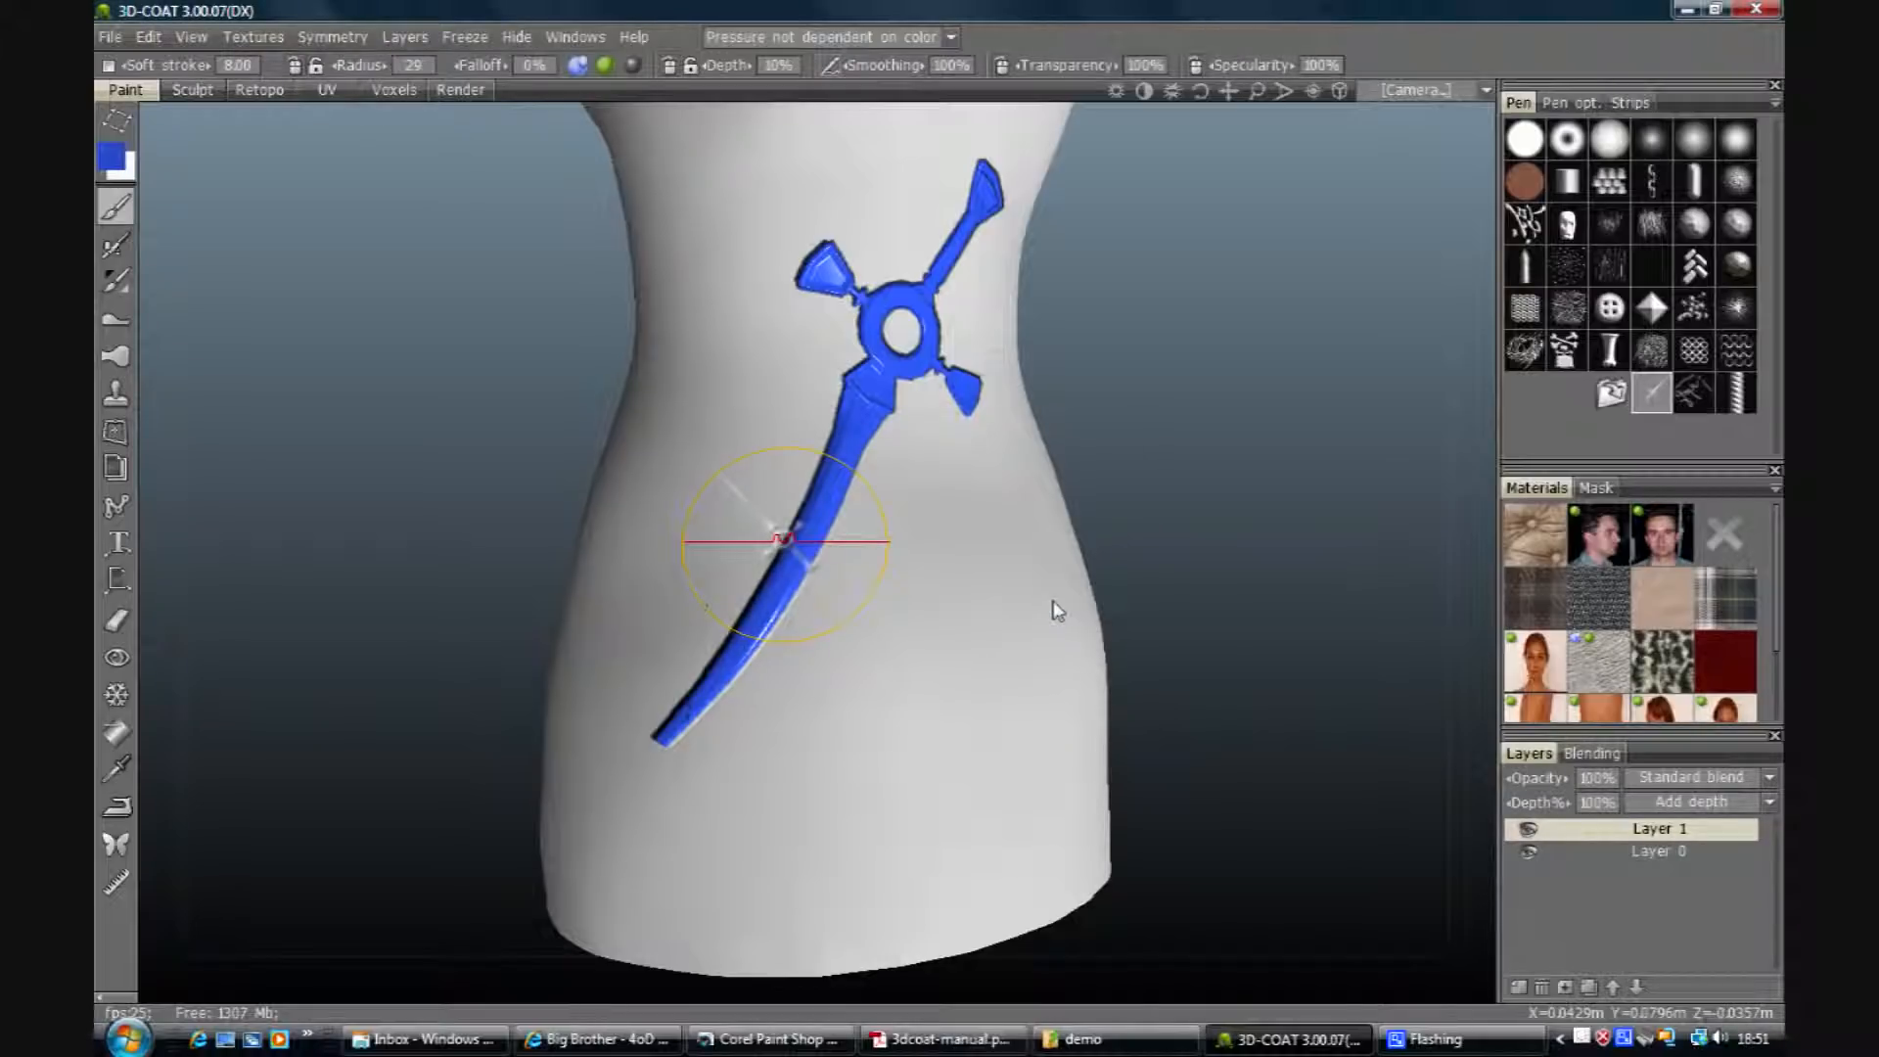
{"action": "left_click", "coordinate": [1053, 604]}
{"action": "left_click", "coordinate": [1057, 605]}
{"action": "left_click", "coordinate": [1057, 605]}
{"action": "left_click", "coordinate": [1055, 605]}
{"action": "left_click", "coordinate": [1054, 604]}
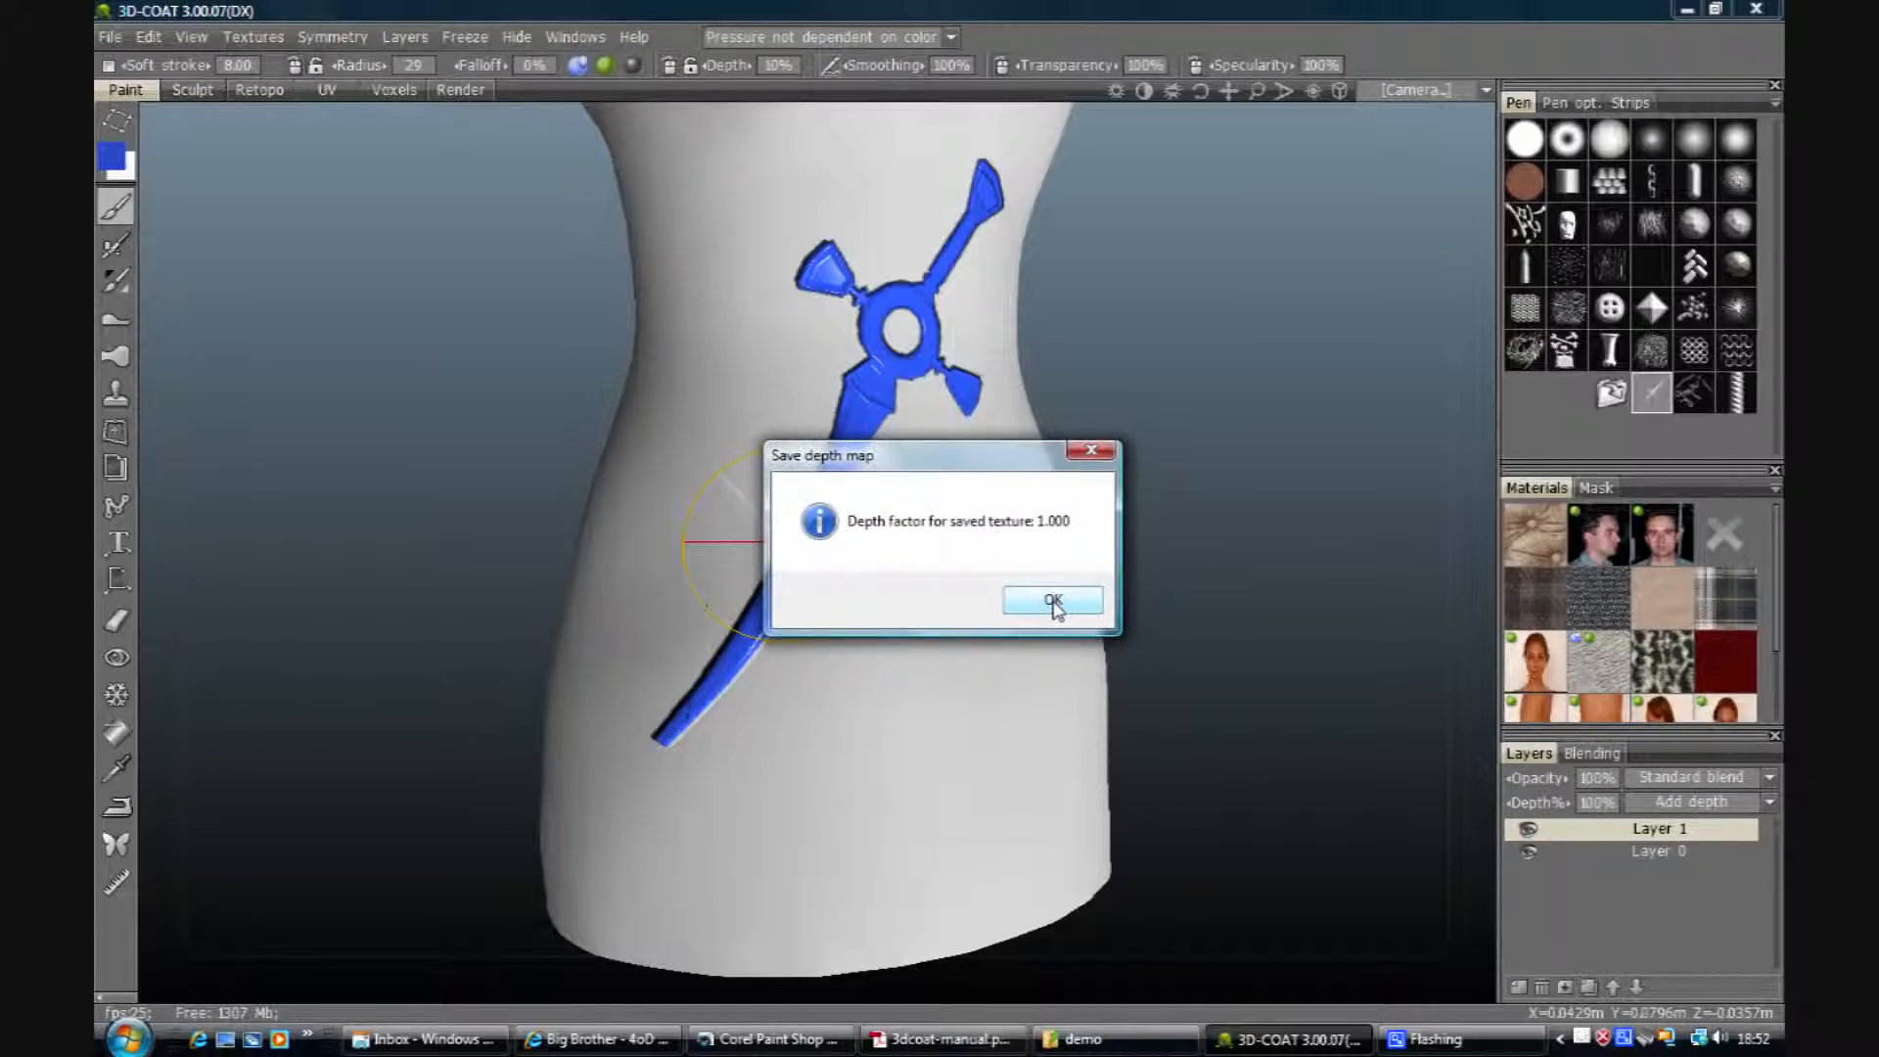
{"action": "left_click", "coordinate": [1055, 603]}
{"action": "left_click", "coordinate": [1081, 1040]}
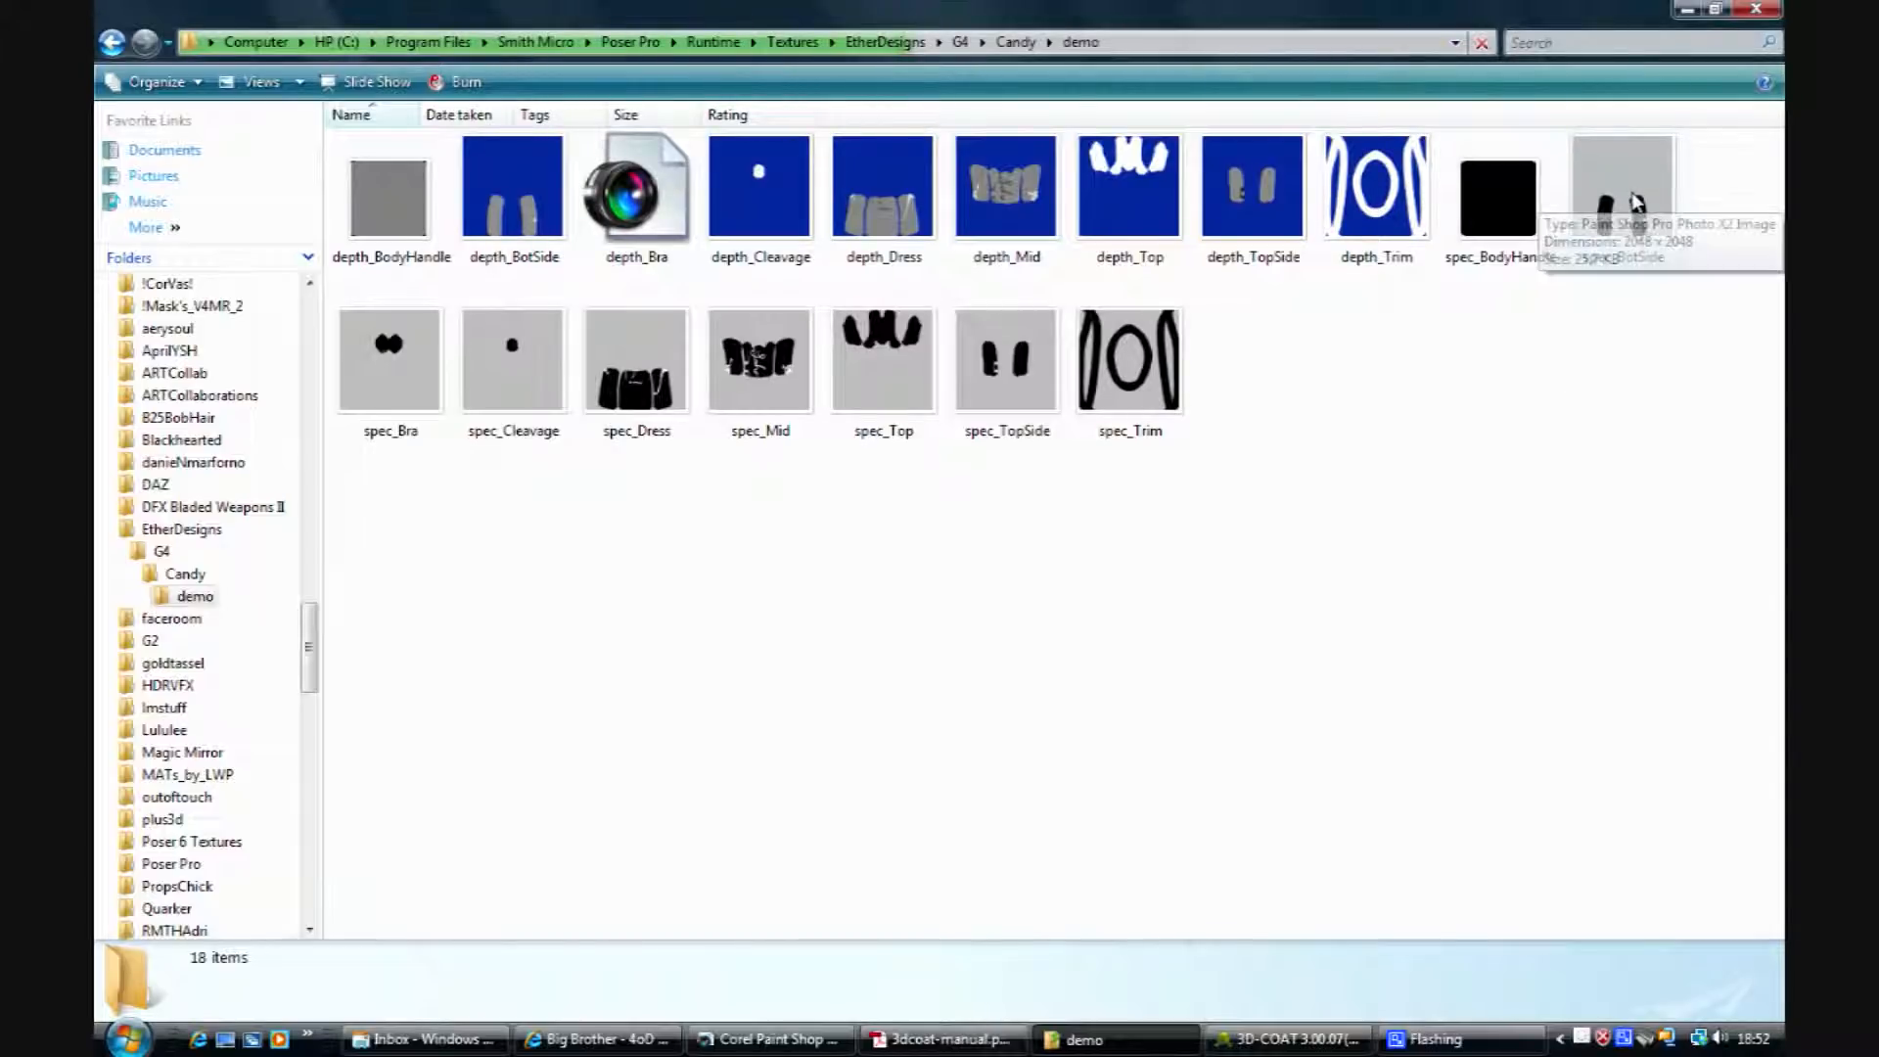
Step: Look over the exported spec files in the demo folder and preview the depth_BodyHandle image
{"action": "left_click", "coordinate": [1164, 375]}
{"action": "left_click", "coordinate": [883, 367]}
{"action": "left_click", "coordinate": [789, 380]}
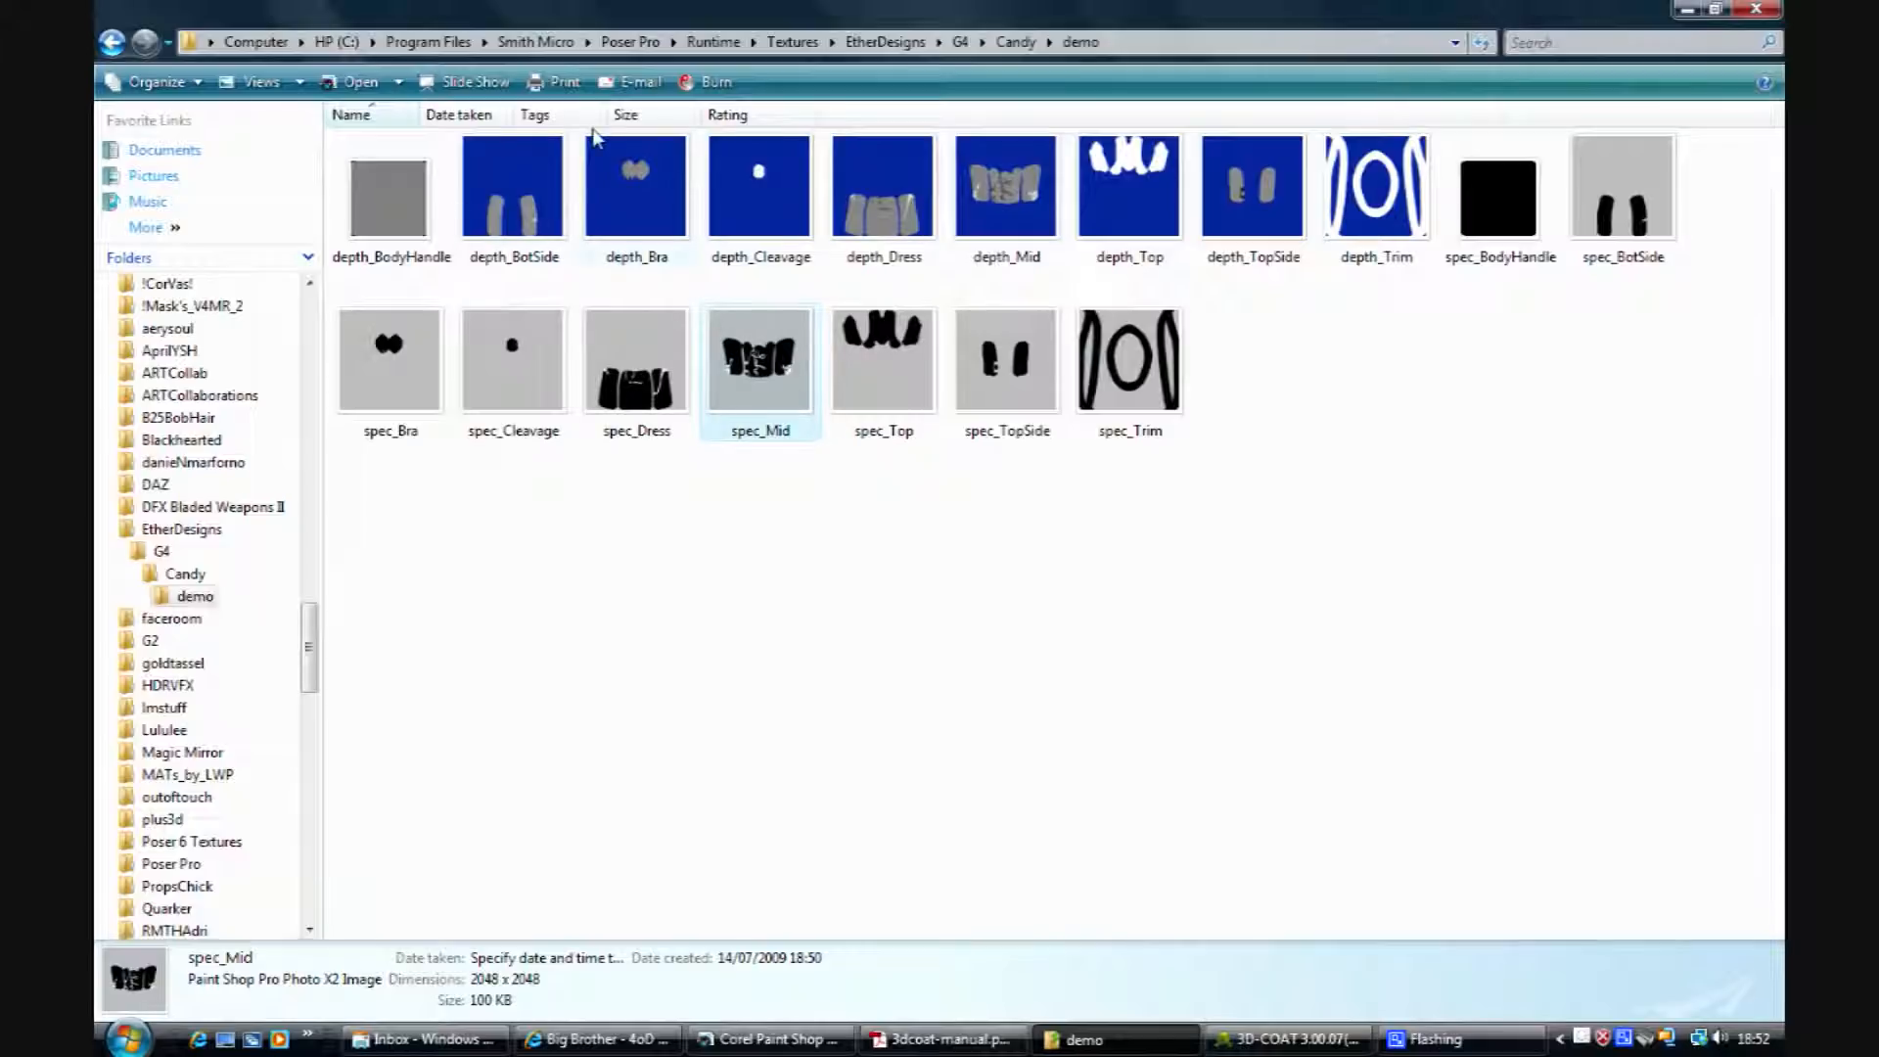
{"action": "right_click", "coordinate": [742, 366]}
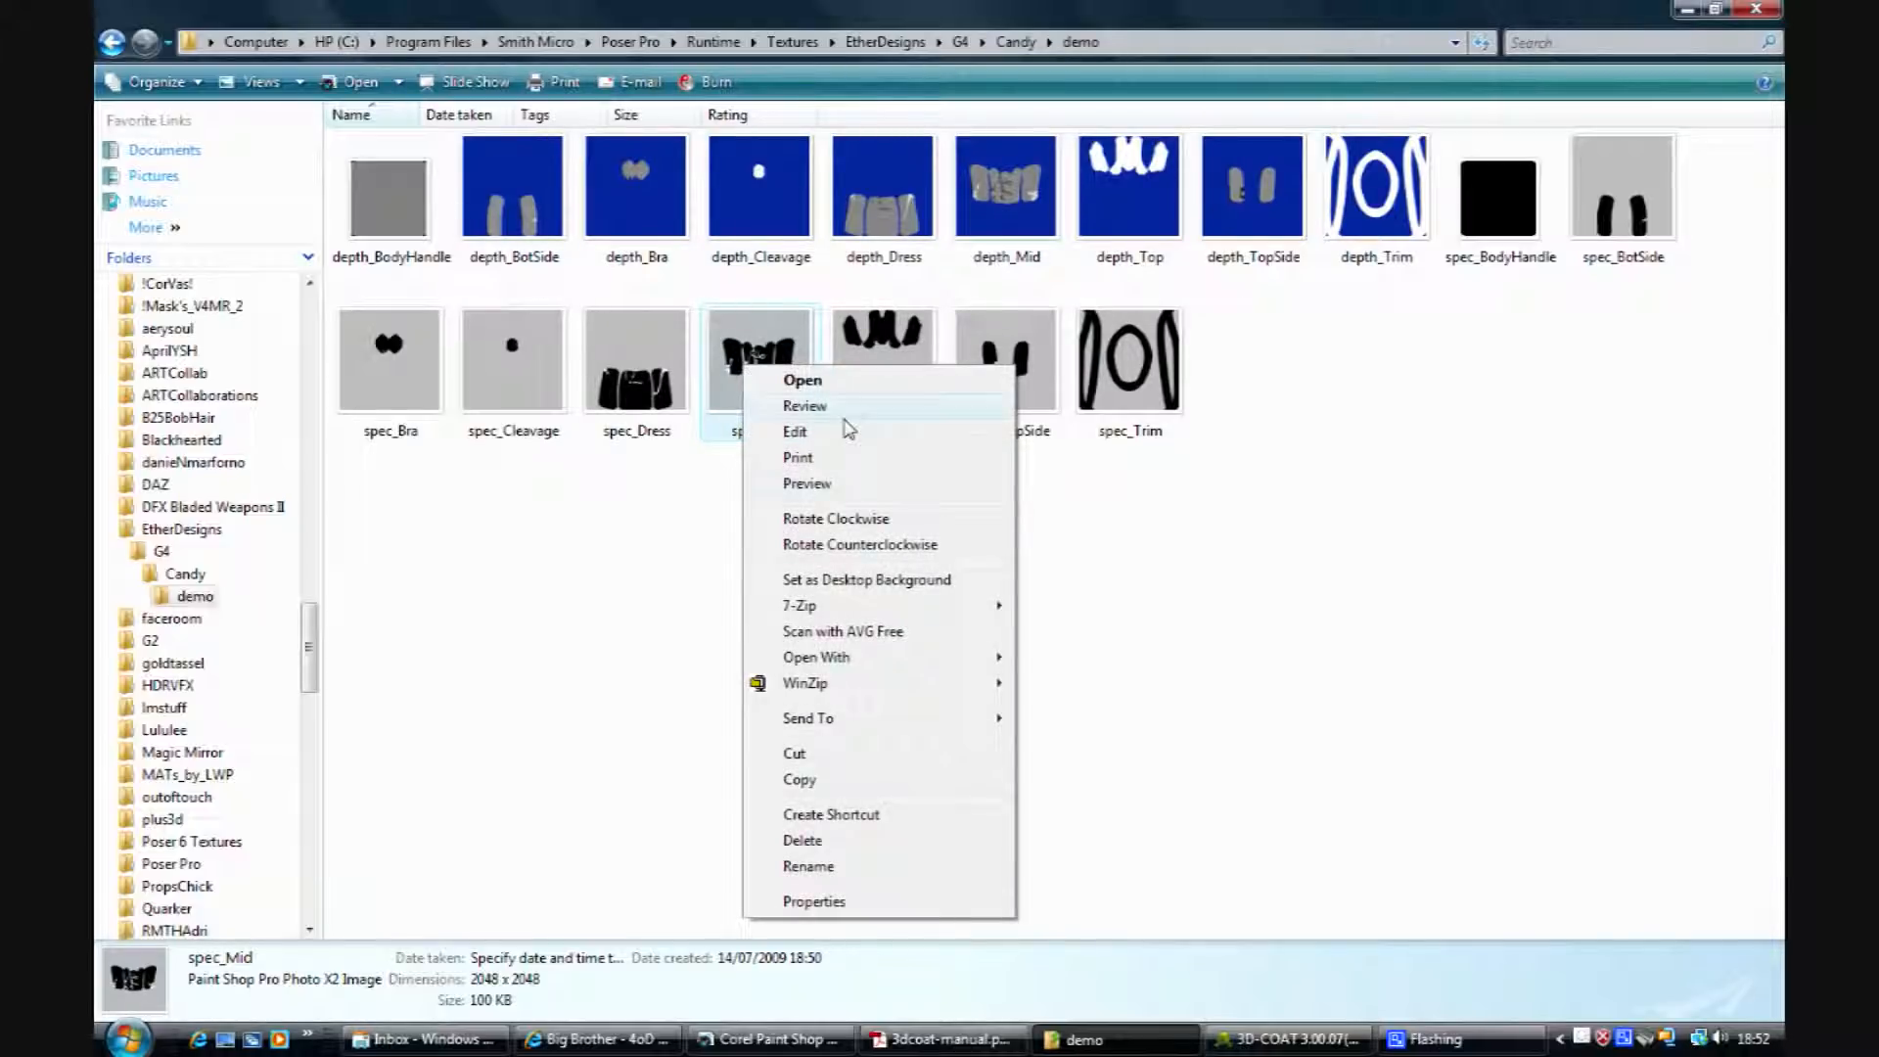
{"action": "right_click", "coordinate": [409, 203]}
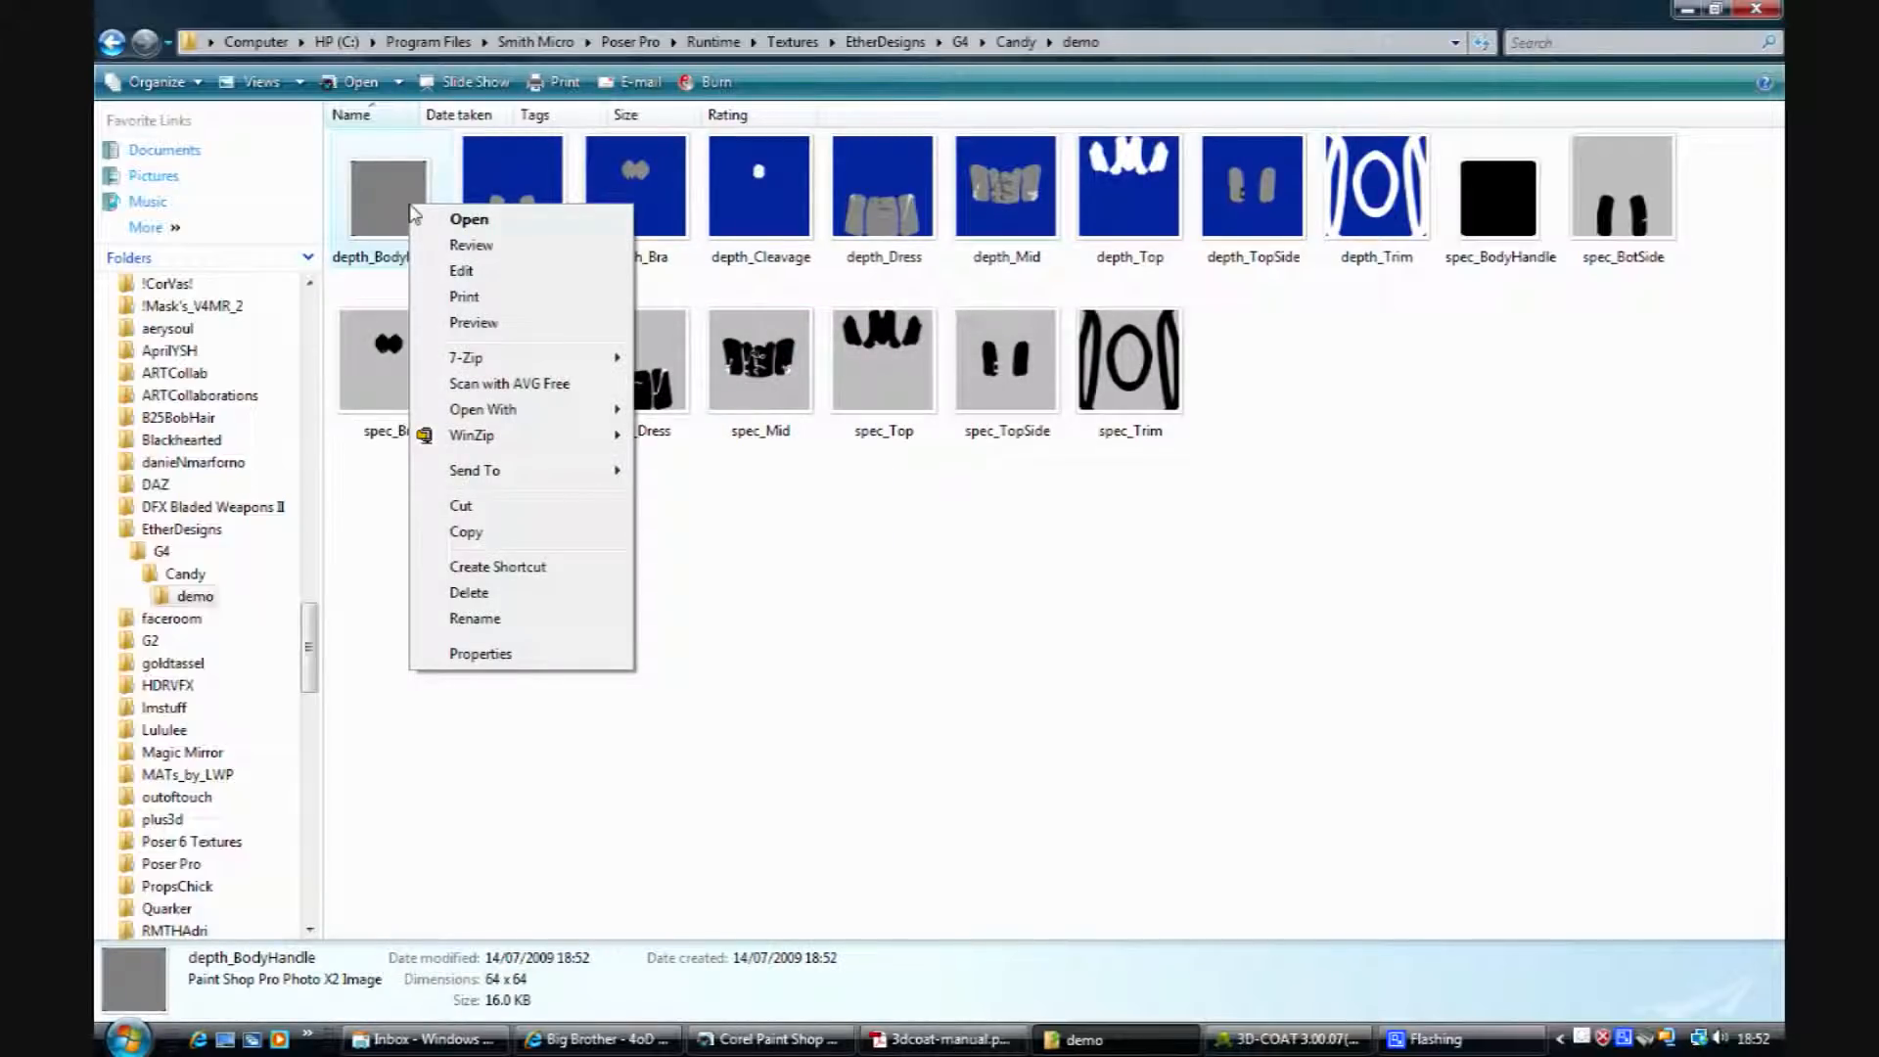
{"action": "left_click", "coordinate": [526, 322]}
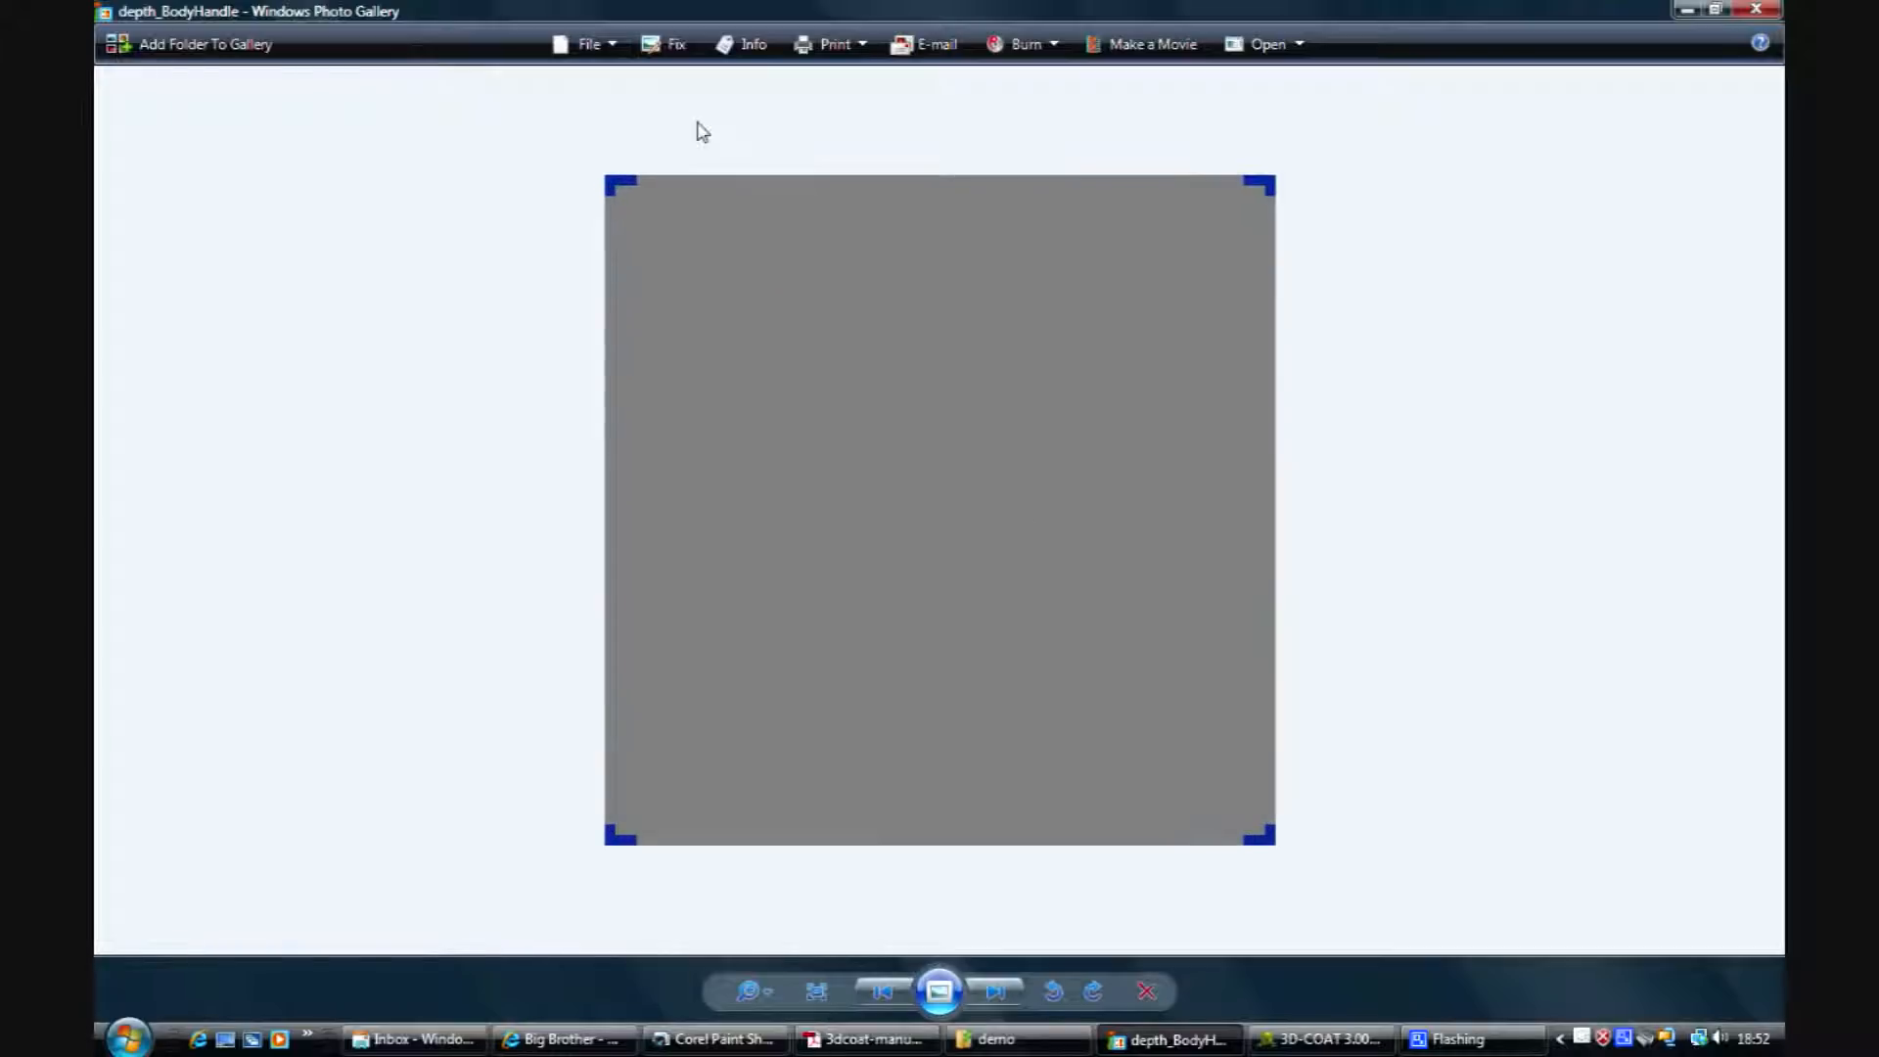
Step: Page through the exported depth maps from depth_BotSide to depth_Trim, examining the painted details on each dress part
{"action": "left_click", "coordinate": [1000, 994]}
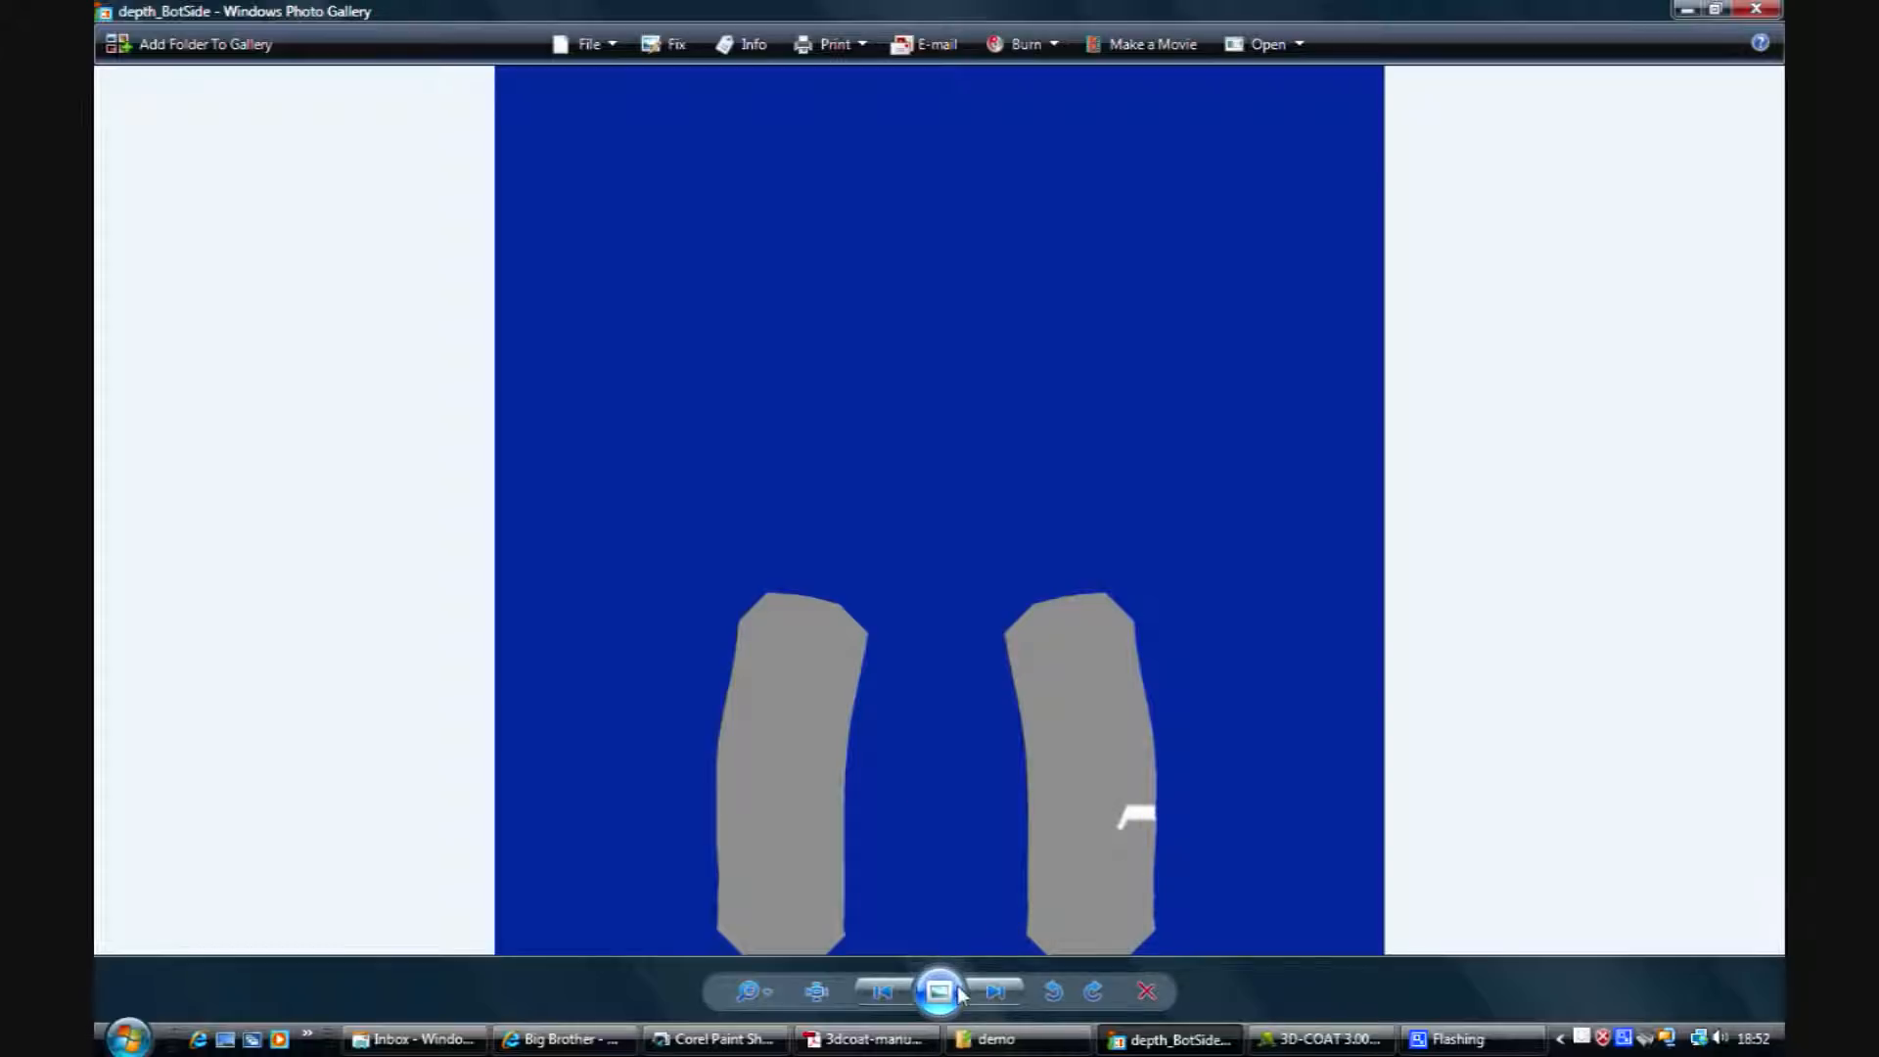
{"action": "left_click", "coordinate": [999, 998]}
{"action": "left_click", "coordinate": [996, 996]}
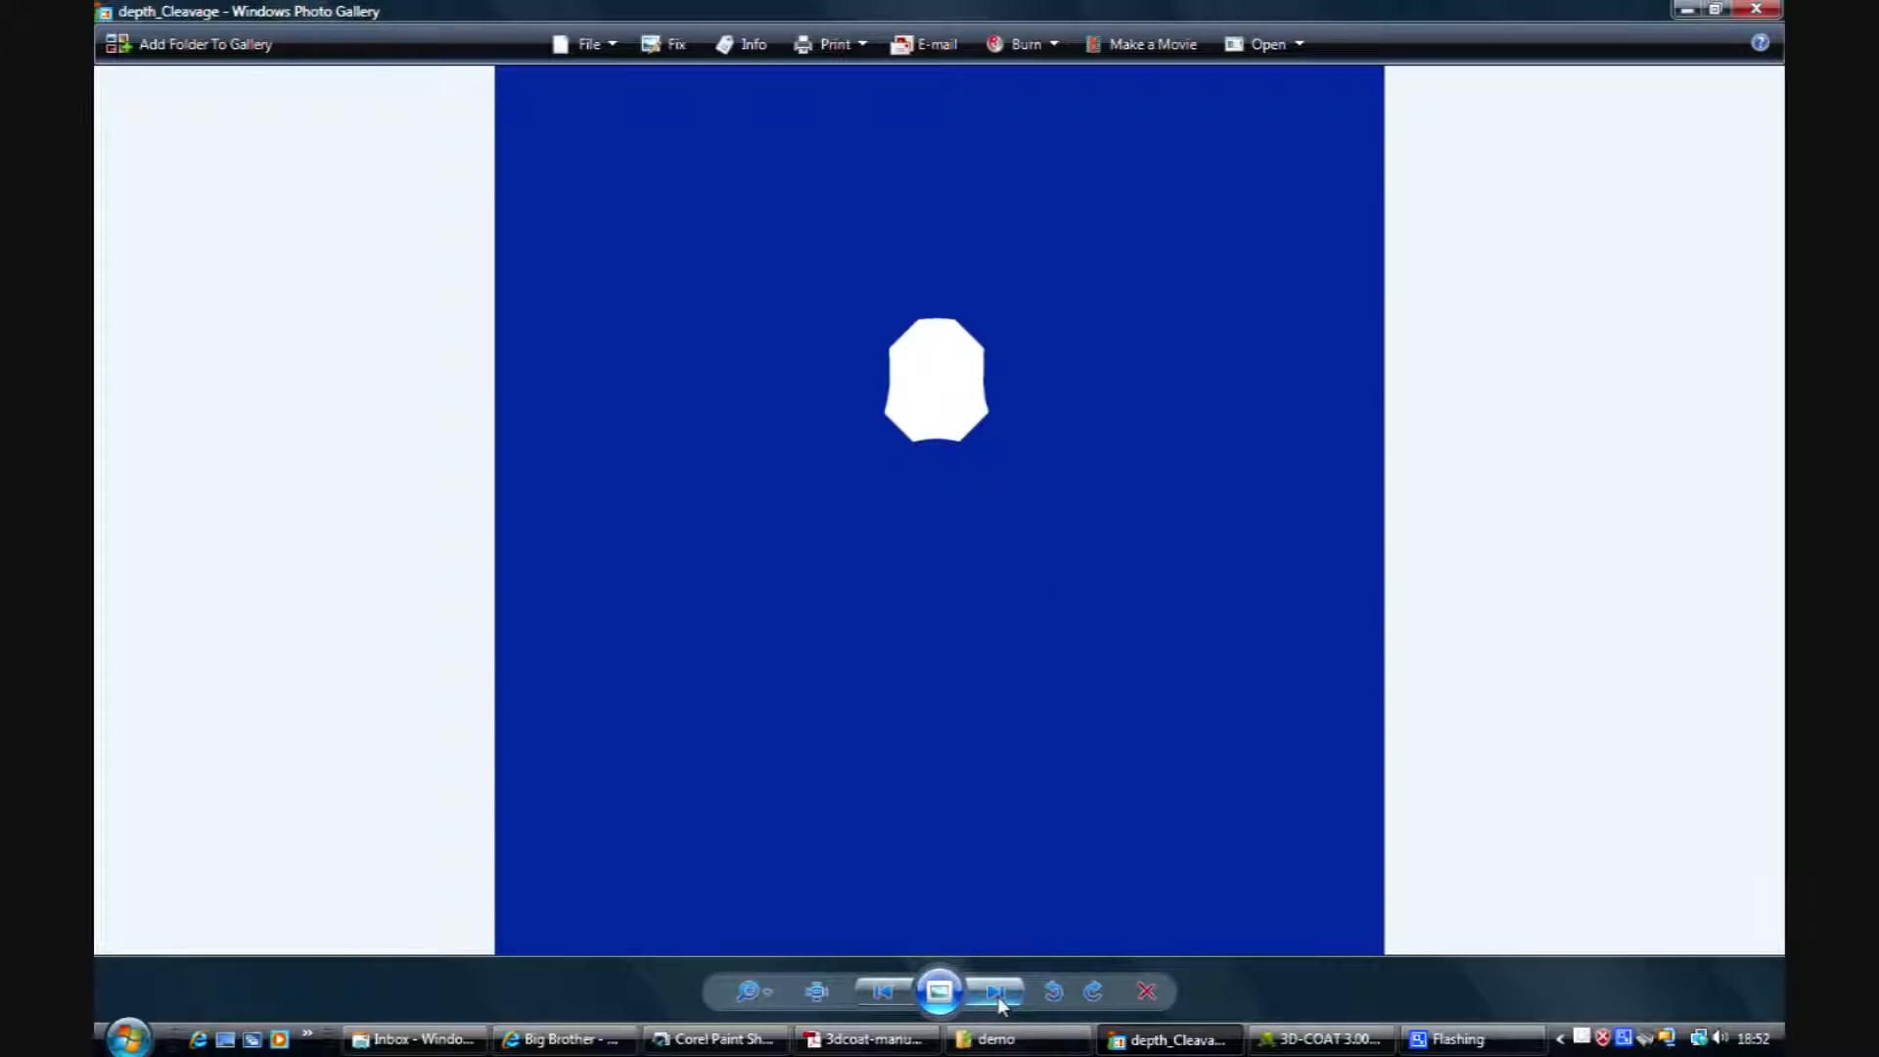
{"action": "left_click", "coordinate": [996, 996]}
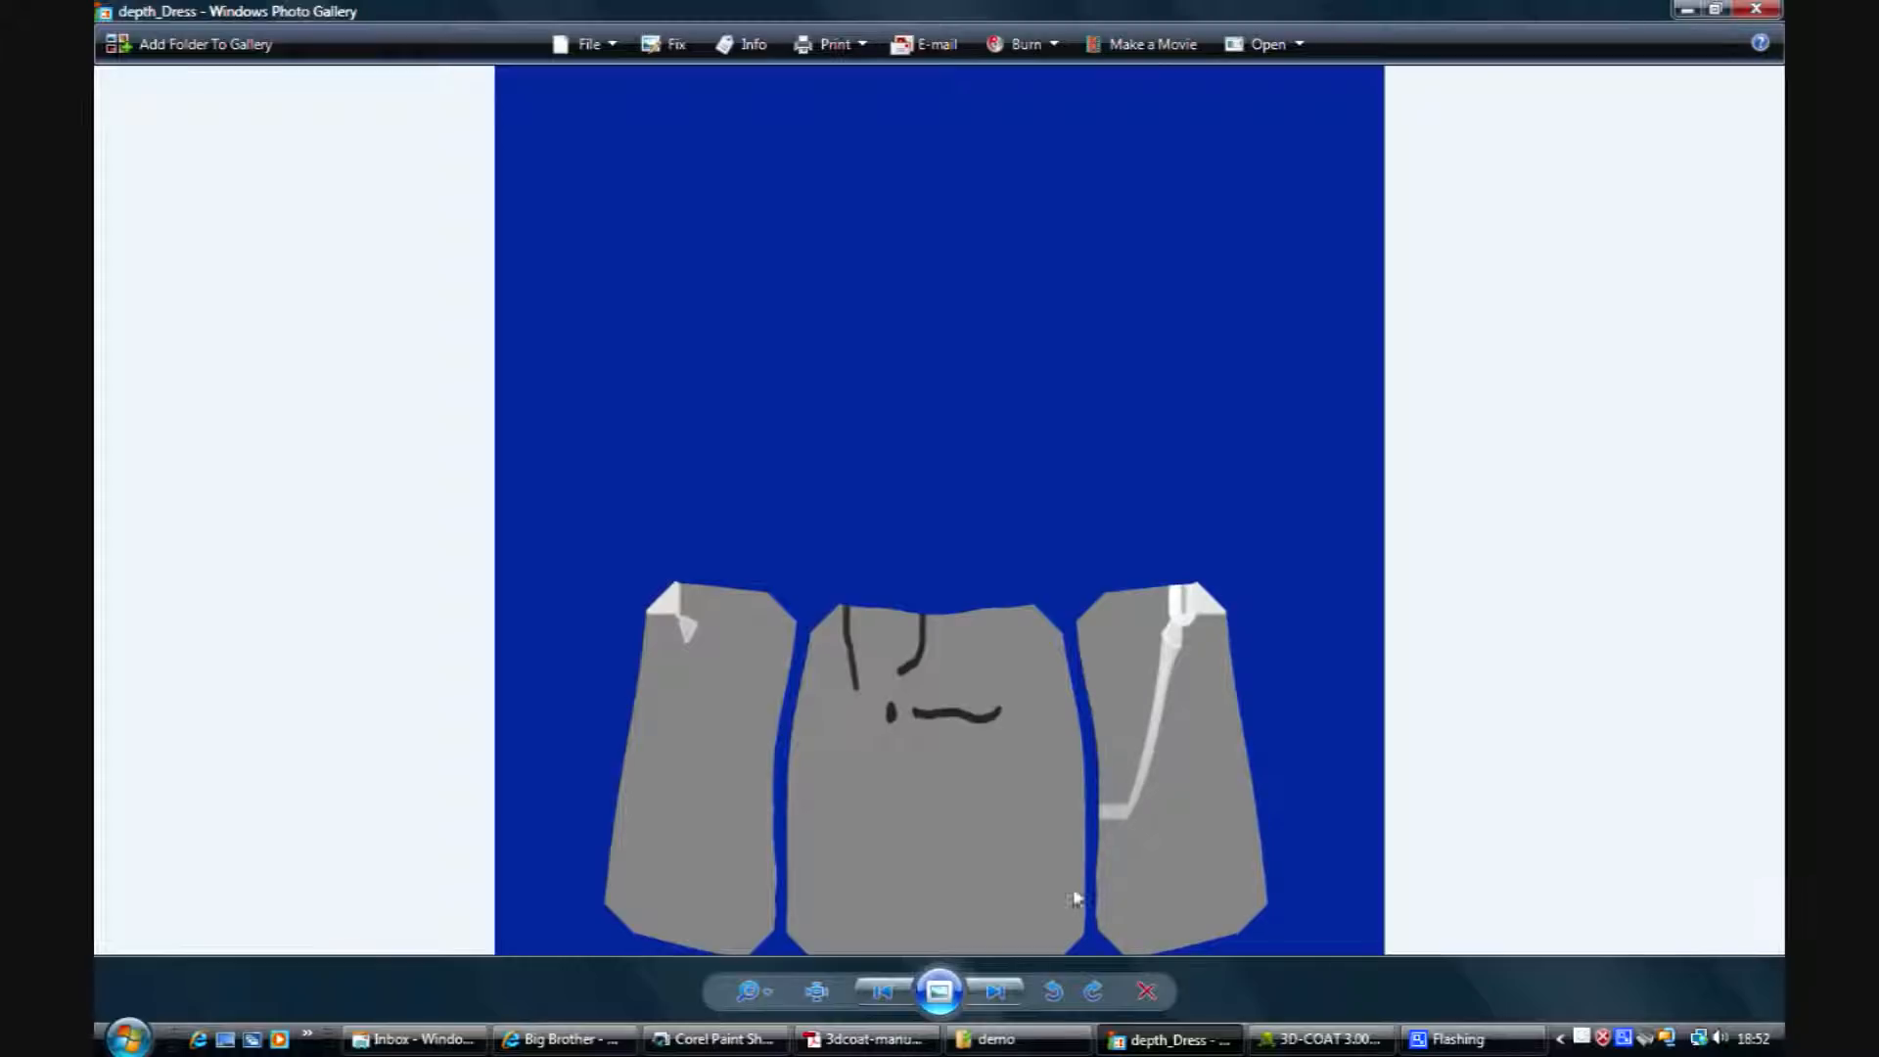
{"action": "left_click", "coordinate": [996, 994]}
{"action": "left_click", "coordinate": [998, 994]}
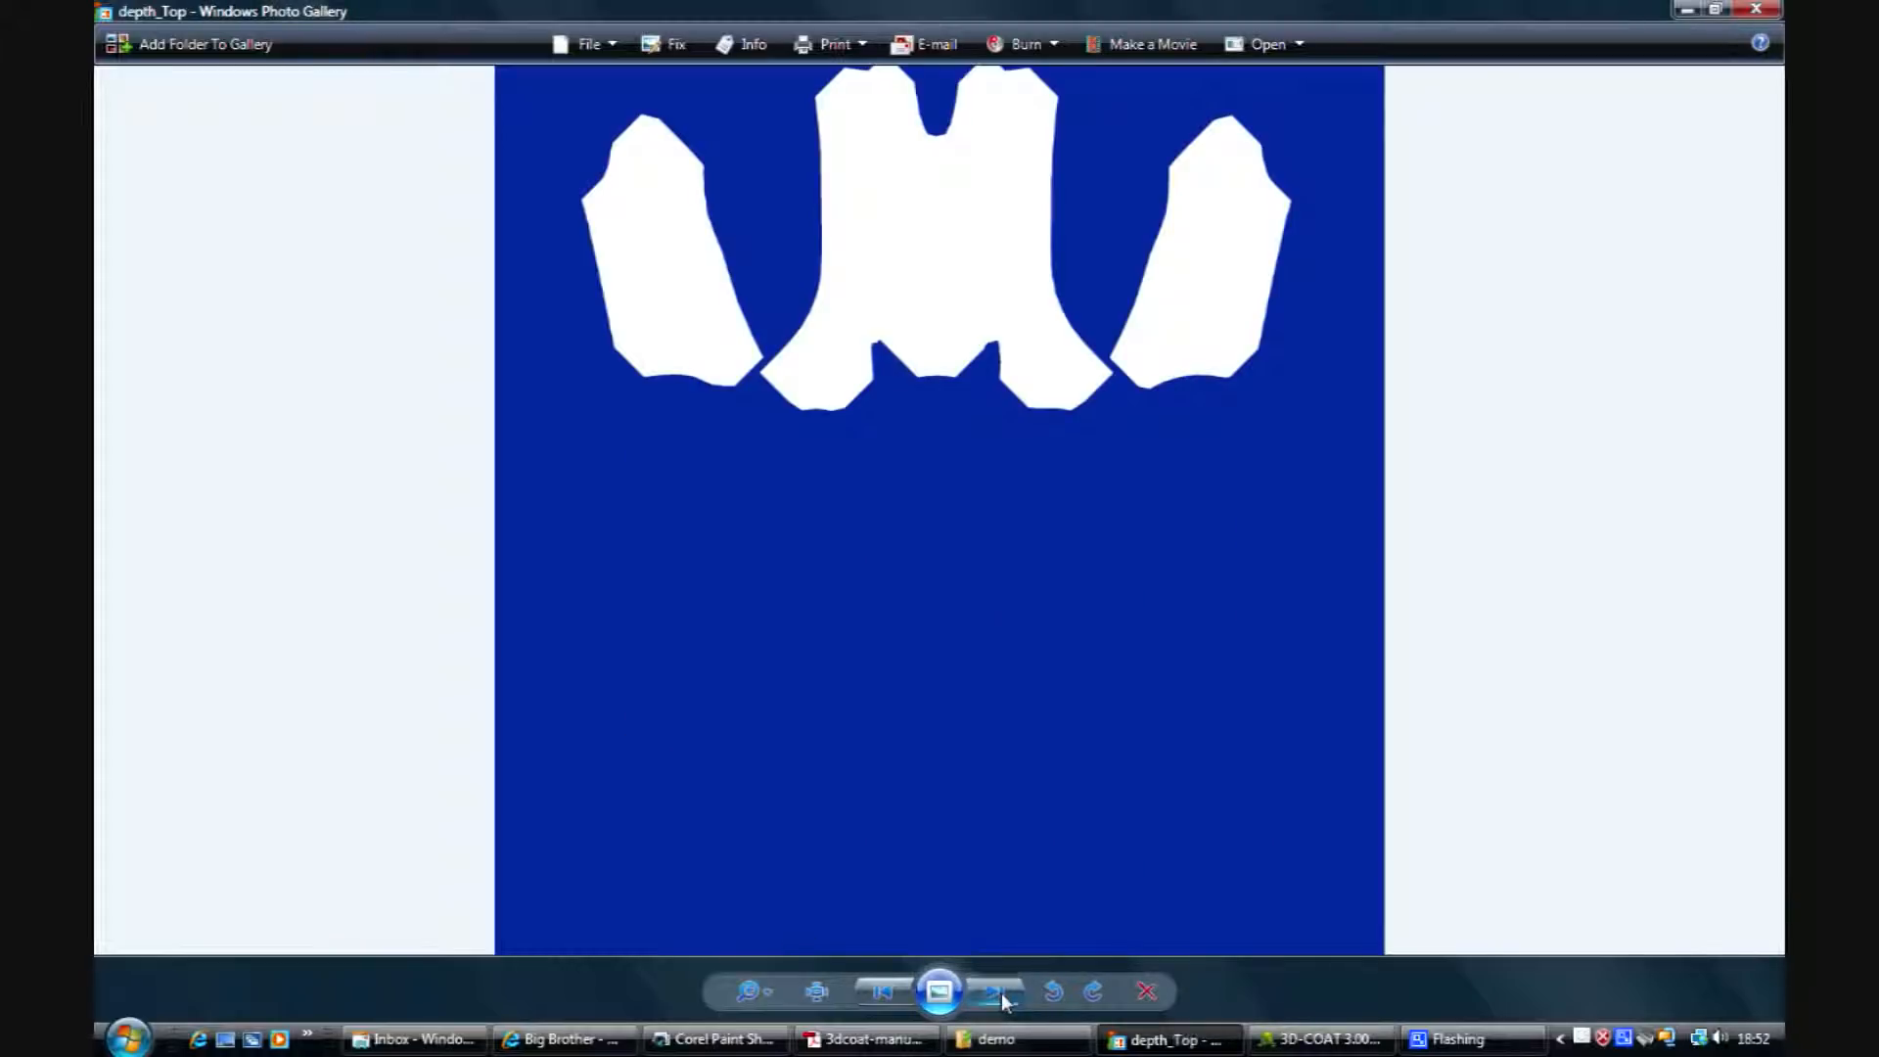
{"action": "left_click", "coordinate": [1000, 995]}
{"action": "left_click", "coordinate": [1001, 992]}
Step: Page through the exported specular maps from spec_BodyHandle to spec_TopSide, examining the painted shapes on each dress part
{"action": "left_click", "coordinate": [1001, 992]}
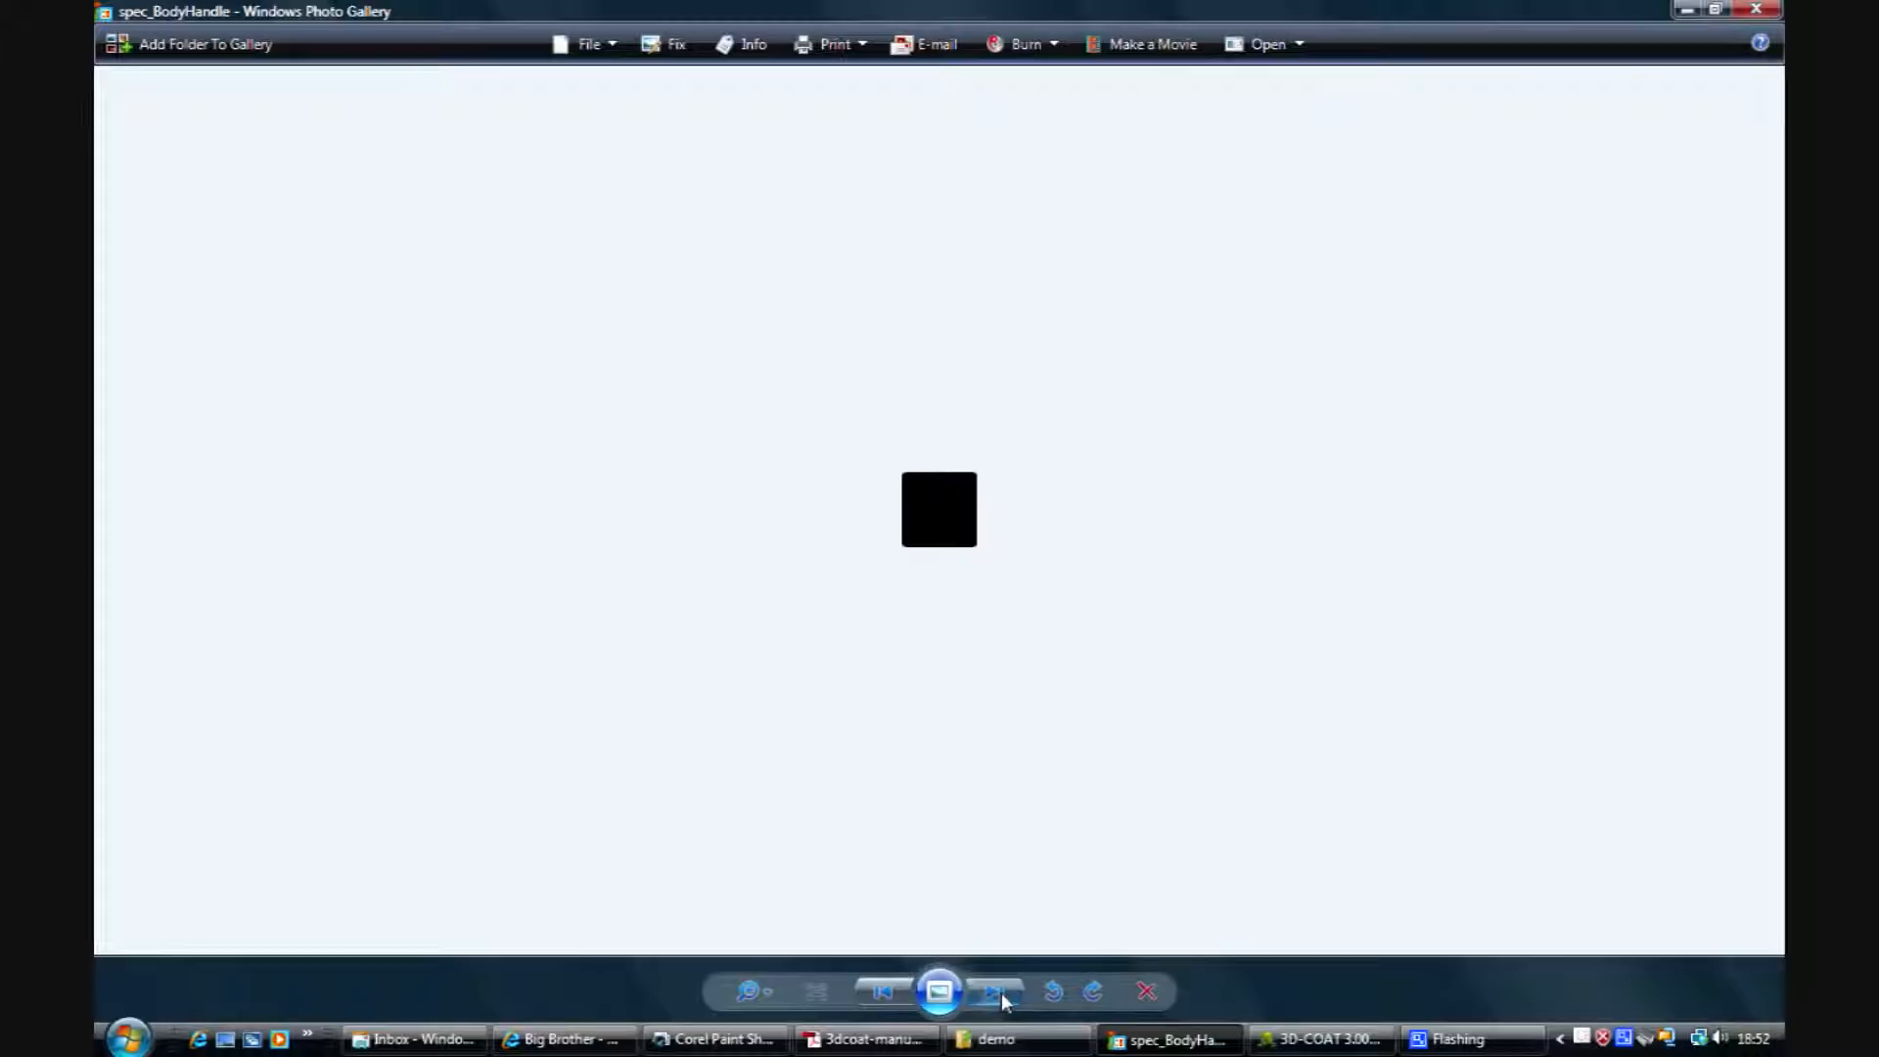
{"action": "left_click", "coordinate": [1002, 992]}
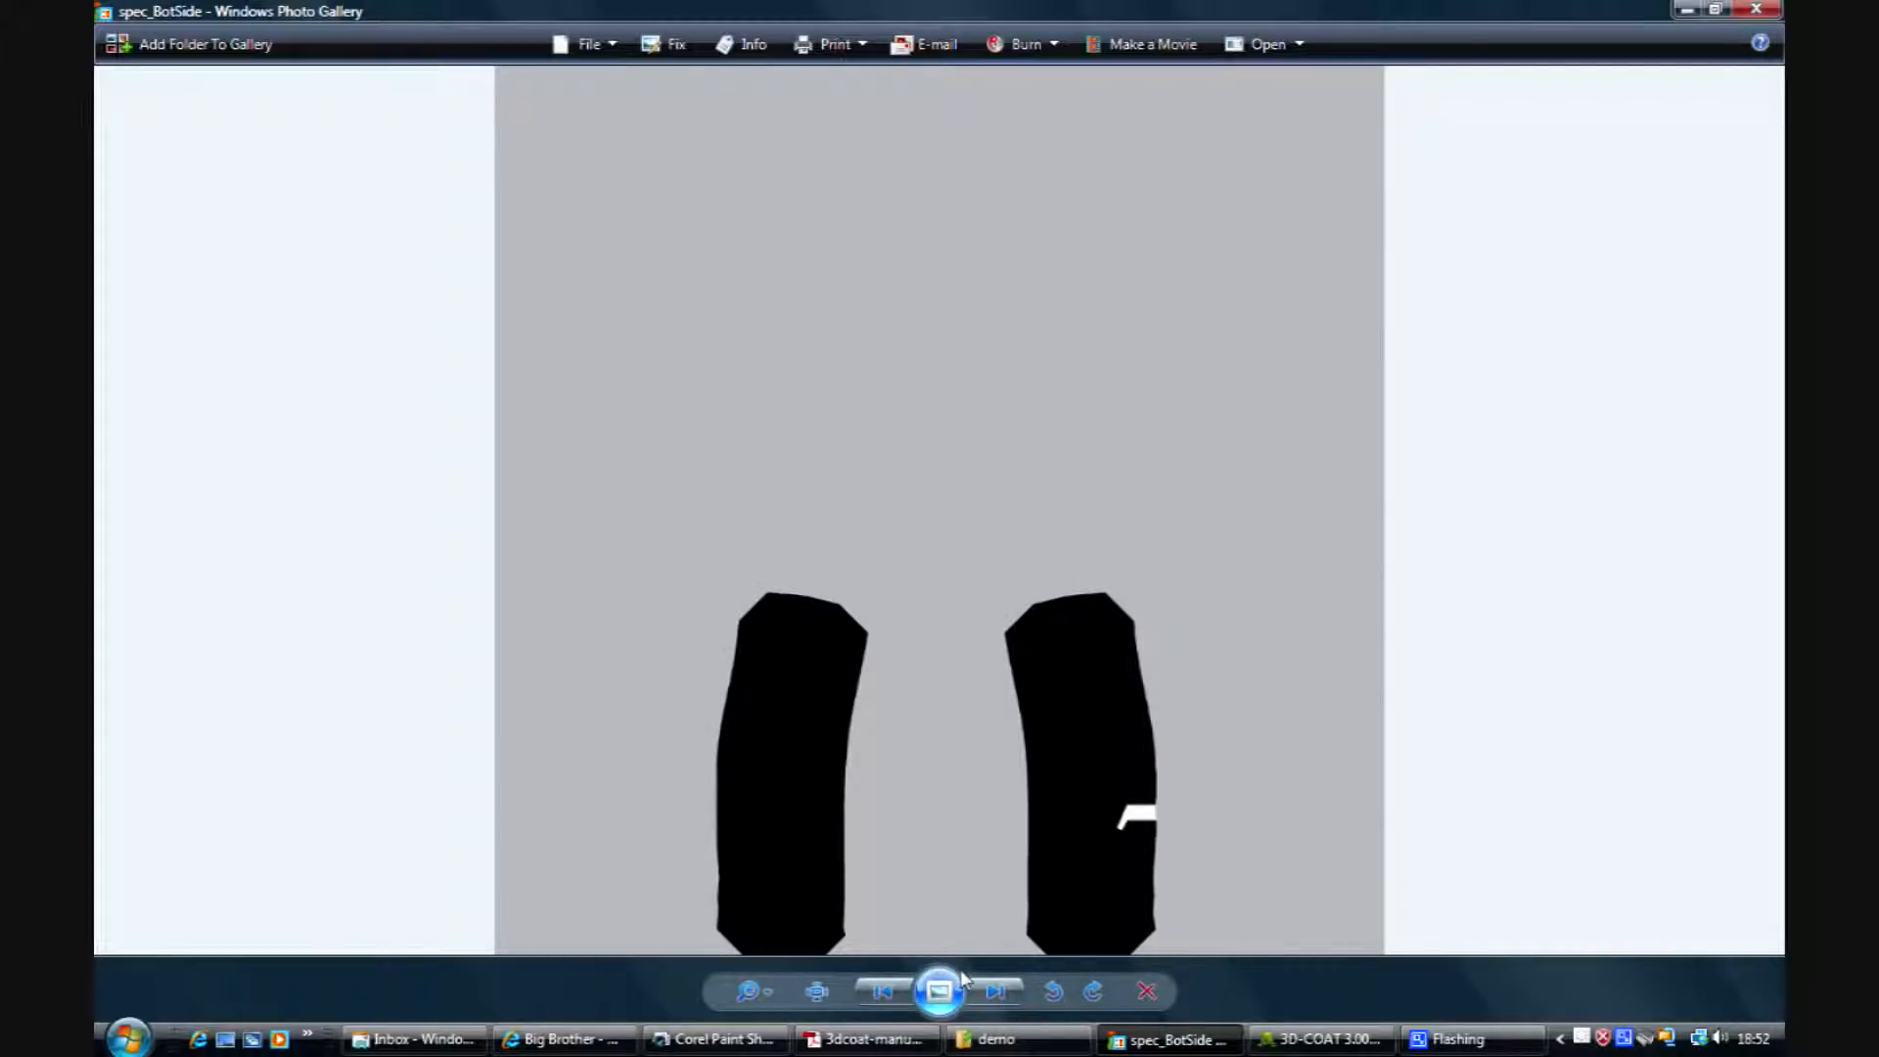
{"action": "left_click", "coordinate": [1000, 994]}
{"action": "left_click", "coordinate": [1000, 994]}
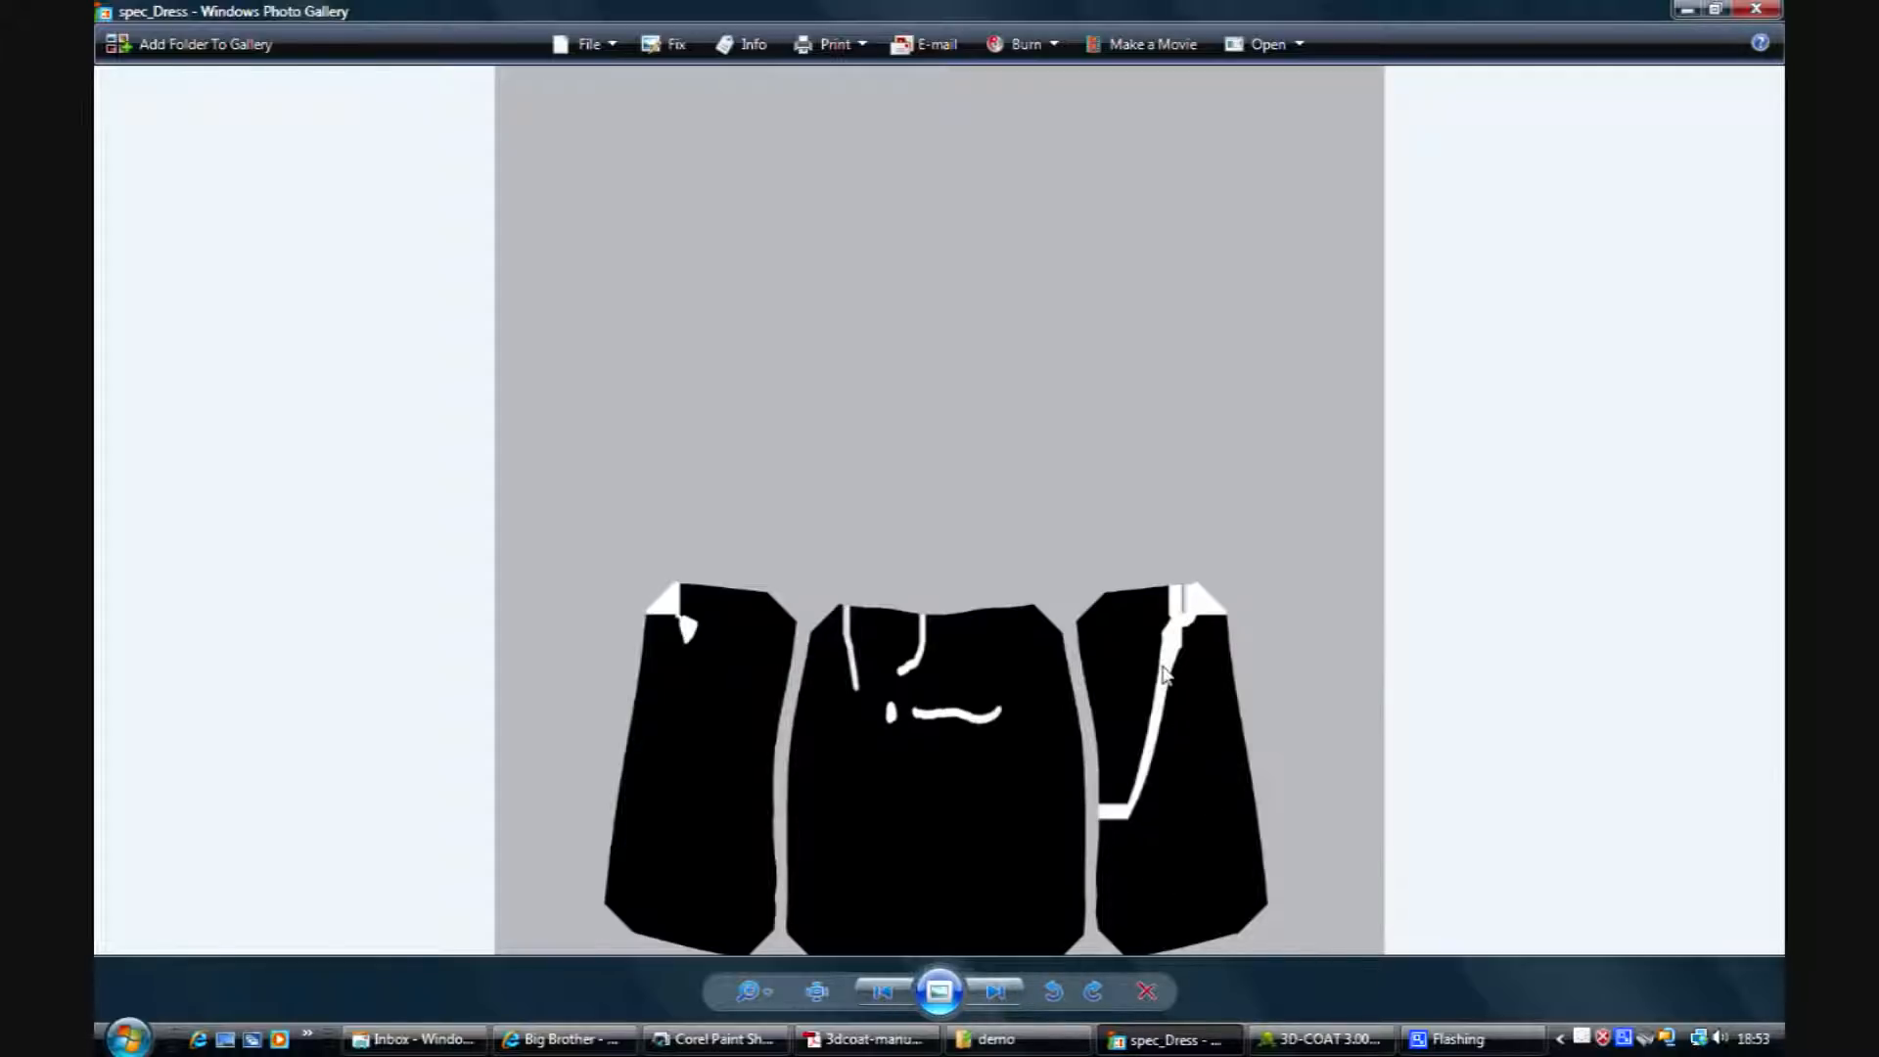
{"action": "left_click", "coordinate": [995, 991]}
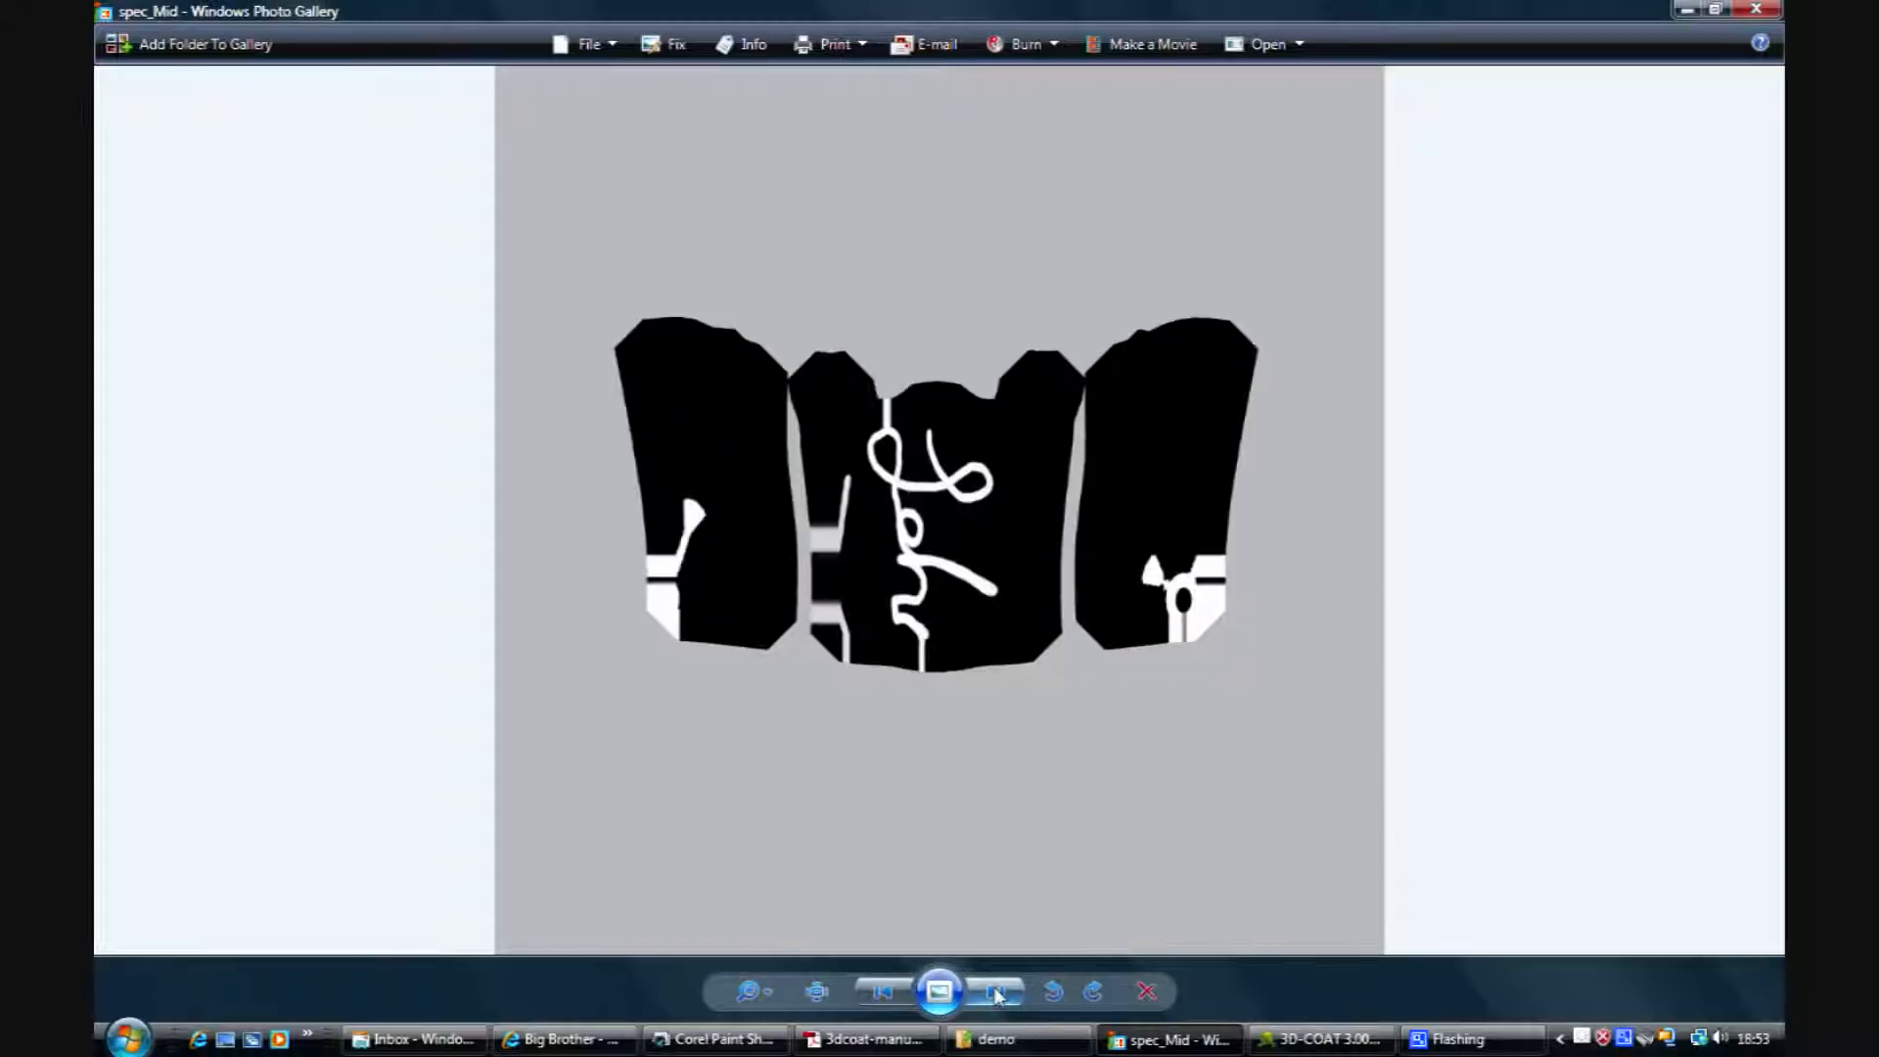
{"action": "left_click", "coordinate": [994, 988]}
{"action": "left_click", "coordinate": [994, 989]}
{"action": "left_click", "coordinate": [994, 989]}
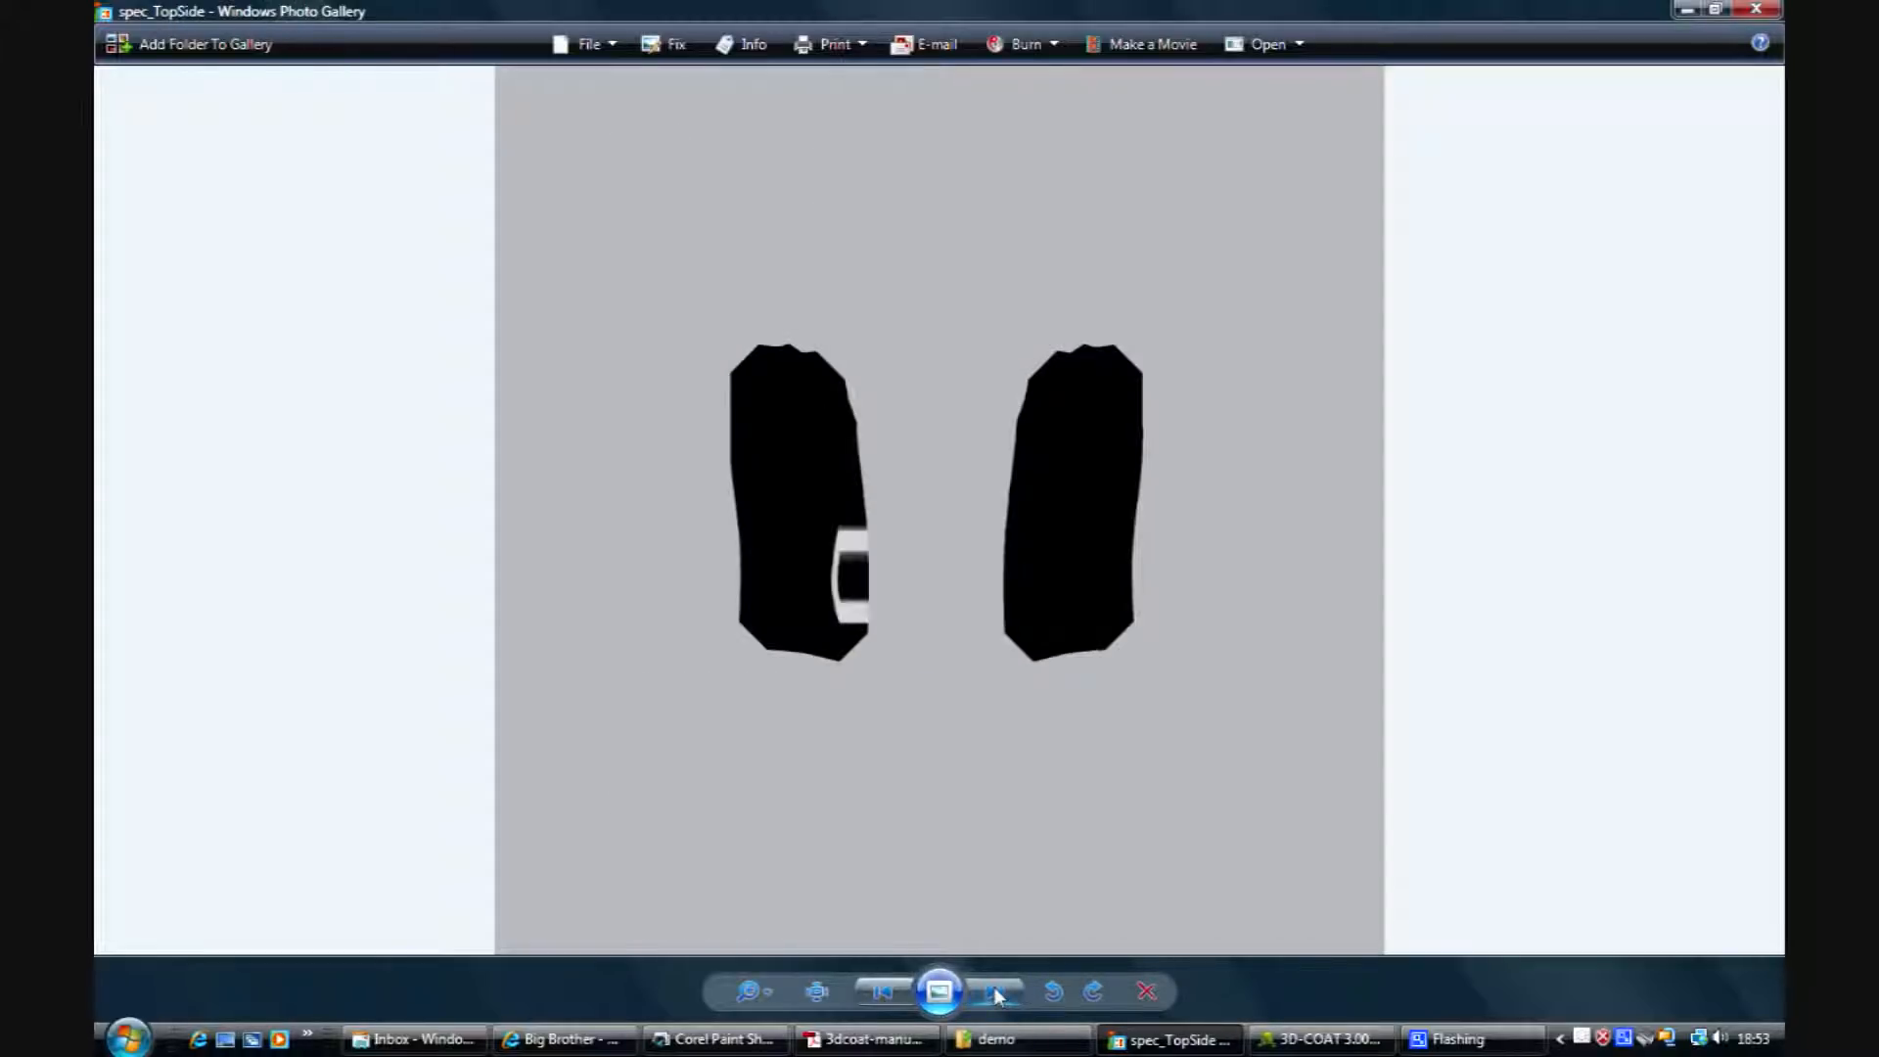
Step: Close the image preview and switch back to 3D-Coat to view the blue sword design on the dress
{"action": "left_click", "coordinate": [1757, 10]}
{"action": "left_click", "coordinate": [1272, 1038]}
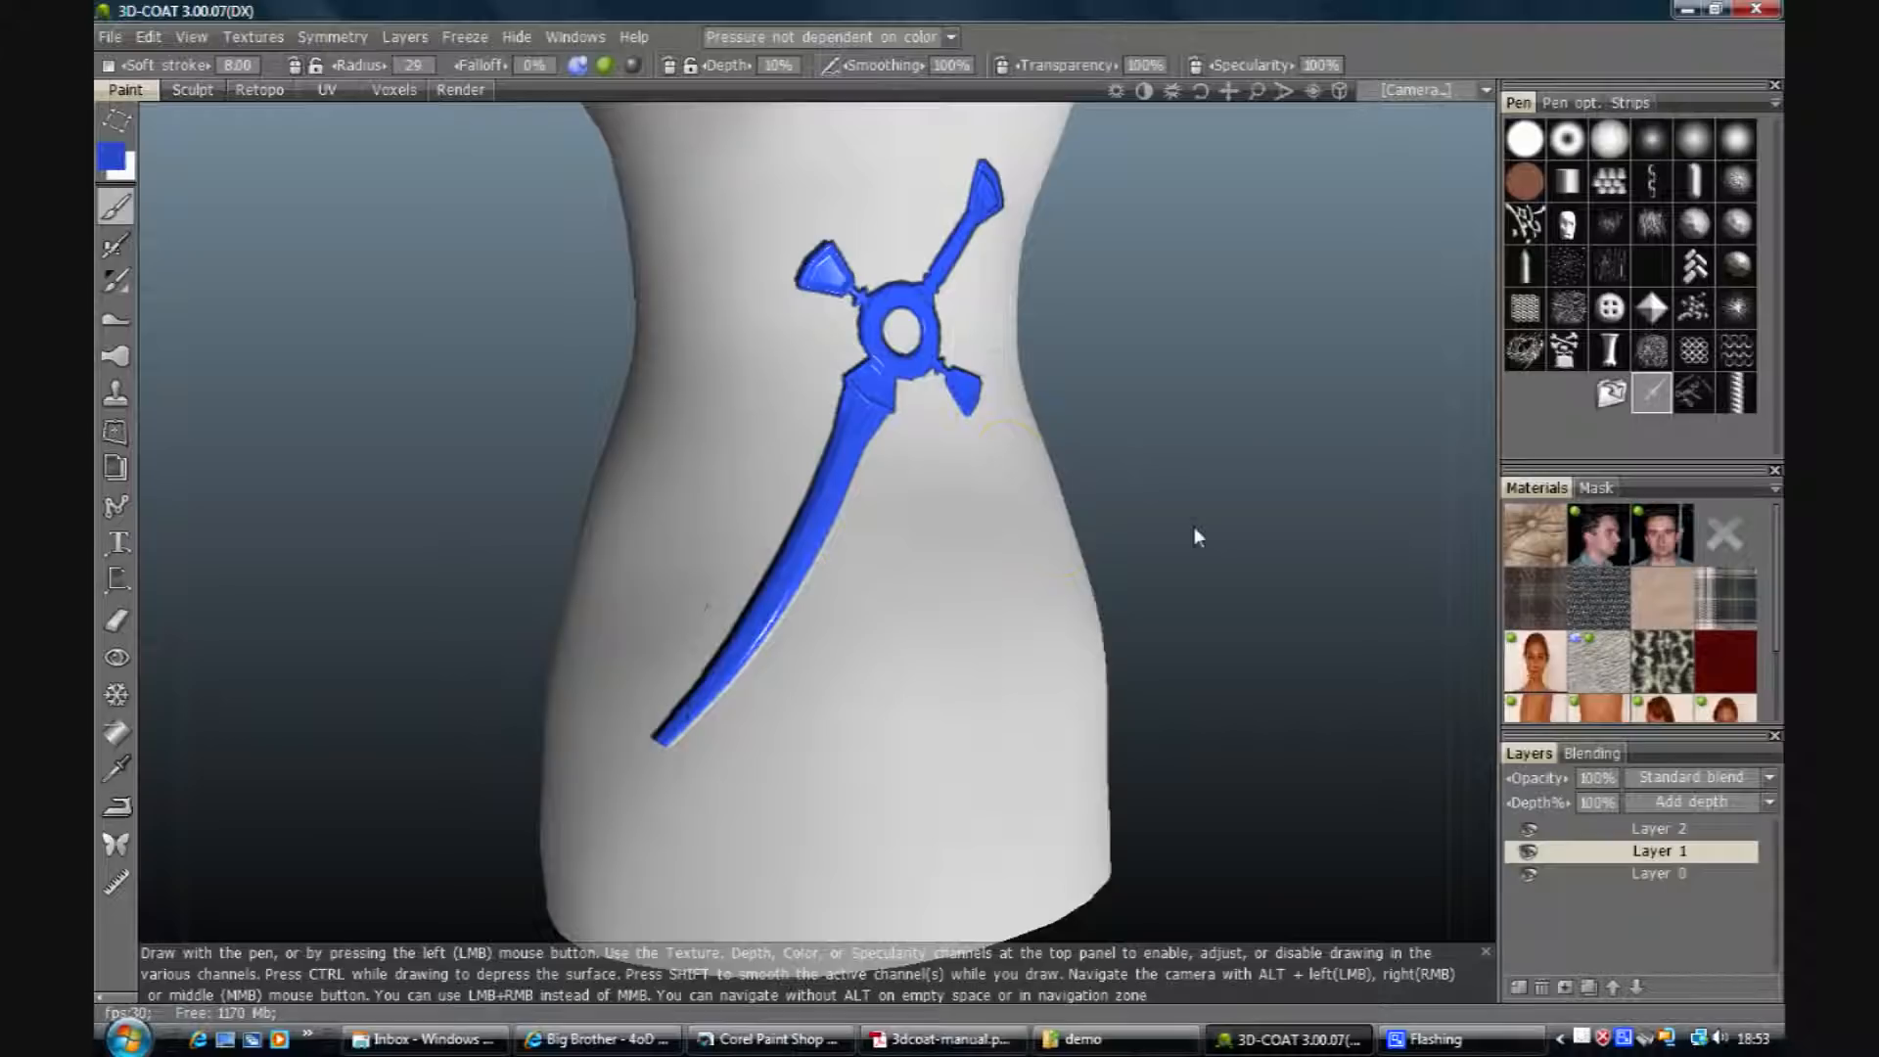
{"action": "left_click_drag", "start_coordinate": [1217, 484], "coordinate": [1203, 537]}
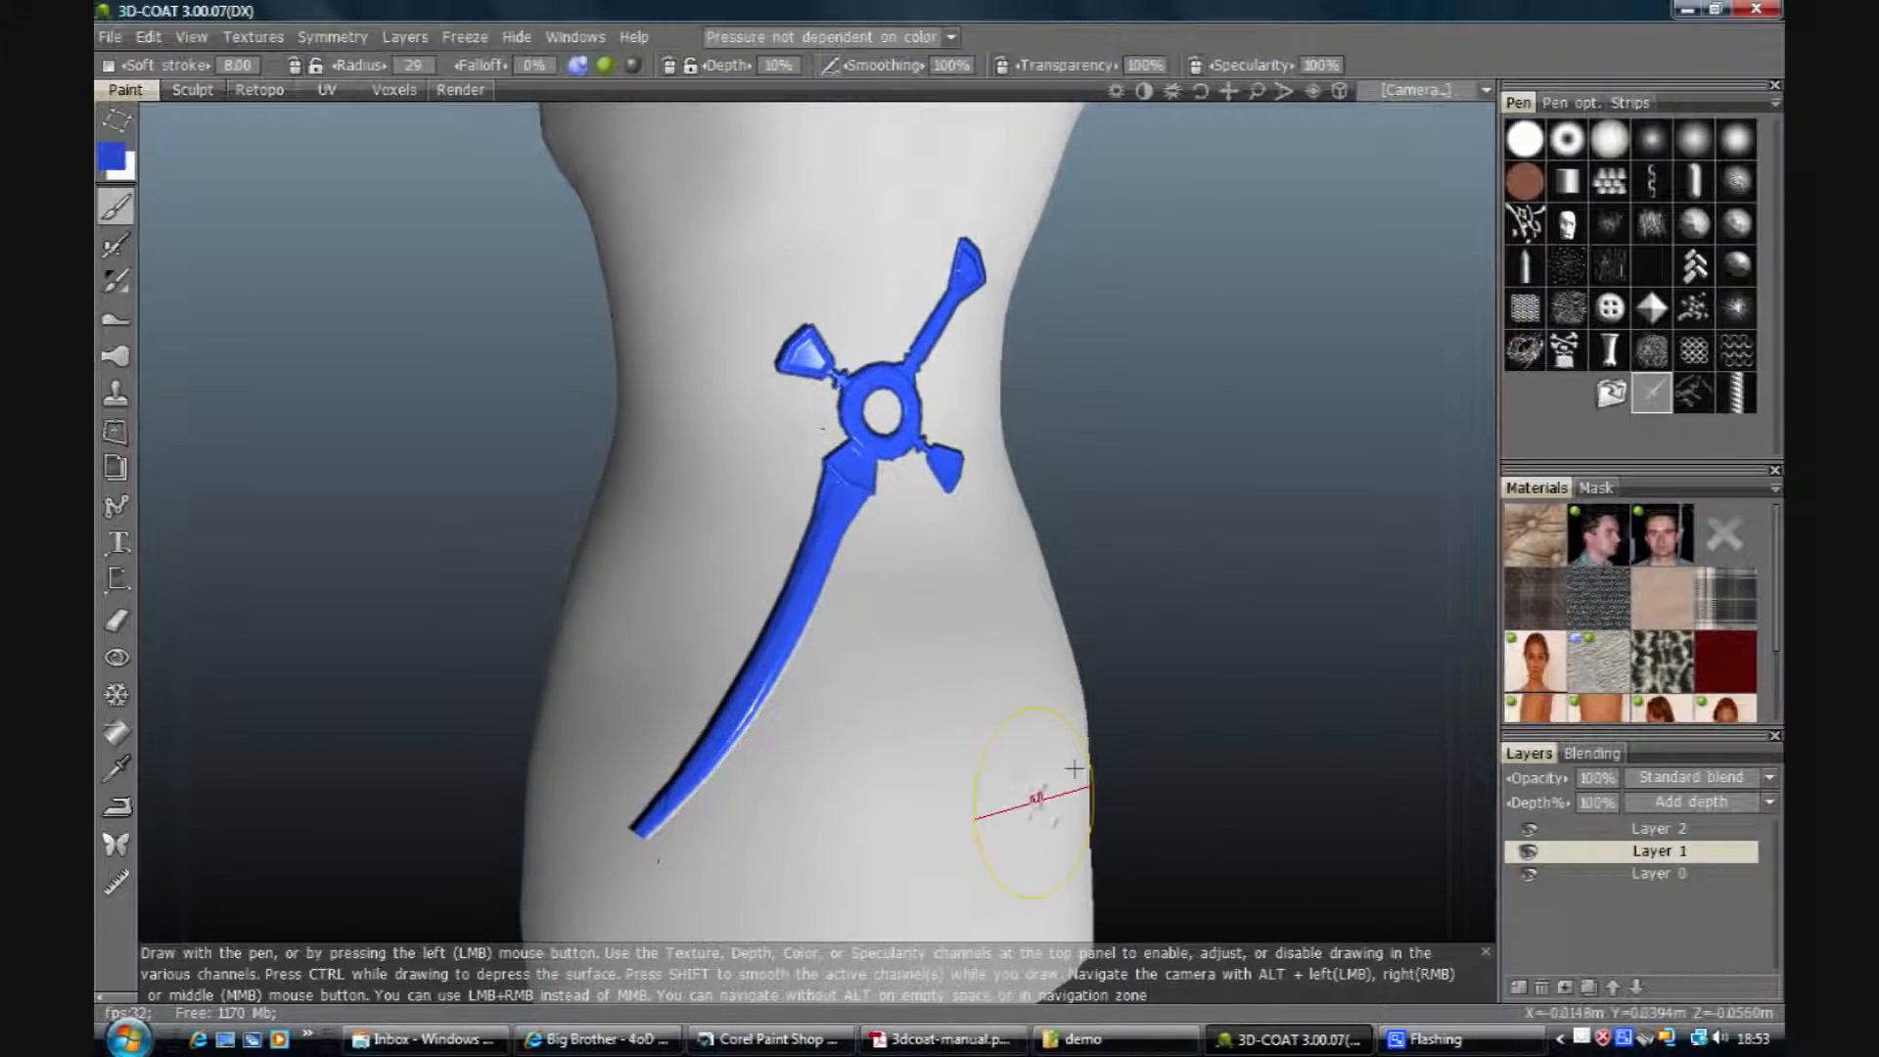
{"action": "right_click", "coordinate": [1627, 1042]}
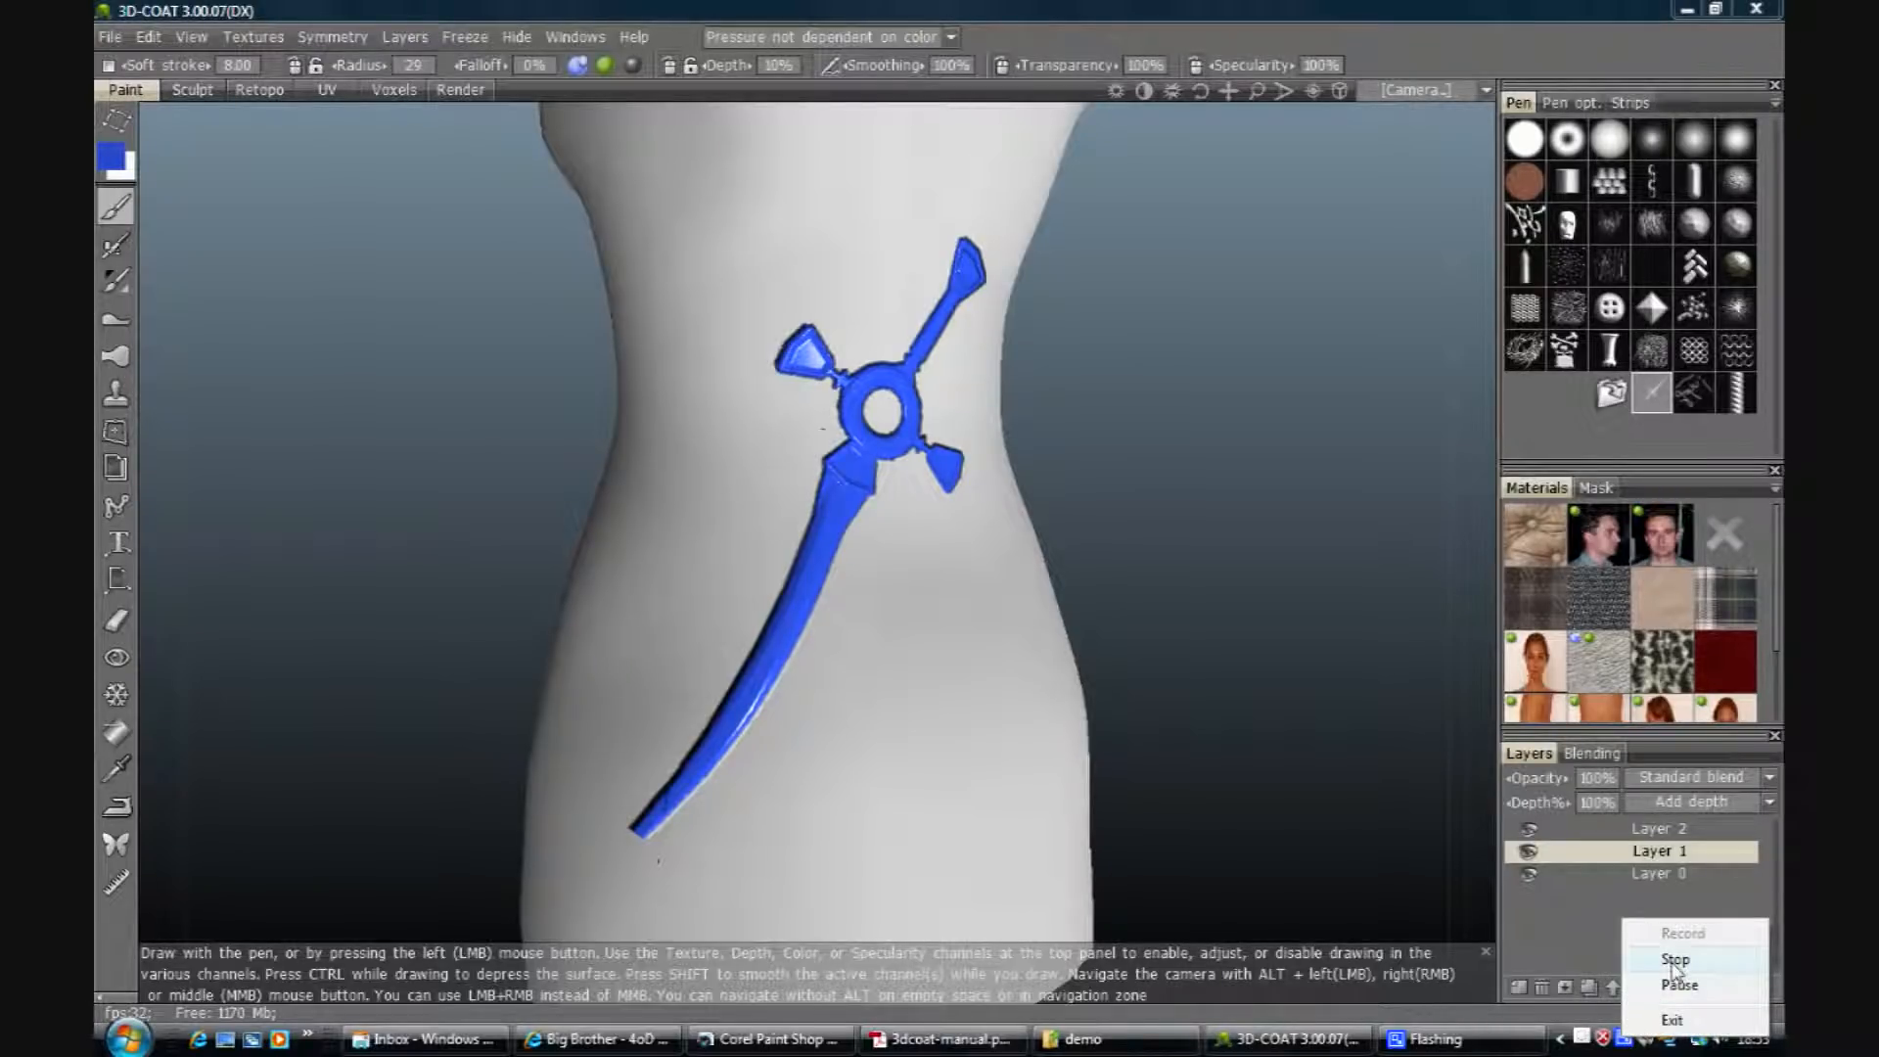